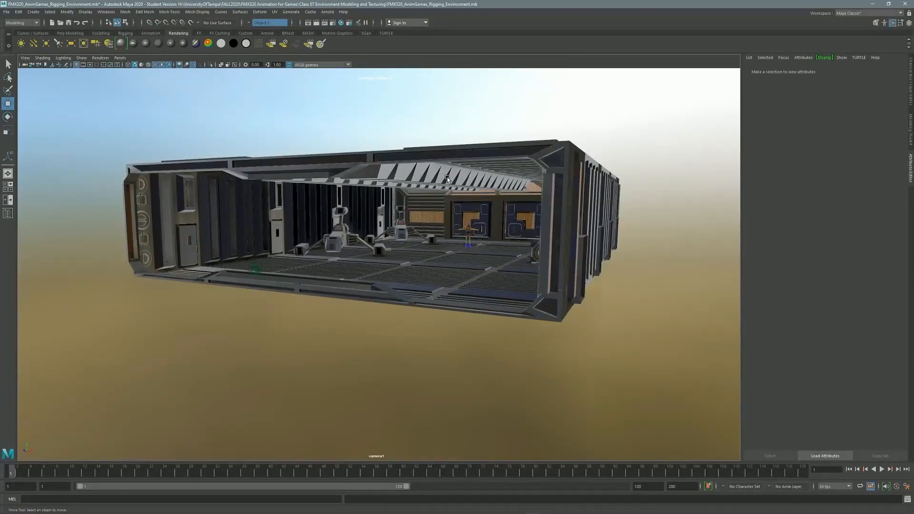
Turn off the textured display and examine the hangar's untextured walls, ceiling, floor and spacecraft.
left_click_drag(465, 195, 494, 207, "alt")
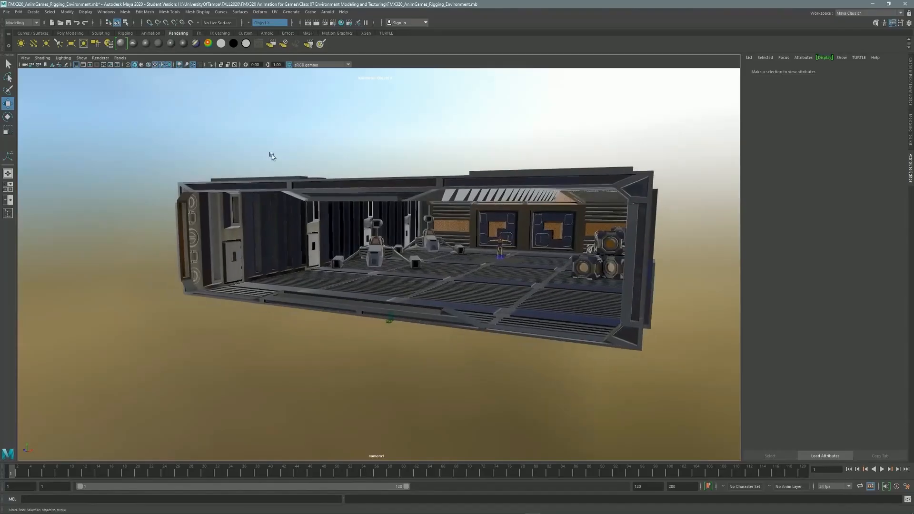
left_click(154, 66)
left_click_drag(444, 206, 400, 240, "alt")
right_click_drag(400, 239, 524, 204, "alt")
left_click_drag(500, 205, 515, 208, "alt")
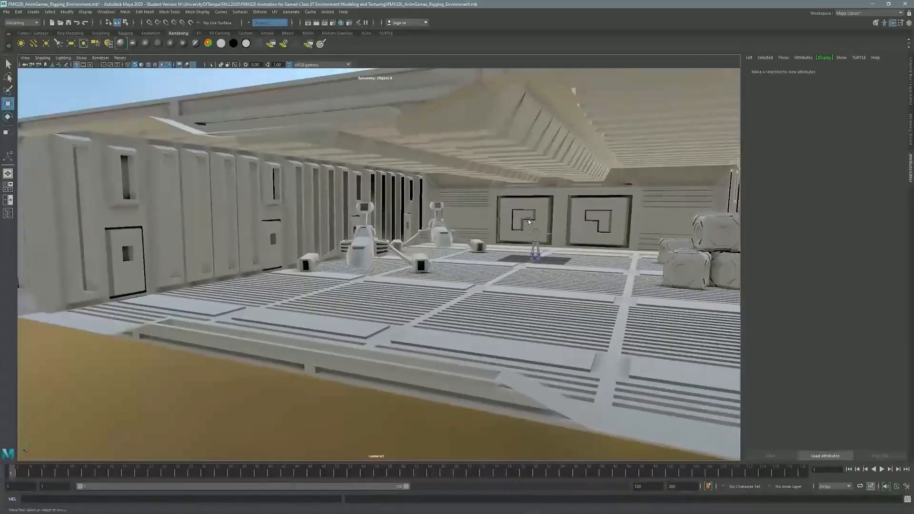
right_click_drag(530, 216, 475, 235, "alt")
mouse_move(403, 238)
left_mouse_down("alt")
mouse_move(406, 254)
mouse_move(410, 239)
mouse_move(408, 246)
left_mouse_up("alt")
right_click_drag(409, 246, 498, 233, "alt")
left_click_drag(284, 204, 182, 201, "alt")
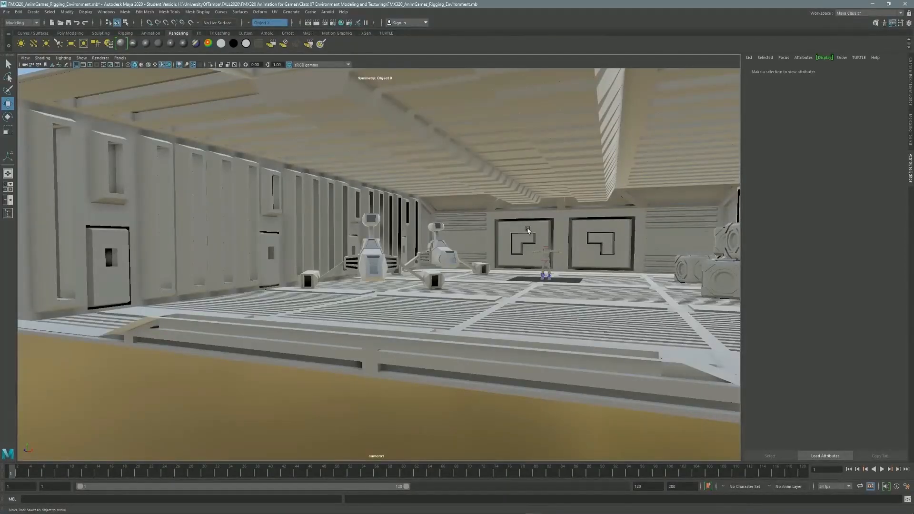
mouse_move(498, 275)
right_mouse_down("alt")
mouse_move(456, 275)
mouse_move(490, 261)
right_mouse_up("alt")
left_click_drag(464, 300, 475, 300, "alt")
right_click_drag(389, 259, 437, 255, "alt")
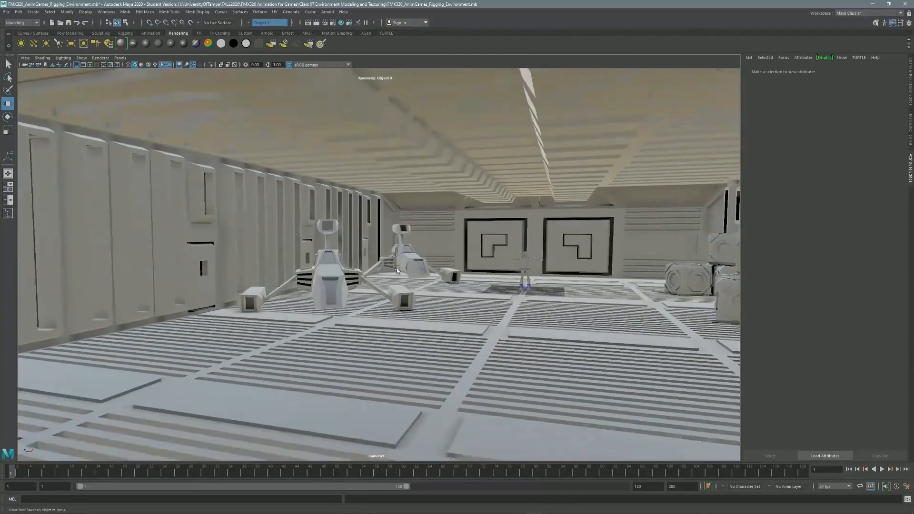
Examine the hangar's crates and outer shell, and turn the textured display back on.
middle_click_drag(458, 269, 392, 279, "alt")
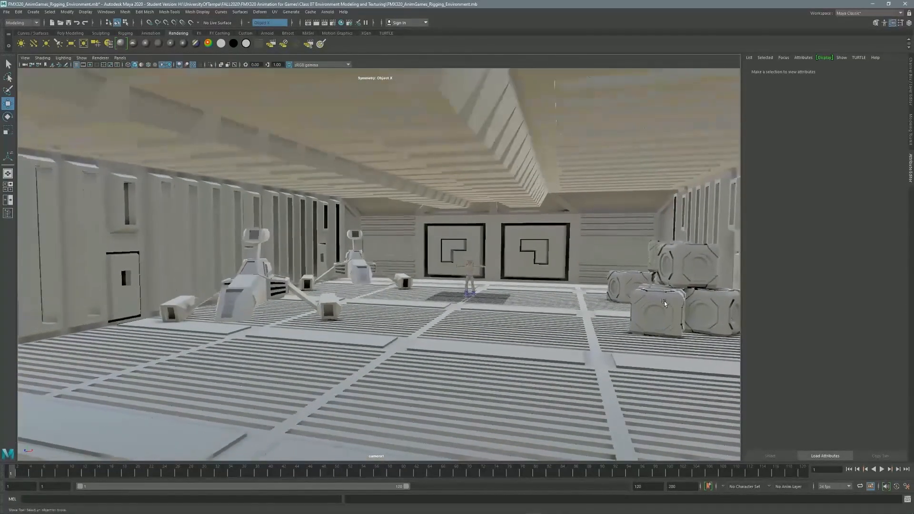
right_click_drag(550, 246, 442, 259, "alt")
middle_click_drag(442, 259, 443, 270, "alt")
left_click_drag(432, 295, 467, 255, "alt")
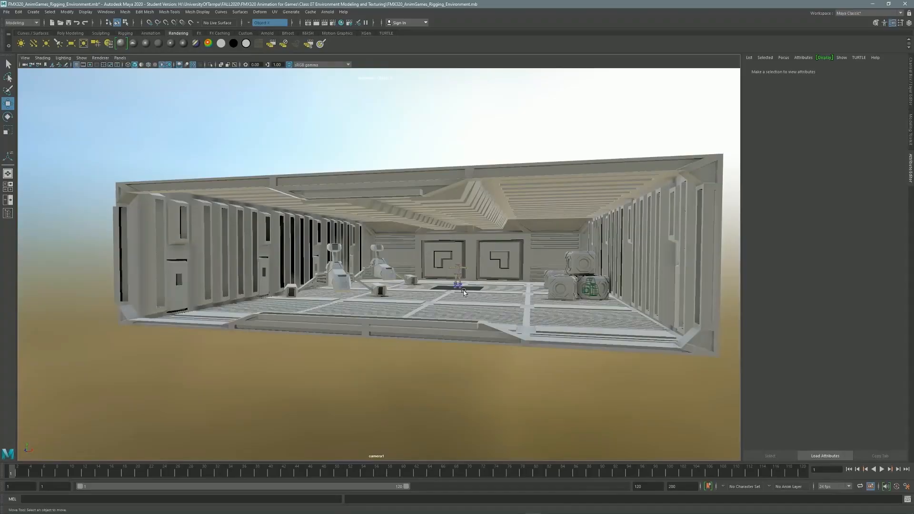
left_click_drag(484, 285, 469, 283, "alt")
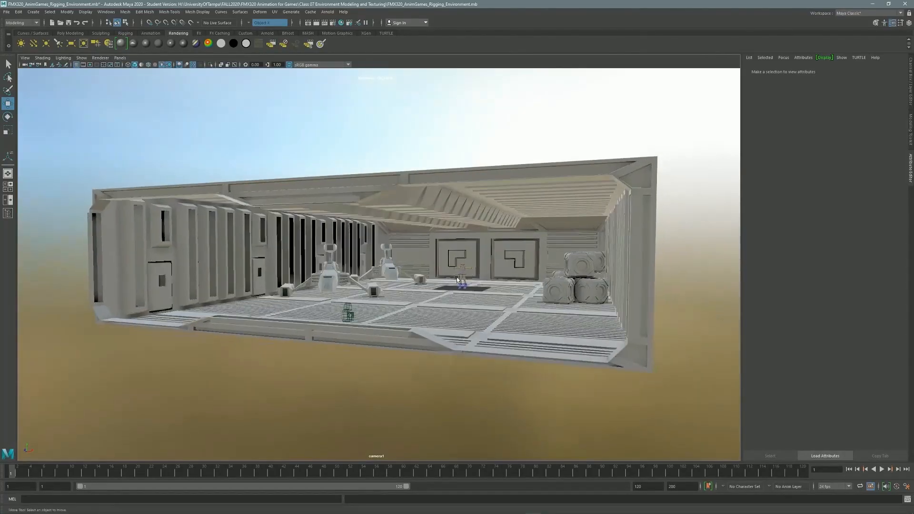
left_click(155, 64)
left_click_drag(391, 180, 398, 191, "alt")
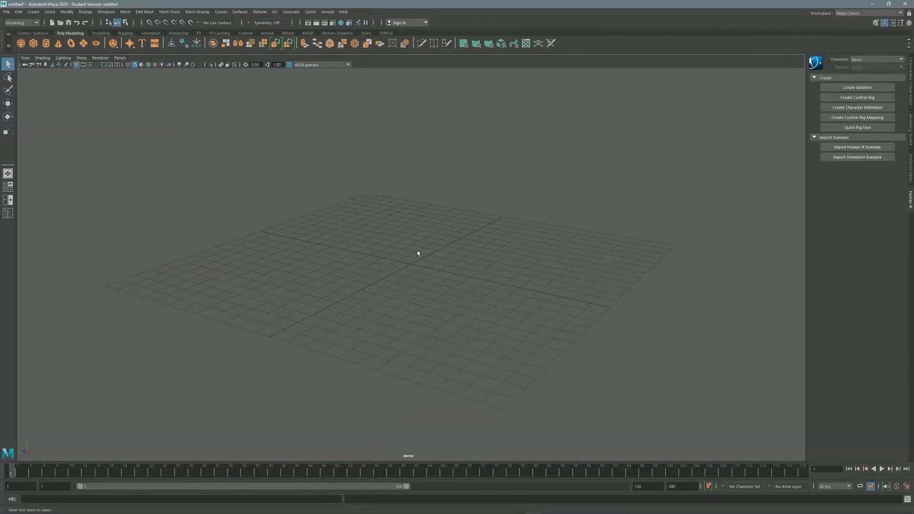
Create a polygon cube at the origin of the empty scene and raise it above the grid.
left_click_drag(410, 202, 419, 198, "alt")
mouse_move(421, 234)
left_mouse_down("alt")
mouse_move(429, 195)
mouse_move(405, 347)
mouse_move(423, 207)
mouse_move(421, 218)
left_mouse_up("alt")
left_click(34, 43)
right_click_drag(381, 225, 549, 177, "alt")
key("w")
left_click_drag(414, 205, 429, 180)
middle_click_drag(429, 181, 386, 233, "alt")
right_click_drag(386, 233, 472, 214, "alt")
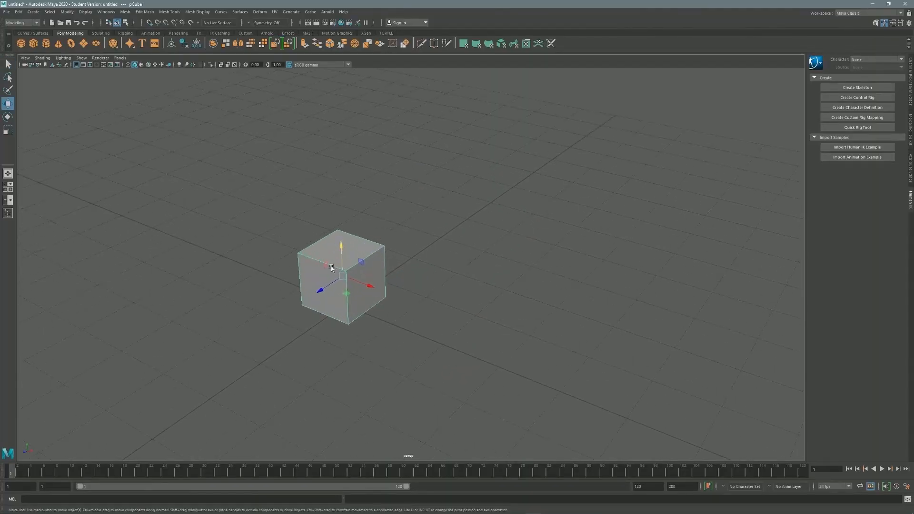
Scale the cube along Z to about 7.12 to form a long corridor-shaped box.
key("r")
left_click_drag(322, 290, 146, 381)
left_click_drag(310, 263, 446, 185, "alt")
middle_click_drag(405, 221, 452, 202, "alt")
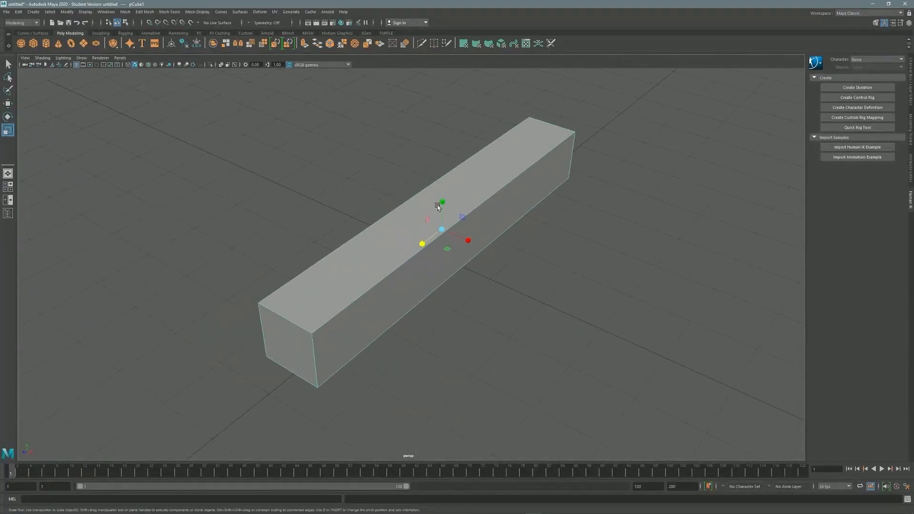
right_click_drag(452, 203, 495, 197, "alt")
middle_click_drag(466, 180, 492, 154, "alt")
right_click_drag(493, 155, 383, 179, "alt")
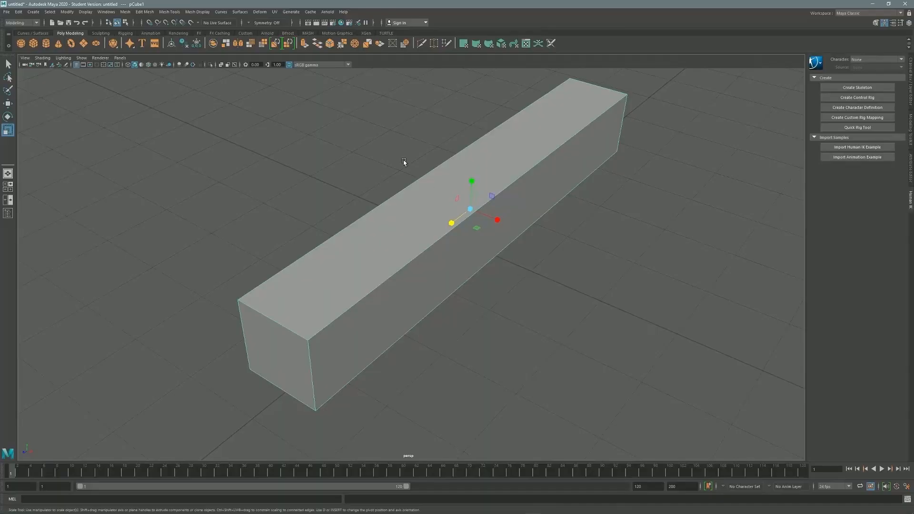
left_click_drag(481, 185, 481, 164, "alt")
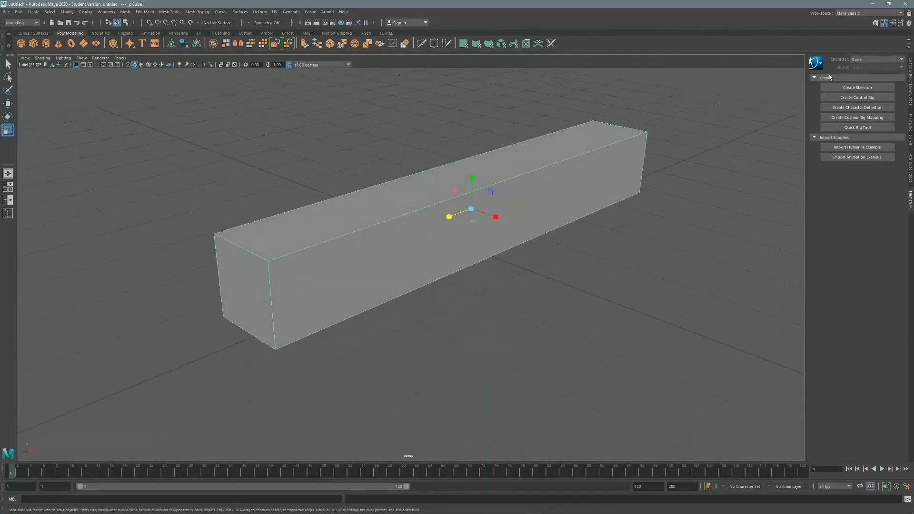
Show the Modeling Toolkit and examine the long box from inside and outside.
left_click(877, 23)
left_click_drag(515, 198, 479, 223, "alt")
right_click_drag(479, 223, 578, 169, "alt")
middle_click_drag(527, 168, 480, 160, "alt")
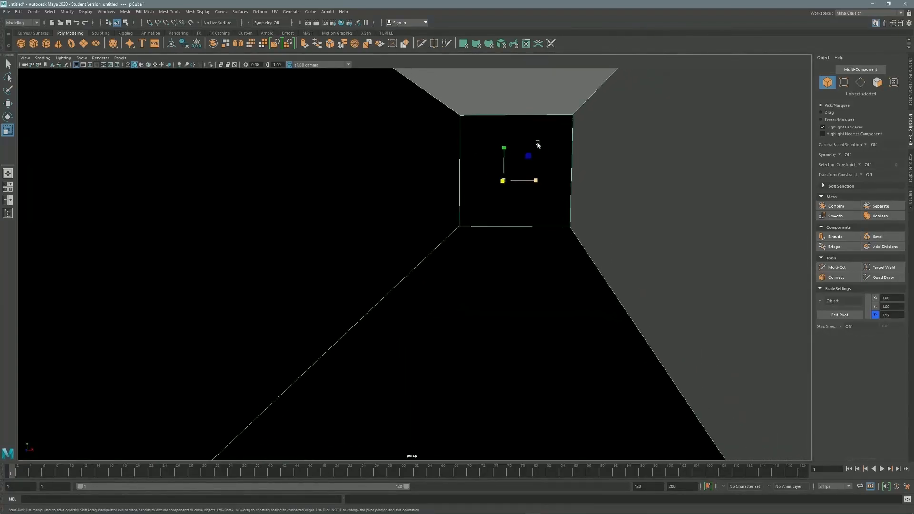
mouse_move(531, 202)
left_mouse_down("alt")
mouse_move(542, 202)
mouse_move(520, 202)
left_mouse_up("alt")
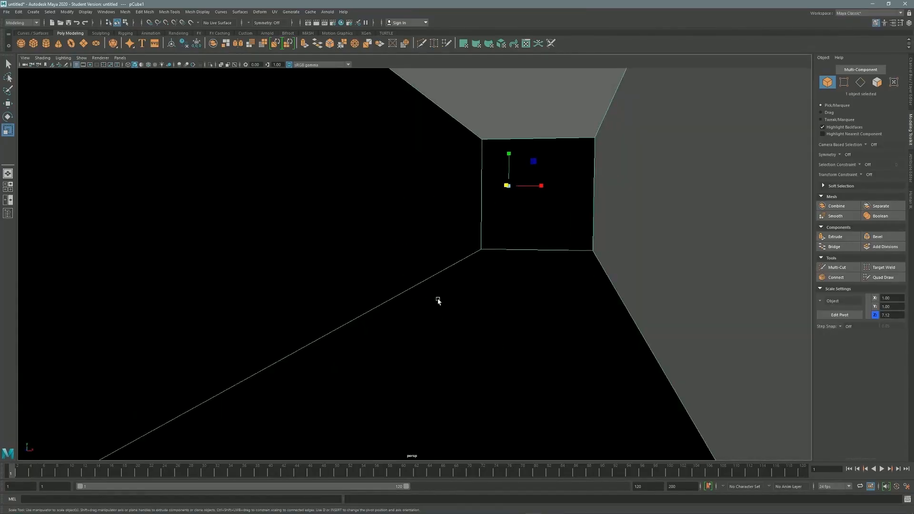
left_click_drag(522, 245, 543, 163, "alt")
right_click_drag(562, 163, 307, 202, "alt")
left_click_drag(307, 203, 681, 122, "alt")
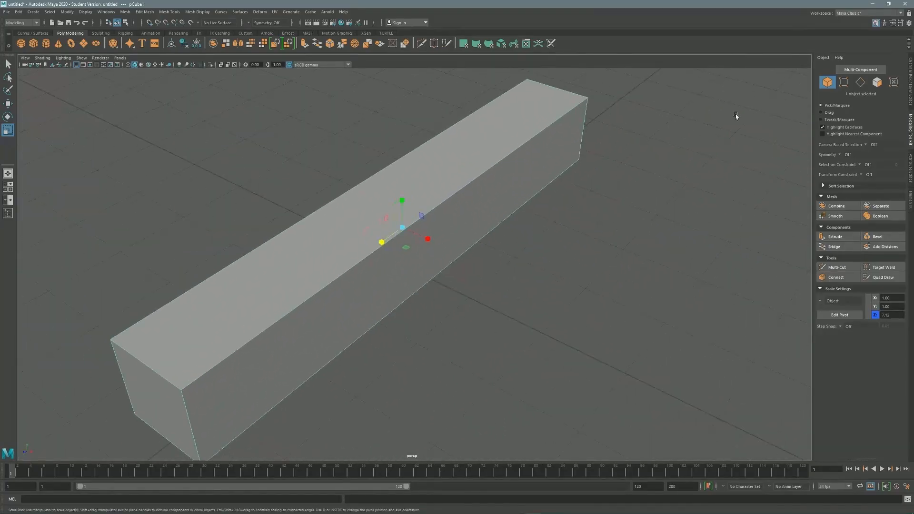
Switch to face selection and hide the long box's top face.
left_click(877, 82)
left_click(401, 191)
left_click_drag(377, 259, 367, 220, "alt")
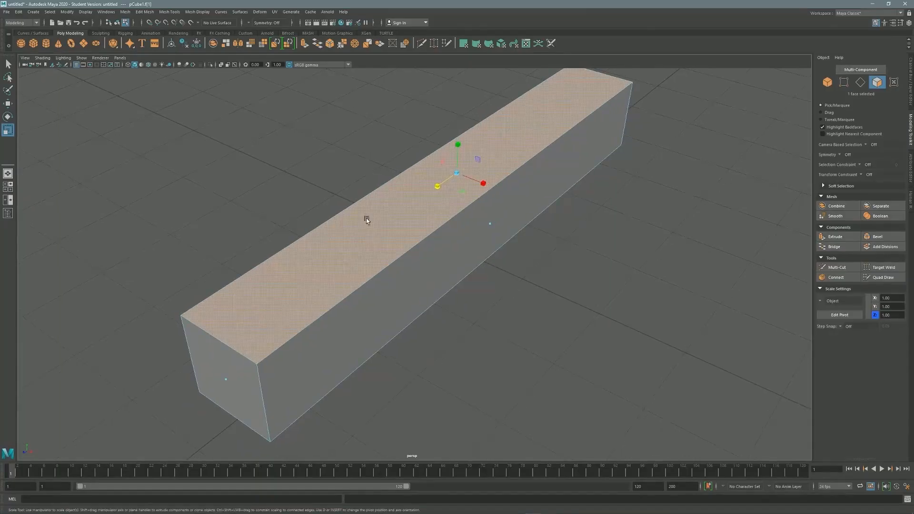
left_click(86, 13)
mouse_move(108, 49)
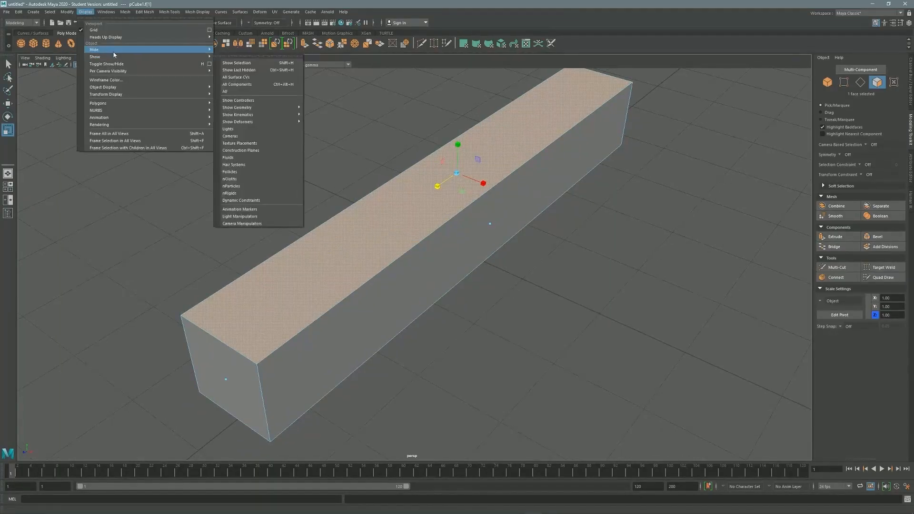
left_click(246, 50)
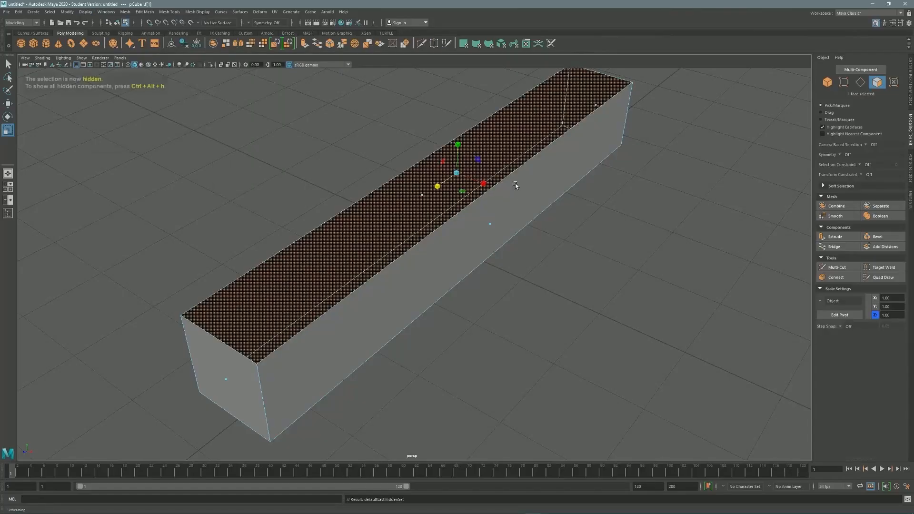
Inspect the open box from below and above, and restore its hidden top face.
left_click_drag(527, 219, 520, 177, "alt")
scroll(533, 204, "up", 3)
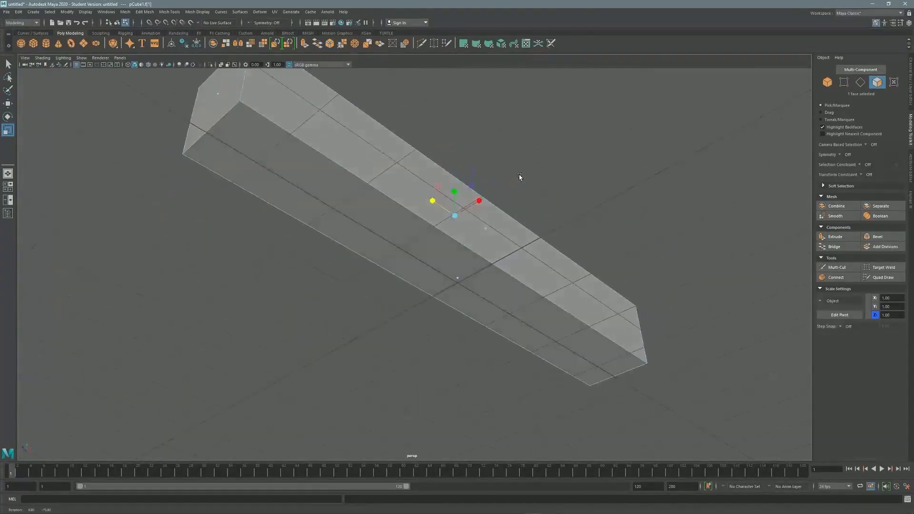
left_click_drag(478, 200, 427, 255, "alt")
left_click_drag(480, 245, 477, 226, "alt")
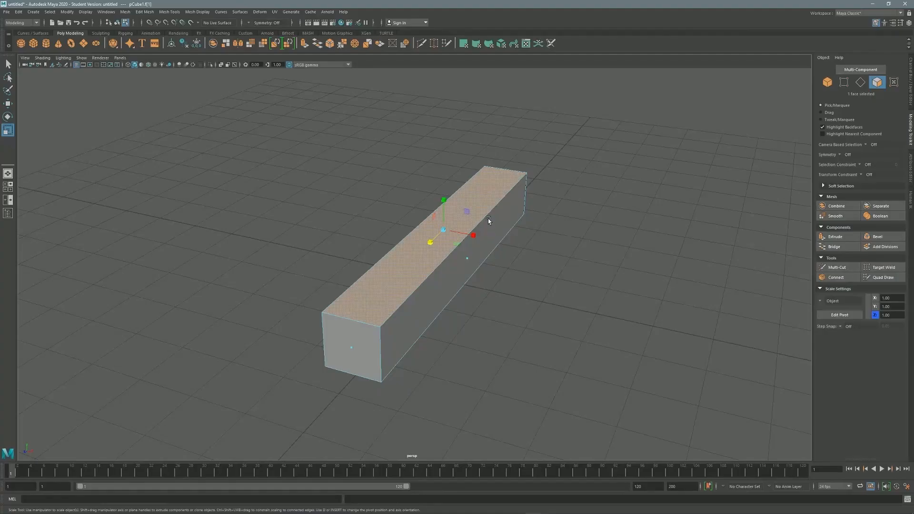
left_click_drag(476, 227, 382, 194, "alt")
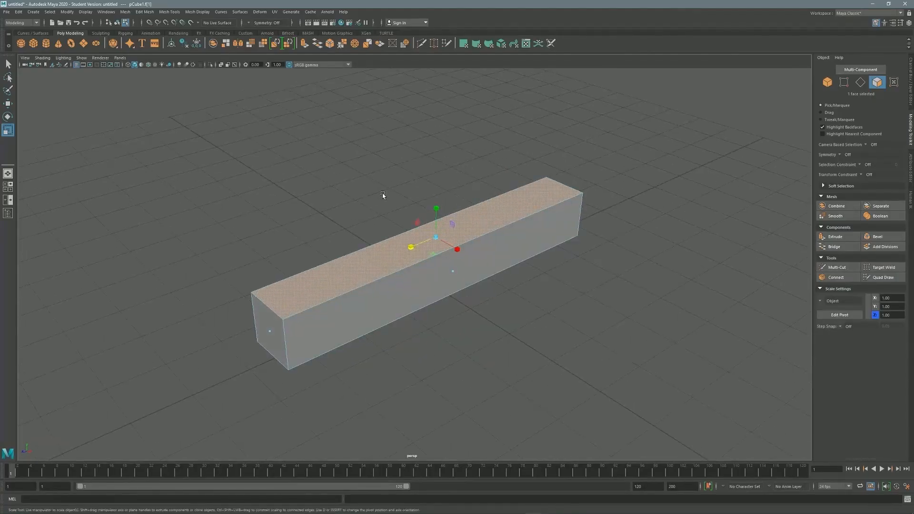
Select all six faces of the box and reverse their normals to point inward.
left_click(877, 82)
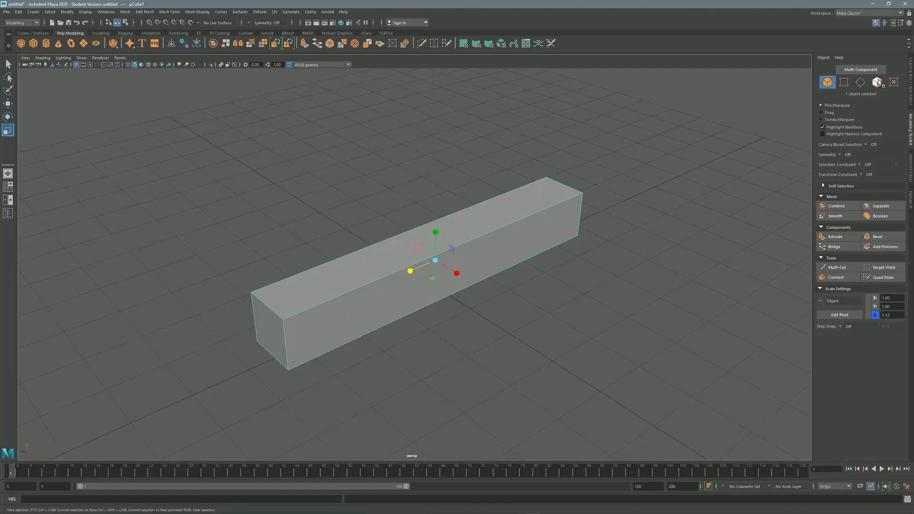
key("F11")
double_click(436, 238)
left_click_drag(446, 287, 459, 201, "alt")
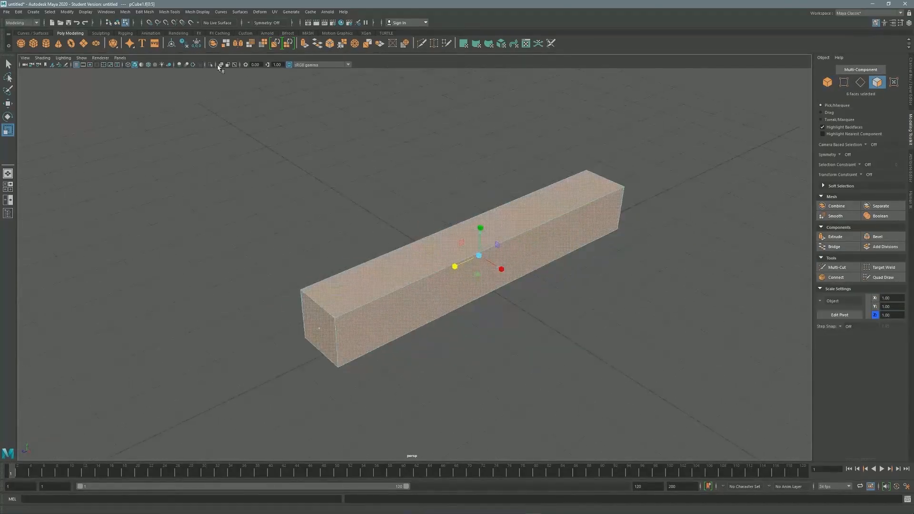
left_click(202, 14)
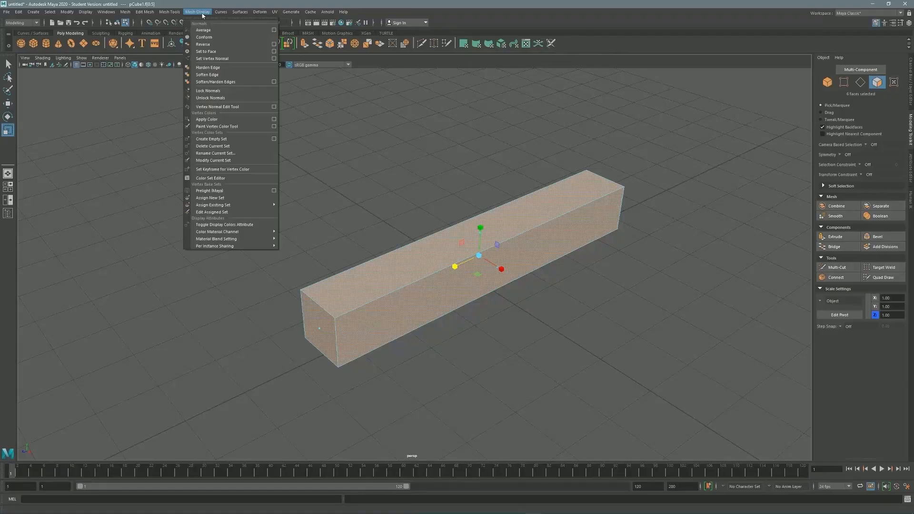
left_click(203, 45)
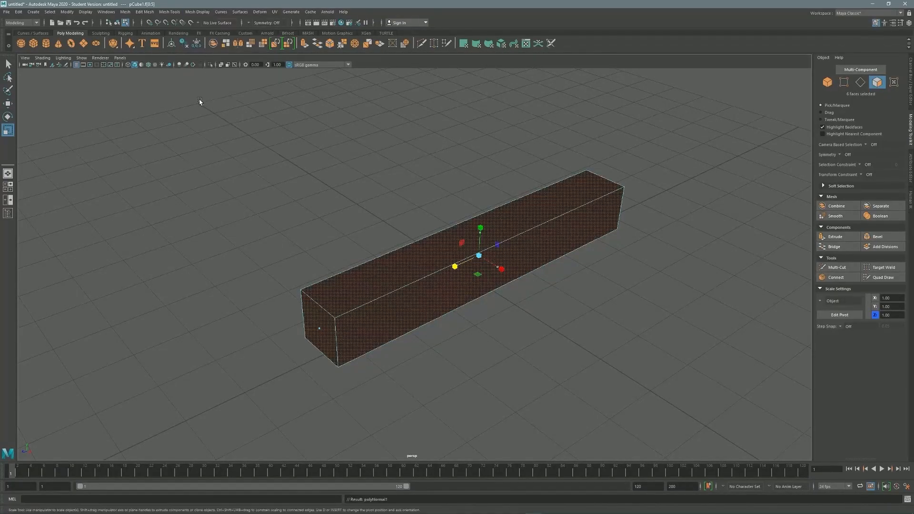
left_click_drag(456, 200, 449, 236, "alt")
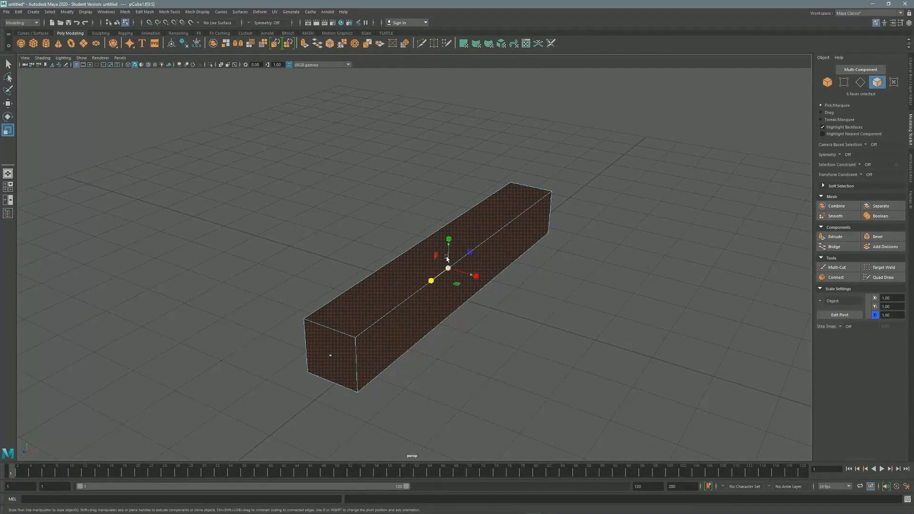
left_click_drag(449, 261, 567, 165, "alt")
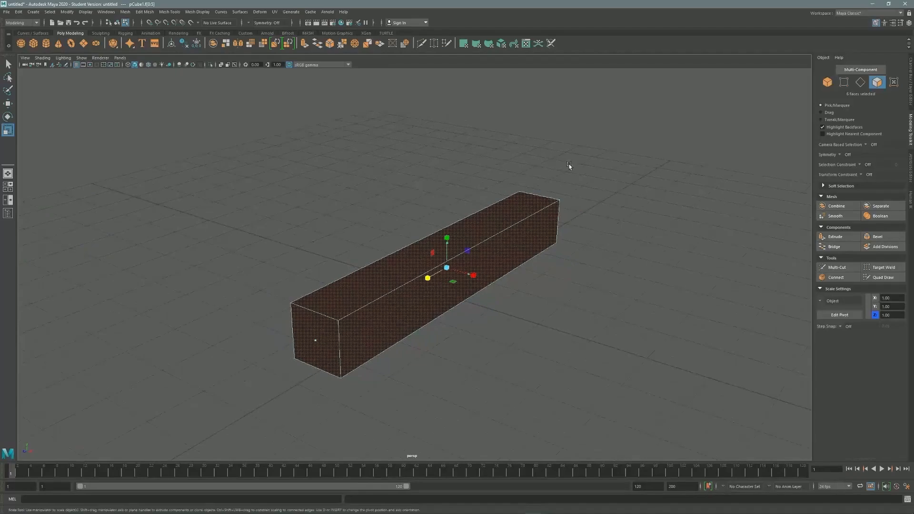
left_click(569, 172)
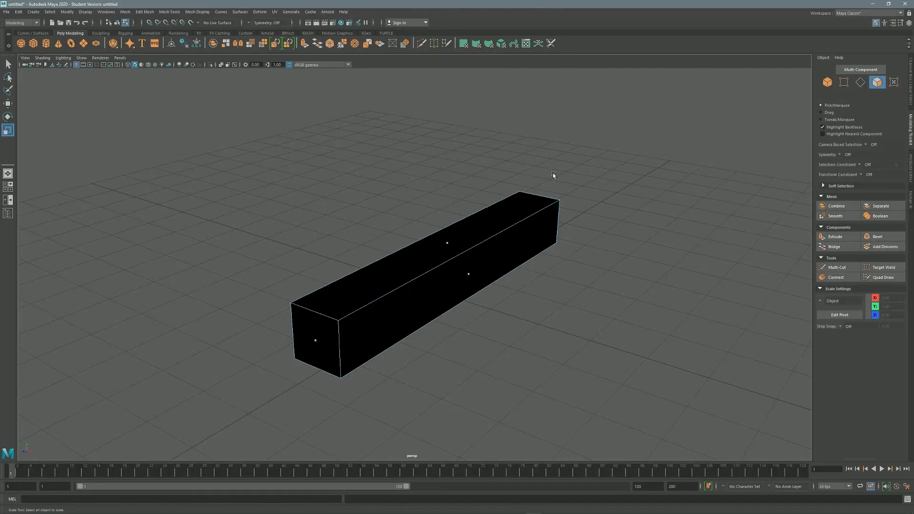
Examine the box with reversed normals from several angles.
left_click_drag(496, 301, 490, 231, "alt")
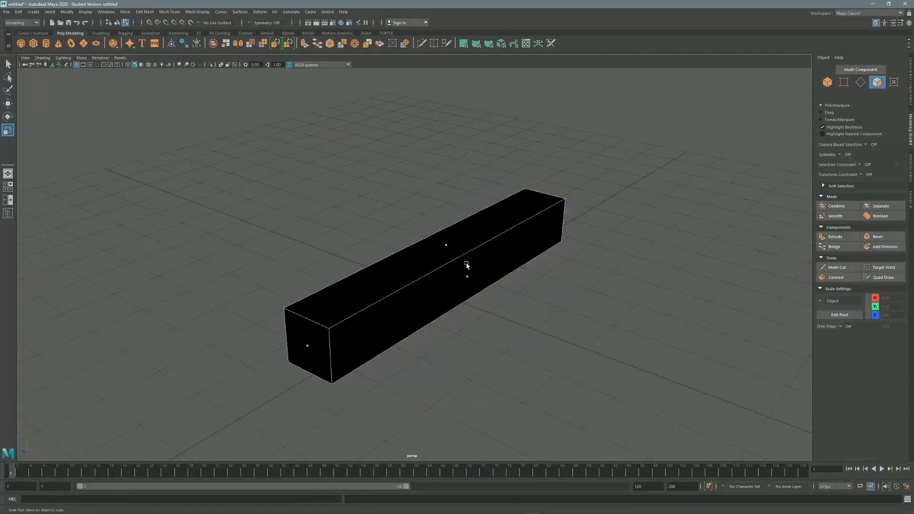
left_click_drag(465, 273, 443, 231, "alt")
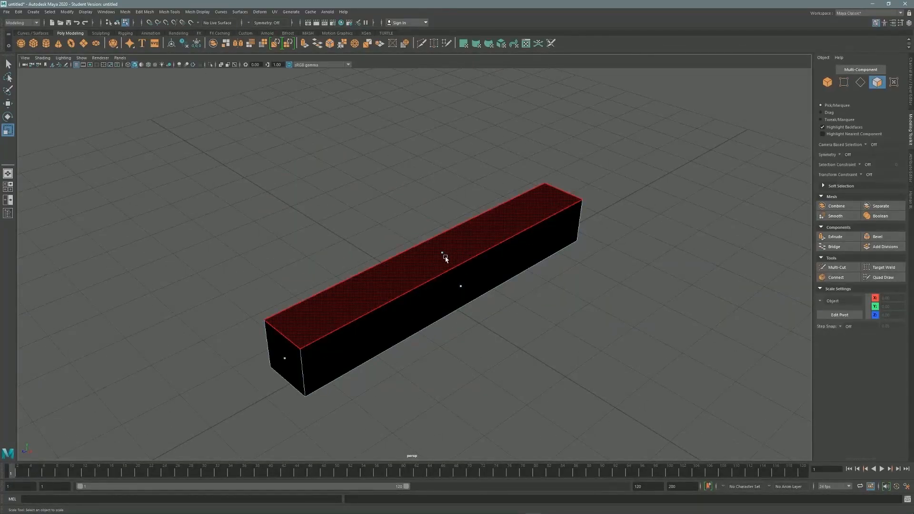
left_click(450, 255)
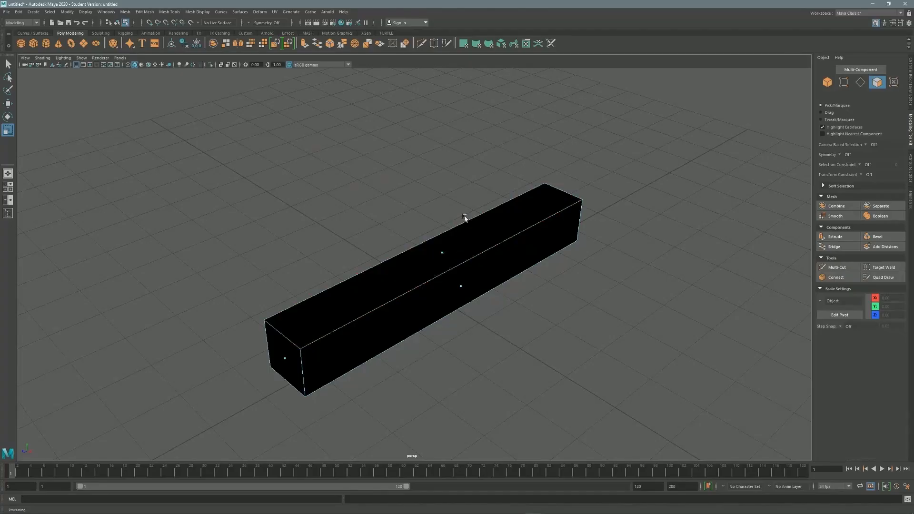
left_click_drag(492, 194, 443, 222, "alt")
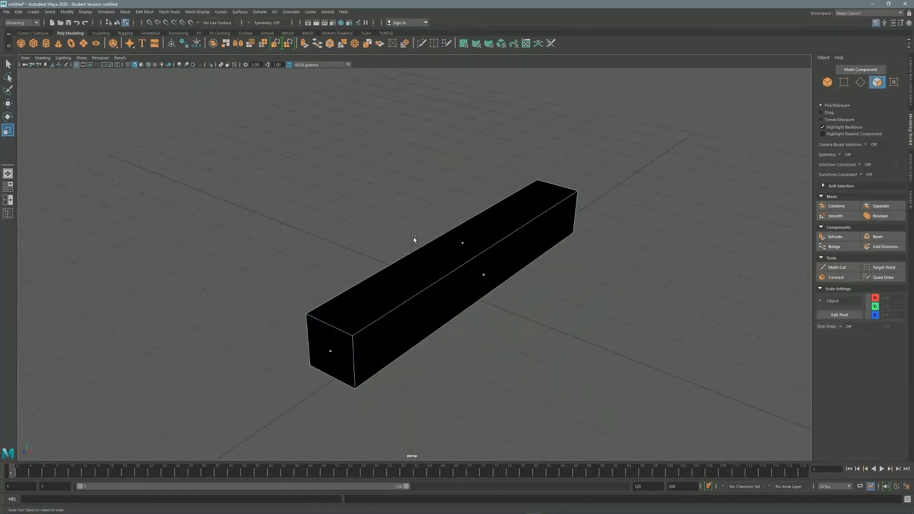
mouse_move(487, 275)
left_mouse_down("alt")
mouse_move(474, 265)
mouse_move(487, 266)
left_mouse_up("alt")
left_click_drag(461, 206, 516, 219, "alt")
left_click_drag(493, 185, 469, 181, "alt")
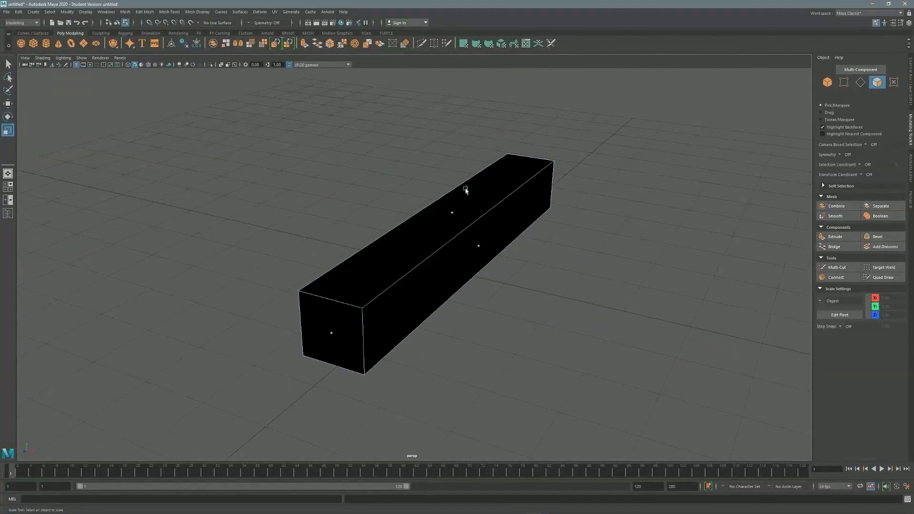
Turn on backface culling for the viewport and switch the box back to object selection.
left_click(42, 59)
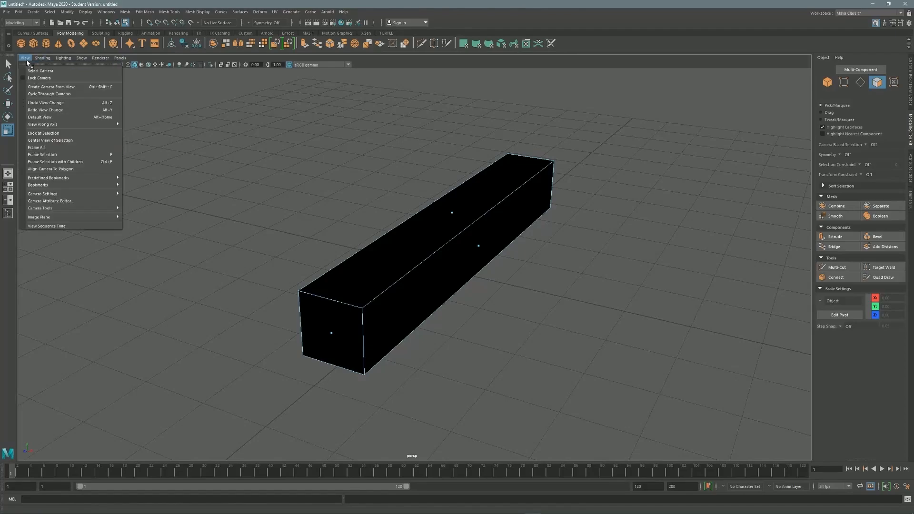
mouse_move(44, 59)
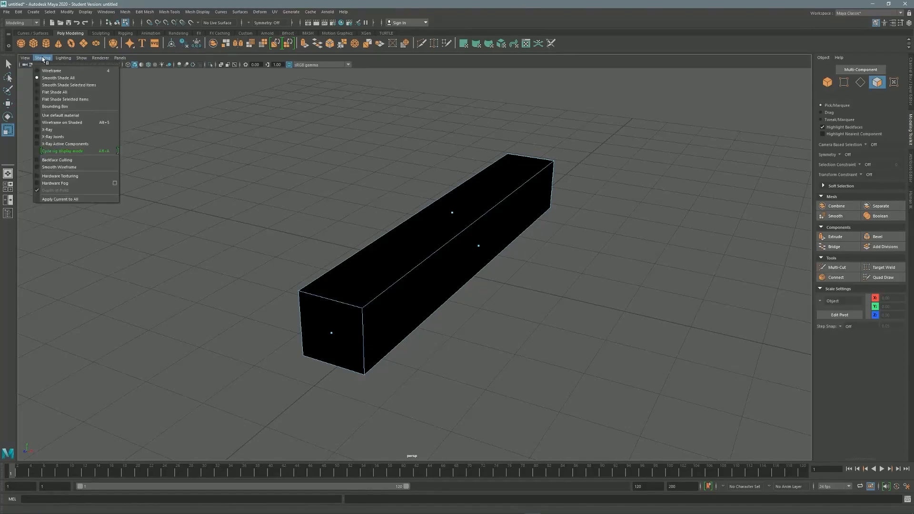
left_click(36, 159)
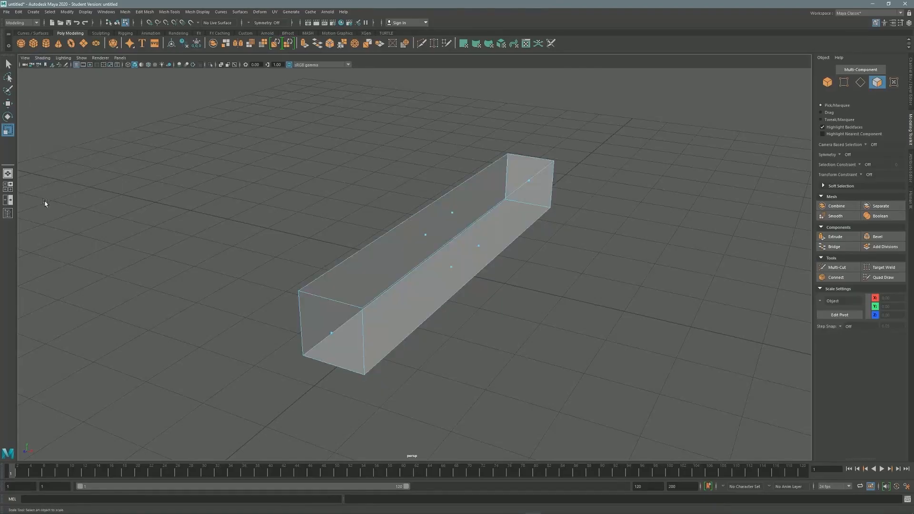
left_click_drag(576, 151, 585, 174, "alt")
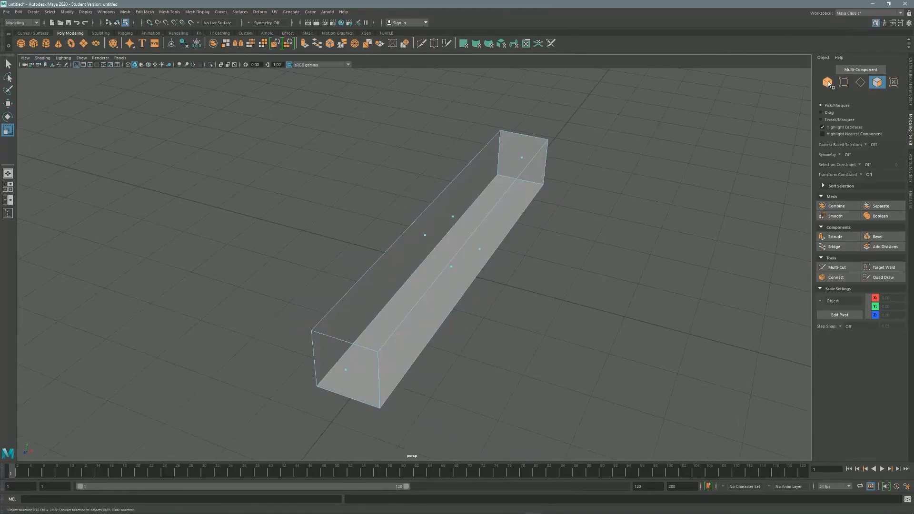
left_click(828, 83)
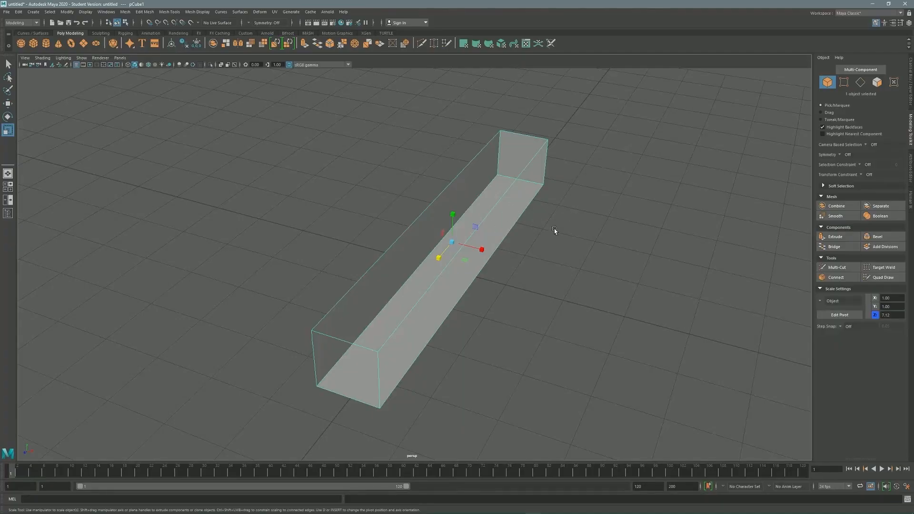
Examine the culled box from above and below, and look down its interior from one end.
mouse_move(534, 261)
left_mouse_down("alt")
mouse_move(516, 255)
mouse_move(594, 258)
mouse_move(514, 254)
mouse_move(579, 255)
mouse_move(562, 239)
mouse_move(527, 249)
left_mouse_up("alt")
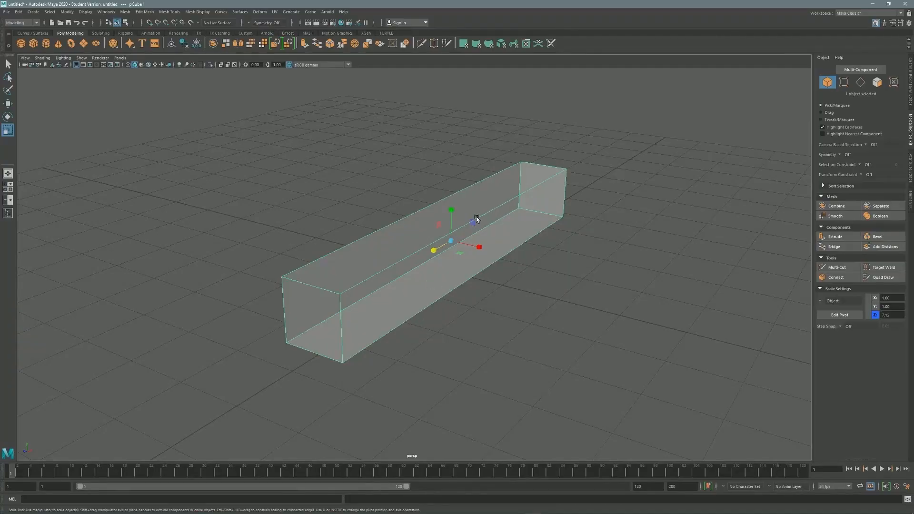
mouse_move(483, 209)
left_mouse_down("alt")
mouse_move(533, 209)
mouse_move(513, 211)
mouse_move(529, 183)
mouse_move(514, 187)
mouse_move(492, 224)
left_mouse_up("alt")
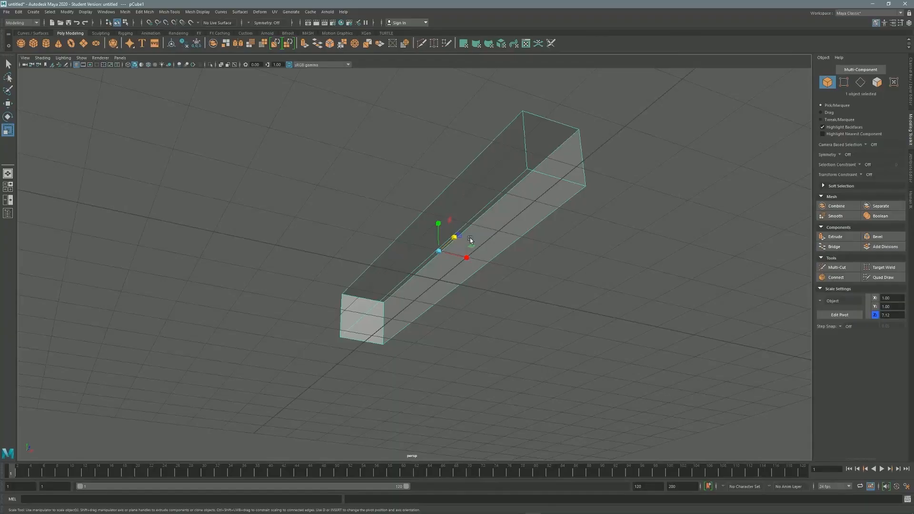
left_click_drag(500, 190, 496, 206, "alt")
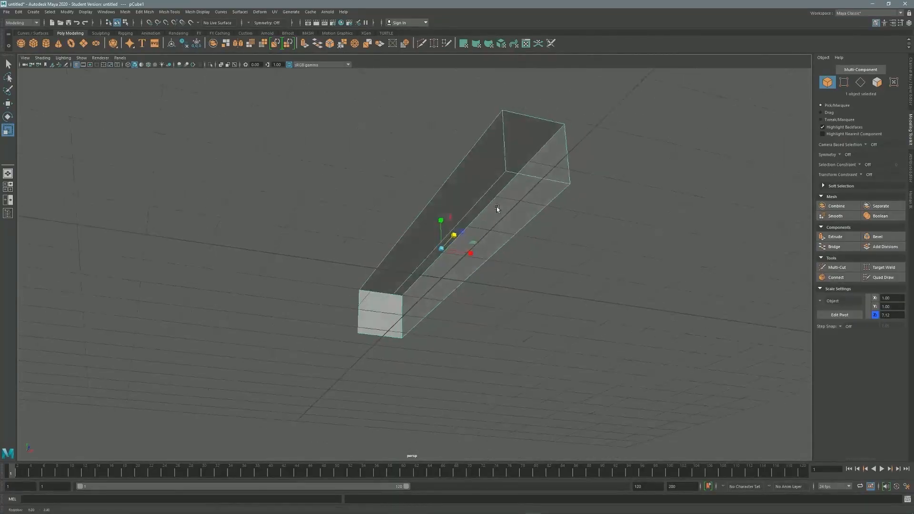
left_click_drag(486, 164, 487, 229, "alt")
left_click_drag(456, 295, 466, 218, "alt")
right_click_drag(466, 218, 510, 177, "alt")
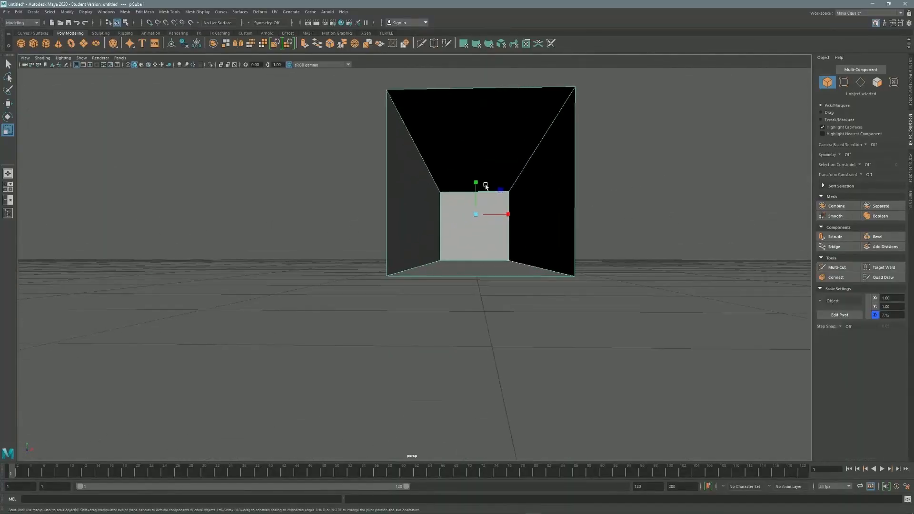
middle_click_drag(511, 178, 496, 226, "alt")
right_click_drag(495, 226, 568, 192, "alt")
middle_click_drag(567, 192, 452, 208, "alt")
left_click_drag(452, 208, 535, 218, "alt")
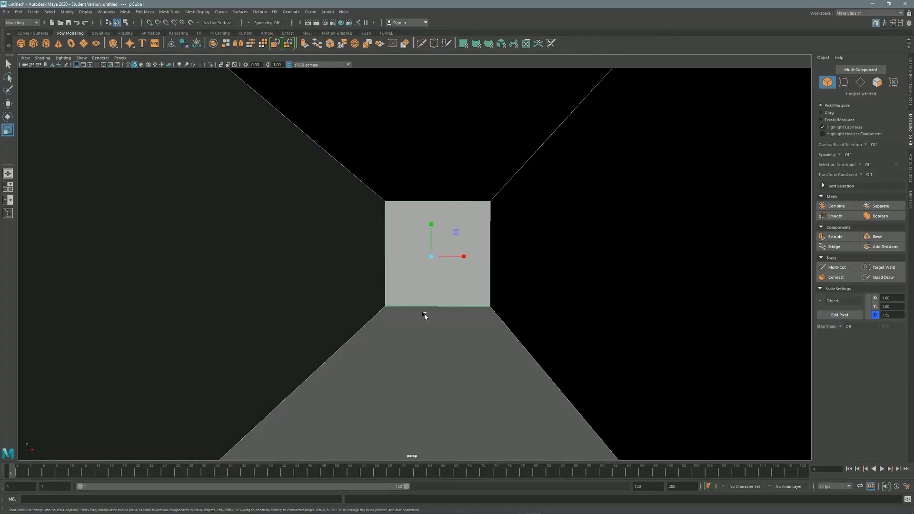
mouse_move(469, 203)
right_mouse_down("alt")
mouse_move(399, 209)
mouse_move(467, 202)
right_mouse_up("alt")
right_click_drag(491, 204, 253, 208, "alt")
left_click_drag(253, 208, 514, 147, "alt")
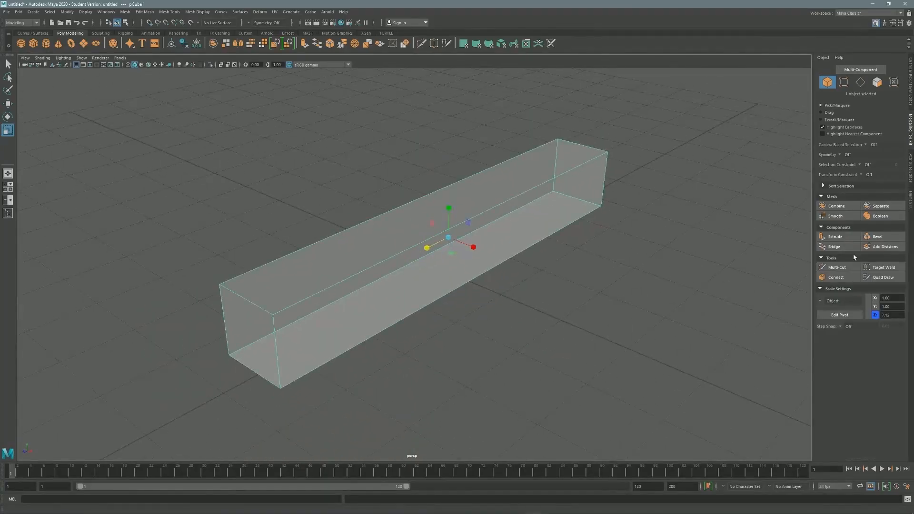
Insert two edge loops around the middle of the long box with Multi-Cut.
left_click(837, 267)
left_click(219, 284)
key("Escape")
left_click(442, 232, "ctrl")
left_click(484, 211, "ctrl")
Extrude the far side face between the two edge loops outward into a long perpendicular branch.
left_click(877, 82)
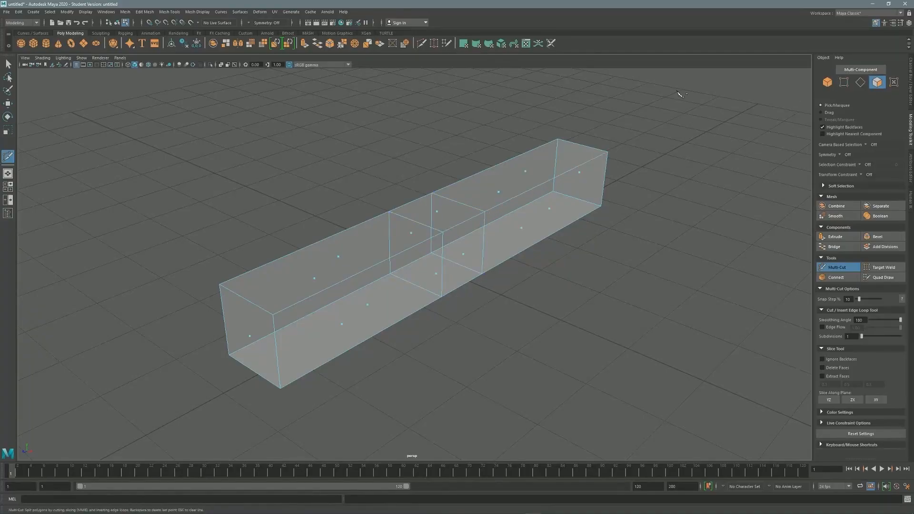
key("q")
left_click(413, 233)
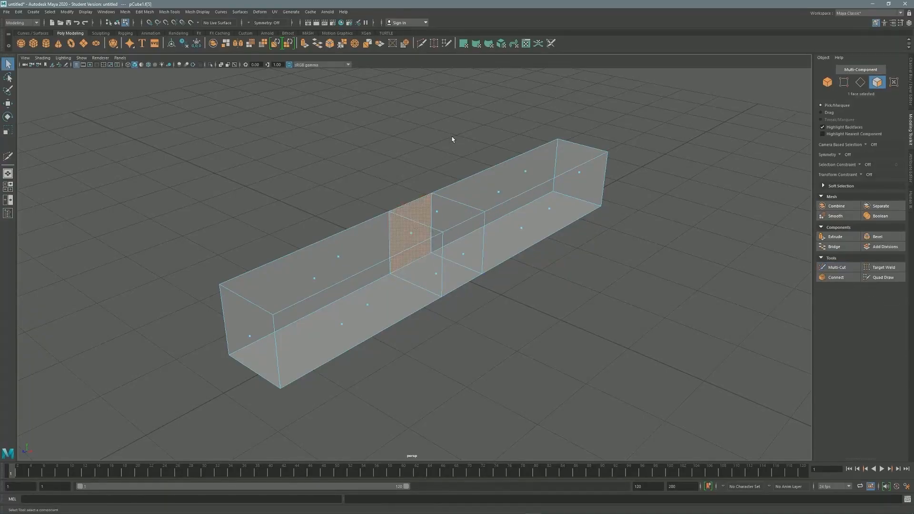
right_click_drag(457, 139, 452, 160, "shift")
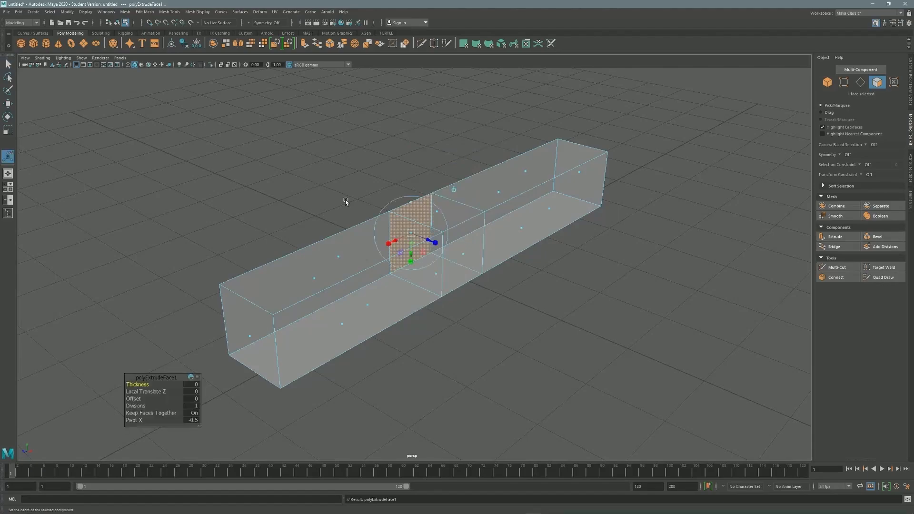
left_click_drag(425, 241, 237, 166)
Insert an edge loop across the branch near its outer end.
left_click(838, 267)
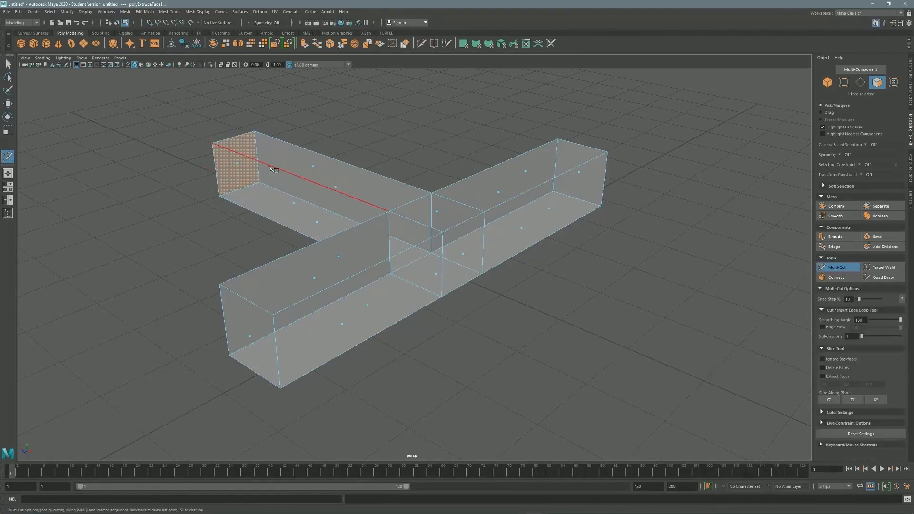
left_click(250, 163, "ctrl")
left_click_drag(250, 162, 520, 115, "alt")
Extrude the side face of the branch's end segment into a second corridor parallel to the original box.
key("q")
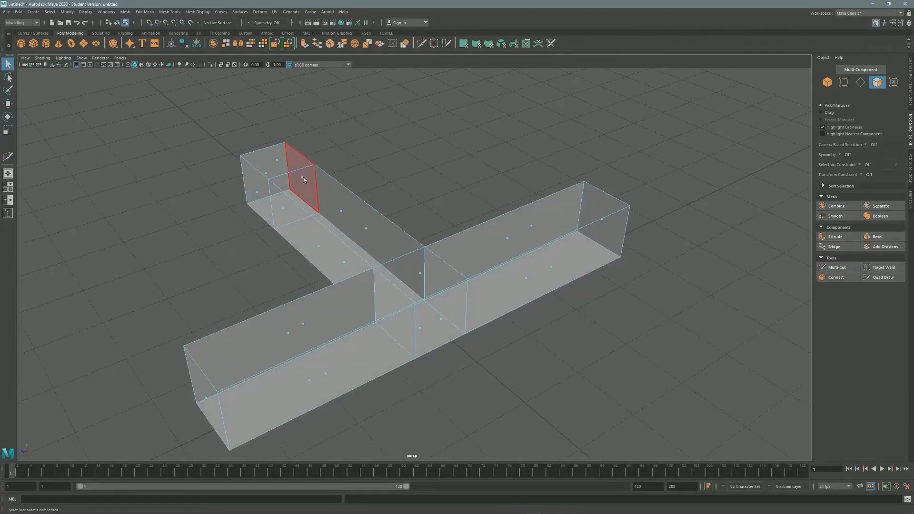
left_click(304, 177)
left_click_drag(418, 162, 367, 171, "alt")
right_click_drag(380, 161, 376, 175, "shift")
left_click_drag(255, 197, 396, 137)
left_click(691, 128)
Return to object selection and examine the branching corridor layout from several angles.
right_click_drag(605, 146, 478, 135, "alt")
left_click(827, 82)
left_click_drag(479, 134, 418, 172, "alt")
right_click_drag(549, 157, 364, 157, "alt")
middle_click_drag(403, 206, 349, 201, "alt")
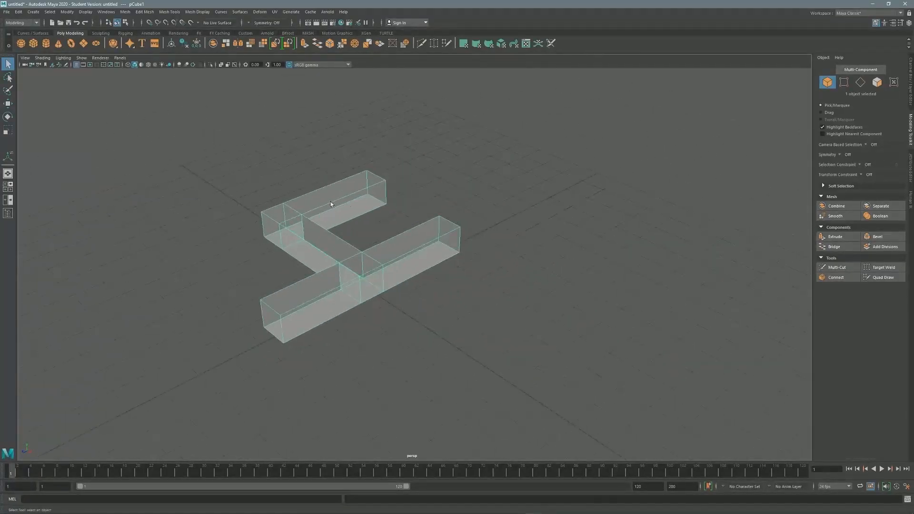
right_click_drag(349, 205, 469, 179, "alt")
left_click_drag(321, 233, 378, 114, "alt")
left_click_drag(400, 199, 233, 195, "alt")
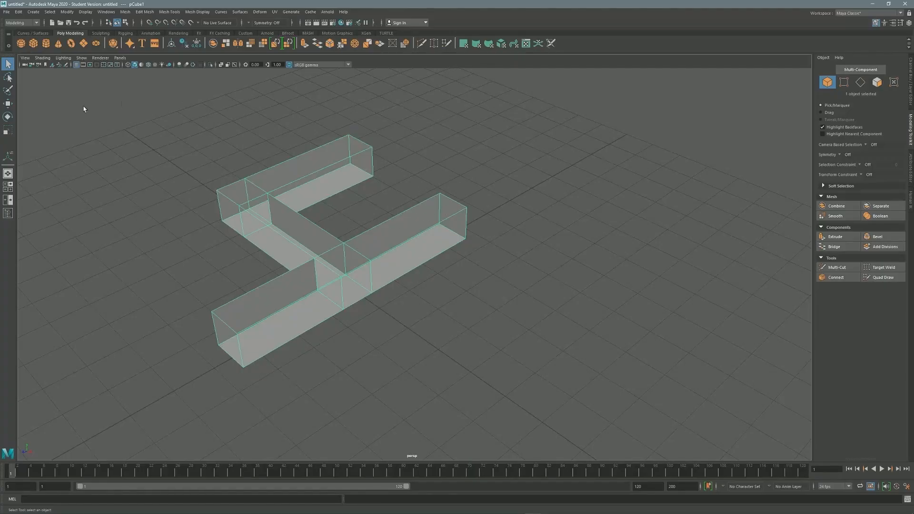
Create a new polygon cube beside the corridors at X 2.92, Y 0.54, and switch to face selection.
left_click(33, 44)
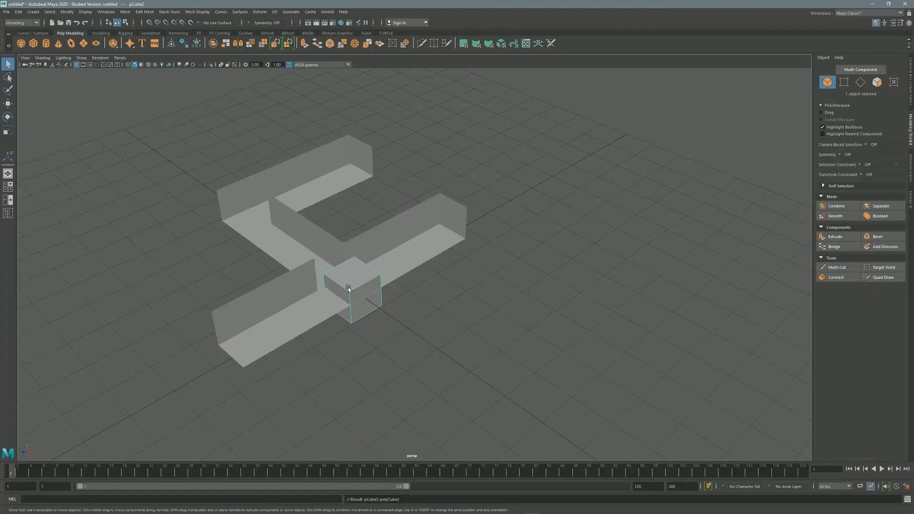
key("w")
left_click_drag(374, 305, 424, 312)
right_click_drag(424, 312, 525, 227, "alt")
middle_click_drag(525, 227, 407, 181, "alt")
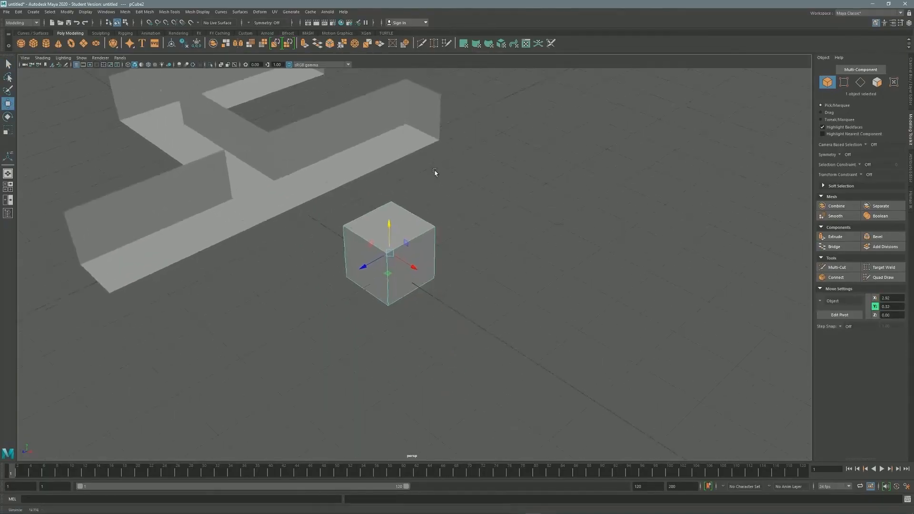
right_click_drag(408, 181, 374, 229, "alt")
left_click_drag(384, 227, 384, 212)
left_click(877, 82)
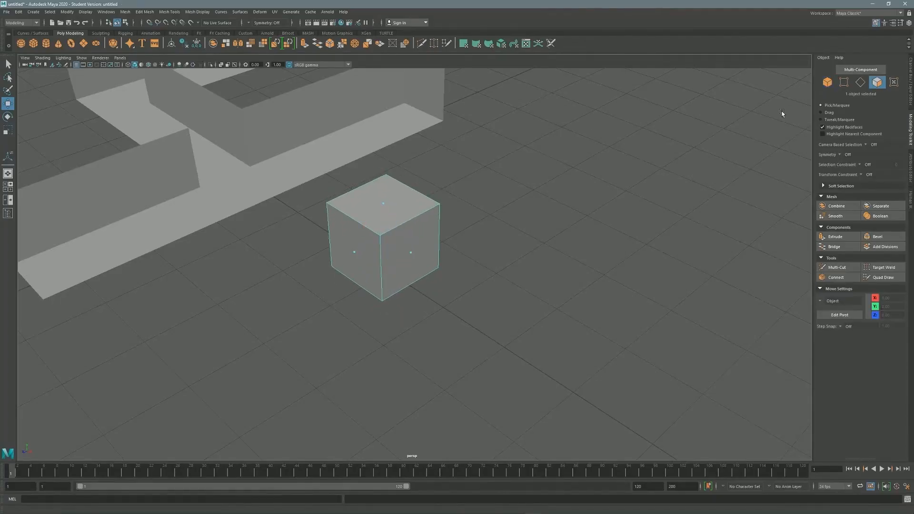
Try to delete two faces of the new cube, and undo the deletion.
left_click(358, 250)
left_click_drag(359, 250, 466, 158, "alt")
left_click(361, 173, "shift")
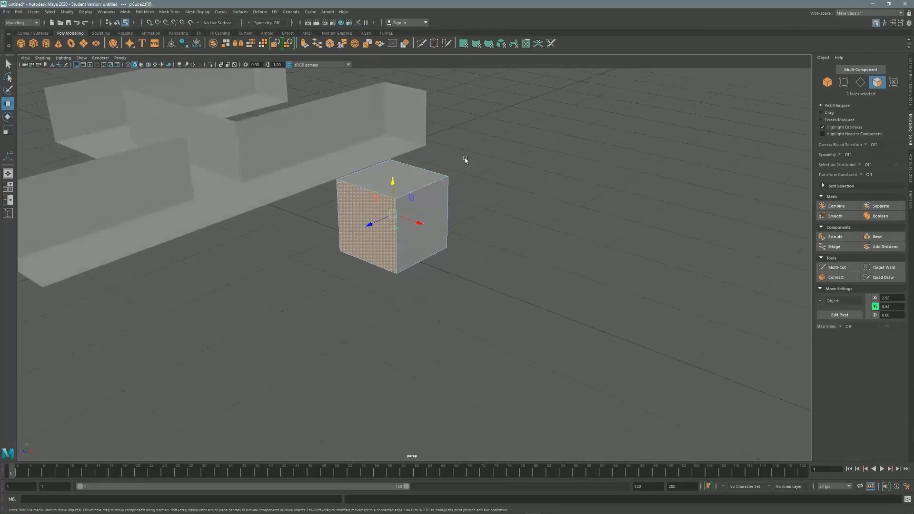
key("Delete")
key("ctrl+z")
Delete two opposite side faces of the new cube to form an open-ended tunnel piece.
left_click(490, 209)
left_click_drag(485, 212, 495, 207, "alt")
left_click(408, 222)
left_click_drag(496, 176, 456, 195, "alt")
left_click(359, 187, "shift")
key("Delete")
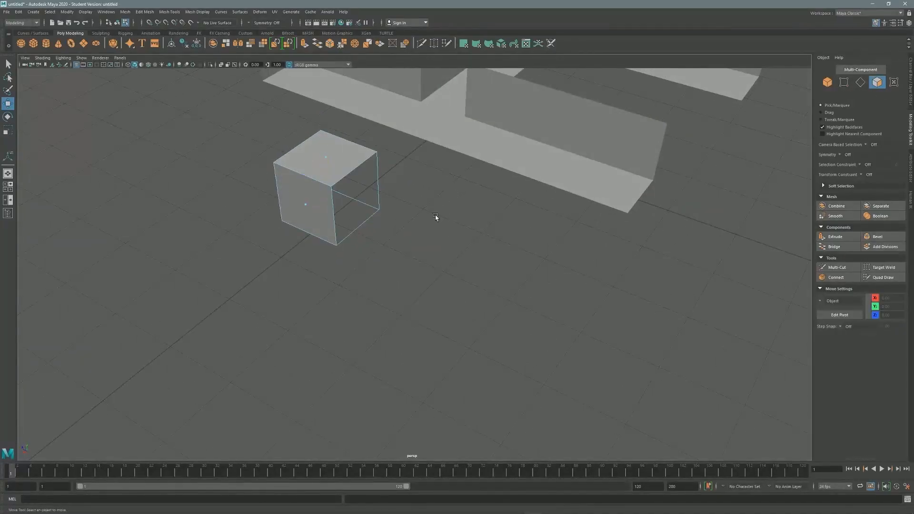
Reverse the normals of the cube's four remaining faces and return to object selection.
left_click_drag(359, 238, 400, 158, "alt")
double_click(325, 165)
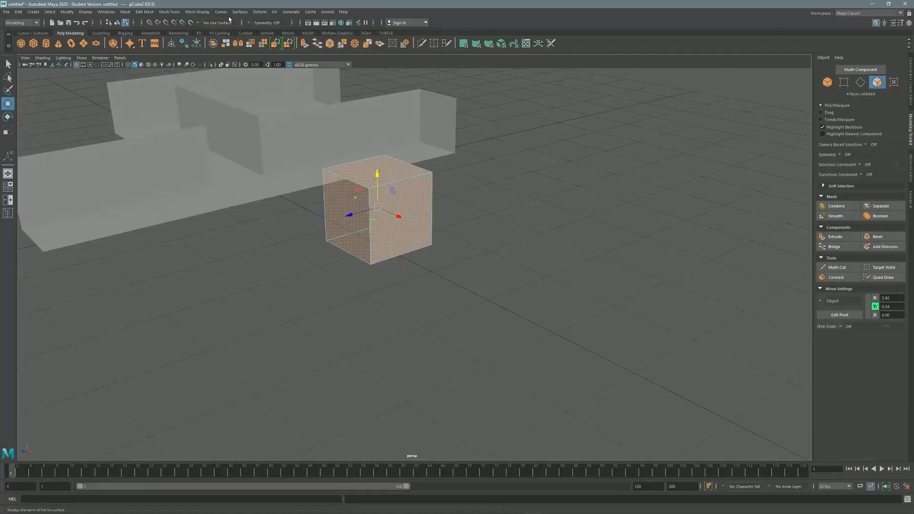
left_click(197, 12)
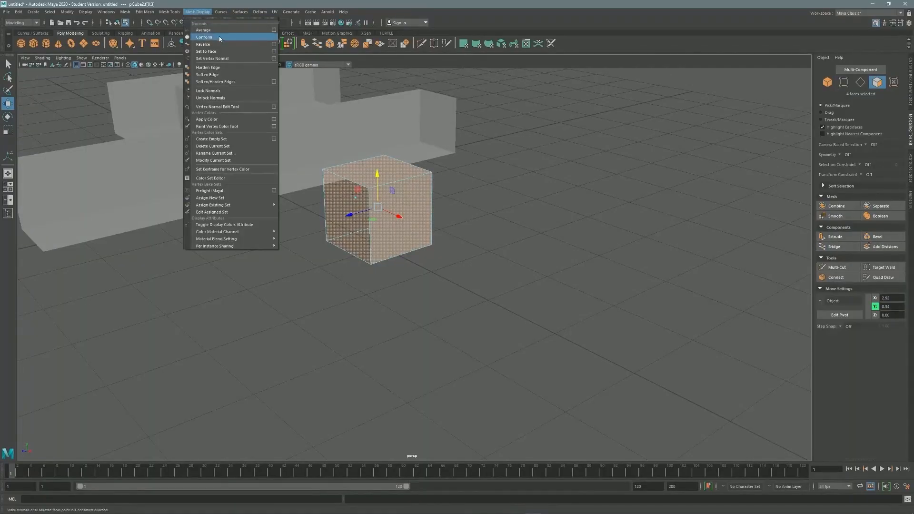
left_click(217, 45)
mouse_move(478, 186)
left_mouse_down("alt")
mouse_move(514, 191)
mouse_move(478, 192)
left_mouse_up("alt")
left_click(828, 82)
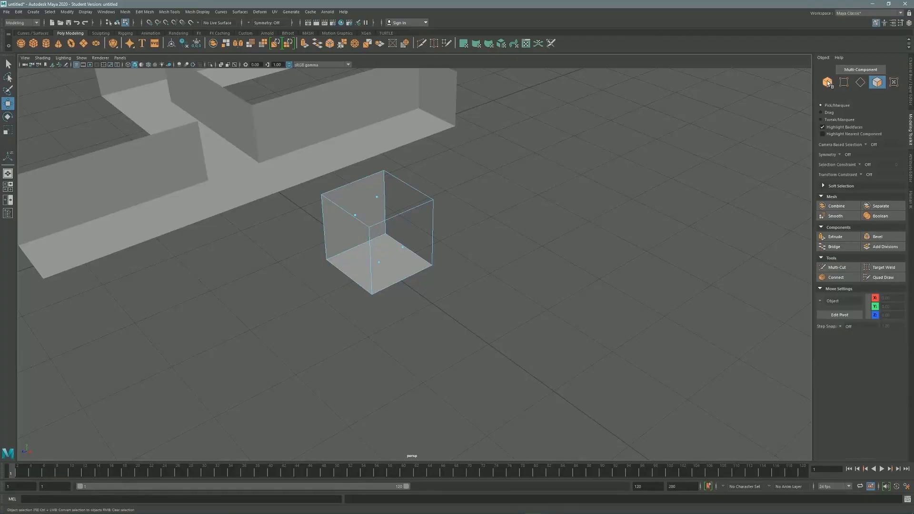
Examine the open-ended tunnel piece and the row of modules beside the corridor model.
mouse_move(372, 176)
left_mouse_down("alt")
mouse_move(337, 222)
mouse_move(362, 212)
mouse_move(334, 243)
mouse_move(521, 146)
left_mouse_up("alt")
left_click_drag(407, 261, 374, 108, "alt")
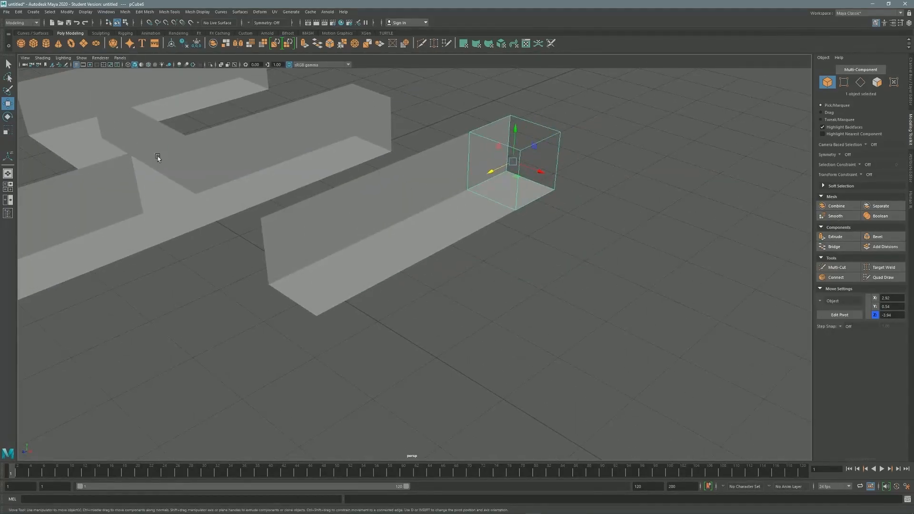
middle_click_drag(170, 159, 325, 171, "alt")
right_click_drag(325, 172, 278, 163, "alt")
middle_click_drag(340, 156, 312, 181, "alt")
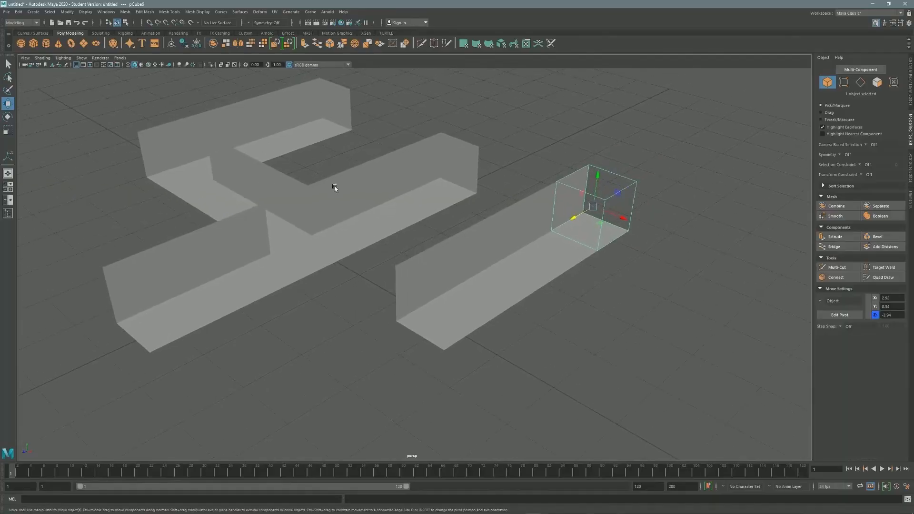
Try moving the end module out of the row to X 3.94, and undo the move.
middle_click_drag(552, 228, 443, 207, "alt")
scroll(443, 207, "up", 3)
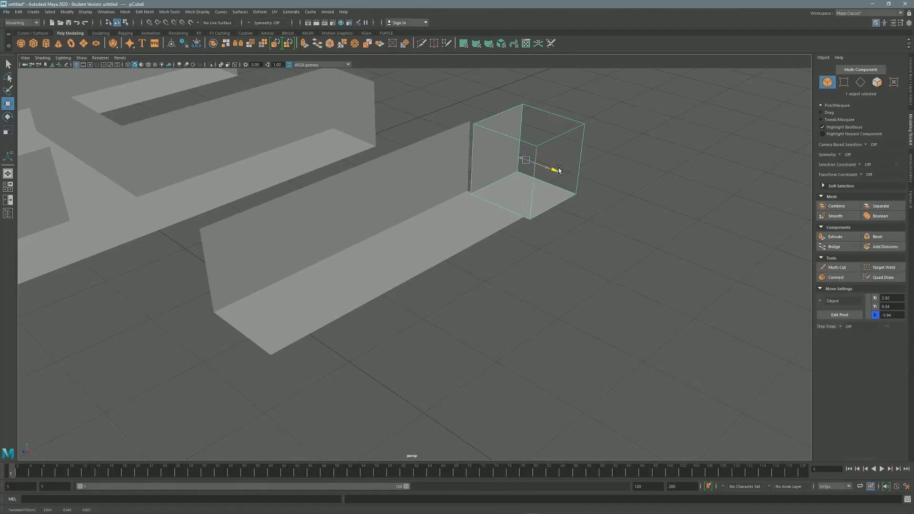
left_click_drag(550, 168, 611, 191)
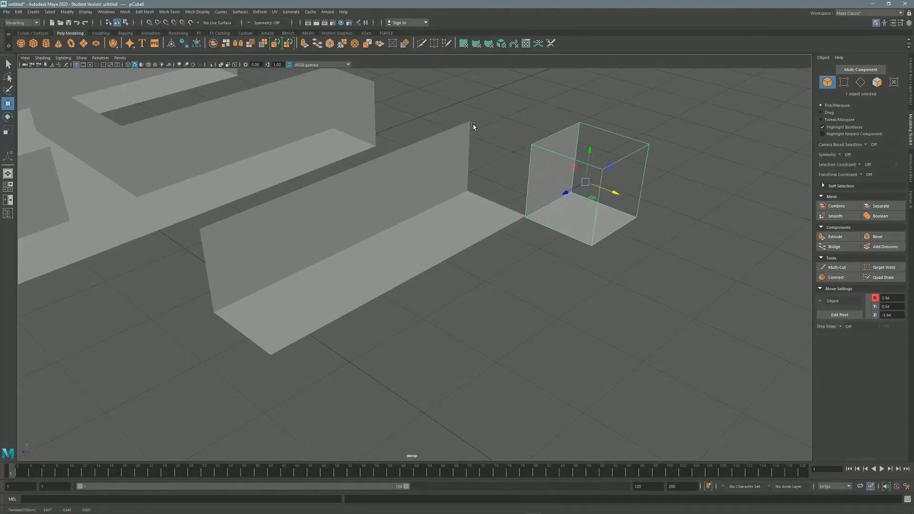
key("ctrl+z")
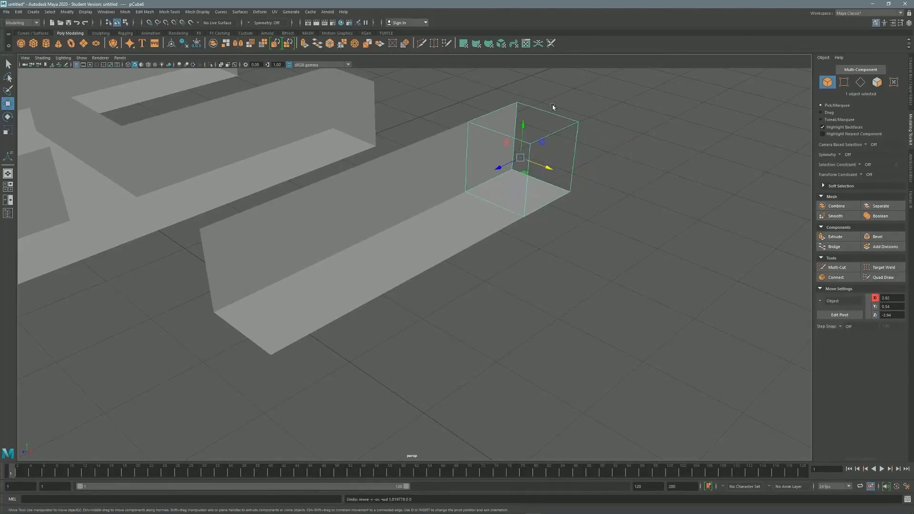
Select the branching corridor mesh and compare its layout with the row of modules.
scroll(427, 161, "down", 3)
middle_click_drag(362, 150, 434, 151, "alt")
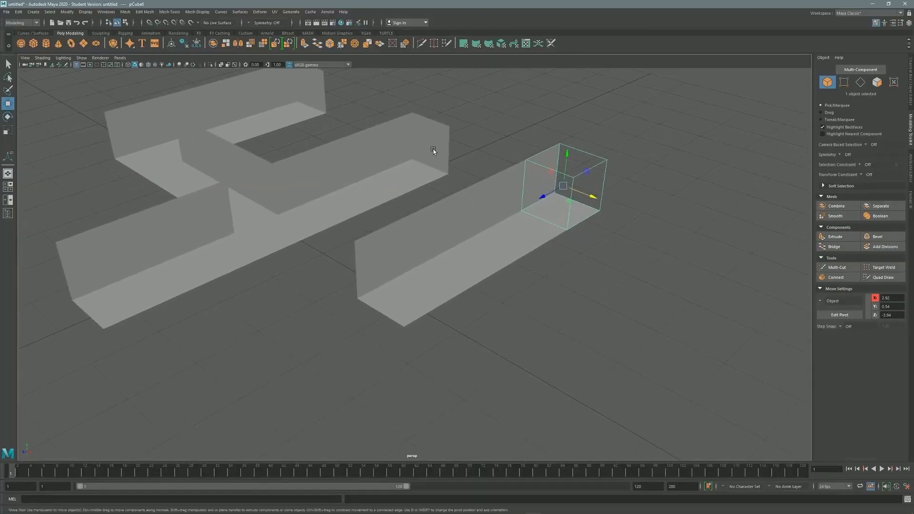
left_click_drag(255, 201, 286, 230, "alt")
left_click(290, 233)
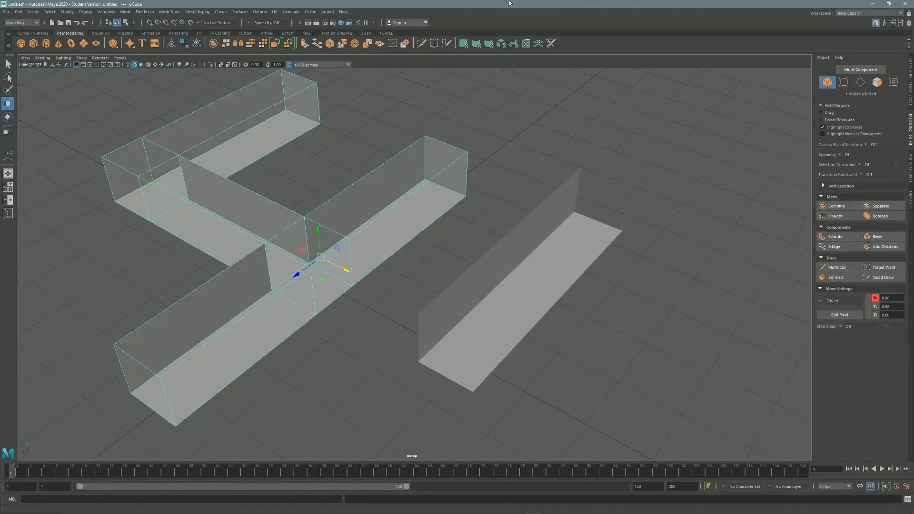
right_click_drag(482, 153, 454, 134, "alt")
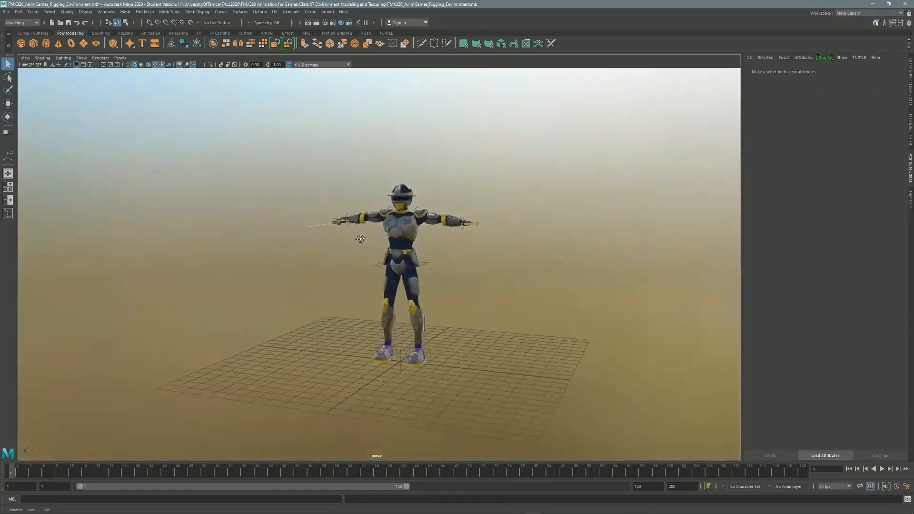
Create a polygon cube in front of the character's feet and turn off textured shading in the viewport.
left_click(33, 42)
scroll(355, 277, "up", 2)
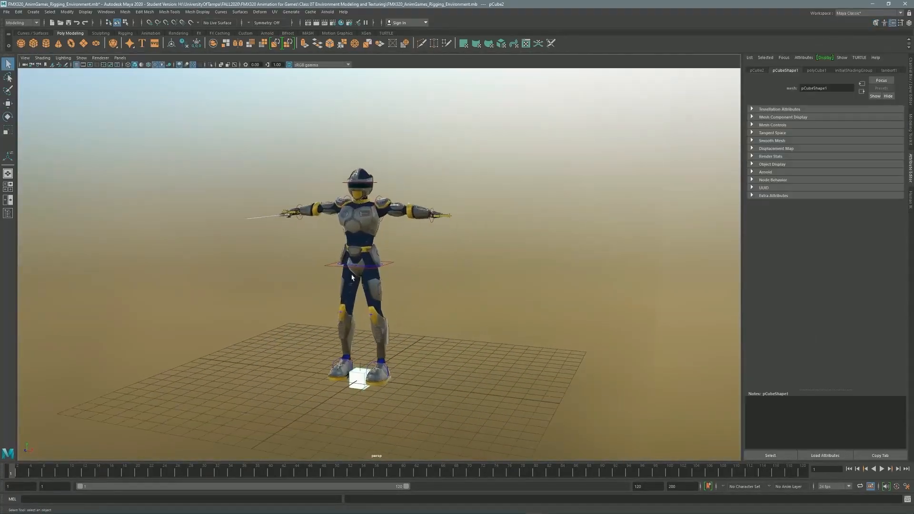
left_click_drag(315, 356, 315, 353)
scroll(314, 353, "up", 2)
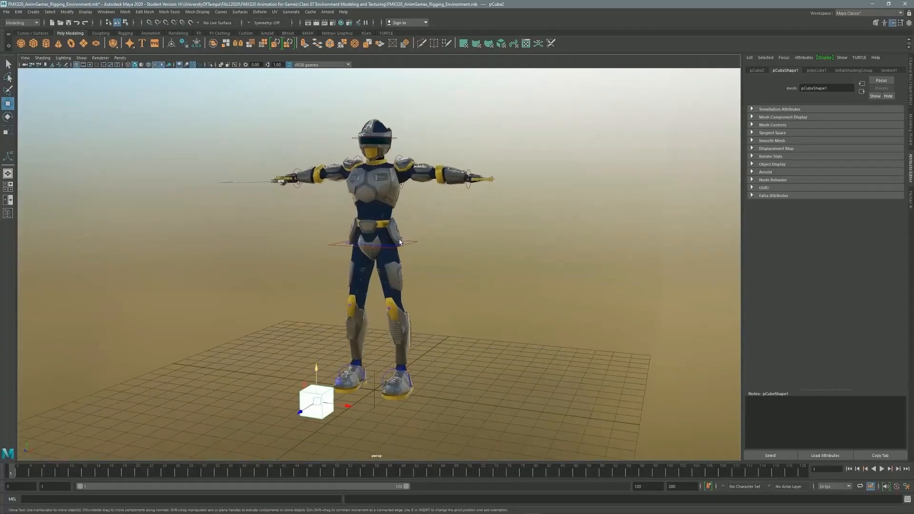
left_click(155, 65)
middle_click_drag(374, 333, 377, 267, "alt")
scroll(377, 267, "up", 3)
scroll(377, 267, "down", 2)
middle_click_drag(269, 275, 288, 289, "alt")
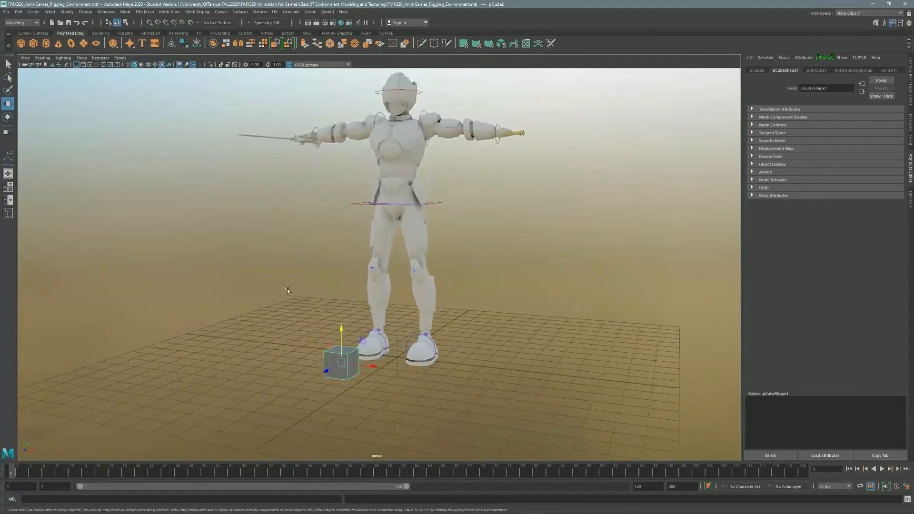
left_click_drag(288, 289, 287, 296, "alt")
Scale the cube into a long, thin block wider than the character's arm span.
left_click_drag(377, 380, 690, 431)
left_click_drag(334, 387, 278, 419)
left_click_drag(347, 344, 291, 289)
scroll(347, 279, "down", 4)
left_click_drag(301, 320, 321, 316)
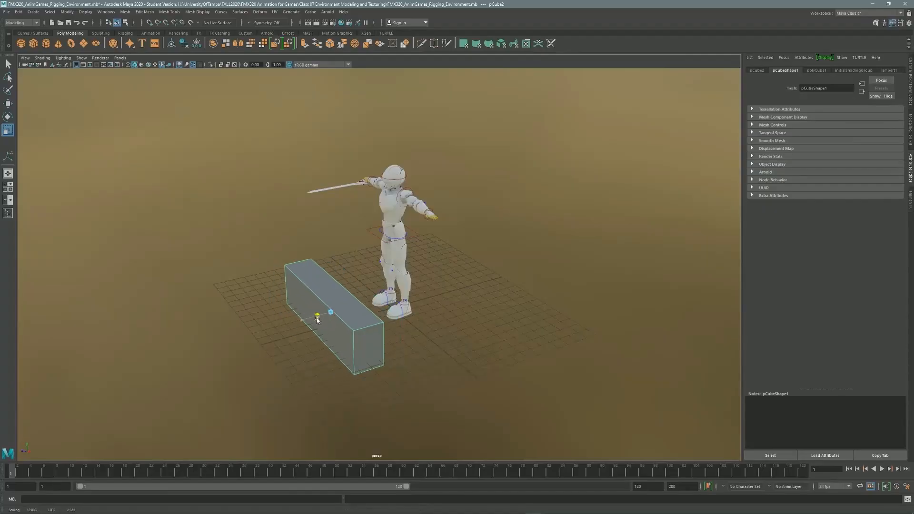
left_click_drag(331, 280, 405, 229)
left_click_drag(412, 318, 428, 318)
In the front view, place the block's pivot at its base and rest the block on the ground line.
left_click_drag(457, 264, 325, 230, "alt")
key("w")
left_click_drag(325, 231, 403, 241, "alt")
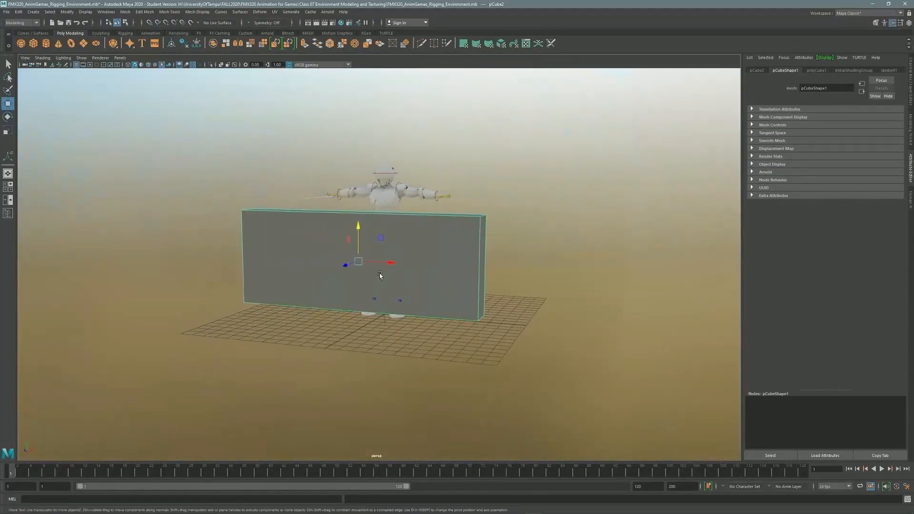
scroll(362, 272, "up", 4)
key("space")
key("space")
middle_click_drag(356, 292, 408, 245, "alt")
right_click_drag(409, 244, 196, 243, "alt")
middle_click_drag(195, 243, 179, 289, "alt")
left_click_drag(346, 295, 345, 327)
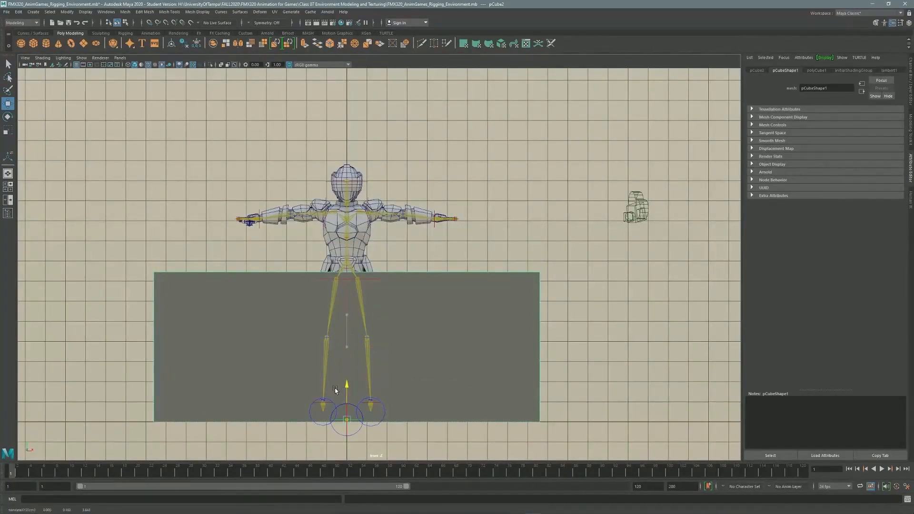
Scale the block up uniformly from its base to about three times the character's height.
right_click_drag(474, 275, 76, 266, "alt")
middle_click_drag(319, 239, 325, 280, "alt")
right_click_drag(614, 210, 246, 287, "alt")
middle_click_drag(246, 286, 244, 321, "alt")
left_click_drag(374, 387, 556, 270)
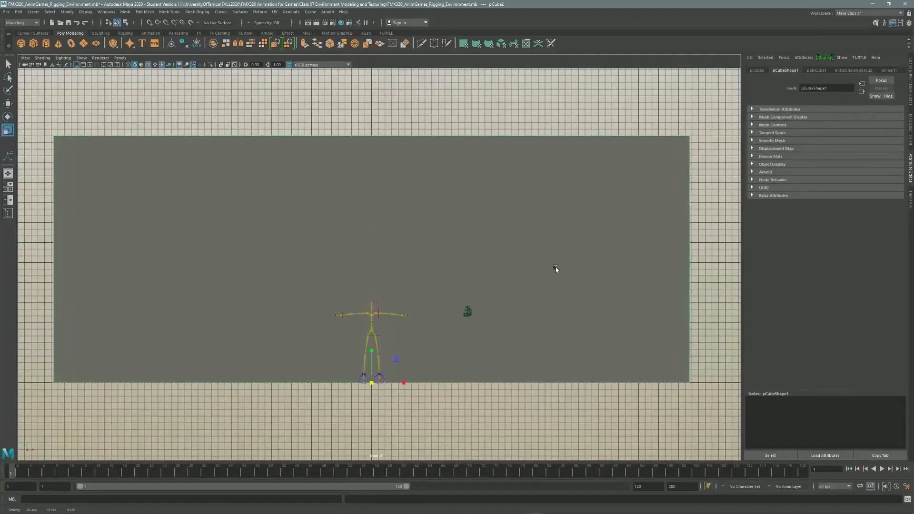
Back in the perspective view, move the block away from the character along Z and duplicate it three times.
key("space")
key("space")
left_click_drag(378, 284, 68, 85, "alt")
mouse_move(365, 257)
left_mouse_down("alt")
mouse_move(338, 257)
mouse_move(367, 260)
left_mouse_up("alt")
key("w")
left_click_drag(322, 339, 112, 323)
key("ctrl+d")
key("ctrl+d")
key("ctrl+d")
Space the duplicated blocks apart along Z into a row of four parallel modules.
middle_click_drag(153, 286, 210, 304, "alt")
left_click_drag(210, 304, 241, 278, "alt")
left_click(435, 239)
left_click_drag(391, 322, 485, 313)
left_click(355, 319)
left_click_drag(294, 334, 400, 321)
left_click(277, 329)
left_click_drag(245, 338, 300, 334)
Delete the large front and back faces of the middle block at Z 14.15.
left_click(876, 23)
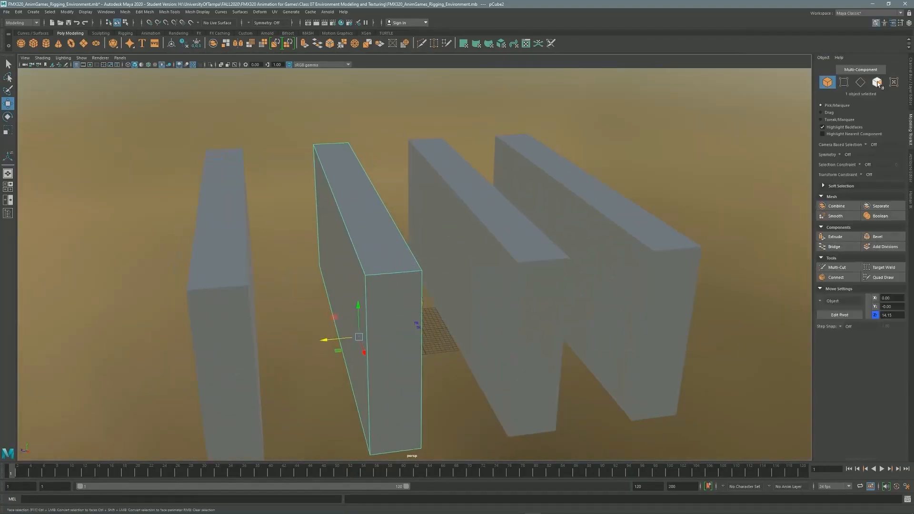
left_click(332, 270)
left_click_drag(332, 270, 254, 264, "alt")
left_click(408, 213, "shift")
left_click_drag(333, 214, 430, 209, "alt")
key("Delete")
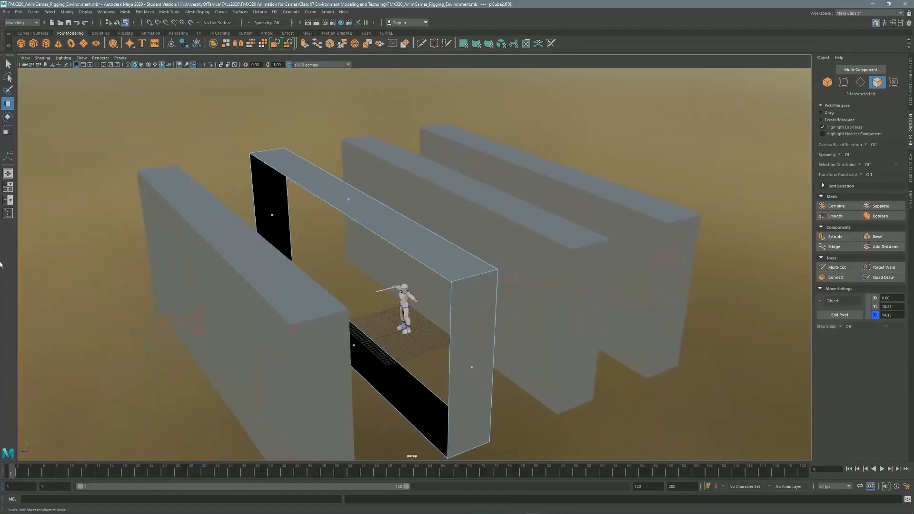
Delete the large front and back faces of the other middle block and return to object selection.
left_click_drag(265, 185, 274, 243, "alt")
left_click(367, 250)
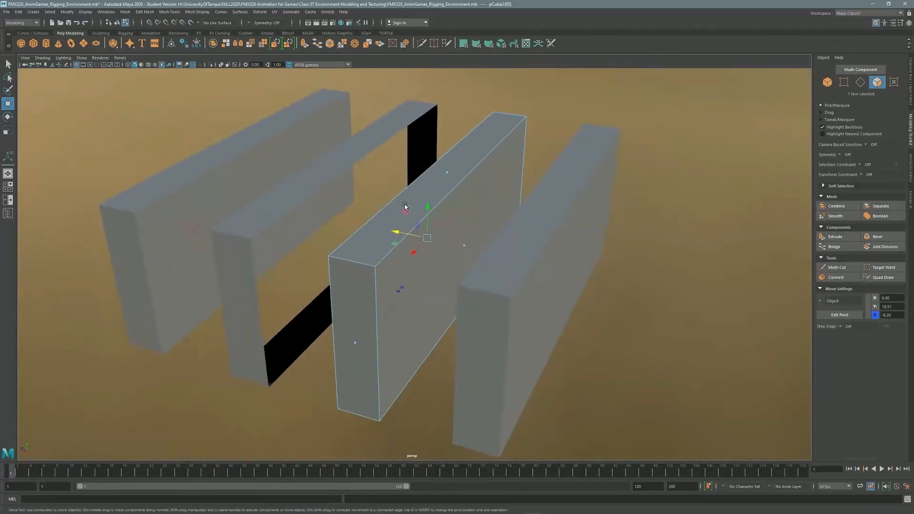
left_click(476, 187, "shift")
left_click_drag(400, 174, 496, 145, "alt")
key("Delete")
left_click_drag(437, 194, 405, 195, "alt")
left_click(828, 82)
Delete the large face of each end block that faces the middle modules.
left_click_drag(498, 239, 395, 267, "alt")
left_click(877, 83)
left_click_drag(500, 228, 477, 228, "alt")
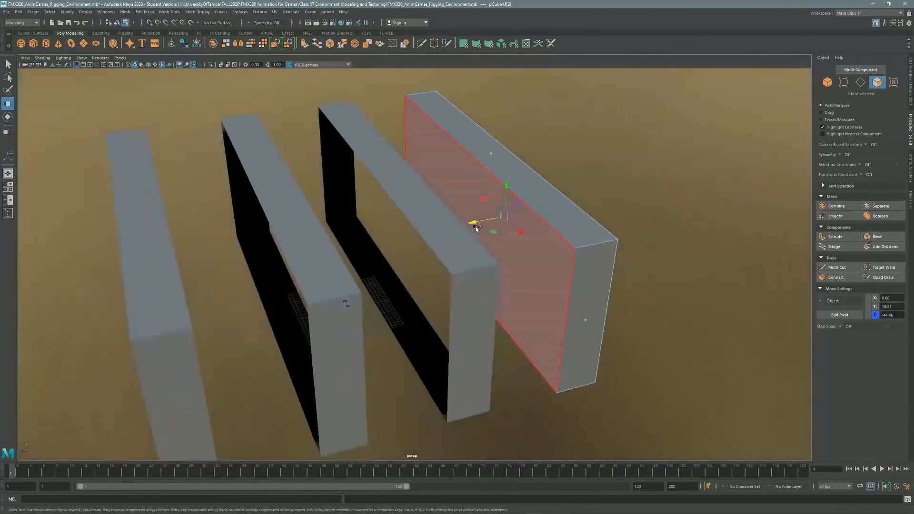
left_click_drag(443, 150, 473, 216, "alt")
left_click(394, 137)
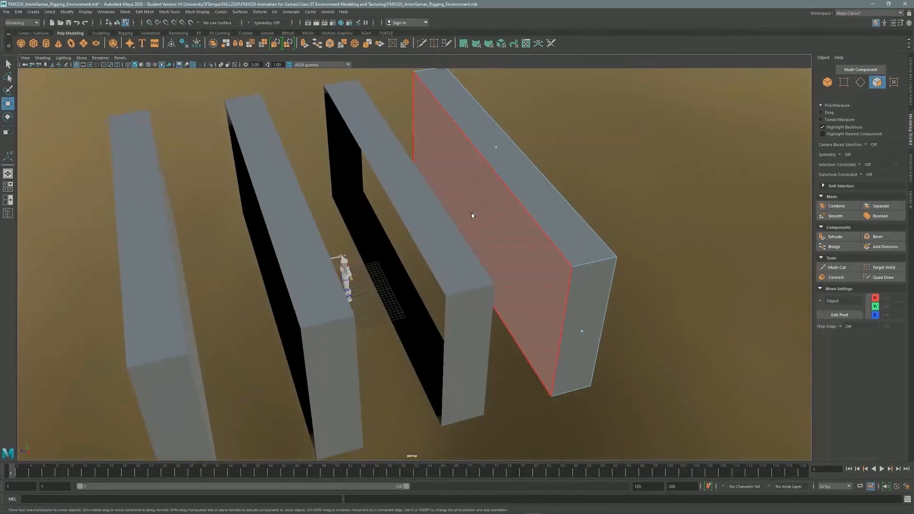
left_click(472, 216)
key("Delete")
left_click_drag(416, 121, 223, 220, "alt")
left_click(223, 220)
key("Delete")
Select all faces of the four modules and reverse their normals so they face inward.
left_click(879, 83)
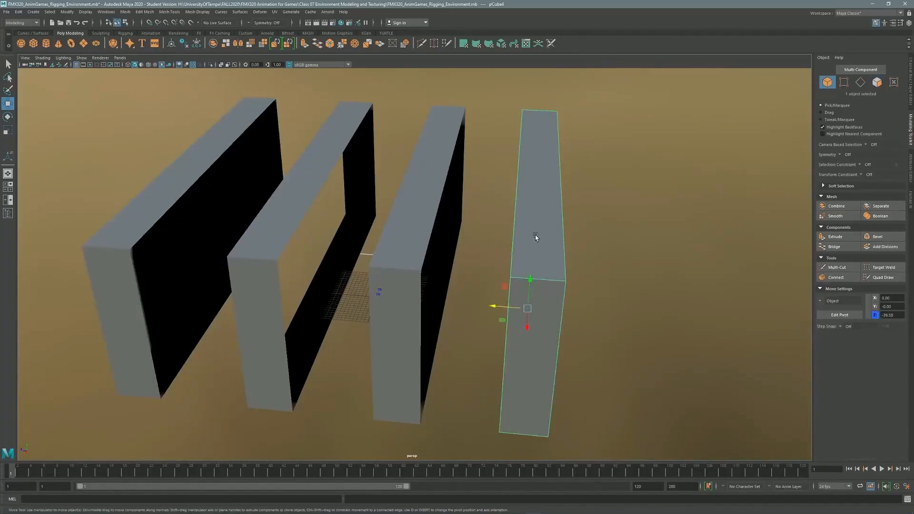
left_click_drag(540, 252, 614, 248, "alt")
left_click(878, 82)
double_click(507, 159)
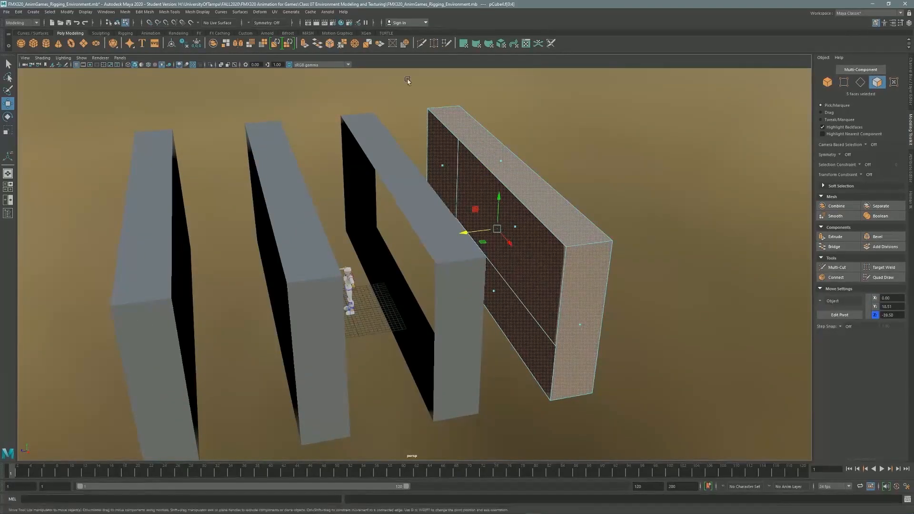
double_click(150, 206, "shift")
double_click(280, 184, "shift")
double_click(360, 134, "shift")
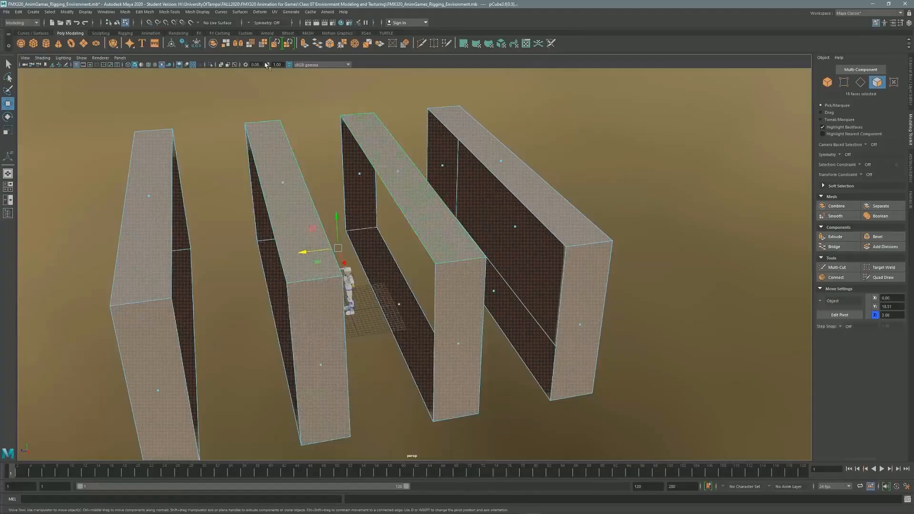
left_click(204, 12)
left_click(205, 47)
left_click(575, 182)
Isolate the open-ended middle module at Z 14.15 in the viewport.
left_click_drag(369, 204, 406, 176, "alt")
middle_click_drag(405, 177, 392, 131, "alt")
right_click_drag(392, 131, 318, 153, "alt")
left_click_drag(319, 153, 291, 155, "alt")
right_click_drag(291, 155, 528, 176, "alt")
middle_click_drag(428, 126, 497, 130, "alt")
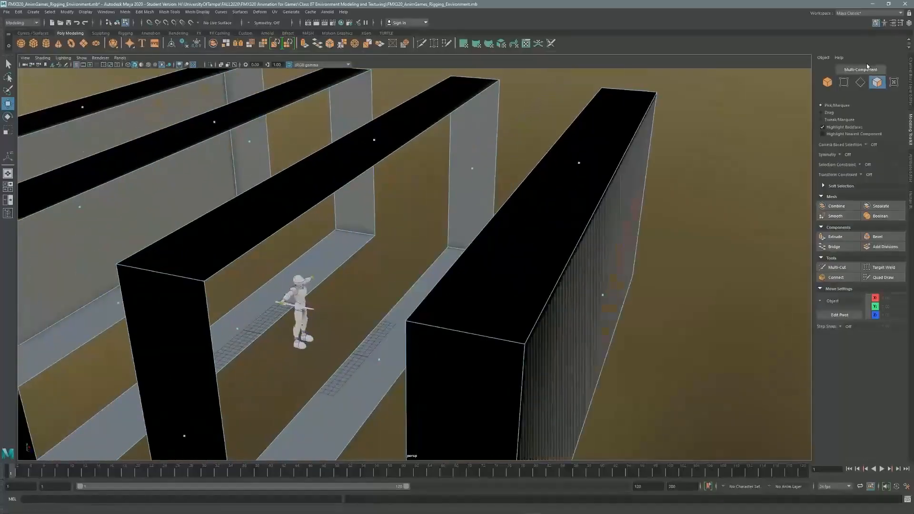
double_click(363, 139)
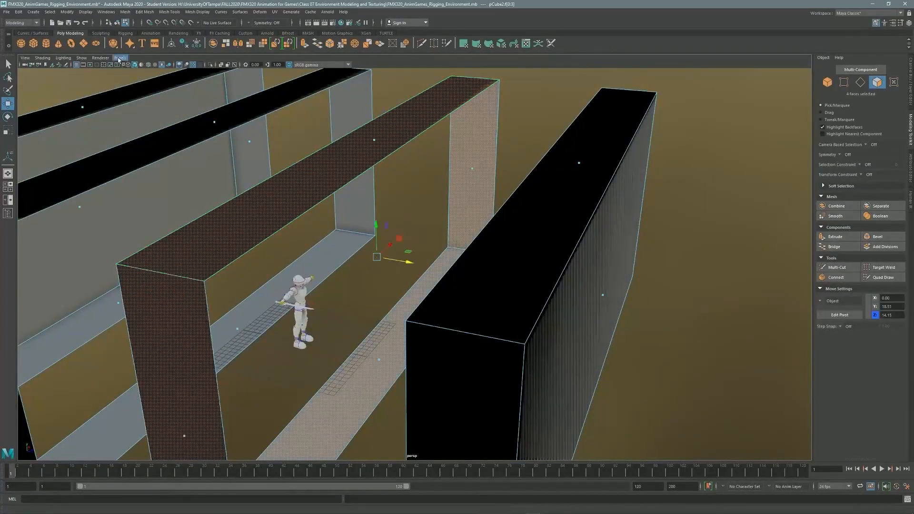
left_click(81, 57)
mouse_move(96, 70)
left_click(162, 78)
left_click_drag(574, 186, 596, 190, "alt")
key("F8")
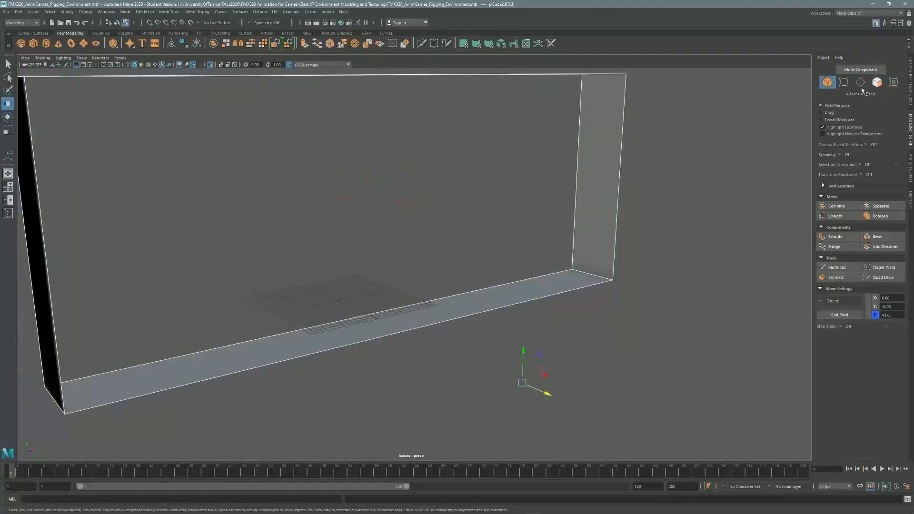
Select the module's two end wall faces and inset them by extruding with an offset of 1.5.
double_click(596, 180)
left_click_drag(592, 147, 448, 200, "alt")
left_click(661, 169)
left_click(85, 201, "shift")
middle_click_drag(448, 200, 513, 208, "alt")
right_click_drag(697, 177, 691, 194, "shift")
left_click_drag(133, 399, 141, 405)
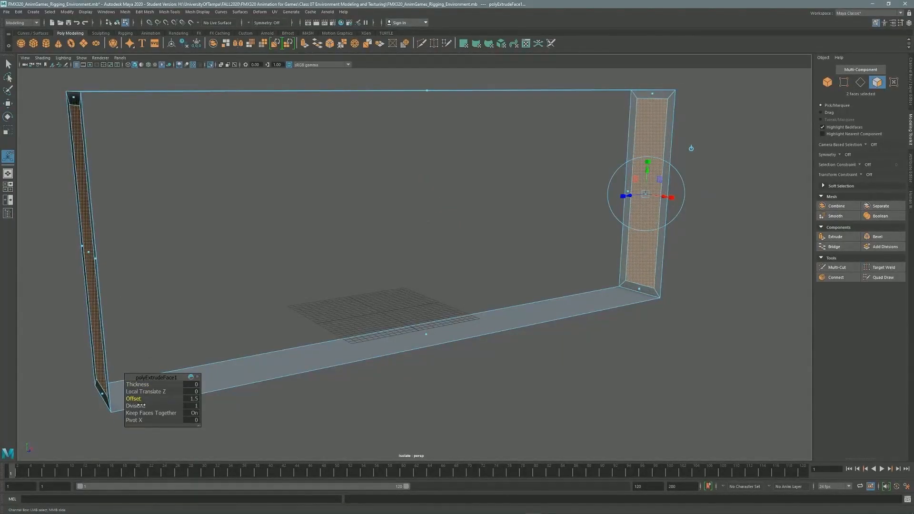
Extrude the two inset wall faces inward toward the room.
key("q")
right_click_drag(345, 298, 346, 318, "shift")
left_click_drag(627, 196, 620, 221, "alt")
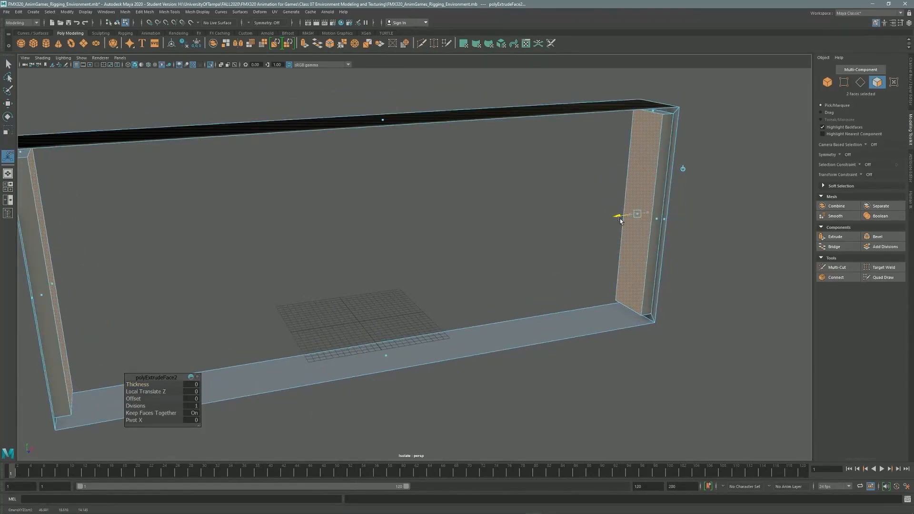
left_click_drag(166, 405, 475, 280)
Inset the raised wall panels by extruding their faces with an offset of 1.03.
key("q")
left_click(846, 238)
left_click_drag(138, 399, 174, 408)
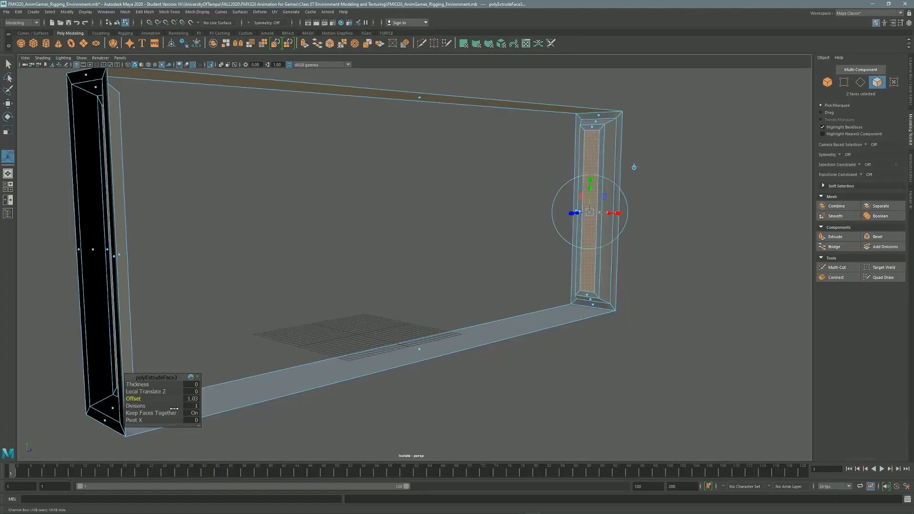
Recess the inset panel faces on both walls by extruding them with a thickness of -2.9.
left_click(835, 236)
left_click_drag(138, 385, 38, 371)
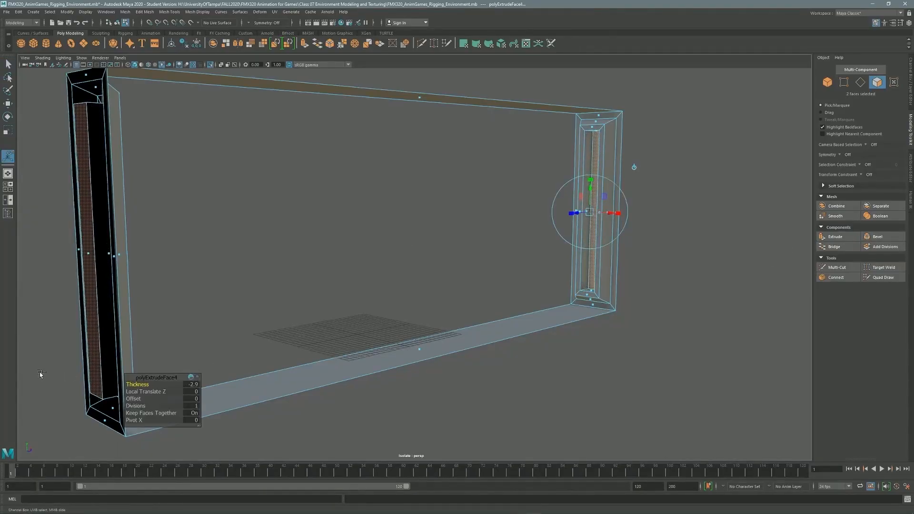
middle_click_drag(508, 221, 554, 168, "alt")
left_click_drag(554, 167, 455, 264, "alt")
middle_click_drag(455, 263, 564, 223, "alt")
left_click_drag(564, 223, 668, 206, "alt")
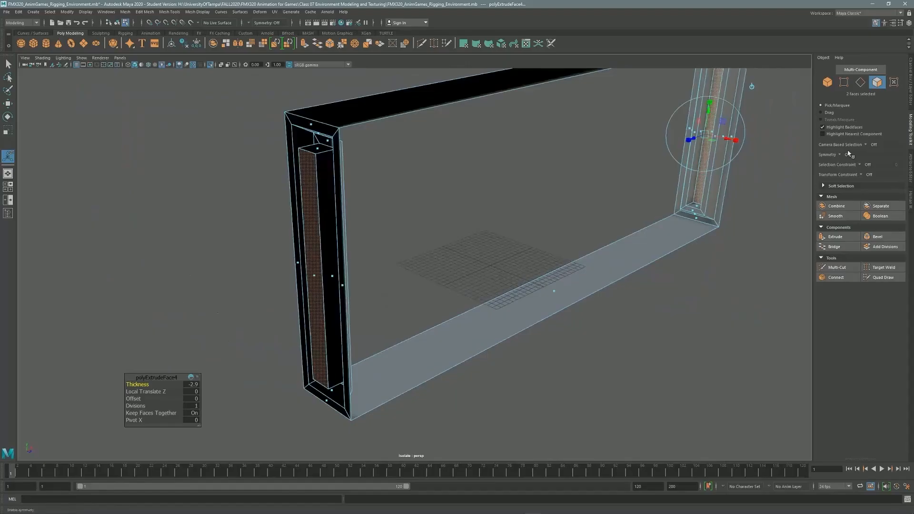
key("F8")
key("q")
left_click(877, 82)
left_click_drag(595, 239, 585, 295, "alt")
left_click(837, 277)
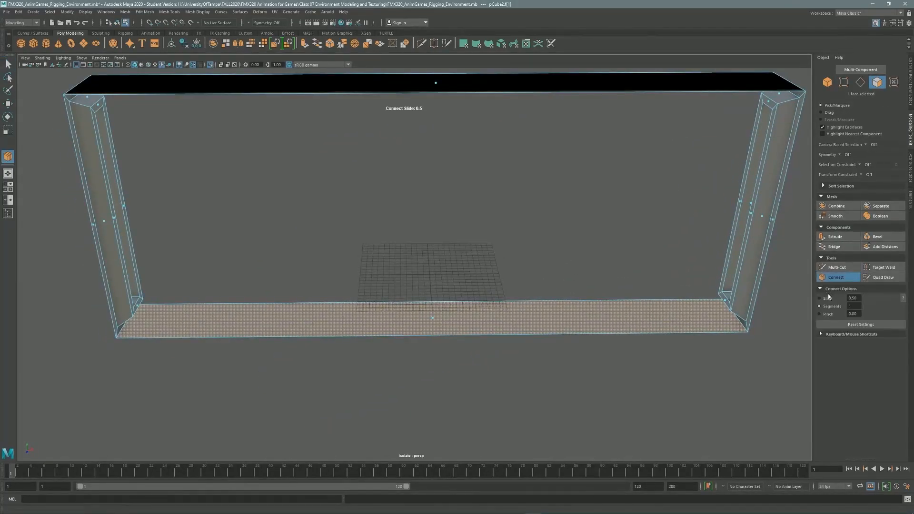
key("F10")
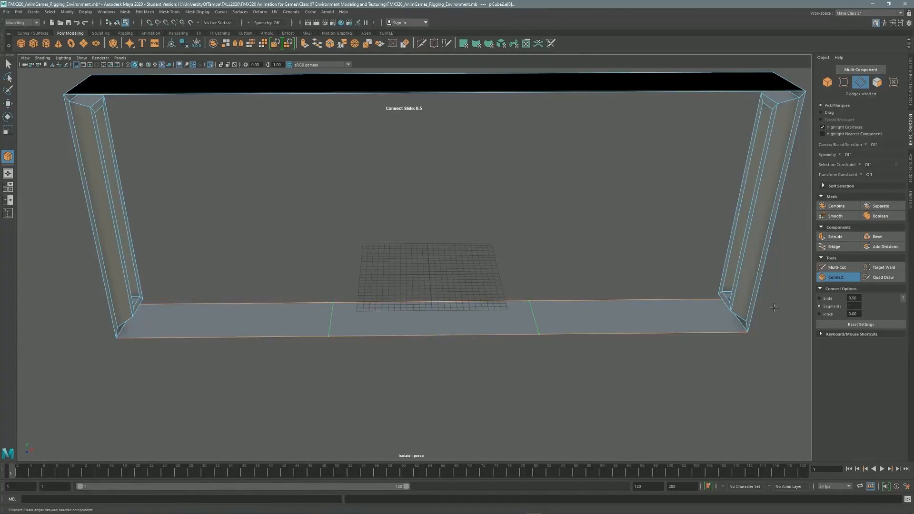
Connect the ceiling strip's two long edges with two segments, splitting the ceiling into three sections.
left_click_drag(607, 302, 443, 139, "alt")
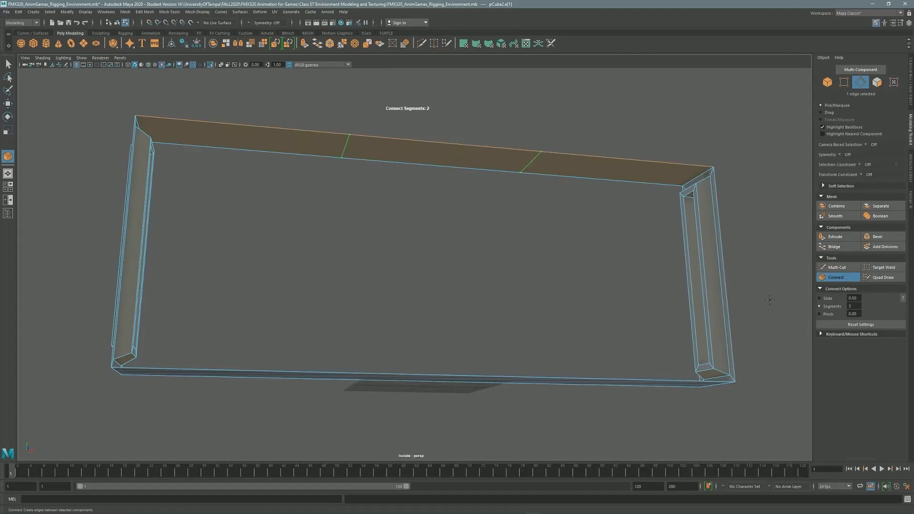
left_click_drag(645, 289, 540, 327, "alt")
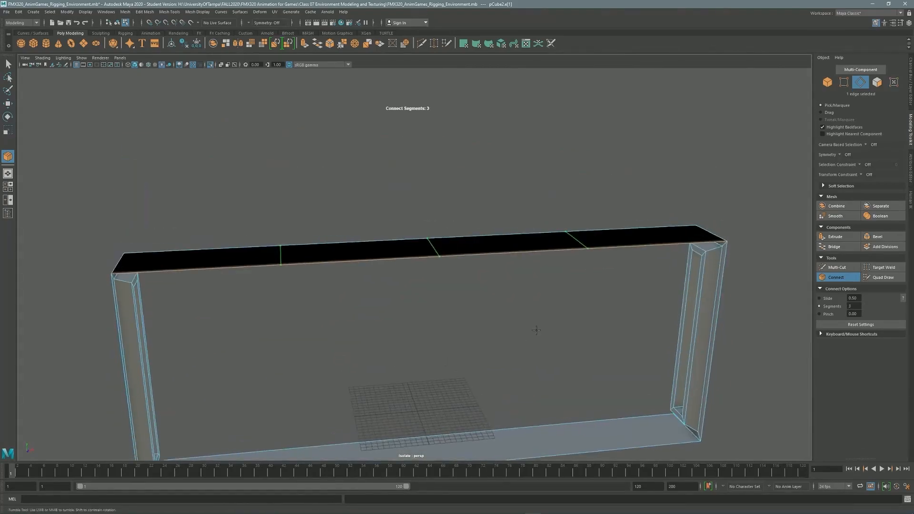
middle_click_drag(540, 327, 546, 302, "alt")
key("q")
left_click_drag(536, 309, 517, 348, "alt")
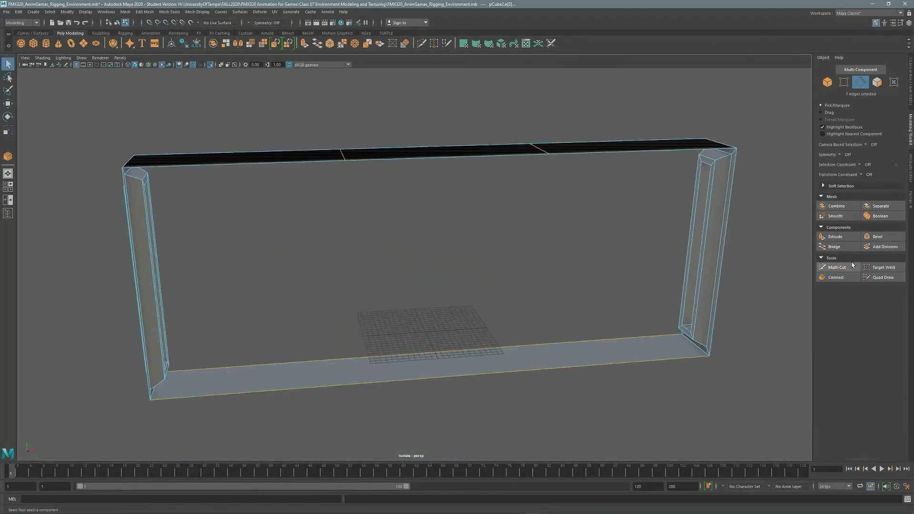
Divide the floor strip into a four-by-four grid by connecting its edges with three segments in each direction.
left_click(835, 278)
key("q")
left_click_drag(579, 323, 650, 241, "alt")
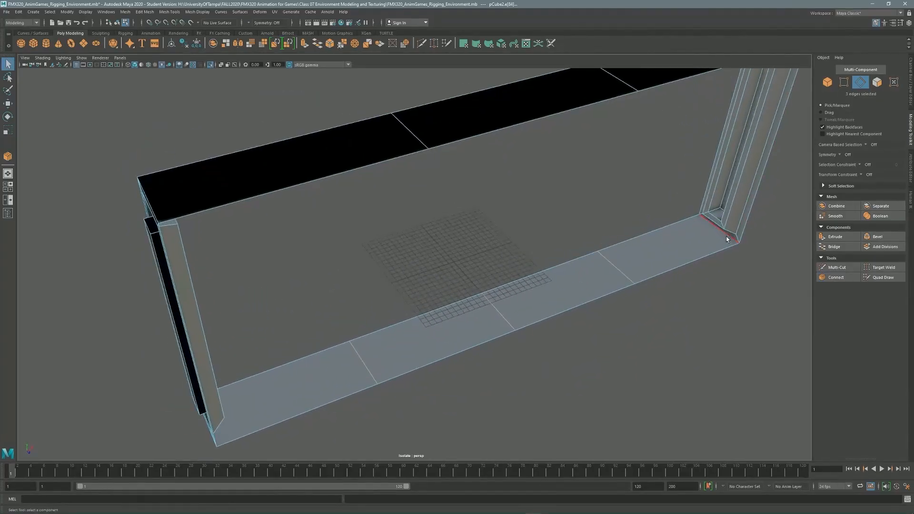
left_click(502, 316, "shift")
left_click_drag(503, 316, 267, 291, "alt")
left_click(836, 277)
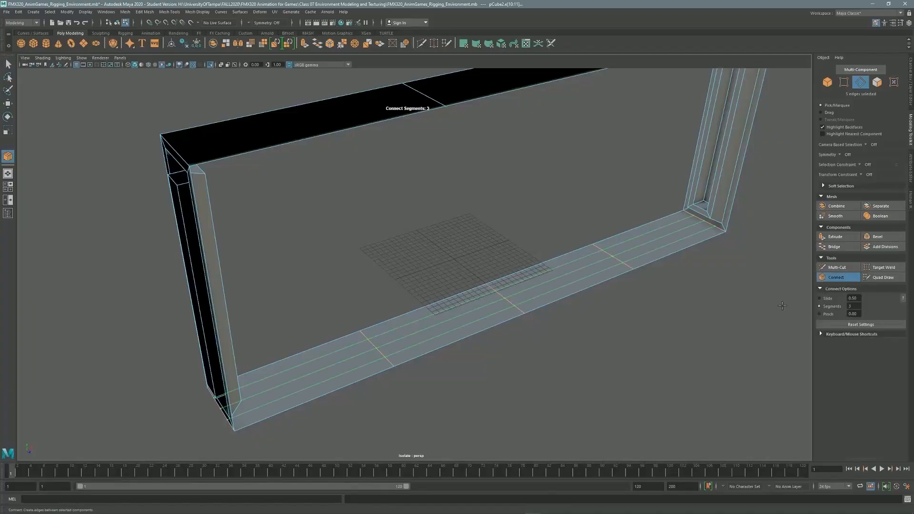
mouse_move(619, 312)
left_mouse_down("alt")
mouse_move(639, 302)
mouse_move(621, 308)
left_mouse_up("alt")
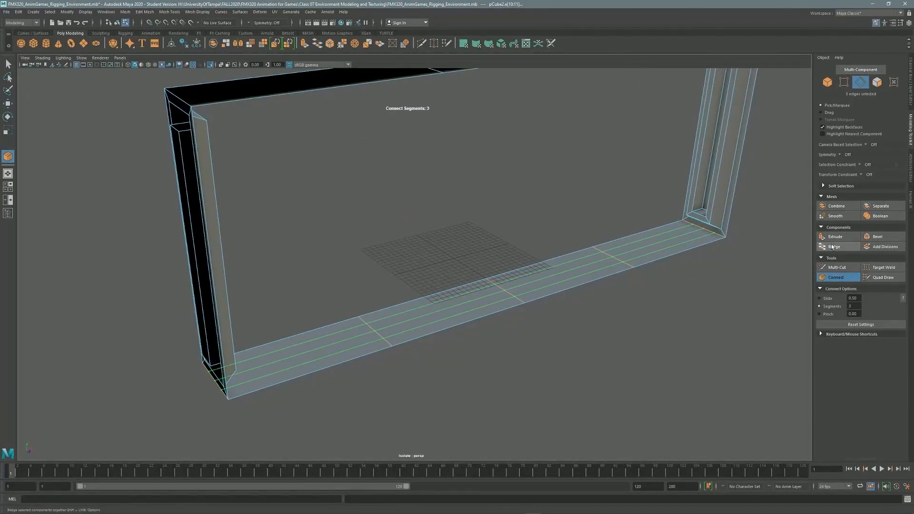
Select all 16 floor faces and extrude them with an offset and Keep Faces Together off, making separate tiles.
key("q")
left_click(644, 233)
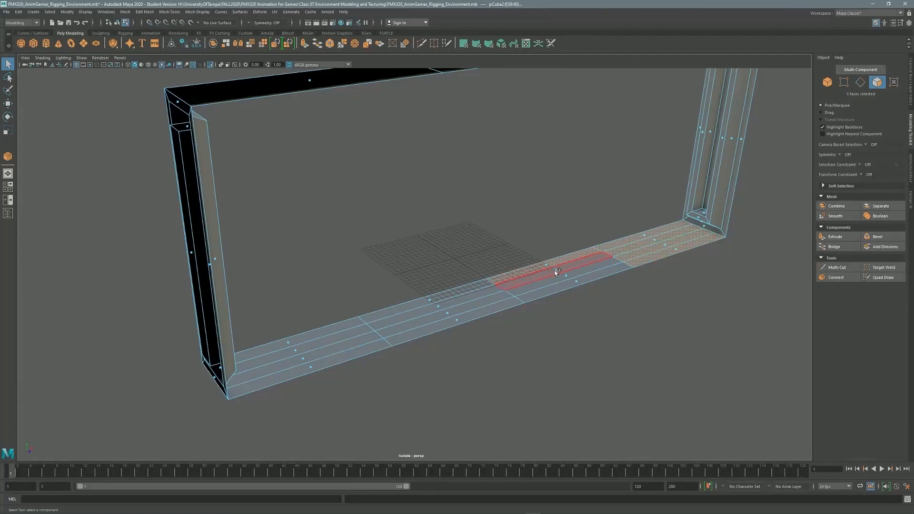
left_click(290, 344, "shift")
left_click_drag(310, 363, 613, 214, "alt")
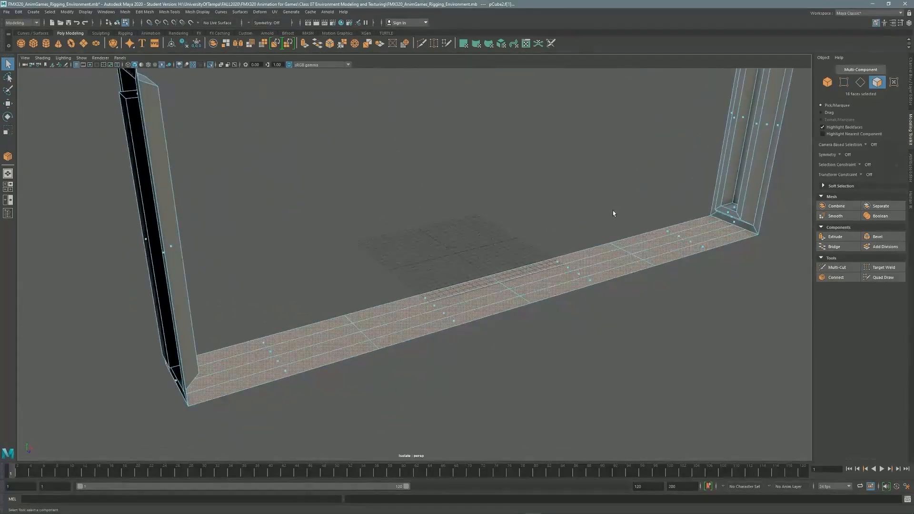
left_click(837, 237)
left_click_drag(137, 399, 167, 404)
left_click(193, 413)
Extrude the inset floor tile faces again and adjust their thickness.
left_click_drag(367, 271, 481, 269, "alt")
key("ctrl+e")
left_click_drag(137, 384, 134, 384)
Extrude the ceiling's middle face with an offset and pull it down into a tapered block.
right_click_drag(481, 229, 500, 217, "alt")
left_click_drag(500, 217, 452, 265, "alt")
left_click(442, 229)
key("ctrl+e")
left_click_drag(134, 399, 164, 399)
scroll(392, 233, "down", 3)
left_click_drag(448, 269, 447, 281)
Connect the lowered ceiling block's two long bottom edges with two segments, splitting its underside into three faces.
left_click_drag(447, 281, 697, 195, "alt")
left_click(860, 82)
left_click(436, 265, "shift")
left_click(837, 277)
key("q")
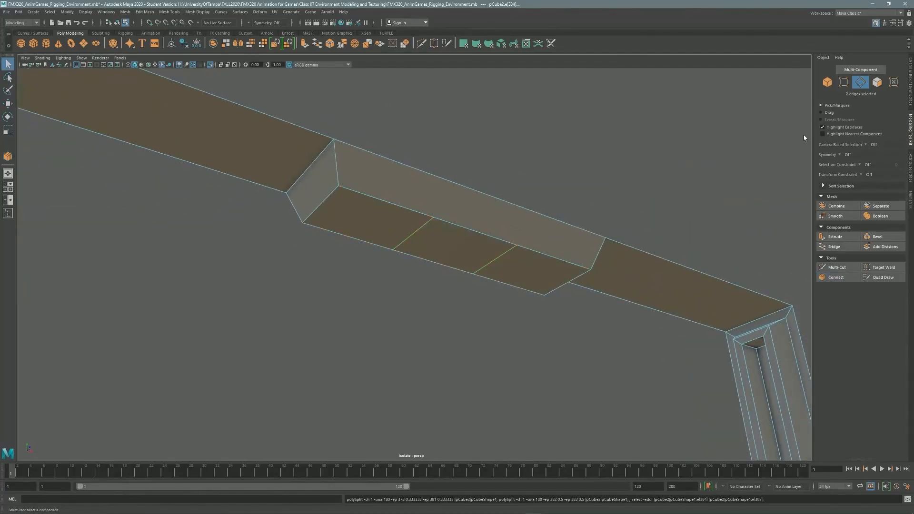
Extrude the two outer underside faces of the ceiling block down by 2.428 with an offset of 0.57.
left_click(368, 220)
left_click(531, 272, "shift")
left_click_drag(531, 272, 402, 309, "alt")
right_click_drag(402, 307, 365, 249, "shift")
left_click_drag(365, 250, 363, 274)
left_click_drag(133, 398, 151, 396)
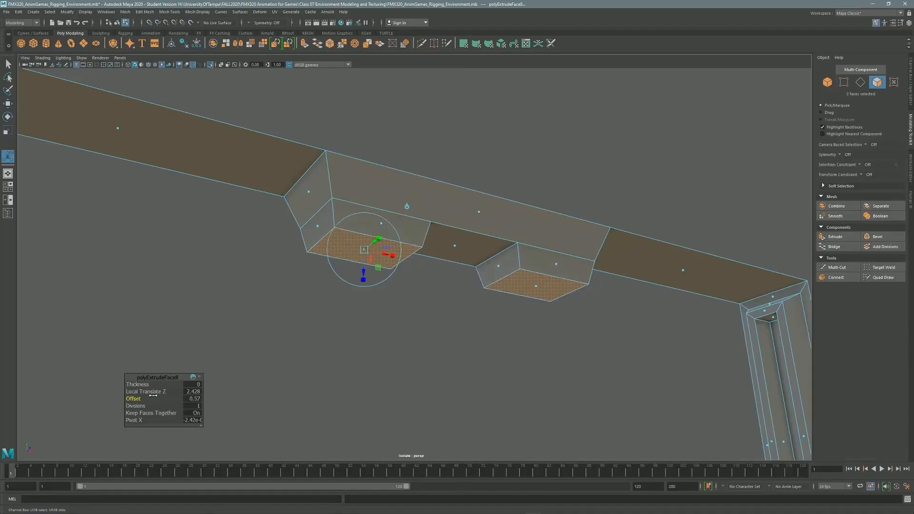
Extrude the two outer ceiling faces with an offset, and extrude the inset faces again upward into raised boxes.
right_click_drag(419, 238, 382, 227, "alt")
left_click_drag(382, 226, 331, 180, "alt")
left_click(330, 180)
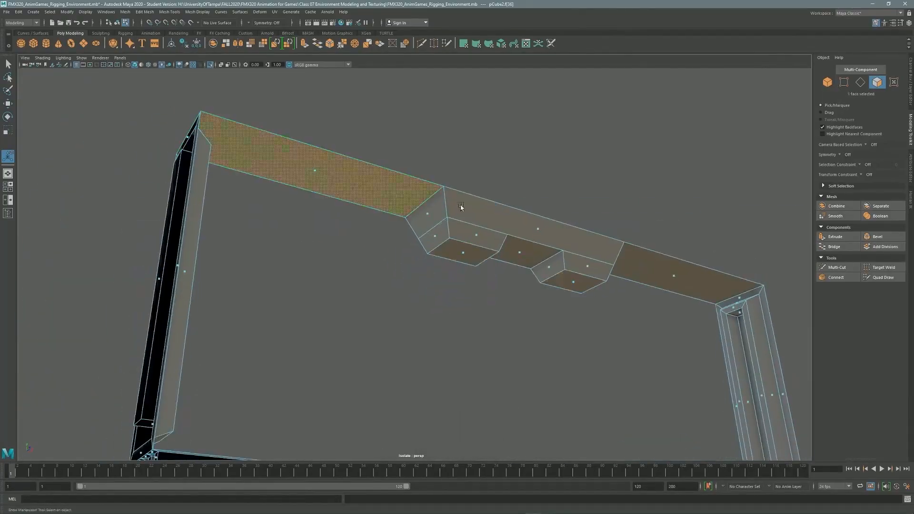
left_click(676, 272, "shift")
left_click(837, 236)
left_click_drag(132, 399, 223, 390)
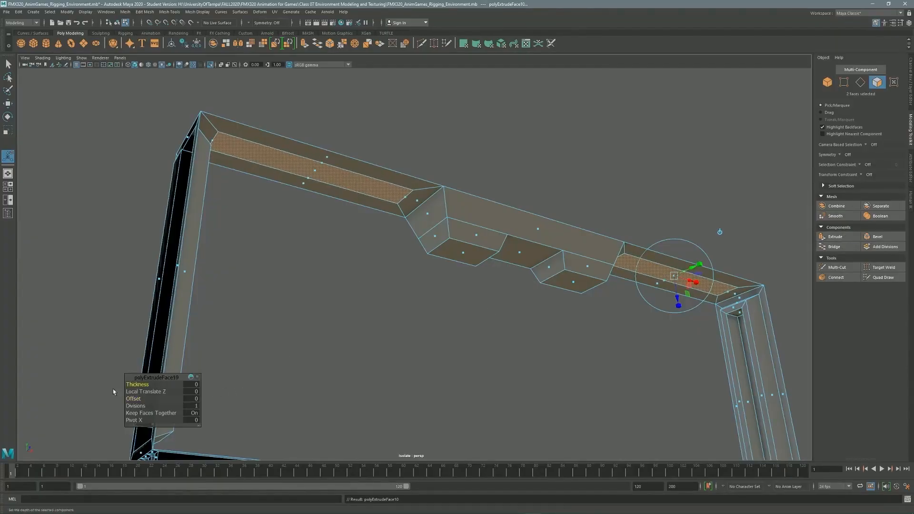
left_click_drag(678, 297, 482, 290)
key("q")
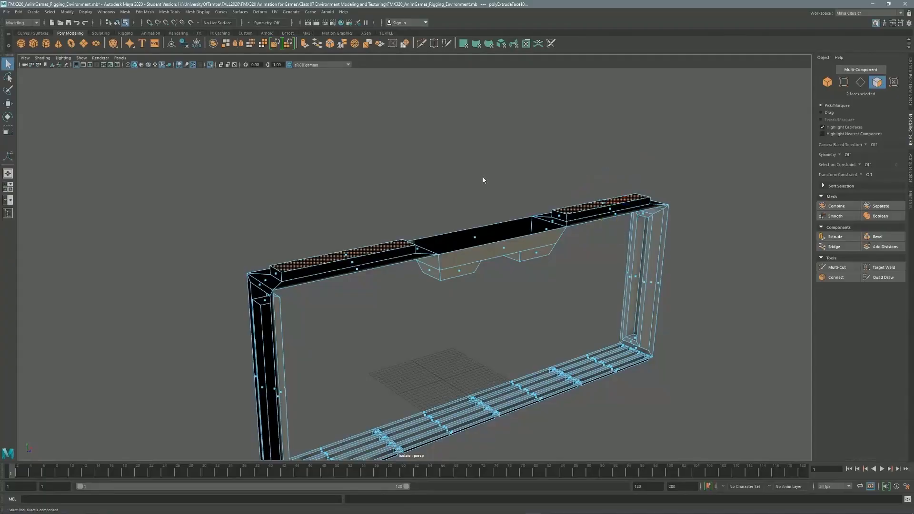
Rename the detailed frame to Wall01 and turn off isolation to show the other frames.
left_click_drag(534, 189, 372, 206, "alt")
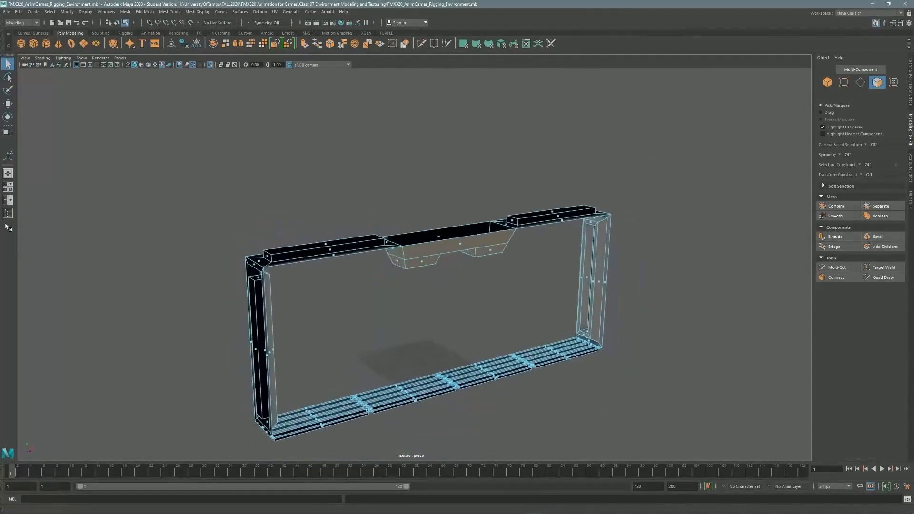
left_click(8, 214)
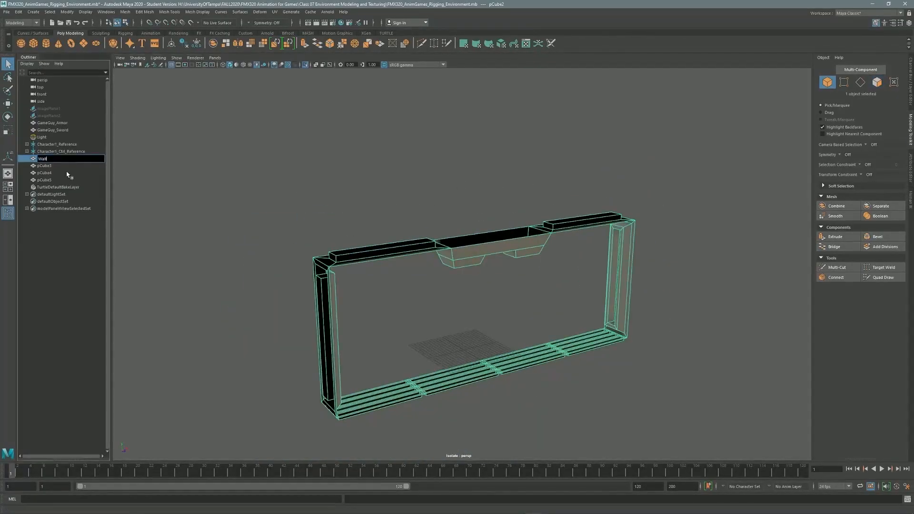
left_click(8, 215)
left_click(81, 58)
mouse_move(114, 70)
left_click(169, 71)
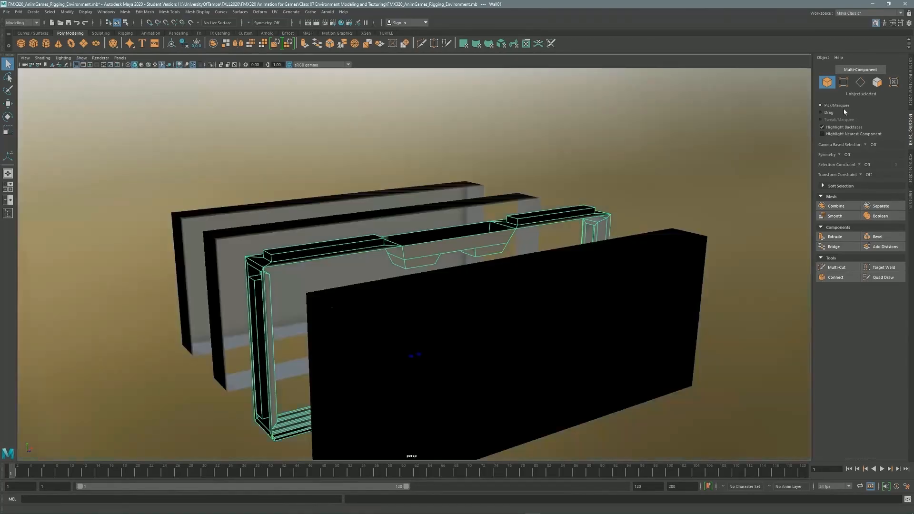
Isolate Wall01 together with the plain frame behind it.
left_click(456, 208)
left_click(551, 219, "shift")
left_click(81, 57)
mouse_move(114, 70)
left_click(169, 70)
left_click_drag(429, 209, 404, 135, "alt")
Connect the plain frame's long ceiling edges with two segments and its long floor edges with three segments.
key("F10")
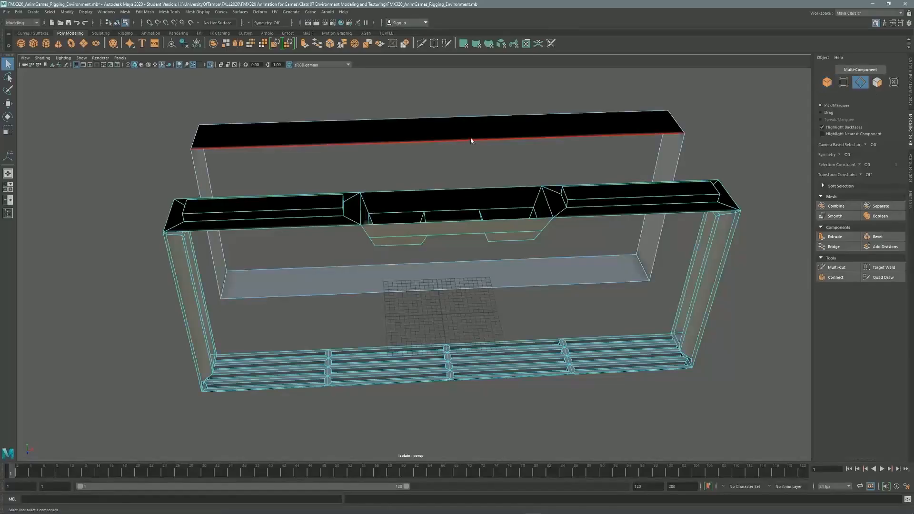
left_click(837, 278)
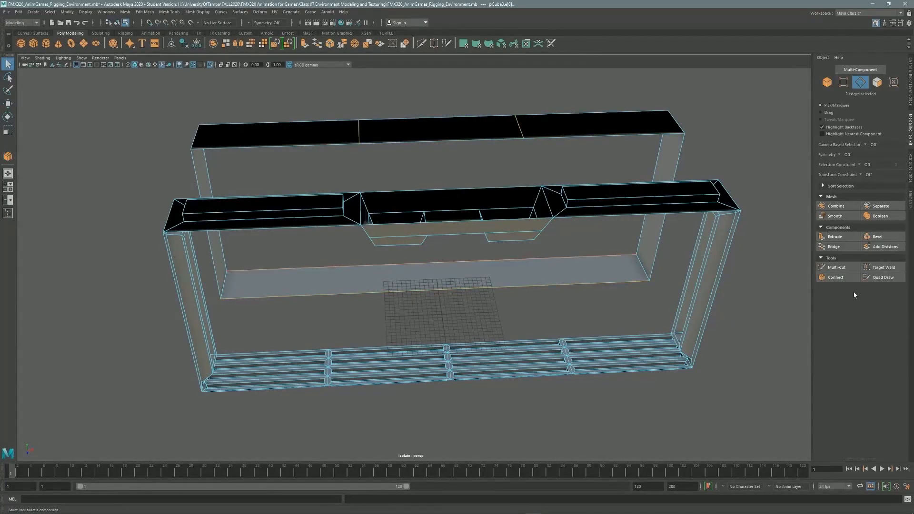
key("q")
left_click_drag(561, 262, 533, 268, "alt")
middle_click_drag(533, 267, 660, 213, "alt")
Connect the vertical edges of the plain frame's side walls with one segment, splitting each wall into upper and lower faces.
key("F8")
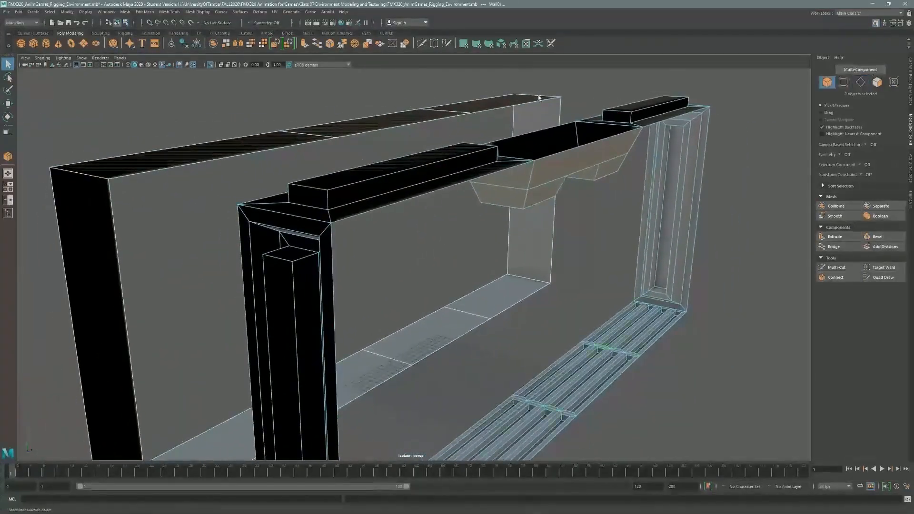
key("w")
right_click_drag(447, 259, 567, 256, "alt")
left_click_drag(578, 256, 237, 285, "alt")
left_click(827, 278)
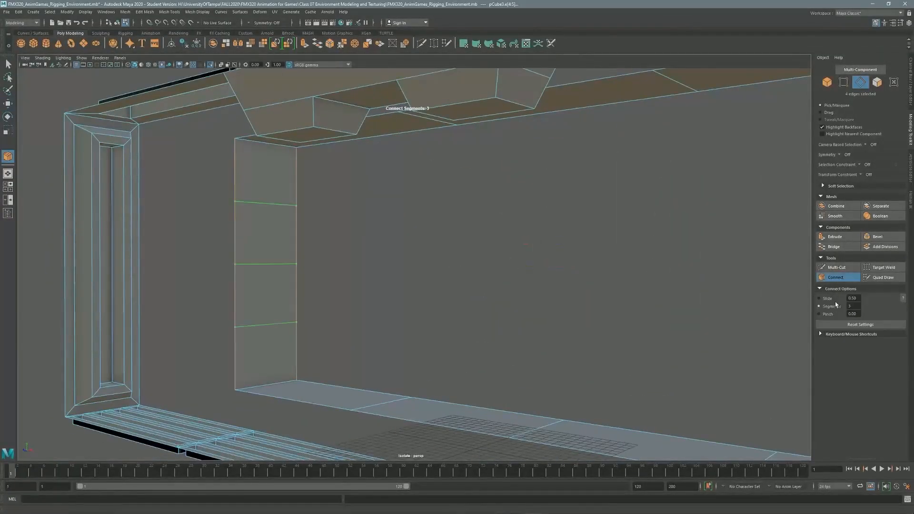
left_click_drag(516, 261, 575, 232, "alt")
key("q")
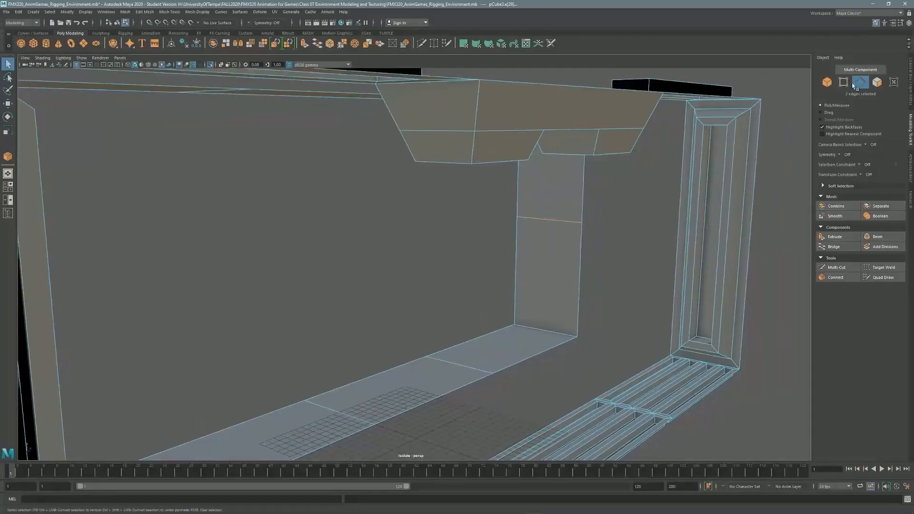
Extrude the lower faces of both side walls with an offset of 1.28 and move the inset faces slightly down.
left_click(877, 82)
left_click(563, 288)
left_click_drag(564, 281, 491, 265, "alt")
left_click(191, 315, "shift")
left_click_drag(213, 313, 364, 220, "alt")
left_click(836, 237)
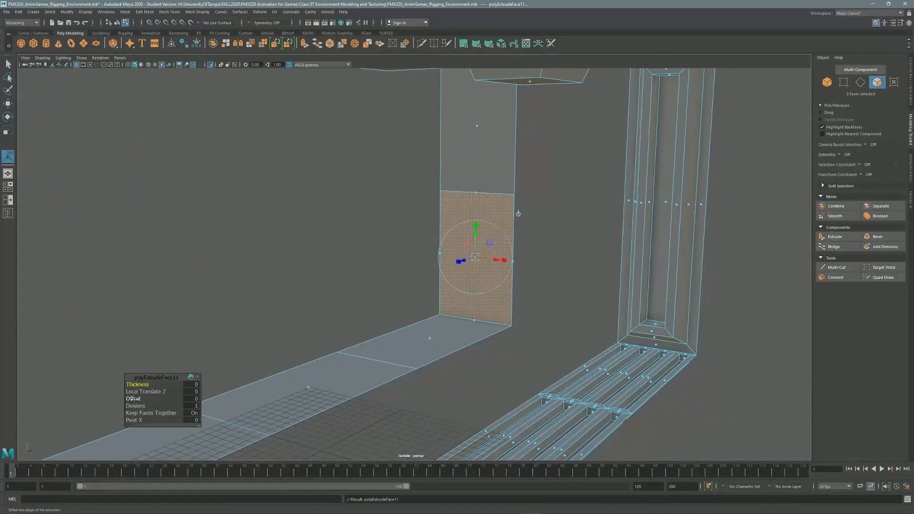
left_click_drag(145, 401, 175, 404)
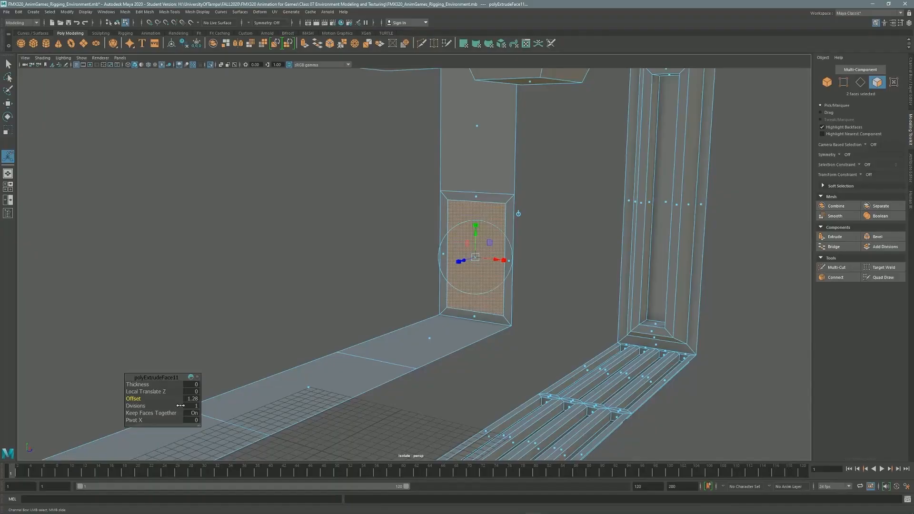
key("w")
left_click_drag(218, 294, 218, 302)
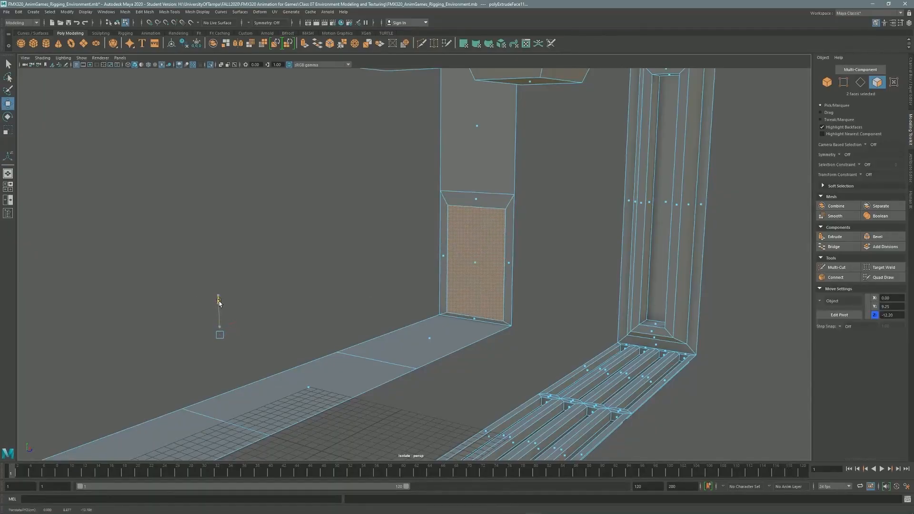
Recess the inset lower wall faces by extruding them with a thickness of -1.2.
left_click_drag(458, 246, 138, 385, "alt")
left_click(844, 236)
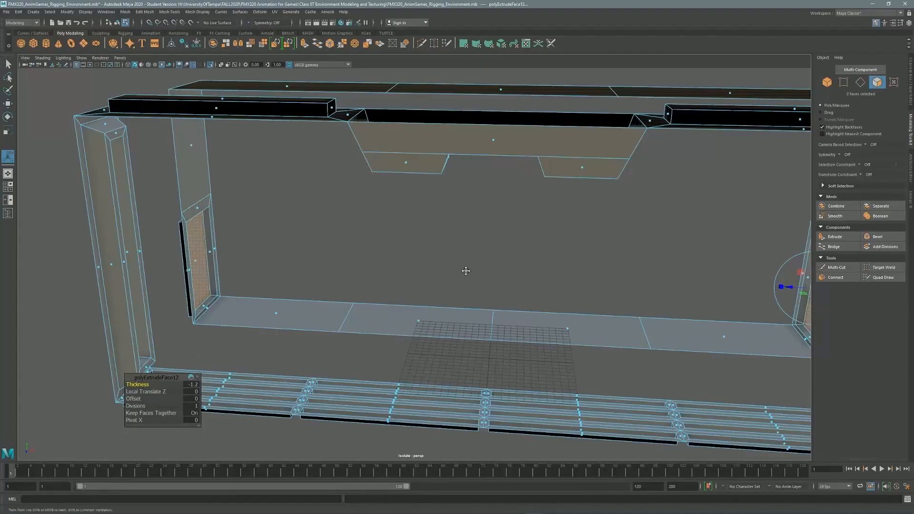
left_click_drag(494, 282, 460, 276, "alt")
Extrude the recessed wall faces again with an offset of 0.8 and a thickness of 1.7.
left_click(842, 238)
left_click_drag(515, 157, 574, 172, "alt")
left_click_drag(136, 400, 147, 387)
left_click_drag(324, 286, 237, 260, "alt")
left_click_drag(148, 387, 141, 384)
left_click_drag(485, 224, 643, 229, "alt")
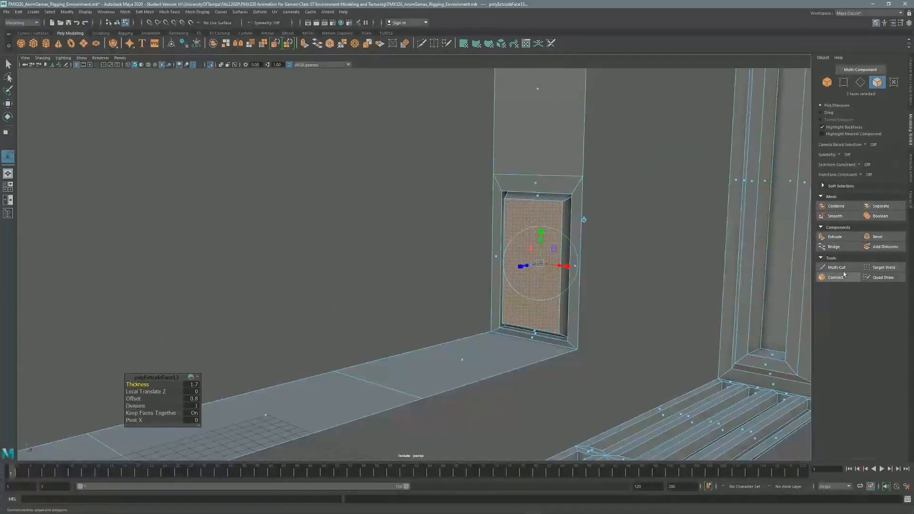
Connect the vertical edges of the raised panel on both side walls with three segments.
left_click(861, 82)
left_click(510, 243, "shift")
left_click_drag(510, 243, 529, 240, "alt")
left_click(835, 278)
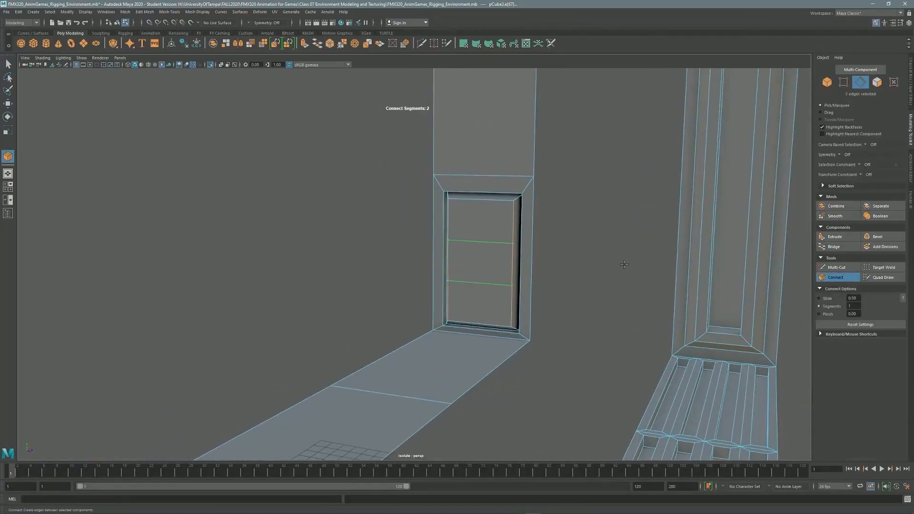
middle_click_drag(424, 275, 496, 256, "alt")
left_click_drag(496, 256, 362, 260, "alt")
key("q")
left_click(211, 239, "shift")
left_click(836, 277)
key("q")
Connect the two upper horizontal dividing edges of each wall panel with two segments.
left_click_drag(475, 223, 555, 272, "alt")
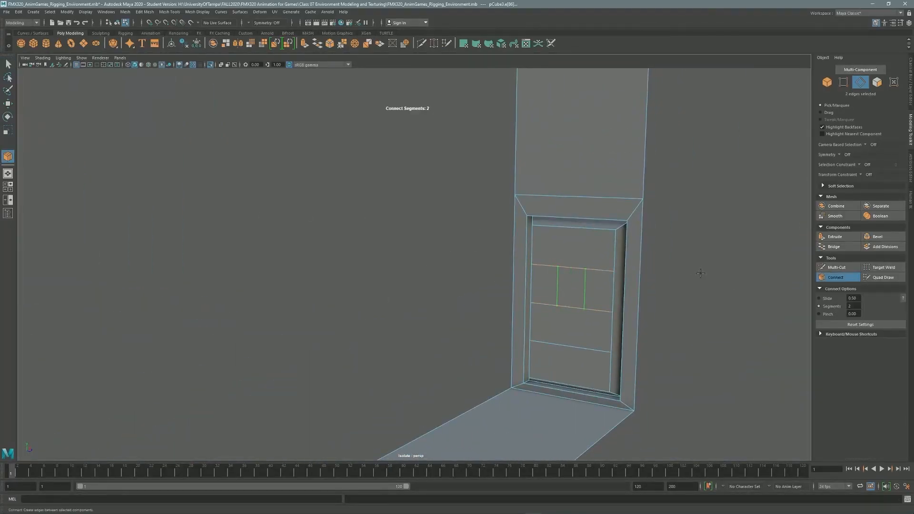
key("q")
left_click_drag(398, 310, 619, 224, "alt")
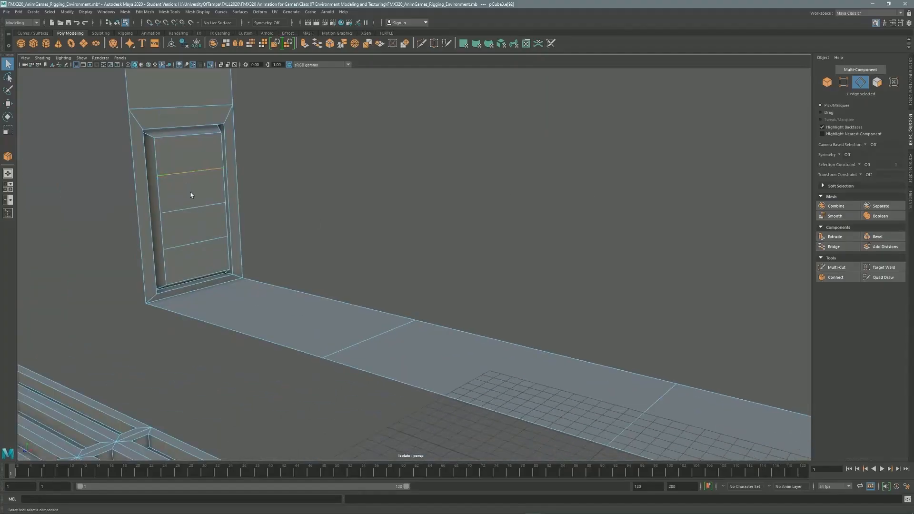
left_click(837, 278)
key("q")
left_click_drag(243, 217, 535, 207, "alt")
right_click_drag(535, 207, 594, 214, "alt")
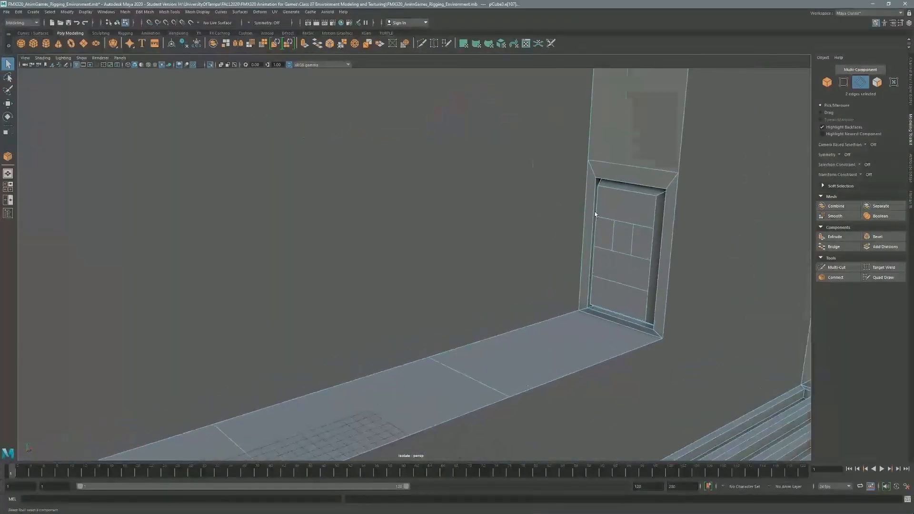
Extrude the small centre face of both wall panels inward with a thickness of -0.5.
left_click_drag(593, 214, 579, 198, "alt")
right_click_drag(580, 198, 591, 200, "alt")
left_click(877, 82)
left_click(599, 244)
left_click_drag(598, 241, 258, 200, "alt")
left_click(179, 187, "shift")
left_click_drag(343, 238, 805, 291, "alt")
left_click(844, 237)
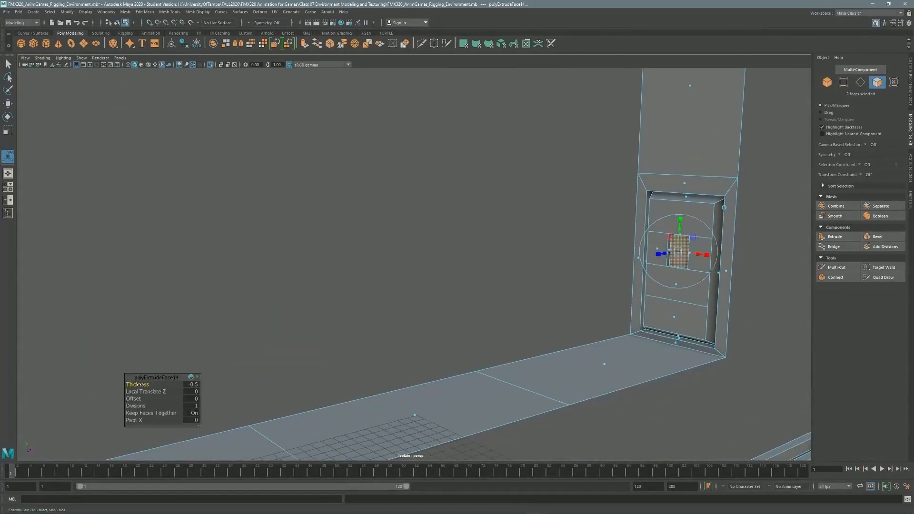
Select the second frame's middle ceiling face and display the front view in wireframe.
left_click_drag(383, 268, 391, 238, "alt")
right_click_drag(581, 238, 536, 222, "alt")
left_click_drag(535, 222, 519, 190, "alt")
left_click(351, 229)
left_click_drag(351, 229, 388, 209, "alt")
right_click_drag(388, 210, 323, 238, "alt")
left_click_drag(324, 238, 353, 271, "alt")
key("space")
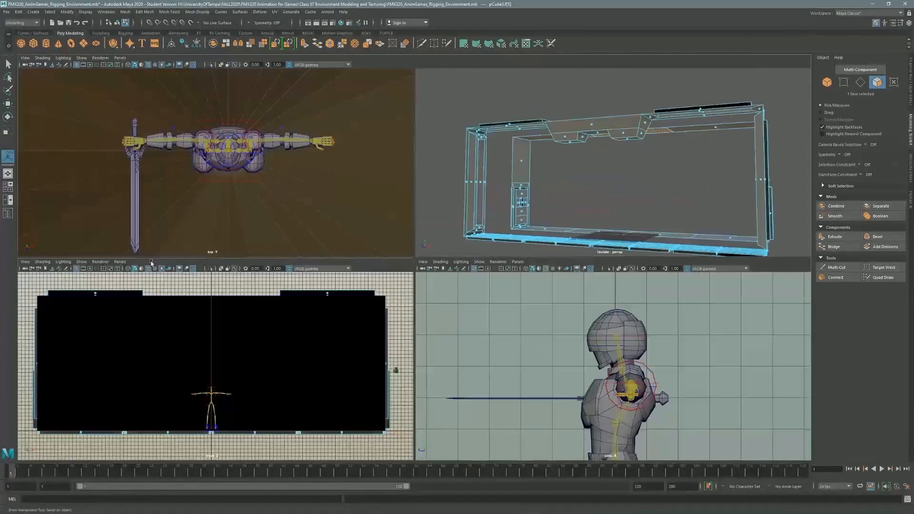
key("space")
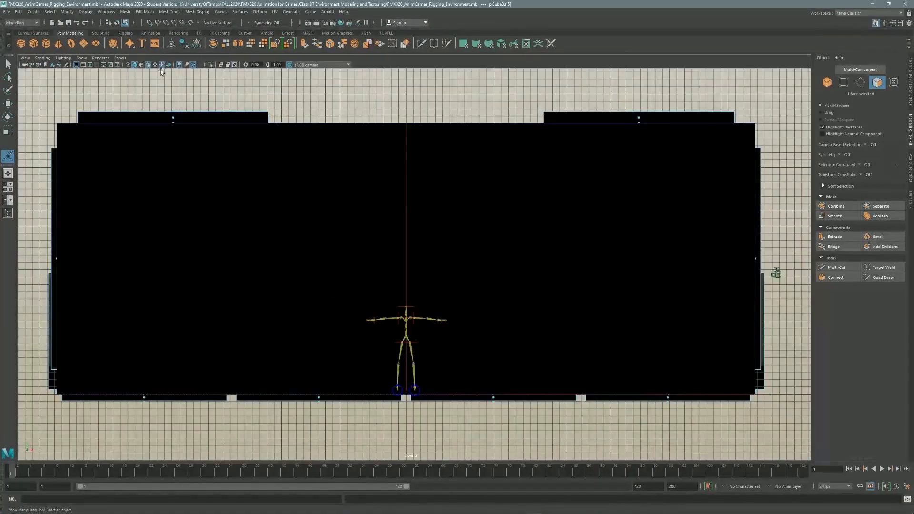
left_click(135, 66)
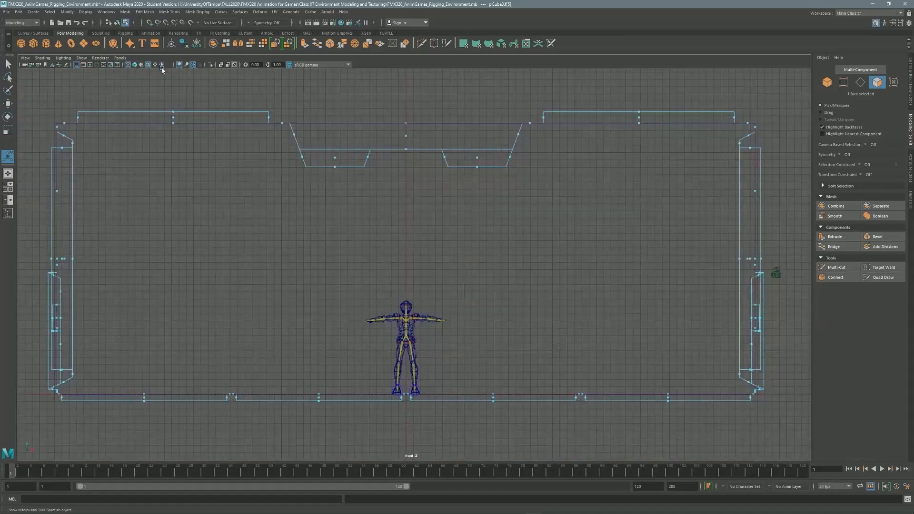
Extrude the middle ceiling face down with a thickness of 3.5 and an offset that matches Wall01's tapered block.
key("space")
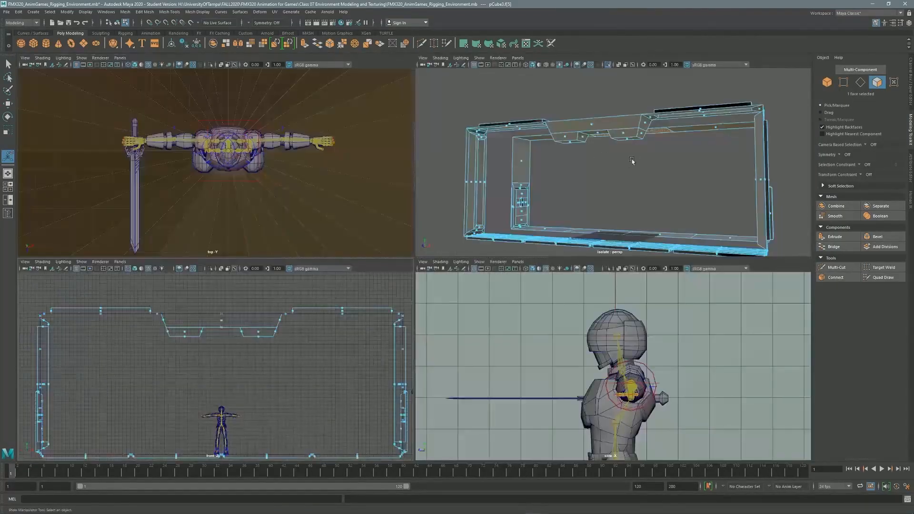
left_click(844, 237)
key("space")
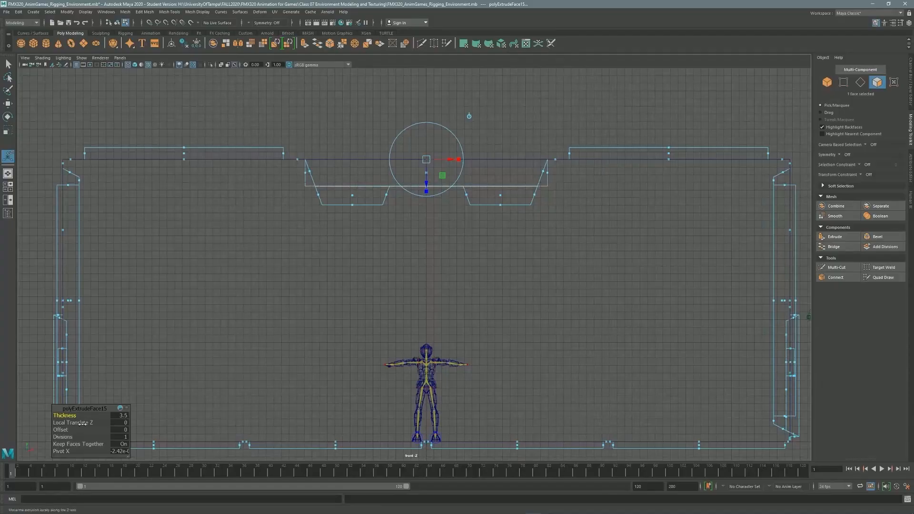
key("space")
key("space")
Connect the two long bottom edges of the second frame's ceiling block with two segments.
left_click_drag(465, 229, 579, 223, "alt")
right_click_drag(583, 190, 587, 118)
left_click(310, 232, "shift")
left_click_drag(310, 231, 400, 220, "alt")
left_click(836, 278)
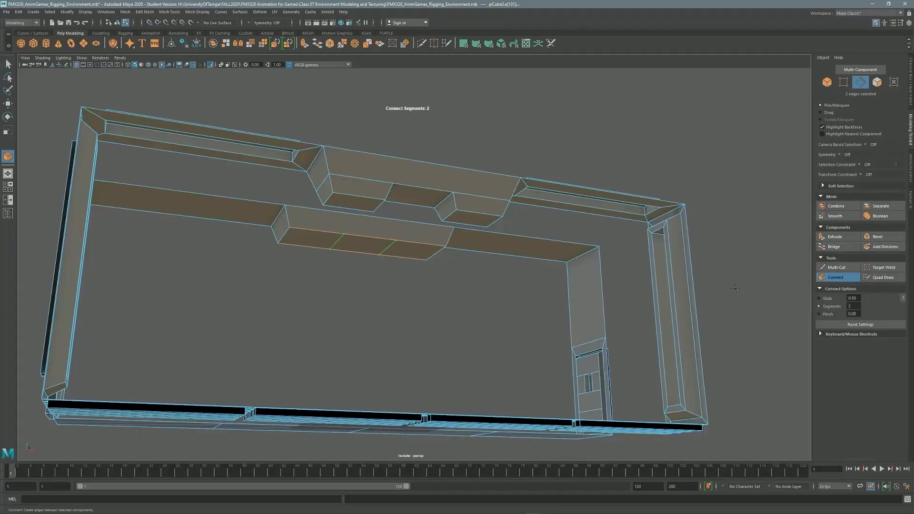
Extrude the two outer underside faces of the ceiling block with a thickness of 2.5 and an offset of 1.
key("F11")
left_click(412, 254, "shift")
key("space")
key("space")
key("ctrl+e")
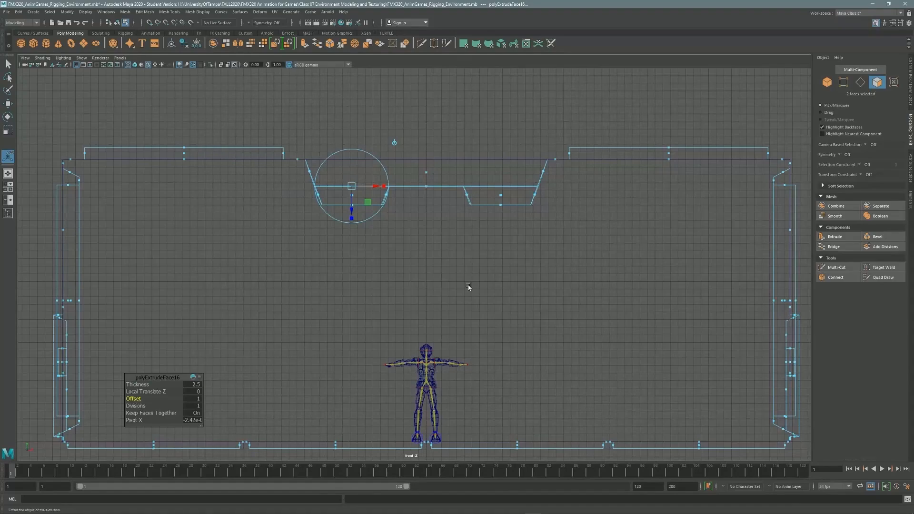
key("space")
key("space")
Extrude the upper faces of both side walls repeatedly into offset, recessed panels, with a thickness of -1.4 for the last extrusion.
left_click_drag(414, 255, 471, 266, "alt")
right_click_drag(471, 266, 498, 287, "alt")
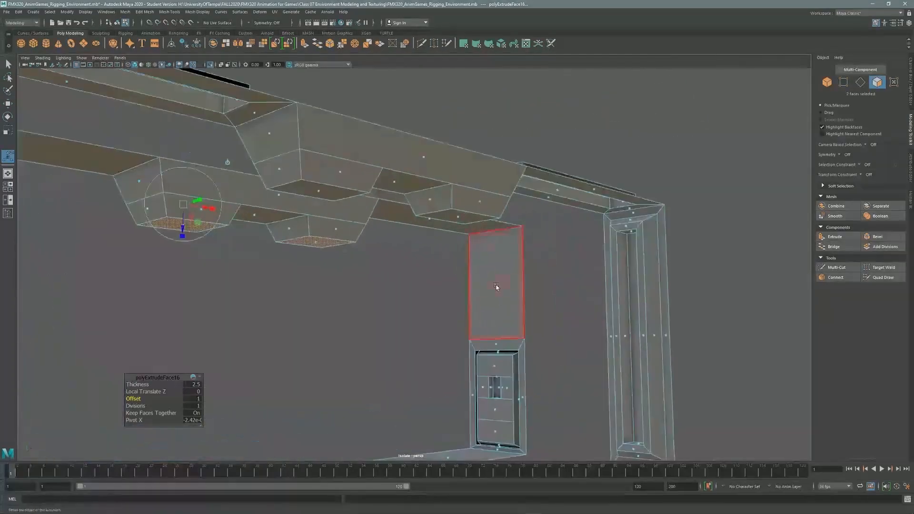
left_click(498, 287)
left_click_drag(395, 333, 790, 255, "alt")
left_click(252, 339, "shift")
key("ctrl+e")
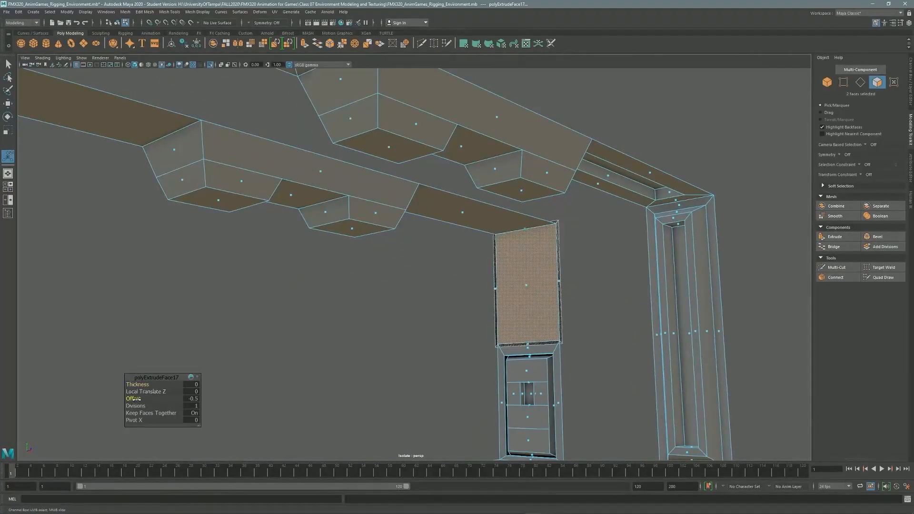
mouse_move(139, 402)
left_mouse_down()
mouse_move(147, 405)
mouse_move(148, 384)
mouse_move(144, 401)
mouse_move(135, 399)
left_mouse_up()
left_click(840, 239)
mouse_move(429, 295)
left_mouse_down("alt")
mouse_move(300, 283)
mouse_move(406, 259)
mouse_move(416, 293)
left_mouse_up("alt")
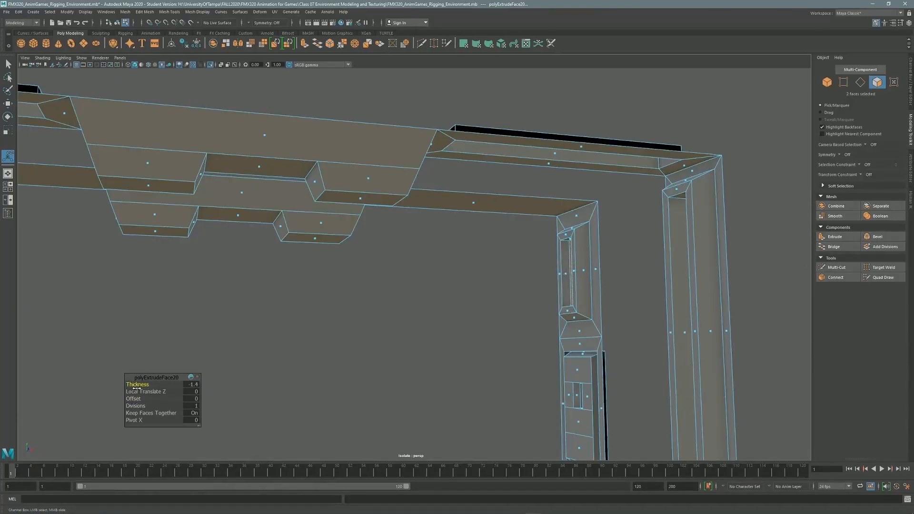
Extrude the second frame's two outer ceiling faces with an offset of 3.3.
left_click_drag(322, 289, 480, 284, "alt")
left_click(479, 284)
middle_click_drag(267, 260, 381, 231, "alt")
middle_click_drag(143, 210, 194, 235, "alt")
left_click(194, 235, "shift")
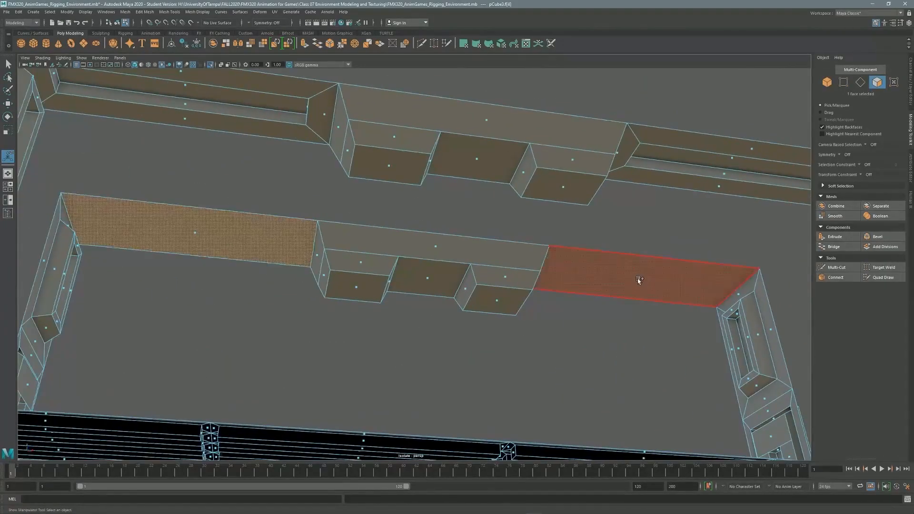
scroll(547, 262, "up", 2)
scroll(546, 262, "down", 5)
key("space")
key("space")
scroll(380, 214, "up", 2)
left_click(835, 236)
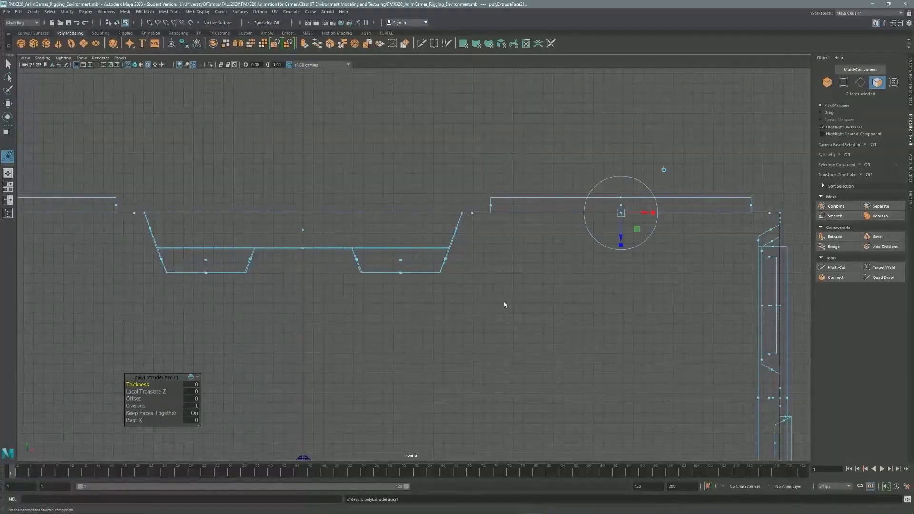
key("space")
left_click_drag(137, 399, 153, 408)
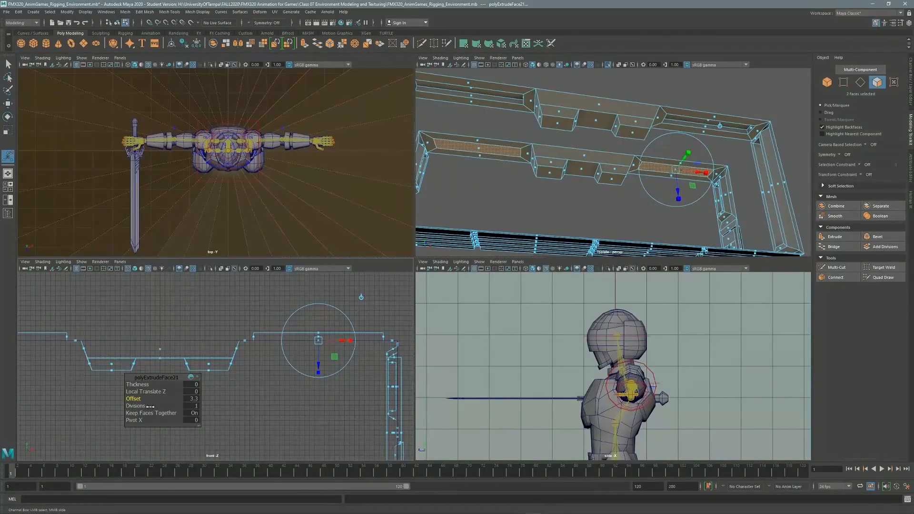
Extrude the inset outer ceiling faces again and pull them upward.
left_click(835, 236)
left_click_drag(319, 371, 321, 360)
key("space")
Extrude the second frame's four floor faces as separate panels, with Keep Faces Together off and an offset of 0.8.
left_click_drag(546, 224, 361, 299, "alt")
left_click(360, 299, "shift")
left_click(215, 302, "shift")
left_click_drag(215, 302, 431, 266, "alt")
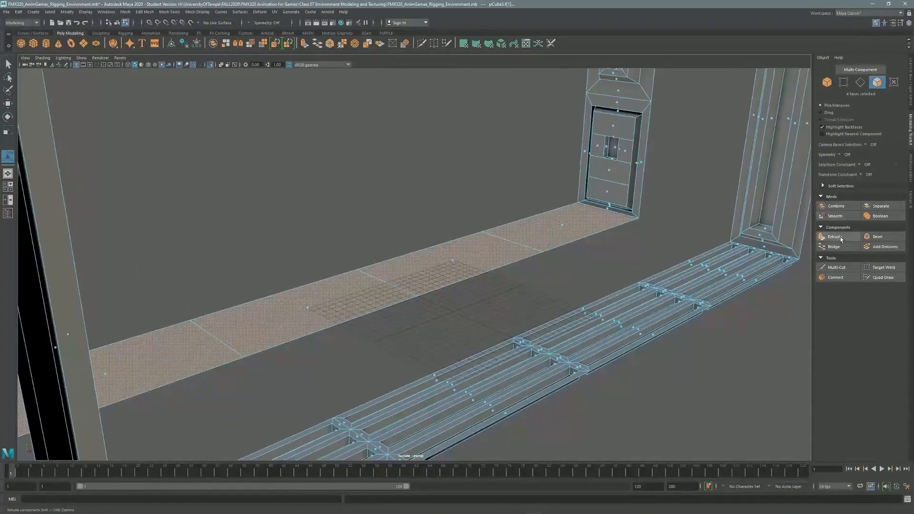
left_click(842, 239)
mouse_move(136, 399)
left_mouse_down()
mouse_move(146, 400)
mouse_move(134, 400)
left_mouse_up()
left_click(191, 413)
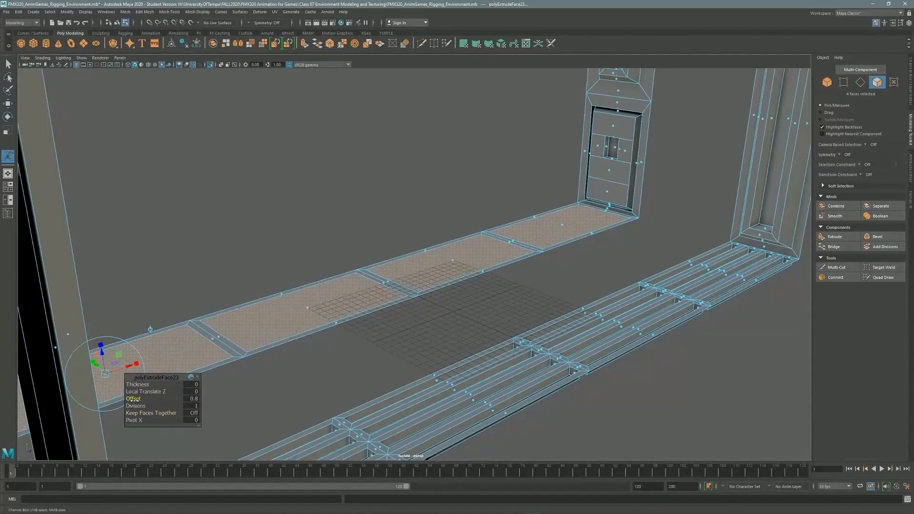
Extrude the inset floor panels again with a thickness of 0.4.
left_click_drag(191, 397, 142, 385)
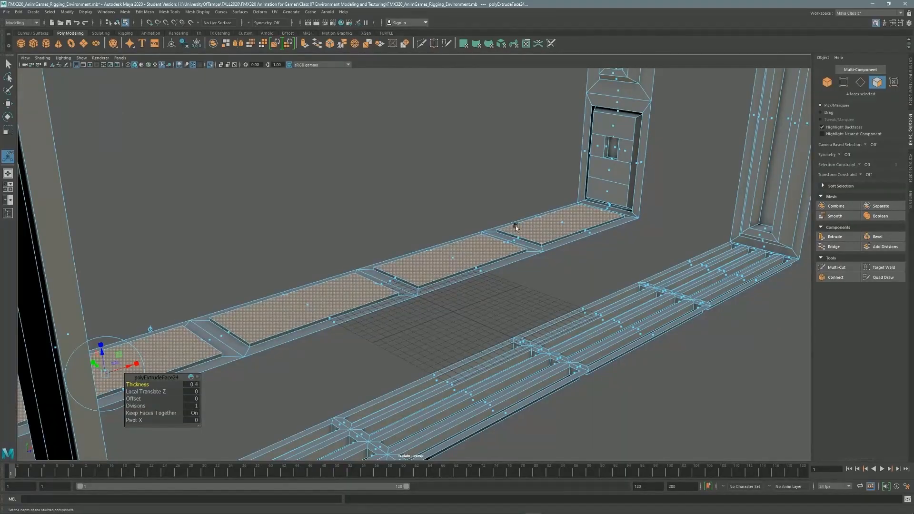
scroll(526, 232, "down", 6)
left_click(538, 253)
left_click_drag(539, 253, 459, 240, "alt")
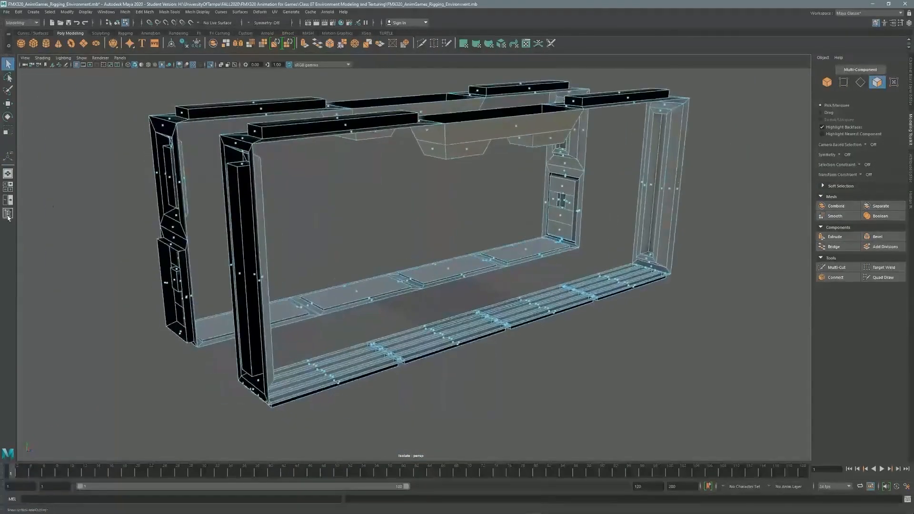
Rename the two detailed frames Wall01 and Wall02.
left_click(7, 214)
left_click(44, 159)
left_click(44, 167)
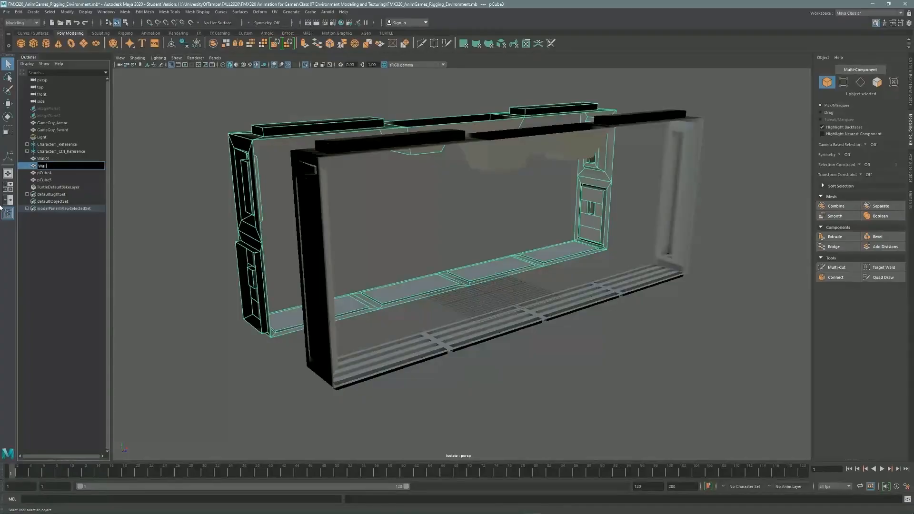
left_click(123, 190)
left_click(8, 214)
Turn off the isolated view to show the whole scene.
left_click(82, 58)
left_click(95, 70)
scroll(406, 195, "down", 5)
key("F8")
mouse_move(428, 205)
left_mouse_down("alt")
mouse_move(545, 221)
mouse_move(428, 205)
left_mouse_up("alt")
scroll(546, 220, "up", 2)
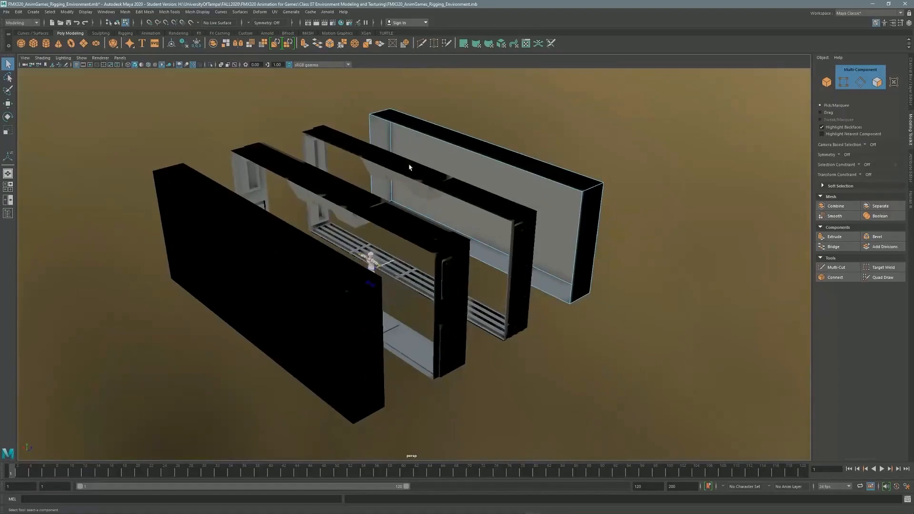
Isolate the two detailed frames together with the two plain end walls.
scroll(428, 205, "up", 5)
left_click(143, 239)
left_click(81, 57)
left_click(191, 71)
key("ctrl+z")
key("F8")
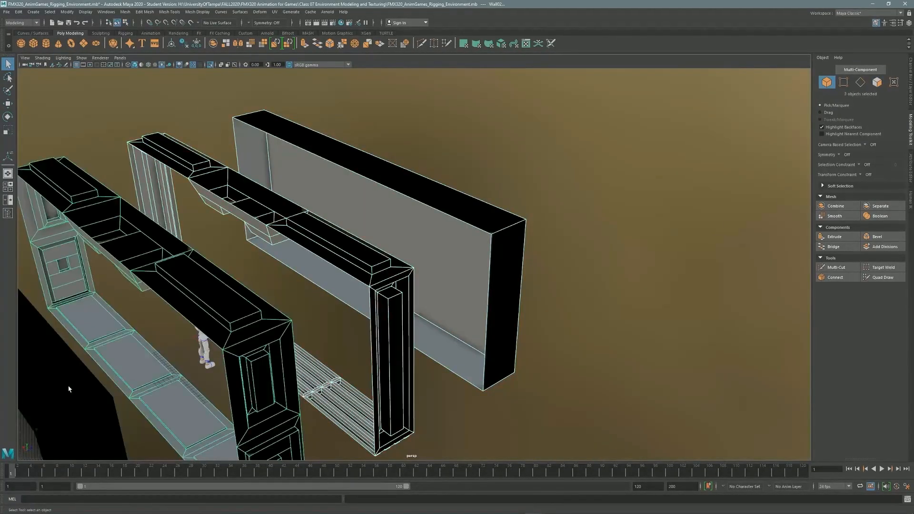
left_click(81, 58)
left_click(191, 70)
Move the far end wall outward and place a duplicate of Wall01 in the gap beside it.
left_click_drag(381, 227, 479, 216, "alt")
key("w")
left_click_drag(477, 308, 555, 289)
left_click(448, 296)
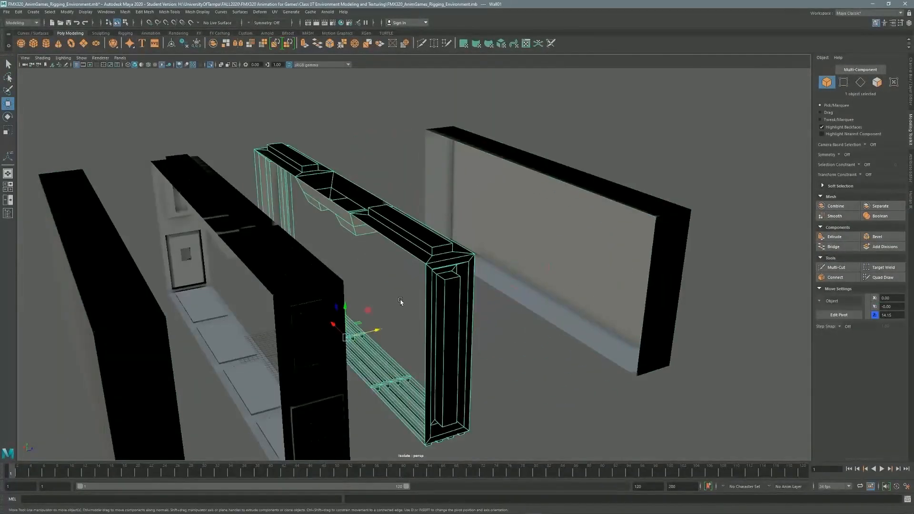
left_click_drag(377, 331, 459, 316)
left_click_drag(470, 188, 392, 184, "alt")
Extrude the border edge loop on the duplicate frame's outer side and pull it outward to about Z 49.95.
key("F10")
double_click(439, 250)
left_click_drag(465, 195, 462, 235, "alt")
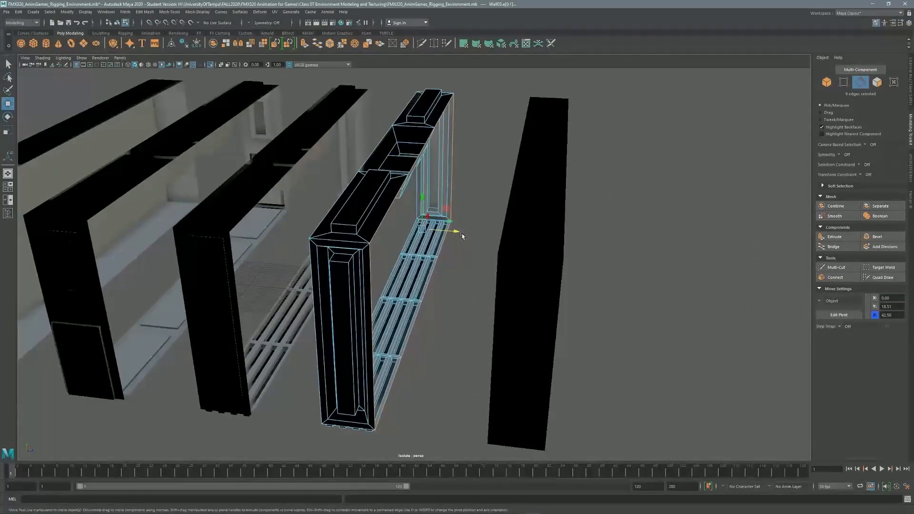
left_click(846, 239)
left_click_drag(421, 400, 451, 79)
key("w")
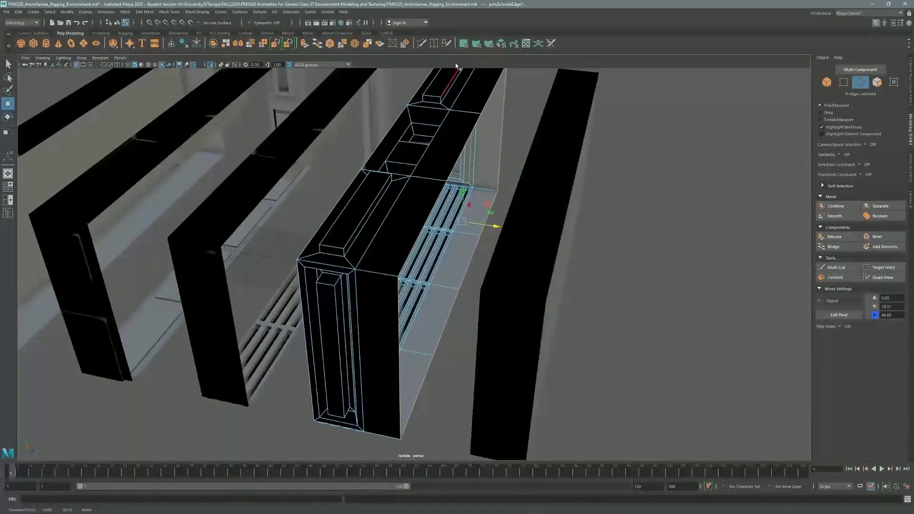
middle_click_drag(498, 184, 461, 184, "alt")
right_click_drag(462, 184, 470, 206, "alt")
left_click_drag(470, 205, 474, 207)
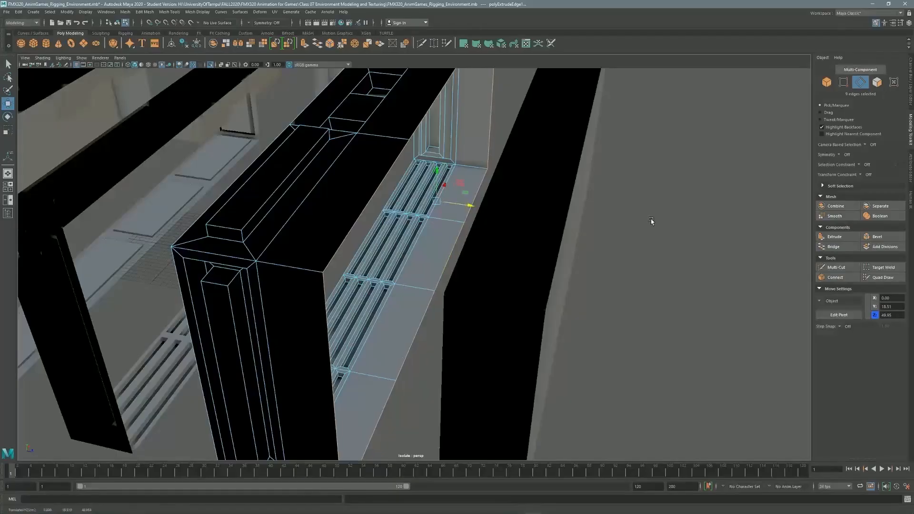
Extrude the border edges again with a thickness of 7.1 to form an inward rim around the opening.
left_click(826, 241)
left_click_drag(143, 385, 176, 389)
middle_click_drag(311, 333, 280, 279, "alt")
mouse_move(280, 279)
left_mouse_down("alt")
mouse_move(290, 272)
mouse_move(272, 269)
left_mouse_up("alt")
left_click_drag(137, 384, 138, 385)
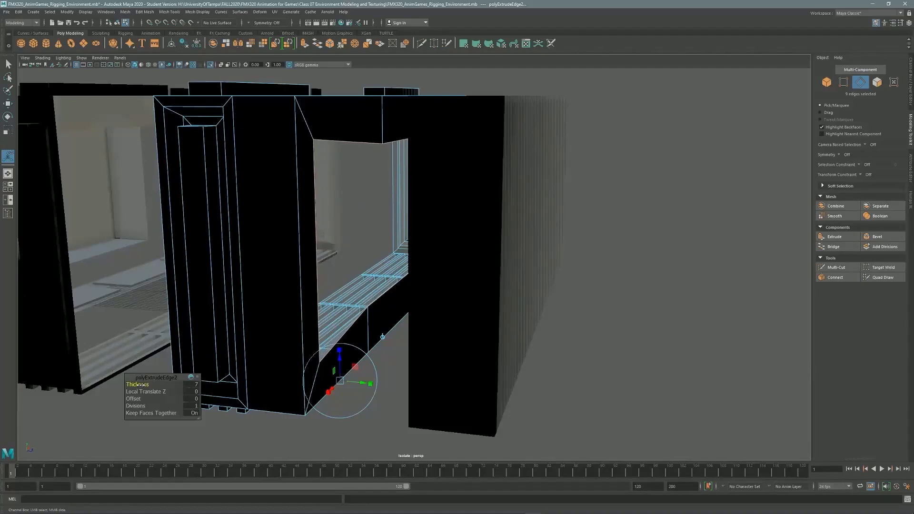
left_click_drag(274, 288, 430, 248, "alt")
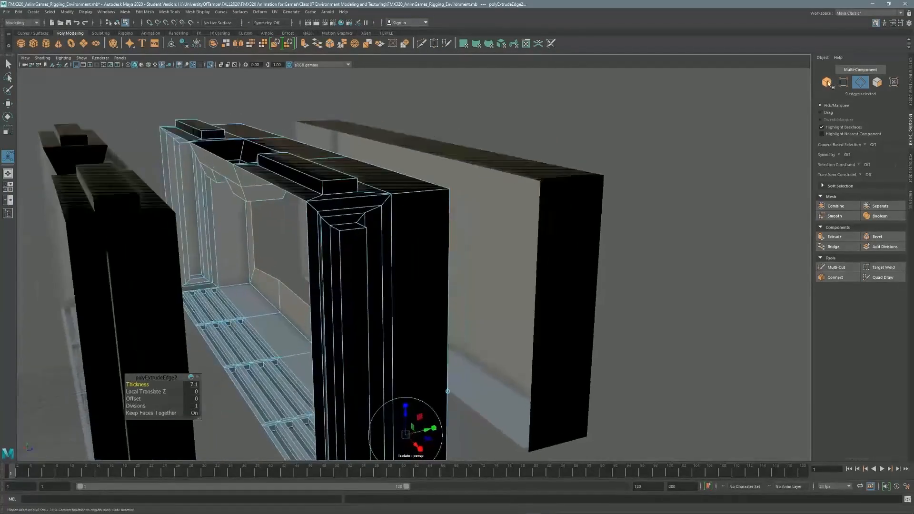
Delete the plain end wall beside the new rimmed frame.
left_click(828, 83)
left_click(552, 265)
key("Delete")
Flatten the four upper inner vertices of the rim into a straight line by scaling them in Y.
left_click(405, 224)
left_click_drag(290, 291, 184, 292, "alt")
left_click_drag(404, 206, 378, 199, "alt")
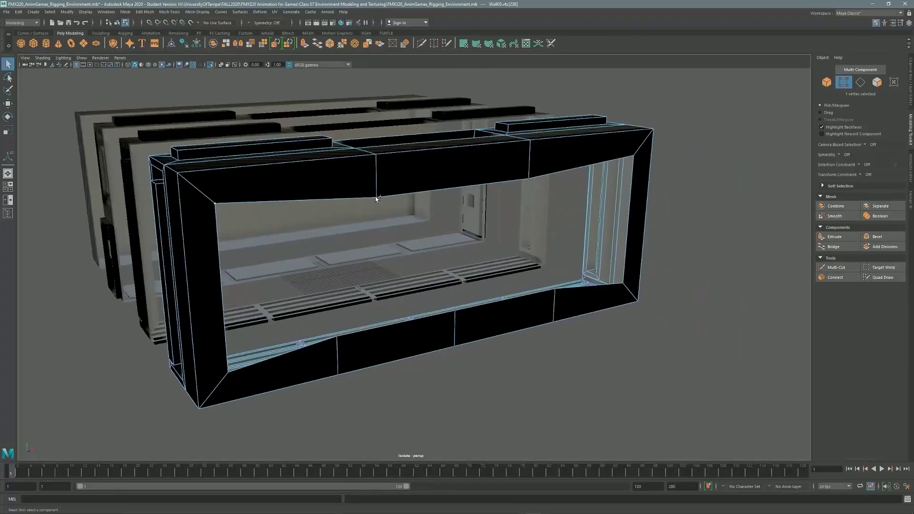
left_click(633, 156, "shift")
key("e")
key("r")
left_click_drag(458, 150, 457, 203)
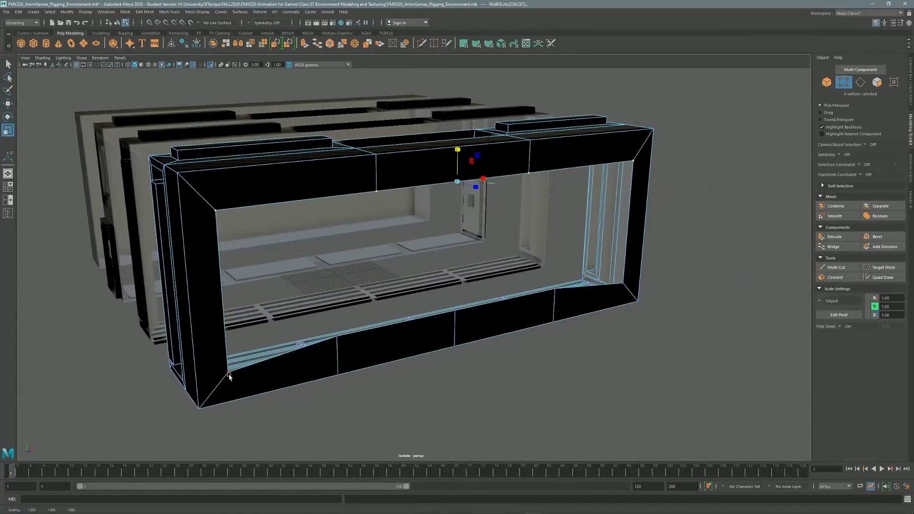
Flatten the lower inner vertices of the rim into a straight line.
left_click(230, 376)
left_click_drag(229, 377, 326, 348, "alt")
left_click_drag(588, 329, 436, 328, "alt")
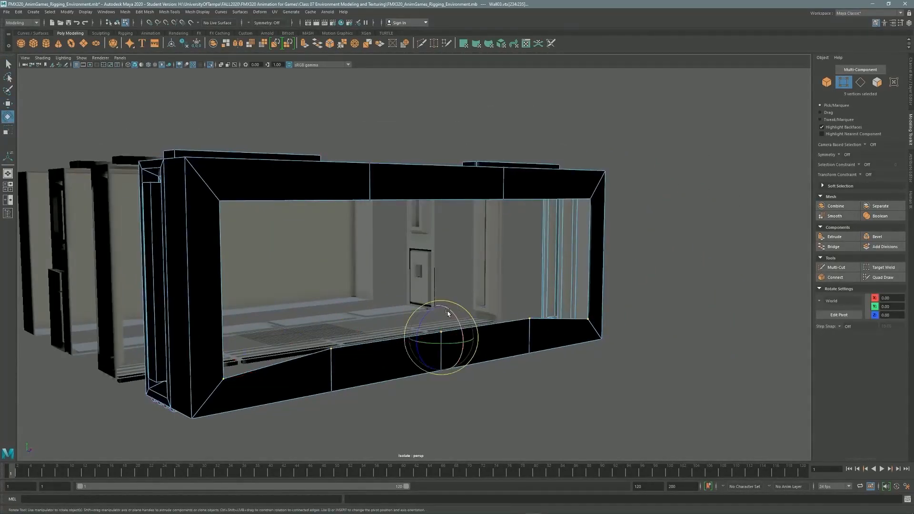
left_click_drag(434, 384, 396, 260, "alt")
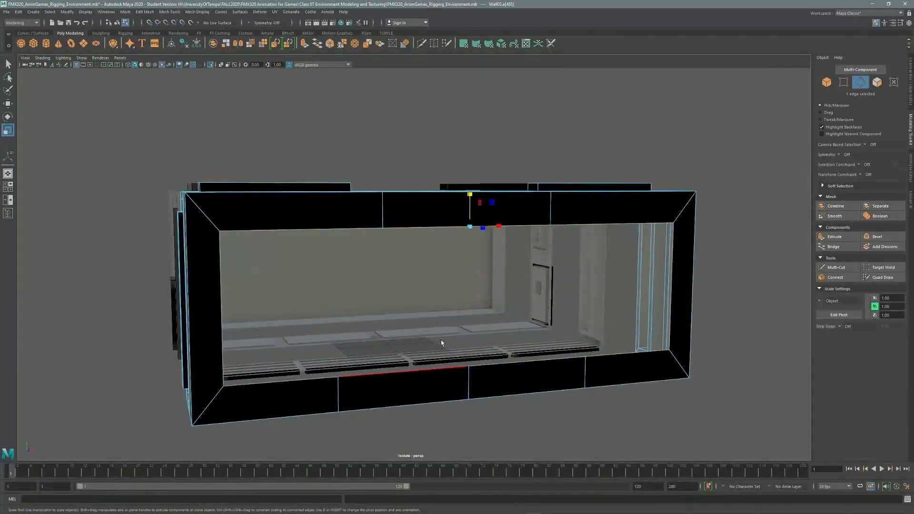
Try to extrude the middle inner edges at the top and bottom of the opening together with a thickness of 4.9.
left_click_drag(451, 355, 343, 343, "alt")
left_click_drag(419, 338, 308, 248, "alt")
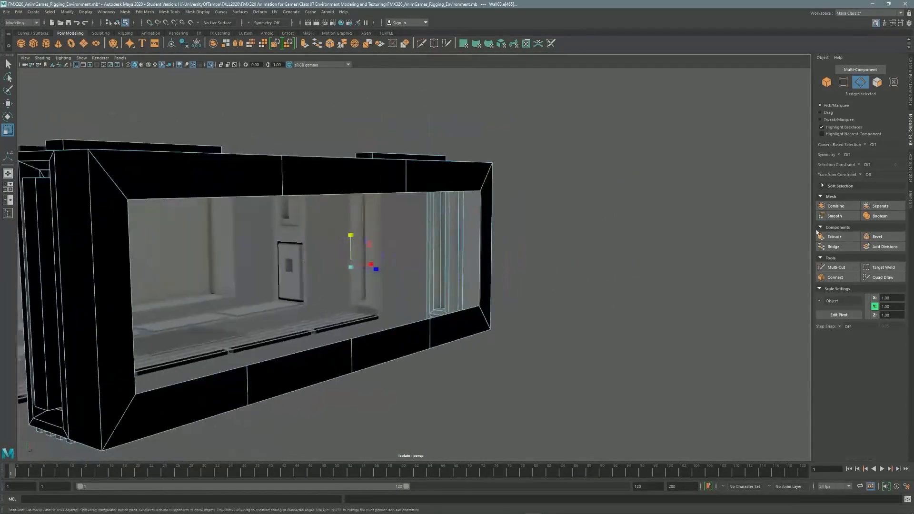
key("ctrl+e")
left_click_drag(145, 384, 162, 387)
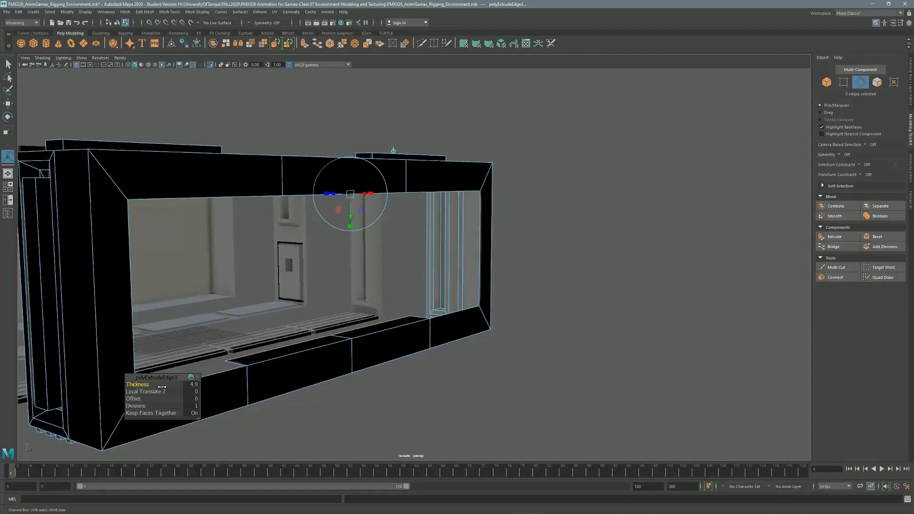
left_click_drag(155, 392, 189, 391)
key("ctrl+z")
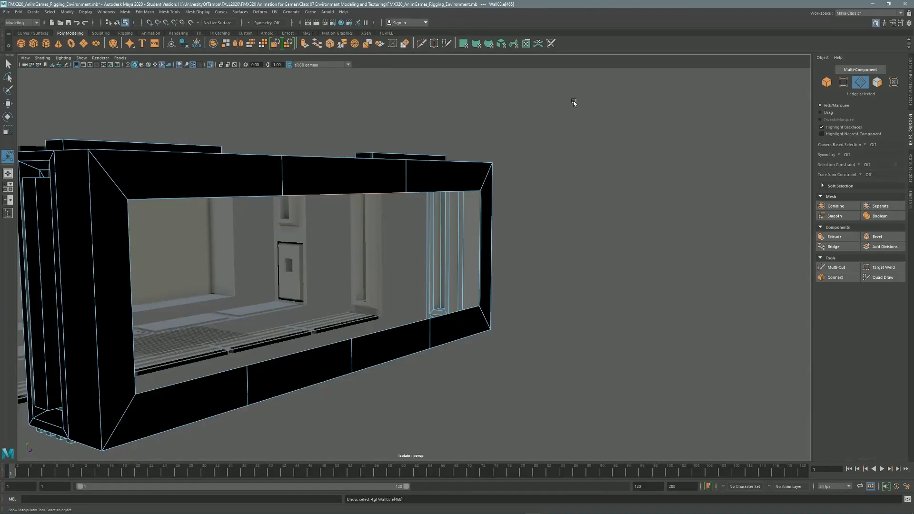
Extrude the middle edge at the top of the opening downward and narrow it into a tapered block.
left_click(839, 240)
left_click_drag(351, 217, 351, 244)
left_click_drag(133, 399, 136, 399)
key("r")
left_click_drag(384, 210, 377, 183, "alt")
Extrude the two middle edges at the bottom of the opening upward and scale them narrower in X.
key("w")
left_click(288, 342)
left_click(399, 314, "shift")
key("ctrl+e")
left_click_drag(318, 310, 320, 293)
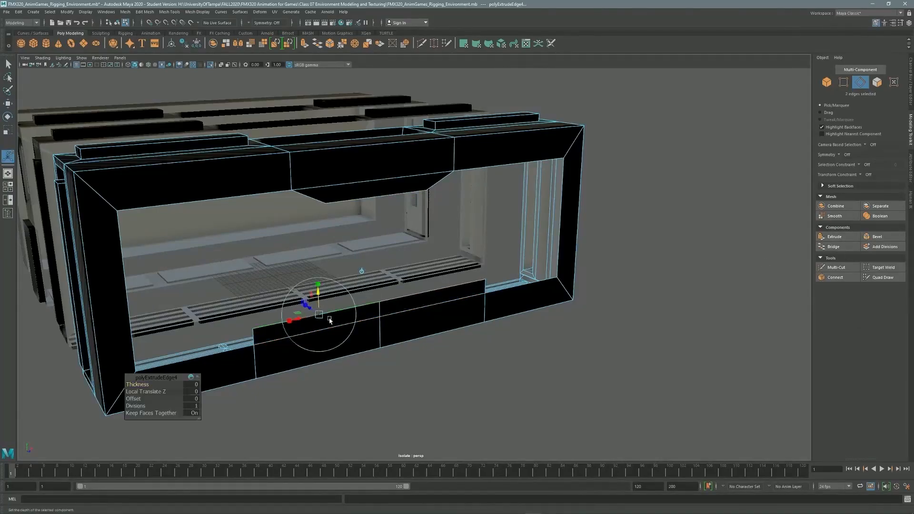
key("r")
left_click_drag(415, 297, 401, 301)
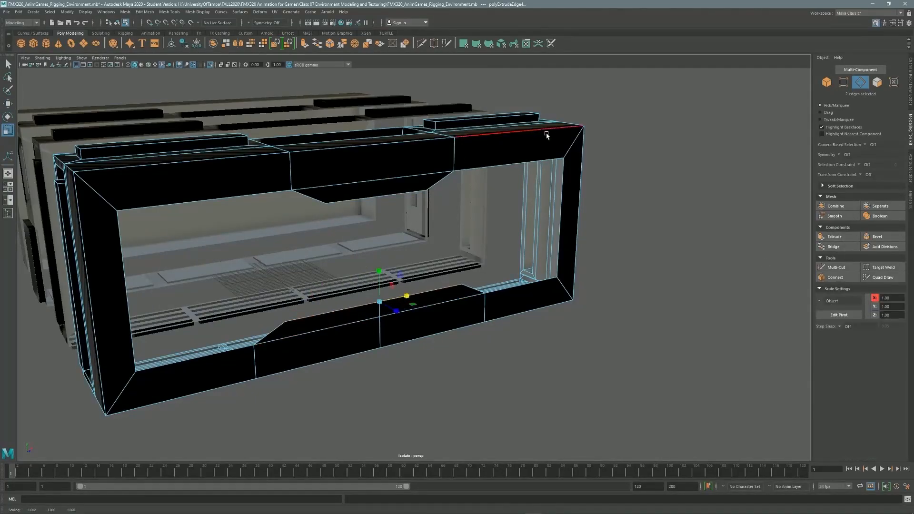
Cut both side strips of the rim with two connecting edges each.
left_click(580, 210)
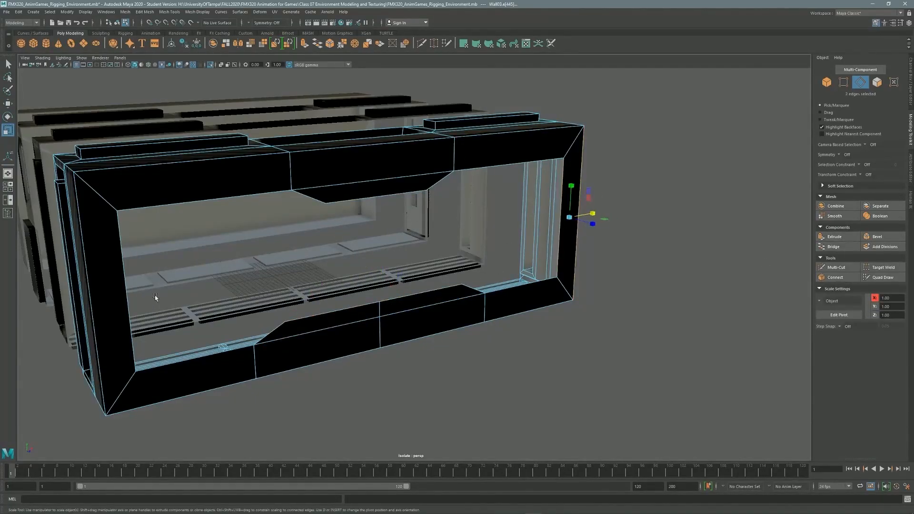
left_click(97, 318, "shift")
left_click(835, 277)
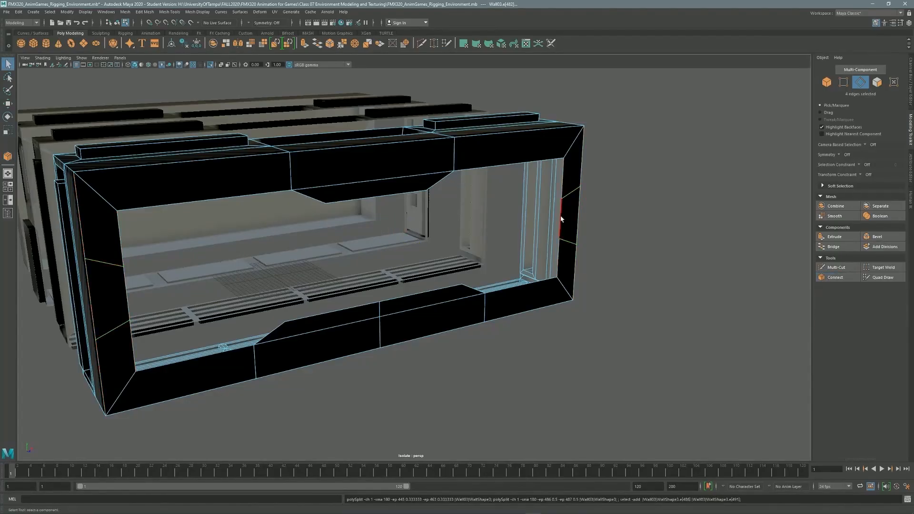
key("r")
left_click_drag(405, 245, 409, 245)
key("ctrl+z")
Move the inner vertices of the side cuts toward the corners, the lower pair down and the upper pair up.
left_click(843, 82)
left_click(565, 262)
left_click(119, 357, "shift")
key("w")
left_click(104, 239)
left_click_drag(379, 169, 379, 159)
Lower all the inner edges along the bottom of the opening, including the raised middle block.
left_click_drag(404, 227, 476, 231, "alt")
left_click(861, 83)
left_click(457, 320)
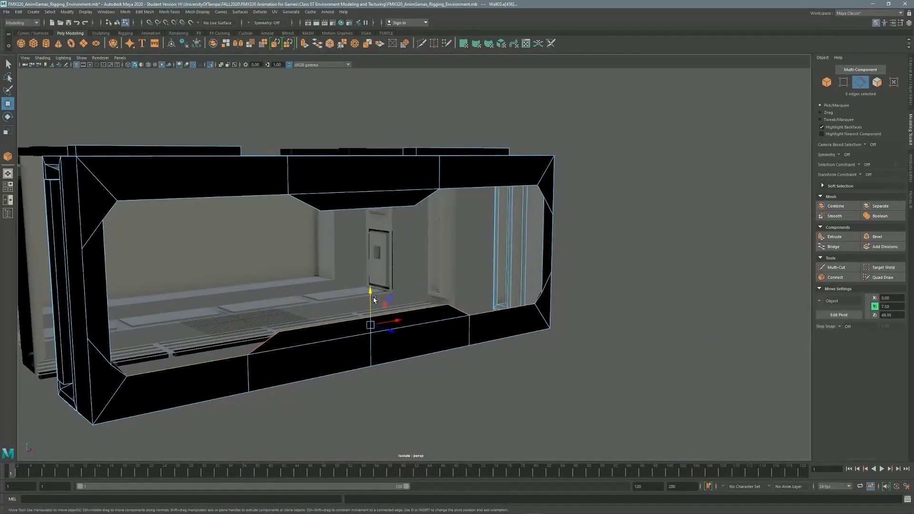
right_click_drag(371, 324, 399, 329, "alt")
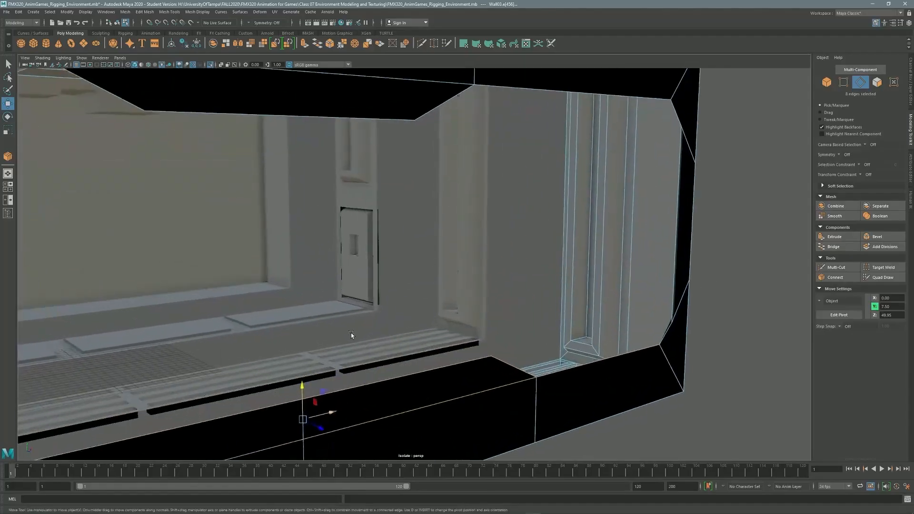
middle_click_drag(398, 329, 404, 297, "alt")
left_click(309, 396, "shift")
middle_click_drag(309, 396, 424, 384, "alt")
right_click_drag(429, 257, 388, 242, "alt")
left_click_drag(420, 285, 419, 310)
Scale the two inner side edges of the opening outward in X.
left_click(141, 283)
left_click(591, 230, "shift")
key("r")
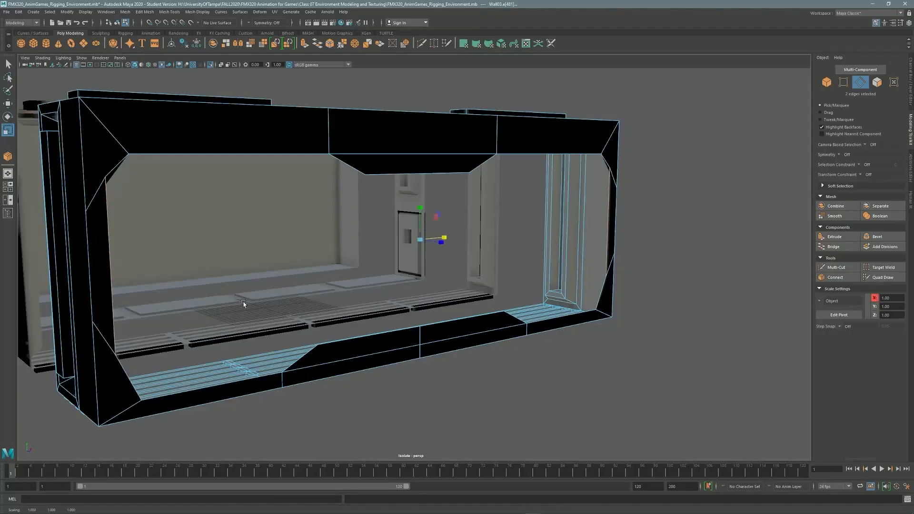
Try to move the selected side components of the rim downward, and undo the change.
left_click(115, 359, "shift")
key("w")
left_click_drag(419, 275, 419, 296)
left_click_drag(362, 323, 151, 339, "alt")
key("ctrl+z")
key("ctrl+z")
key("ctrl+z")
key("ctrl+z")
key("ctrl+z")
key("ctrl+z")
Raise the upper outer side vertices and lower the lower side vertices until each corner cut runs level.
left_click_drag(176, 202, 207, 222, "alt")
key("ctrl+z")
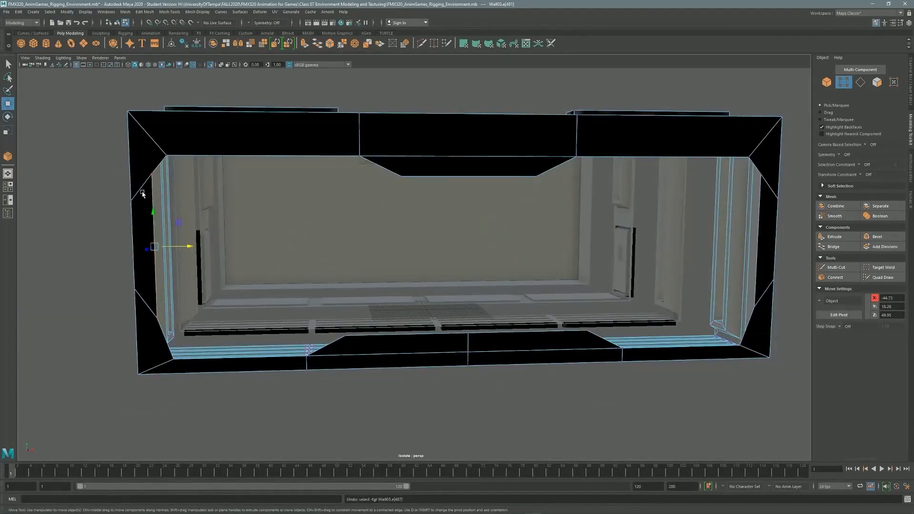
key("ctrl+z")
key("ctrl+z")
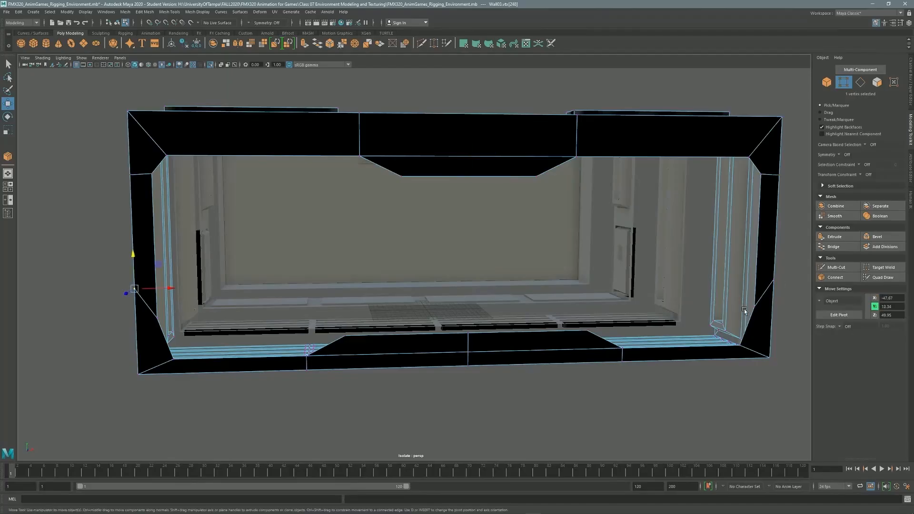
left_click_drag(480, 258, 472, 289)
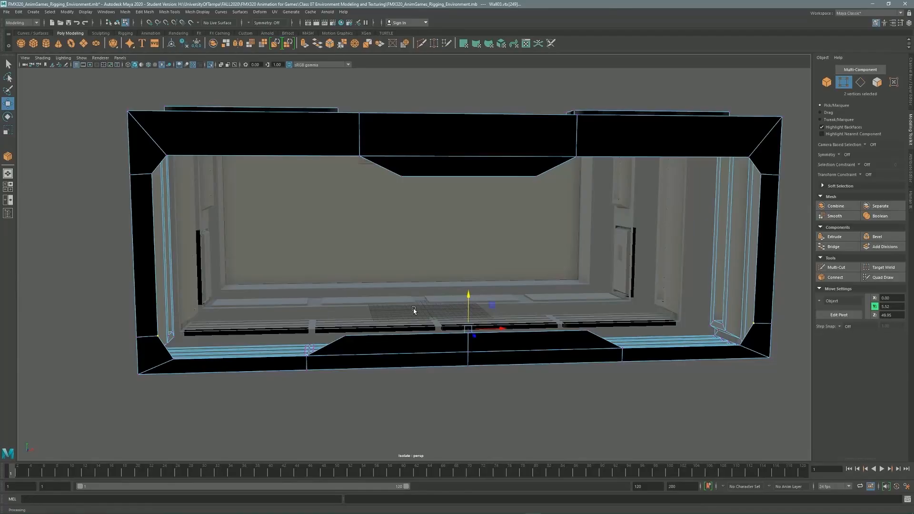
Raise the upper inner vertices of the opening, including the tapered middle block and the corner cuts.
left_click(167, 155)
left_click(705, 176)
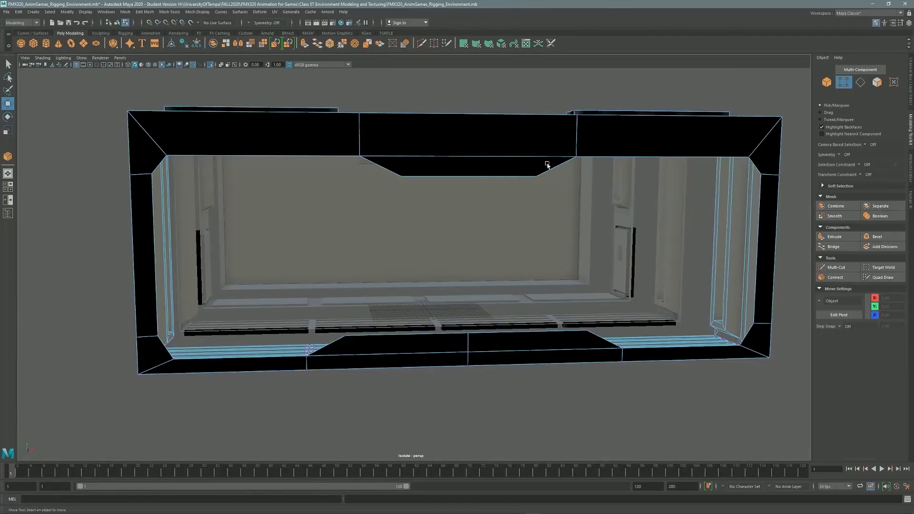
left_click(749, 157)
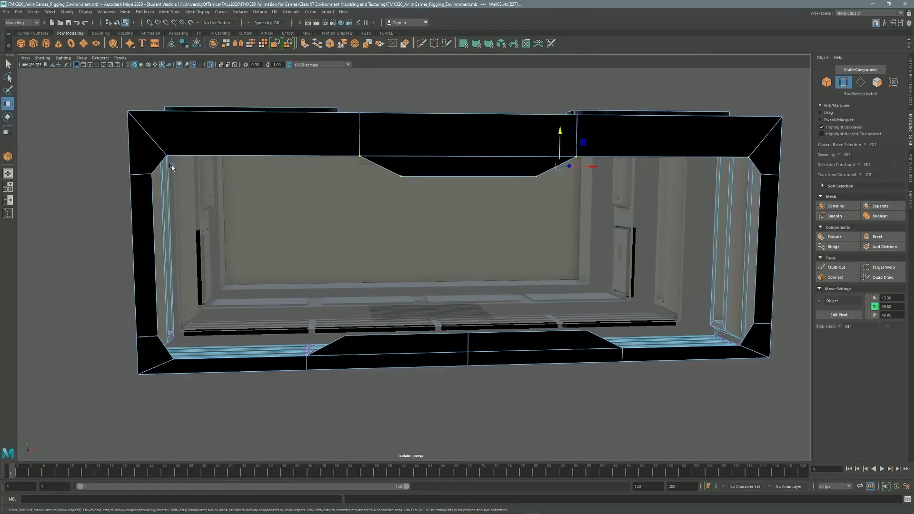
left_click_drag(502, 209, 507, 206, "alt")
left_click(147, 182, "shift")
left_click_drag(476, 142, 479, 122)
left_click(478, 224)
Select the faces of the opening's rim along the upper edge, down one side and along the adjoining lower strip.
left_click_drag(477, 224, 638, 239, "alt")
key("F11")
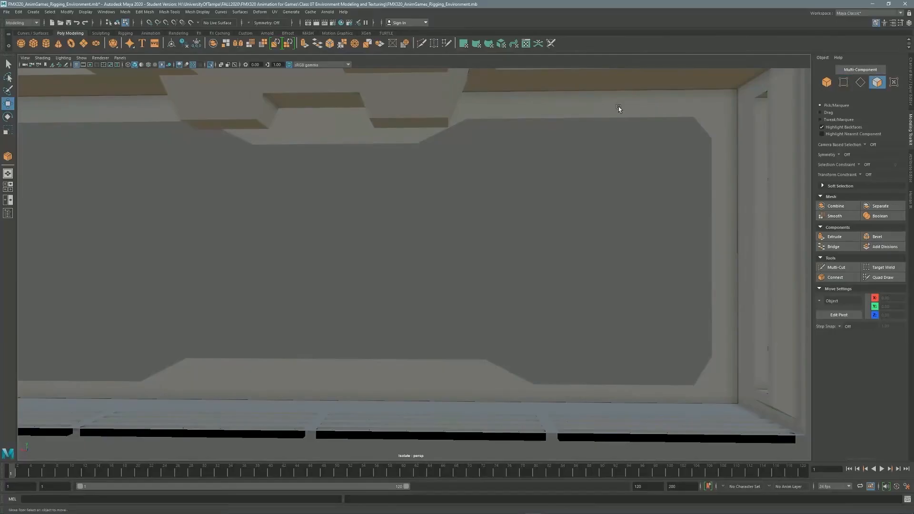
left_click(622, 105)
left_click(719, 116)
left_click(723, 254, "shift")
left_click_drag(512, 214, 481, 198, "alt")
left_click(374, 117)
left_click(369, 142, "shift")
middle_click_drag(367, 233, 354, 247, "alt")
left_click(605, 126, "shift")
left_click(738, 136, "shift")
left_click(743, 289, "shift")
left_click(677, 425, "shift")
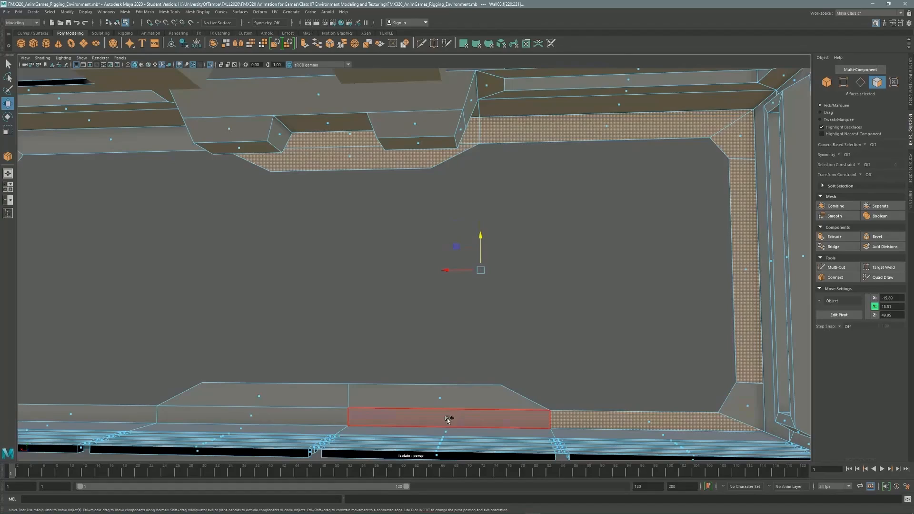
Add the remaining lower, opposite side, corner and upper rim faces of the opening to the face selection.
left_click(447, 418, "shift")
left_click(259, 398, "shift")
left_click_drag(259, 399, 206, 376, "alt")
left_click(206, 377, "shift")
left_click(145, 369, "shift")
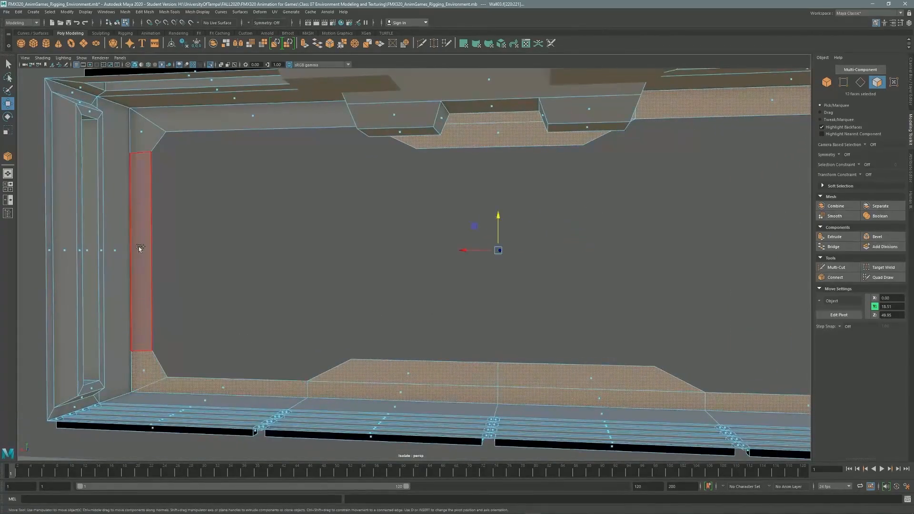
left_click(139, 247, "shift")
left_click(145, 138, "shift")
left_click(252, 122, "shift")
left_click_drag(469, 125, 384, 204, "alt")
mouse_move(398, 277)
left_mouse_down("alt")
mouse_move(406, 274)
mouse_move(386, 288)
left_mouse_up("alt")
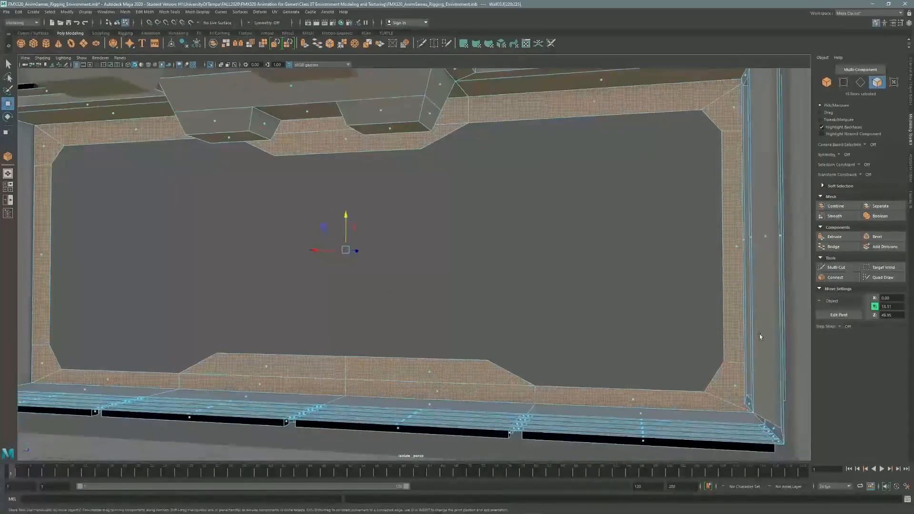
Inset all the rim faces individually with an offset of 0.6 and Keep Faces Together off, and extrude the inset faces again in thickness.
left_click(719, 379, "shift")
key("ctrl+e")
left_click_drag(133, 399, 134, 399)
left_click(193, 413)
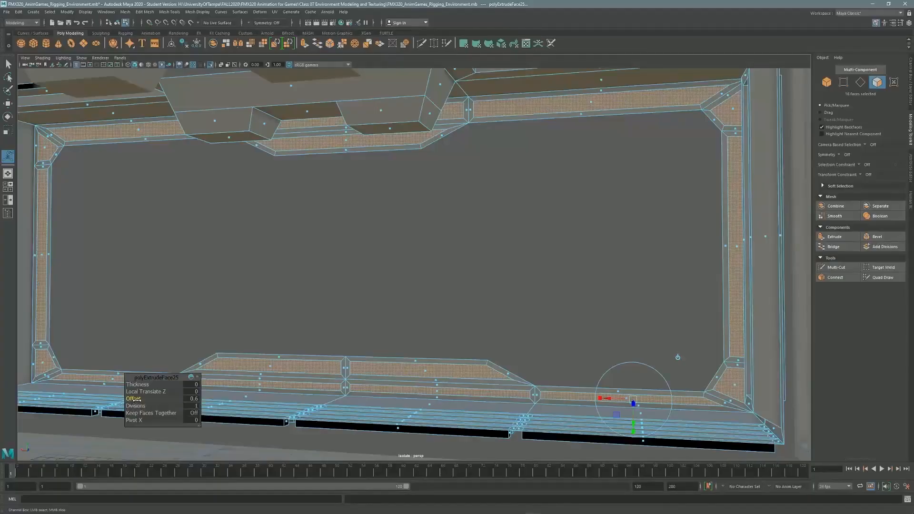
left_click(834, 237)
mouse_move(138, 385)
left_mouse_down()
mouse_move(154, 385)
mouse_move(138, 399)
left_mouse_up()
right_click_drag(307, 244, 197, 261, "alt")
Extrude the border edges of the shaped opening and pull them outward along Z to form a projecting lip.
left_click_drag(198, 261, 543, 239, "alt")
left_click(860, 82)
left_click_drag(306, 159, 353, 176, "alt")
key("ctrl+e")
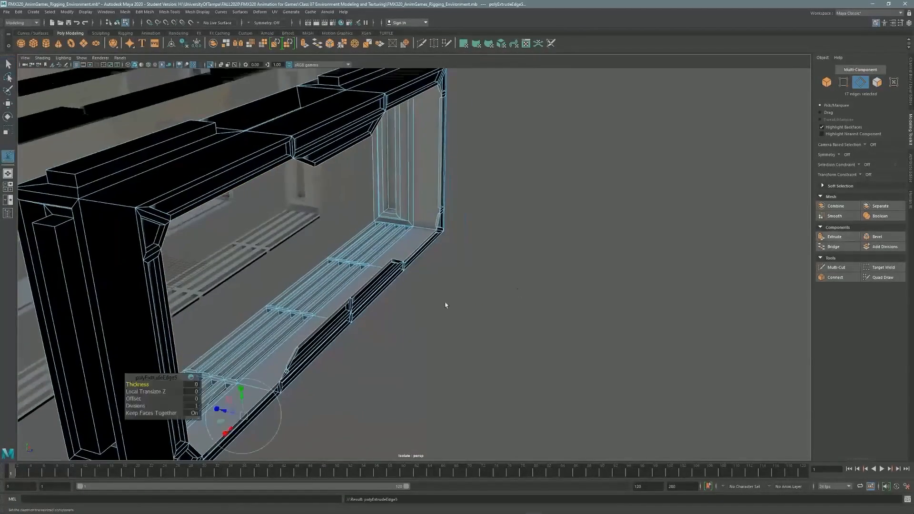
key("w")
left_click_drag(382, 231, 404, 236)
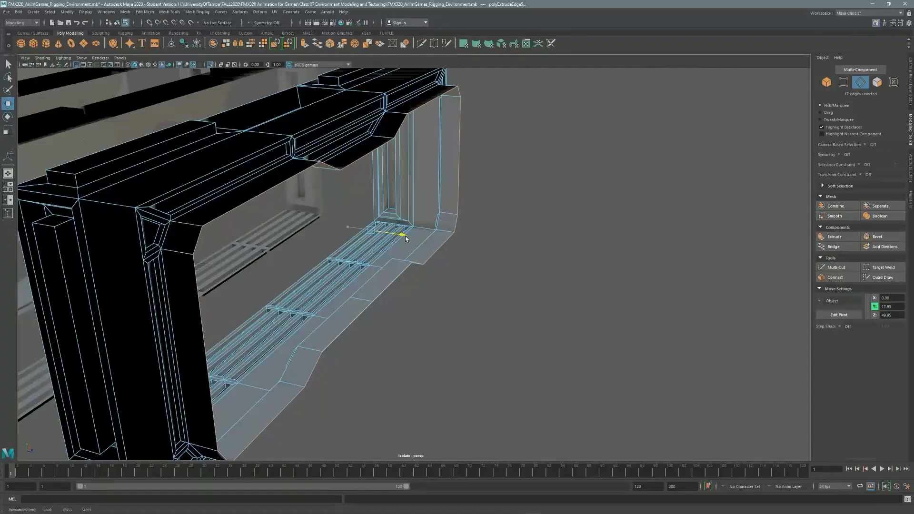
left_click_drag(475, 208, 370, 269, "alt")
double_click(599, 257)
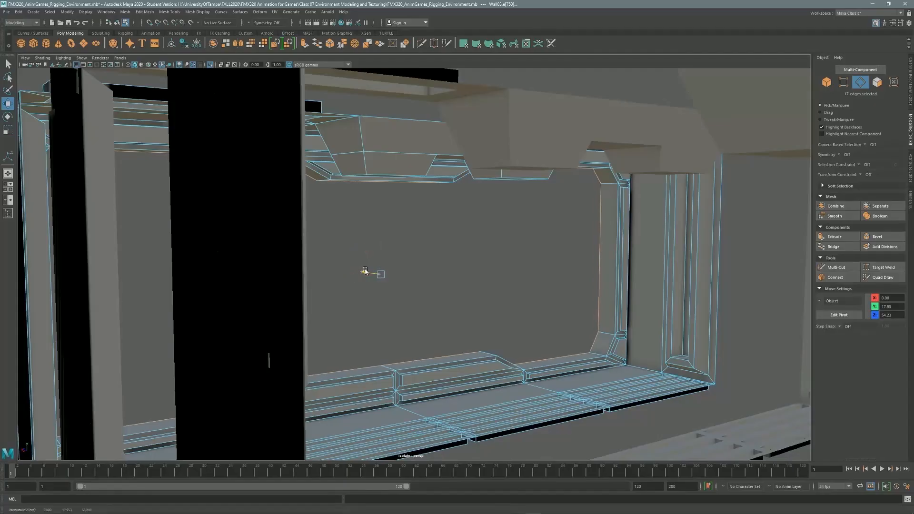
Inset the long side faces and the middle upper and lower faces of the lip, extrude them in thickness, and return to object selection.
left_click(878, 83)
left_click_drag(548, 305, 397, 318, "alt")
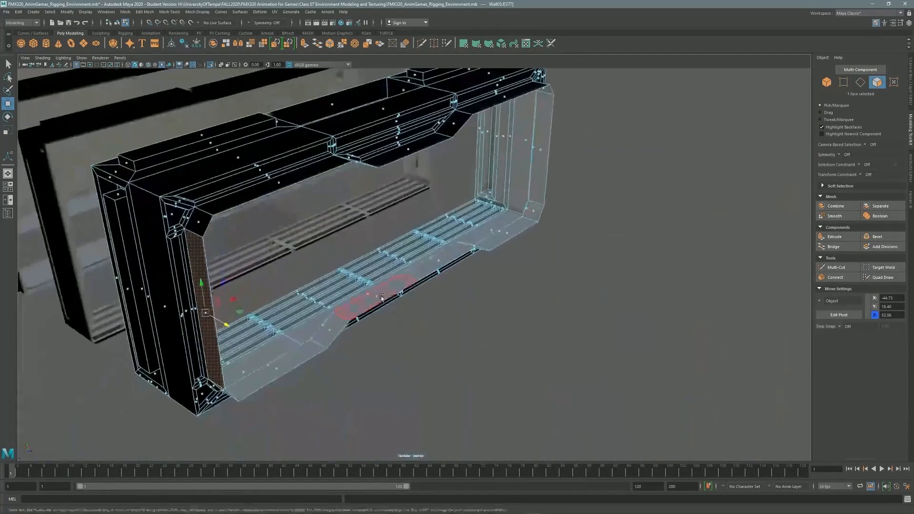
scroll(470, 290, "up", 3)
left_click_drag(470, 289, 391, 248, "alt")
left_click(447, 233, "shift")
key("ctrl+e")
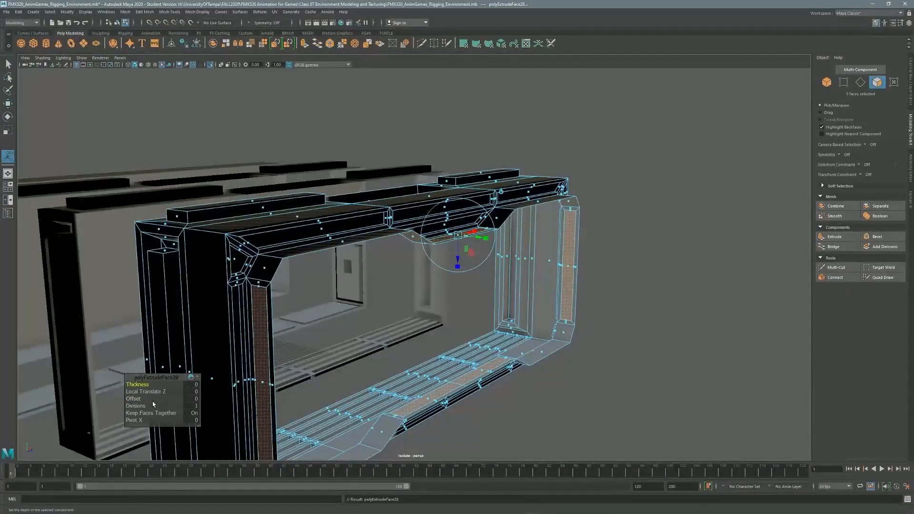
left_click_drag(139, 384, 136, 385)
left_click(606, 205)
left_click_drag(606, 204, 580, 151, "alt")
key("q")
key("F8")
key("f")
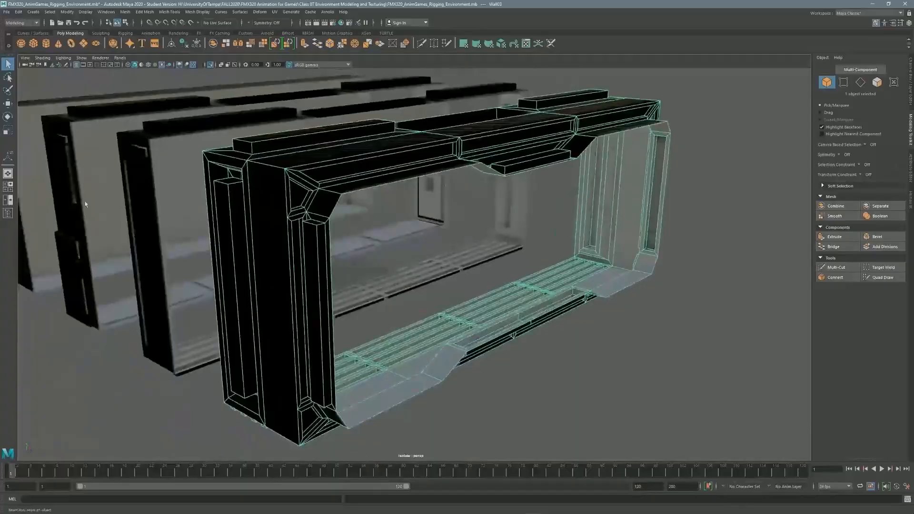
Rename the wall modules WallHangarEntrance, WallBasic, WallSideDoor and WallBackDoor in the Outliner.
left_click(8, 213)
left_click(44, 166)
left_click(47, 180)
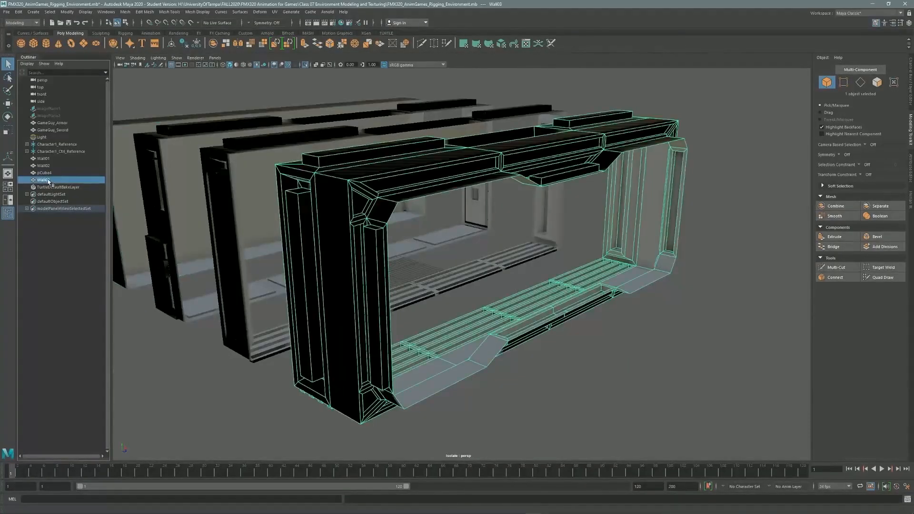
key("Return")
left_click(44, 159)
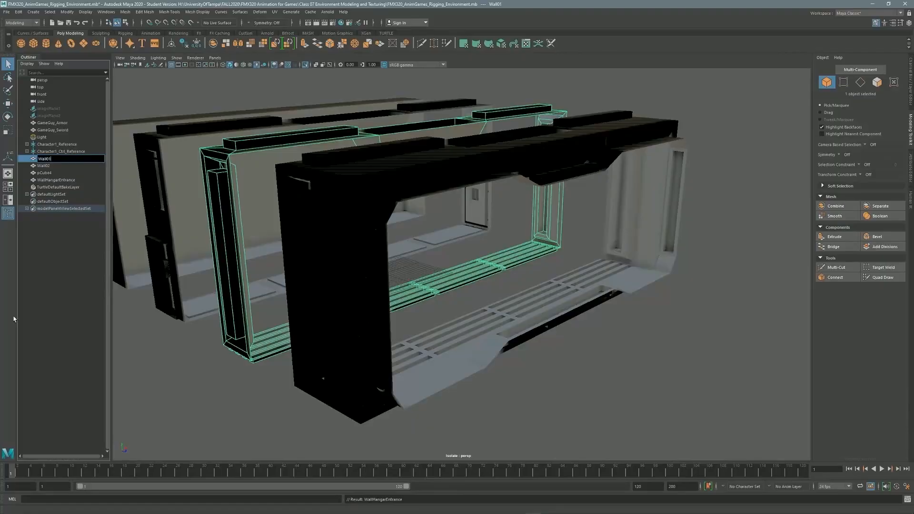
left_click(47, 167)
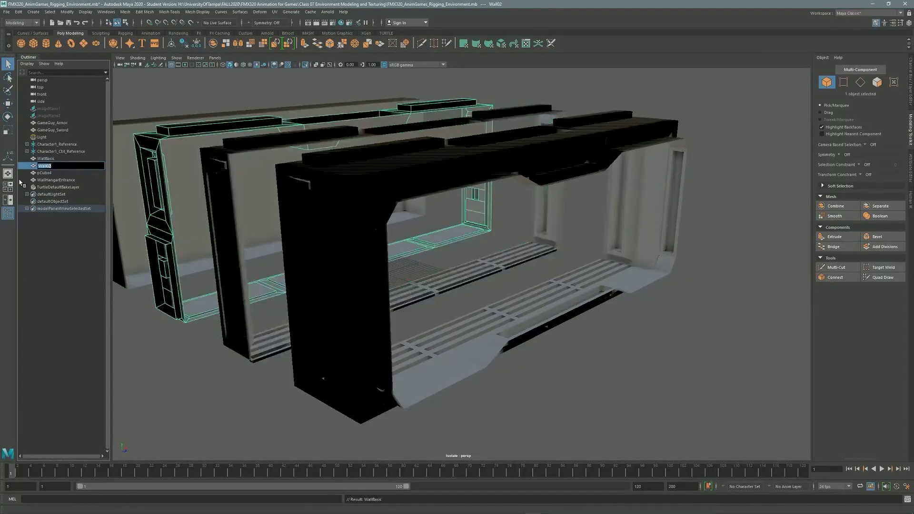
key("Return")
left_click(48, 174)
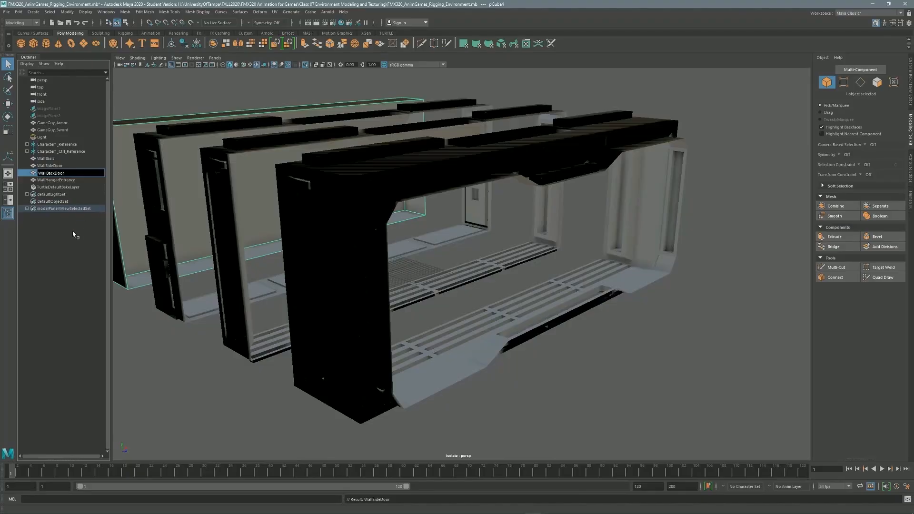
key("Return")
Replace the WallBackDoor module with a duplicate of WallBasic moved to -39.34 in Z, beyond the side-door frame.
left_click_drag(322, 190, 591, 205, "alt")
scroll(593, 208, "up", 2)
left_click(593, 207)
key("w")
left_click_drag(628, 347, 416, 331)
key("space")
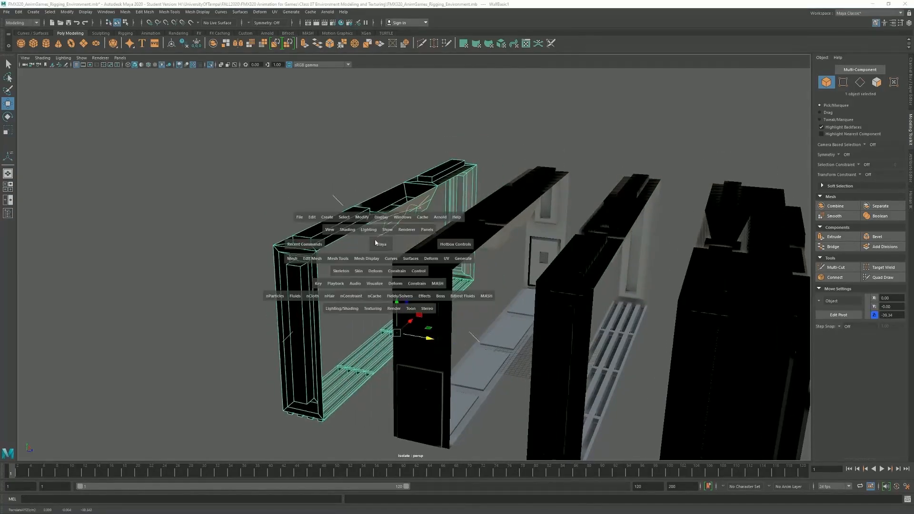
left_click(362, 246)
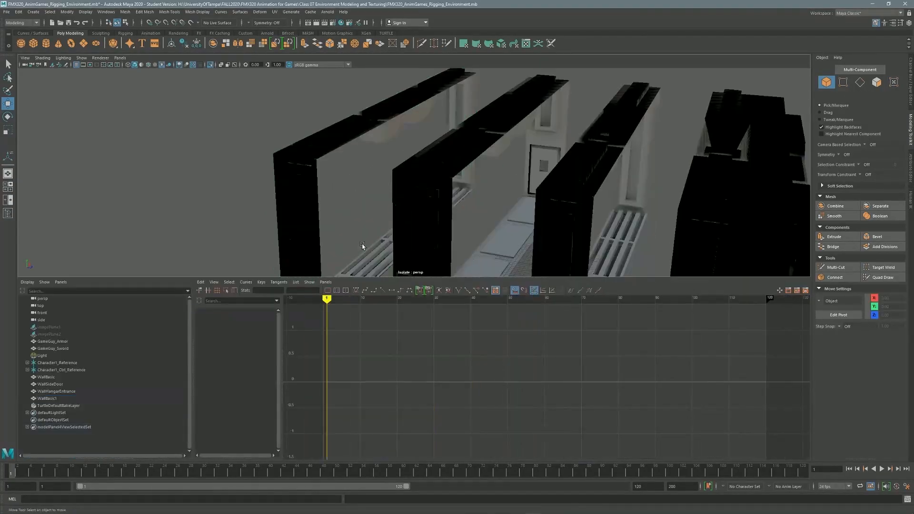
left_click(868, 13)
left_click(870, 135)
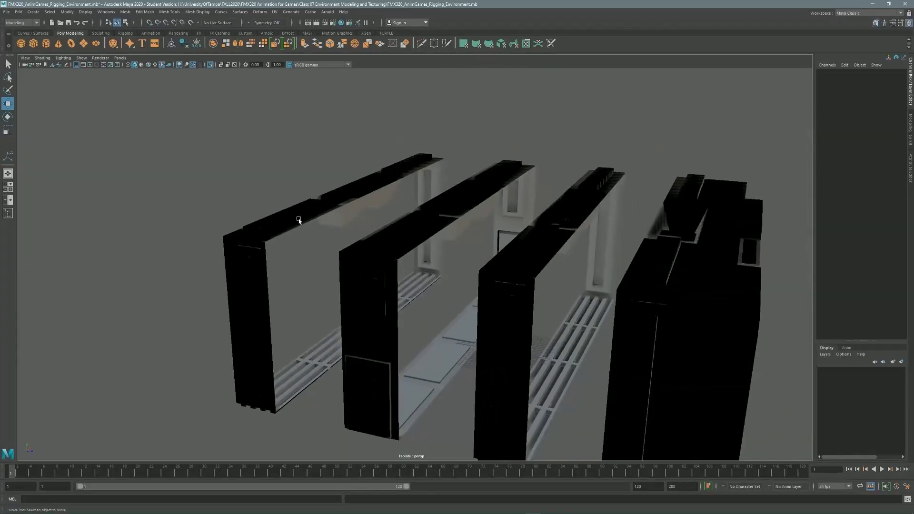
Extrude the outer border edges of the duplicated WallBasic frame and move them away from the other modules along Z.
key("q")
left_click(294, 218)
key("f")
left_click_drag(429, 238, 571, 160, "alt")
key("ctrl+e")
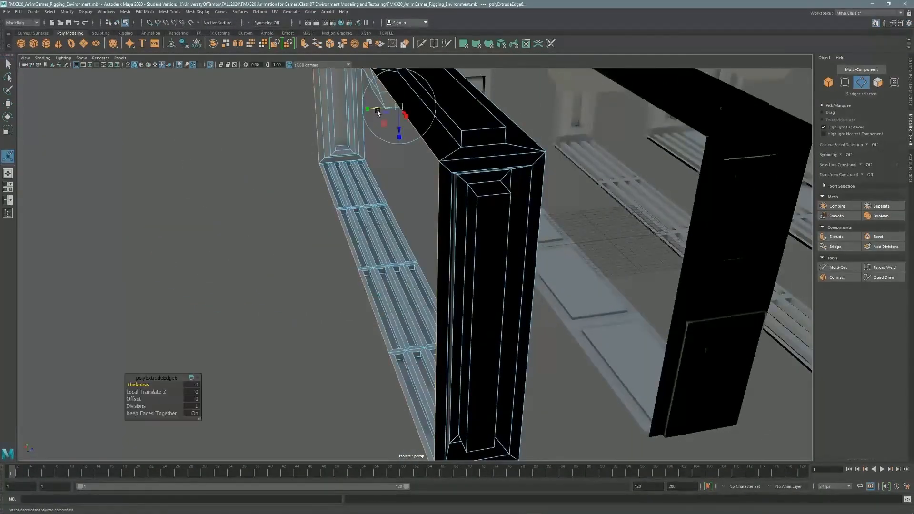
key("w")
left_click_drag(376, 114, 238, 142, "alt")
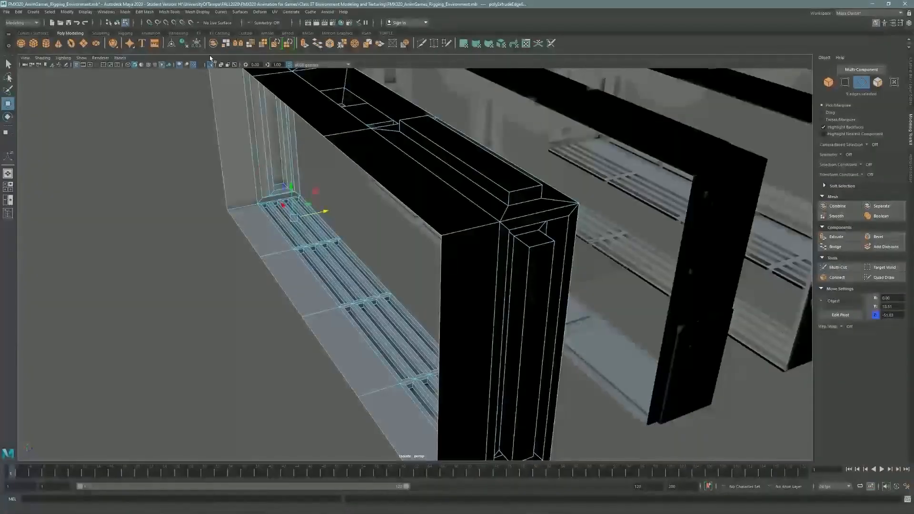
left_click_drag(286, 214, 248, 191, "alt")
Fill the open far end of the duplicated frame with a face and isolate the module in the view.
left_click(145, 12)
key("Escape")
left_click_drag(333, 191, 410, 178, "alt")
left_click(81, 57)
mouse_move(102, 71)
left_click(169, 71)
key("ctrl+1")
right_click_drag(410, 179, 379, 147, "alt")
left_click_drag(500, 275, 614, 274, "alt")
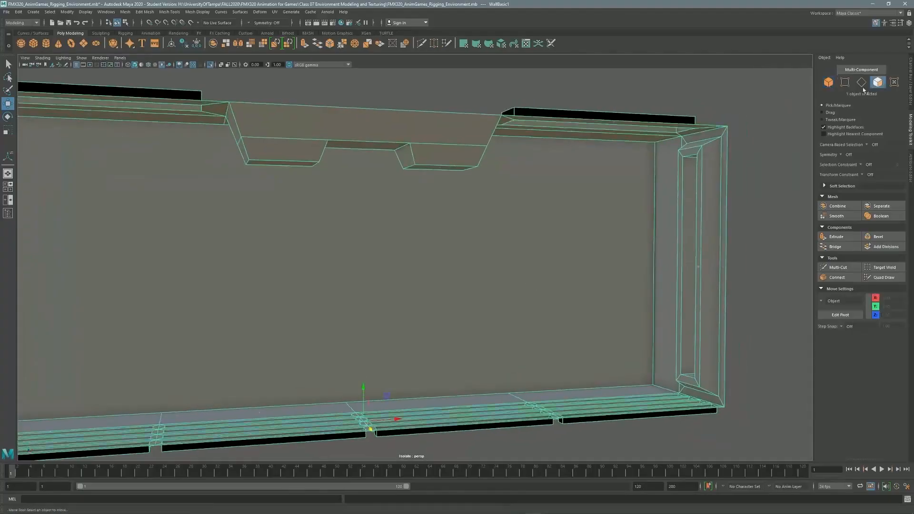
Extrude the back wall face, shrink it, and lower it in Y until its lower edge meets the floor level.
left_click(878, 82)
left_click(383, 268)
left_click_drag(384, 268, 434, 267, "alt")
left_click(844, 237)
left_click_drag(358, 232, 464, 283)
key("space")
key("space")
key("f")
key("w")
left_click_drag(408, 204, 408, 244)
Examine the lowered back wall face and how it meets the floor and ceiling in perspective.
key("space")
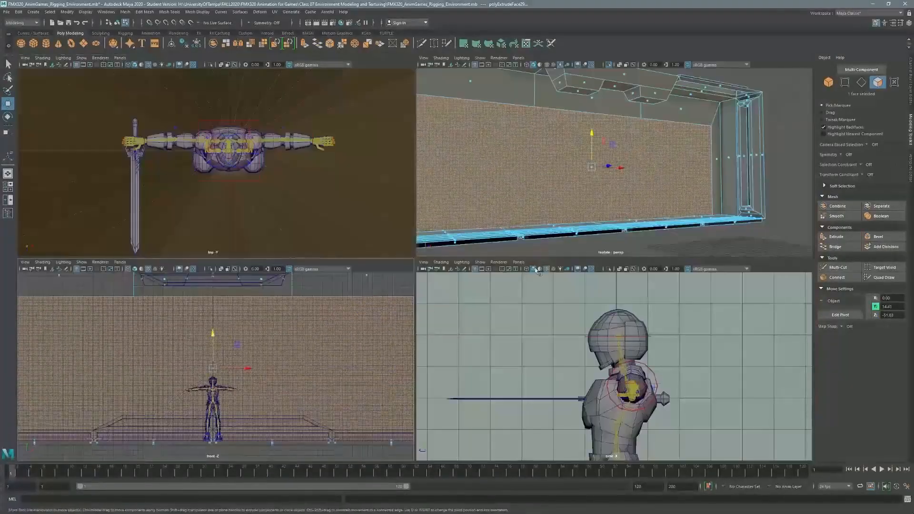
key("f")
middle_click_drag(553, 163, 534, 214, "alt")
left_click_drag(535, 214, 606, 215, "alt")
left_click_drag(607, 215, 547, 209, "alt")
right_click_drag(548, 209, 694, 194, "alt")
left_click_drag(694, 194, 596, 186, "alt")
middle_click_drag(596, 185, 597, 174, "alt")
key("q")
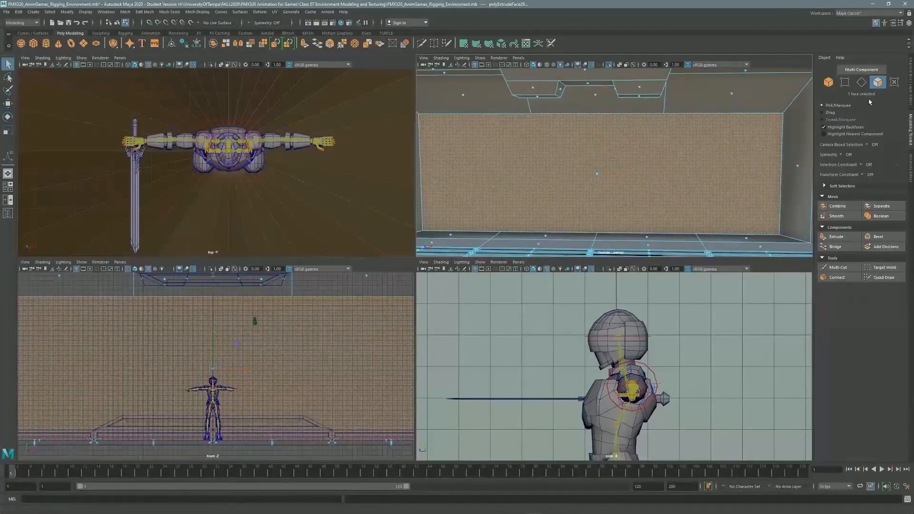
key("F10")
left_click(839, 277)
left_click(739, 234)
middle_click_drag(751, 151, 777, 131, "alt")
right_click_drag(777, 131, 723, 151, "alt")
middle_click_drag(639, 142, 672, 155, "alt")
right_click_drag(672, 156, 717, 143, "alt")
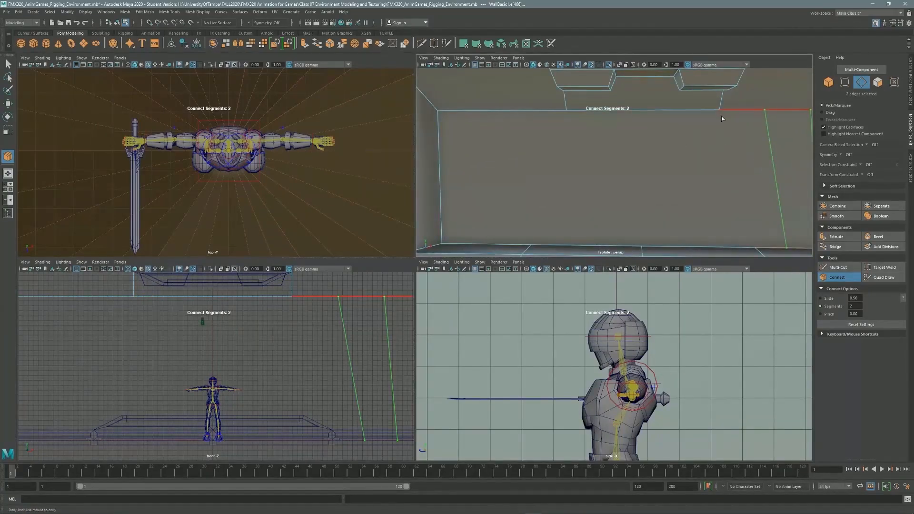
key("q")
Scale the middle upper edge of the back wall in X in the front view so its ends align with the floor divisions.
left_click_drag(636, 169, 615, 159, "alt")
key("space")
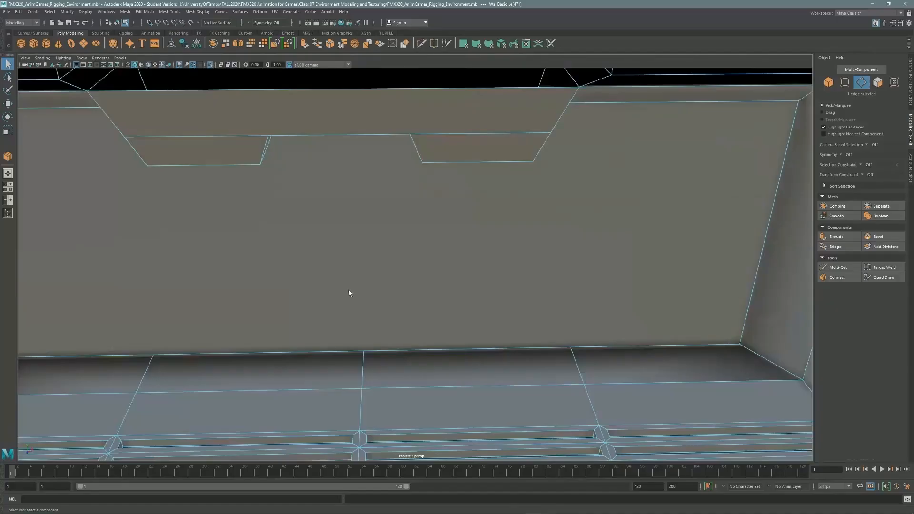
key("space")
key("space")
right_click_drag(436, 247, 323, 242, "alt")
middle_click_drag(324, 242, 314, 252, "alt")
key("e")
key("r")
left_click_drag(433, 159, 446, 162)
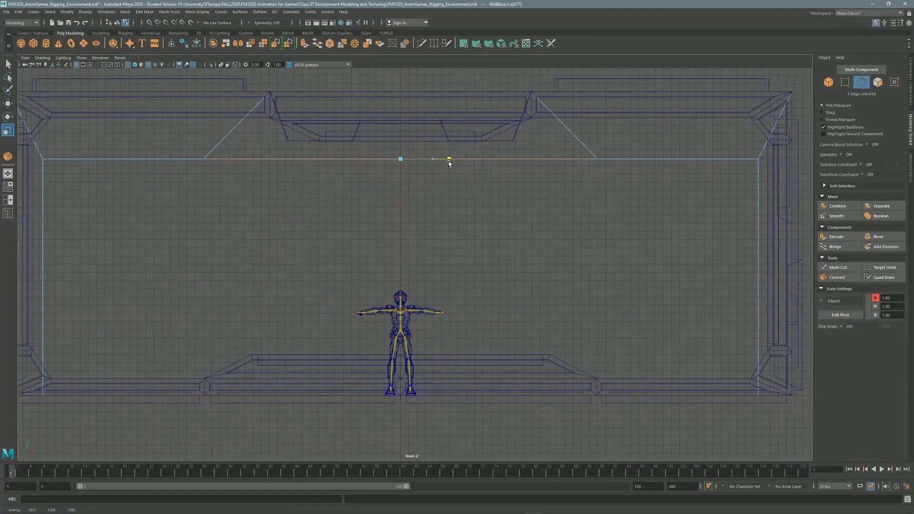
Connect the back wall's middle upper edge to the edge of the ceiling block's recess with one centre edge.
key("space")
key("space")
mouse_move(527, 233)
left_mouse_down("alt")
mouse_move(547, 180)
mouse_move(511, 174)
left_mouse_up("alt")
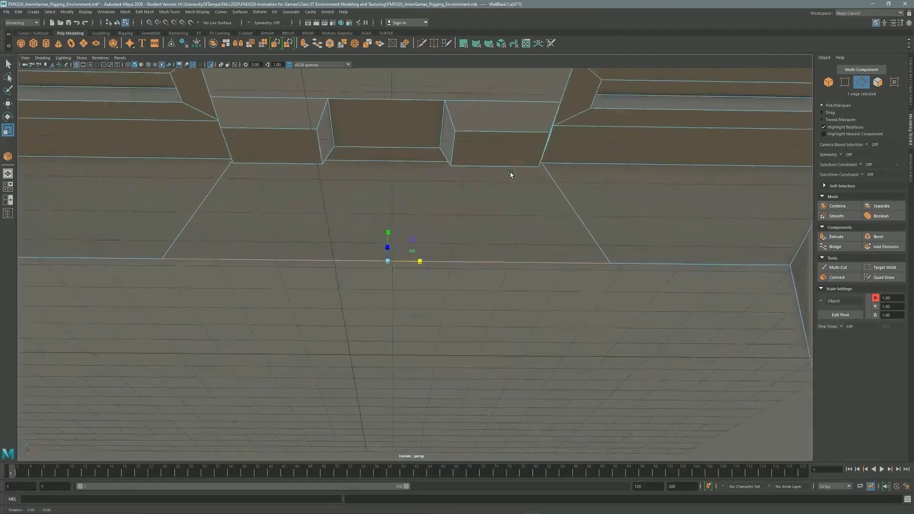
key("F8")
left_click_drag(446, 182, 407, 143, "alt")
key("F10")
left_click(394, 146)
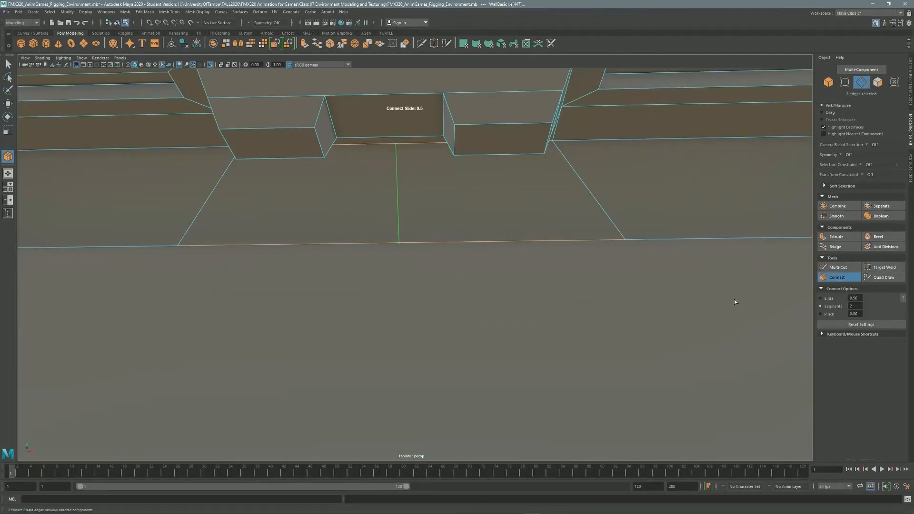
key("q")
Cut a vertical centre edge down the back wall with Multi-Cut, from the upper edge to the floor's middle division.
left_click_drag(494, 271, 455, 281, "alt")
middle_click_drag(455, 282, 522, 247, "alt")
scroll(581, 248, "down", 1)
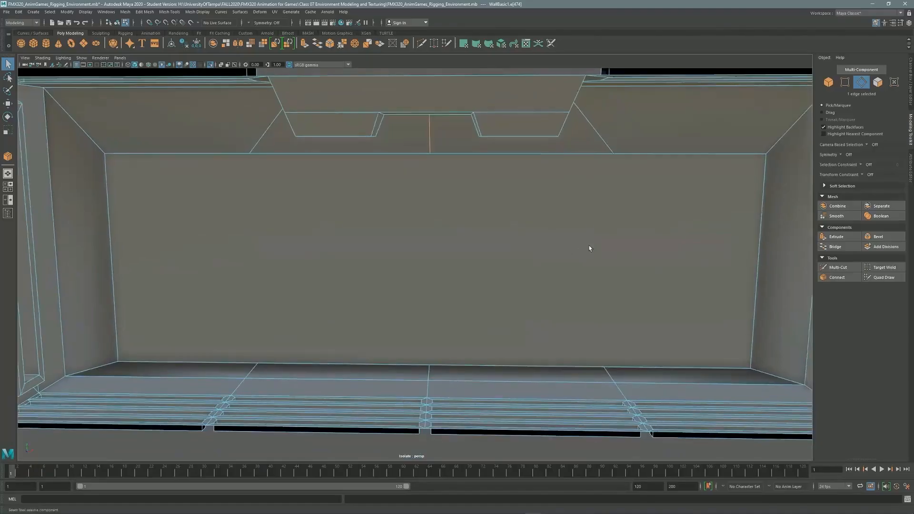
left_click(839, 267)
left_click(431, 155)
left_click(431, 366)
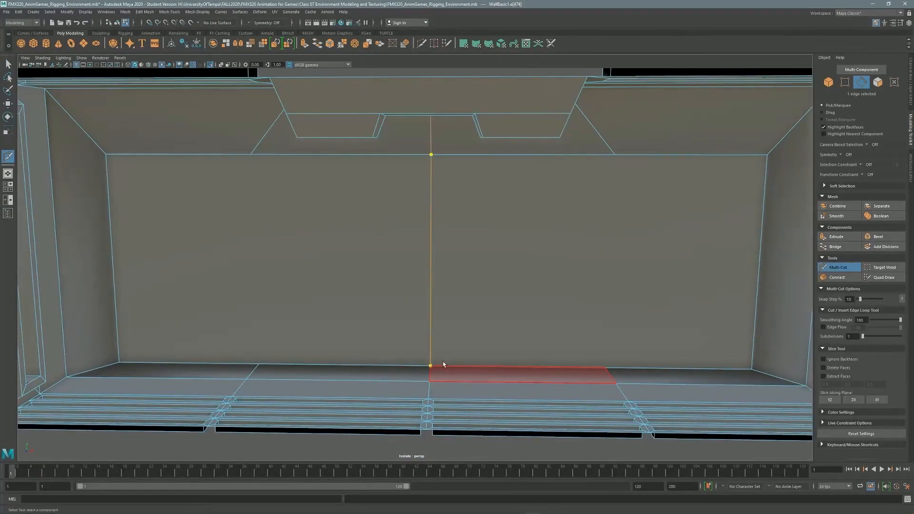
key("q")
Cut two more vertical edges down the back wall, joining the outer upper vertices to the floor divisions below.
left_click(837, 277)
left_click(841, 267)
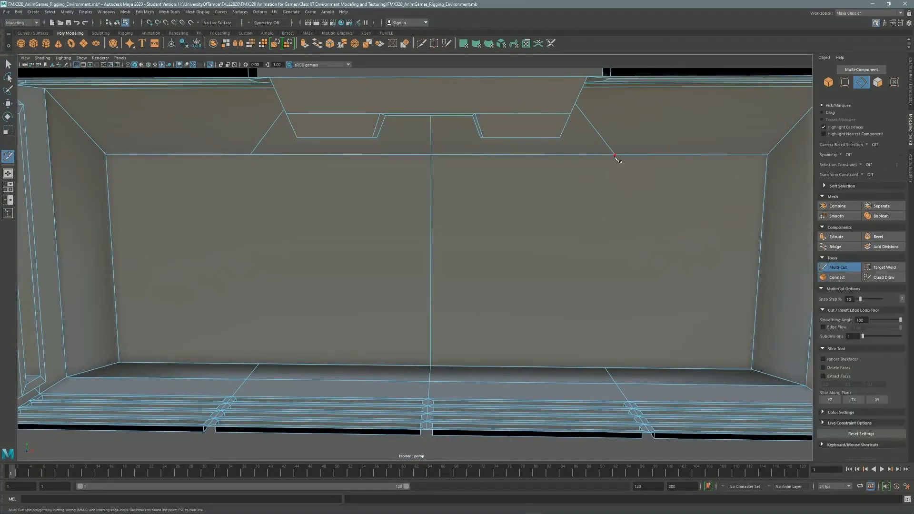
key("q")
left_click(839, 267)
left_click(251, 155)
left_click(258, 364)
key("q")
Inset the two middle faces of the back wall as separate panels by extruding with an offset and Keep Faces Together off.
scroll(347, 224, "down", 3)
left_click_drag(346, 224, 364, 259, "alt")
middle_click_drag(364, 259, 377, 279, "alt")
left_click(877, 82)
left_click(305, 295)
left_click(421, 285, "shift")
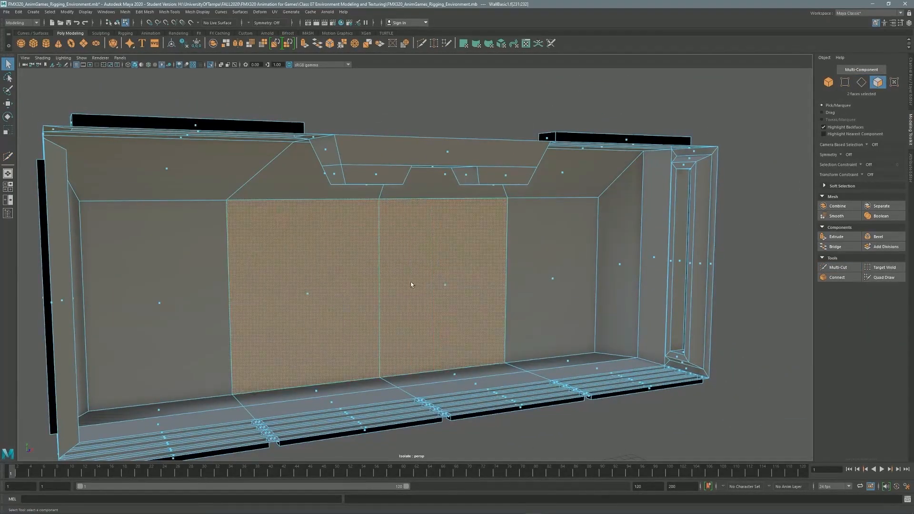
scroll(395, 306, "up", 5)
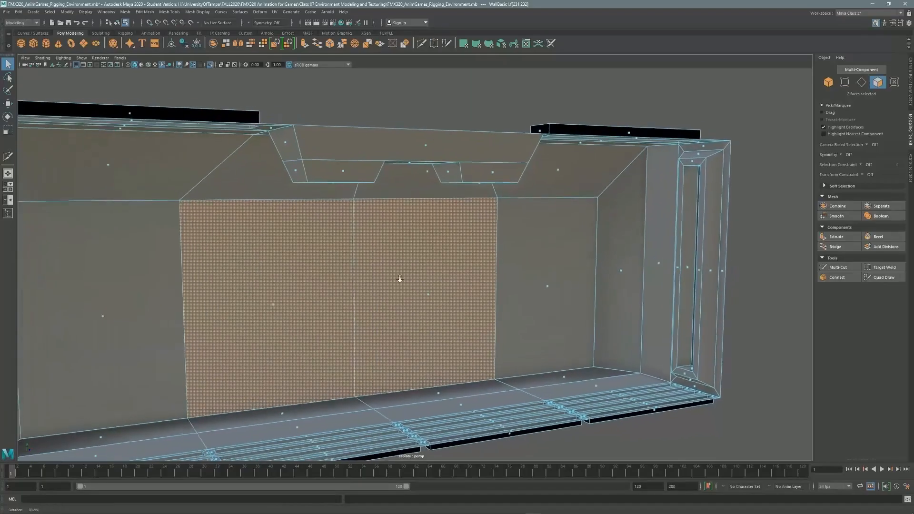
left_click(837, 236)
left_click_drag(134, 399, 147, 402)
left_click(193, 414)
Lower the two inset back wall panels slightly in Y so they sit closer to the floor.
key("w")
left_click_drag(354, 269, 354, 280)
left_click_drag(424, 274, 374, 273, "alt")
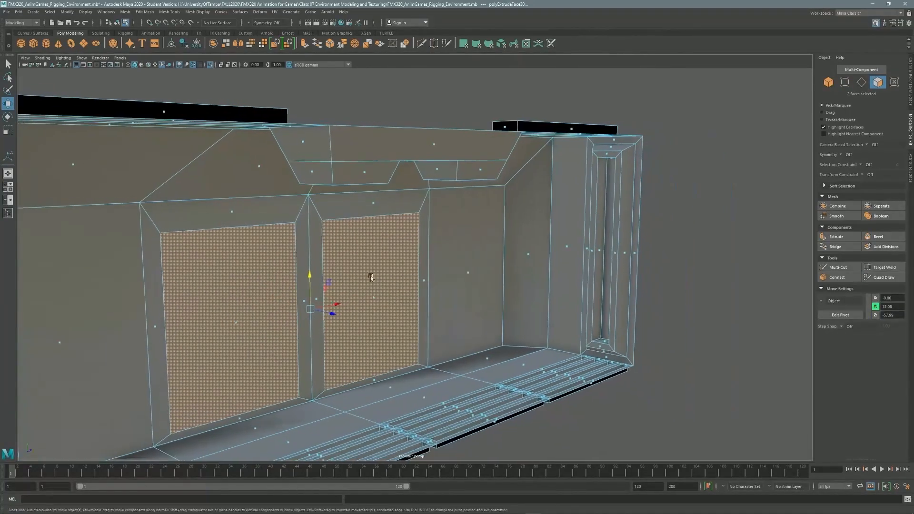
Recess the two inset back wall panels by extrusion, and extrude their faces again with offset 0.7 and thickness 2.7.
left_click(838, 240)
left_click_drag(138, 384, 136, 385)
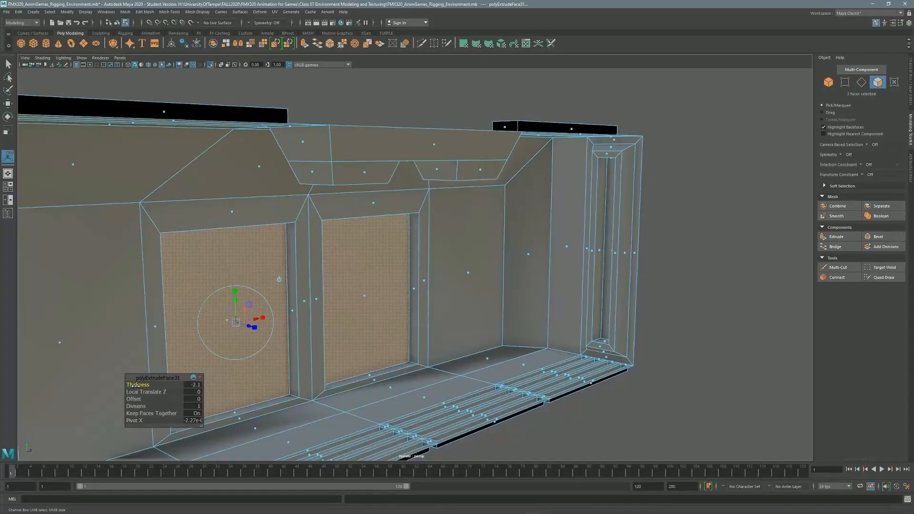
left_click(837, 236)
mouse_move(139, 399)
left_mouse_down()
mouse_move(148, 385)
mouse_move(157, 391)
mouse_move(137, 399)
mouse_move(143, 386)
left_mouse_up()
left_click(837, 237)
left_click_drag(281, 286, 58, 247, "alt")
left_click_drag(333, 260, 428, 270, "alt")
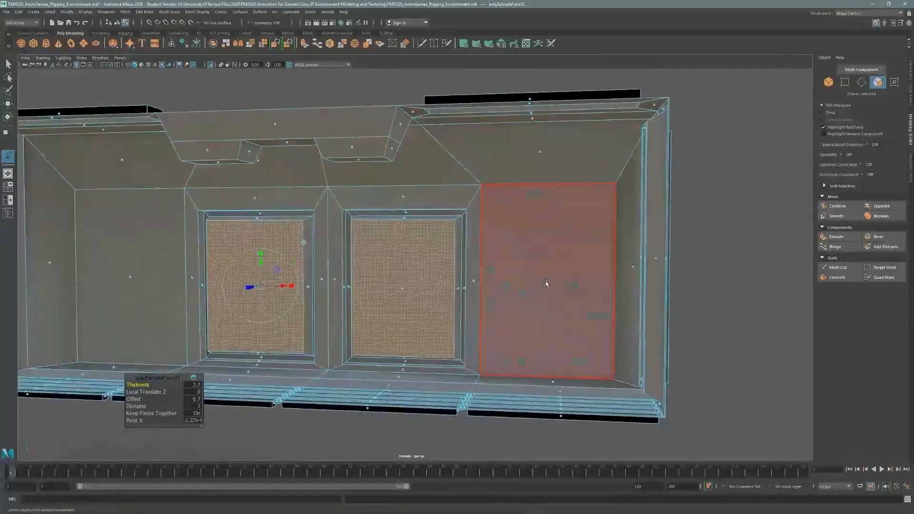
Divide the two outer back wall panels horizontally into thirds by connecting their vertical side edges.
left_click(546, 286)
left_click(862, 82)
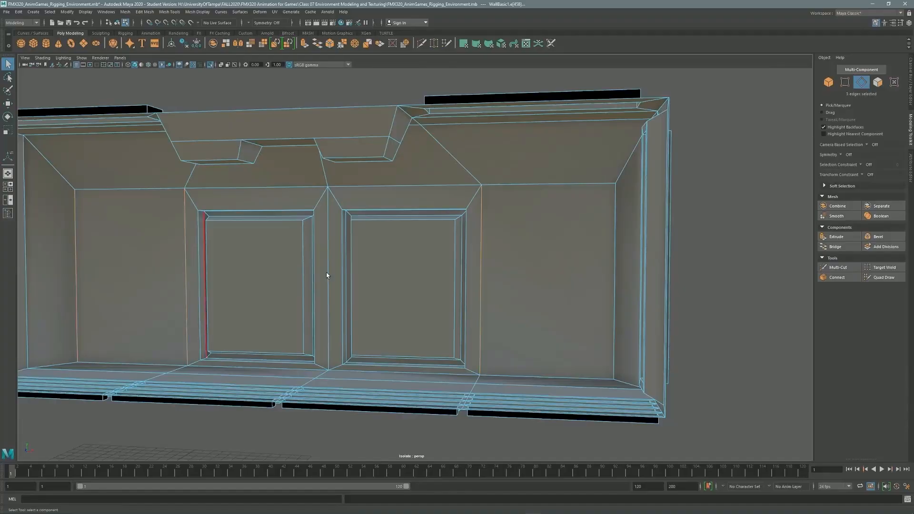
left_click(837, 277)
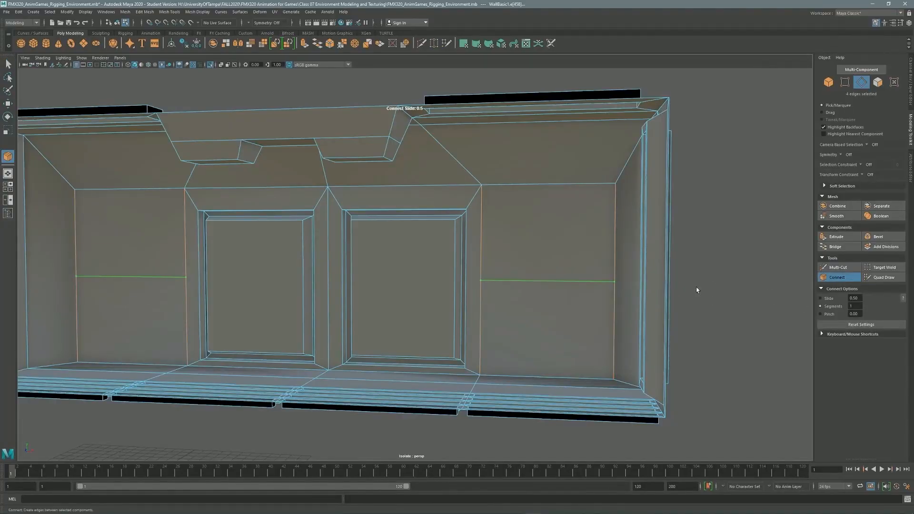
key("q")
Inset the four sloped upper faces and two end wall faces with an offset extrusion, and recess them with thickness -1.3.
left_click_drag(535, 253, 429, 241, "alt")
key("F11")
left_click(633, 231)
left_click(198, 239, "shift")
left_click_drag(198, 239, 324, 198, "alt")
left_click(281, 194, "shift")
left_click(386, 200, "shift")
left_click(531, 192, "shift")
left_click(664, 198, "shift")
left_click_drag(665, 198, 646, 229, "alt")
left_click(837, 237)
left_click(194, 414)
mouse_move(133, 399)
left_mouse_down()
mouse_move(144, 401)
mouse_move(148, 387)
mouse_move(136, 387)
left_mouse_up()
left_click(837, 236)
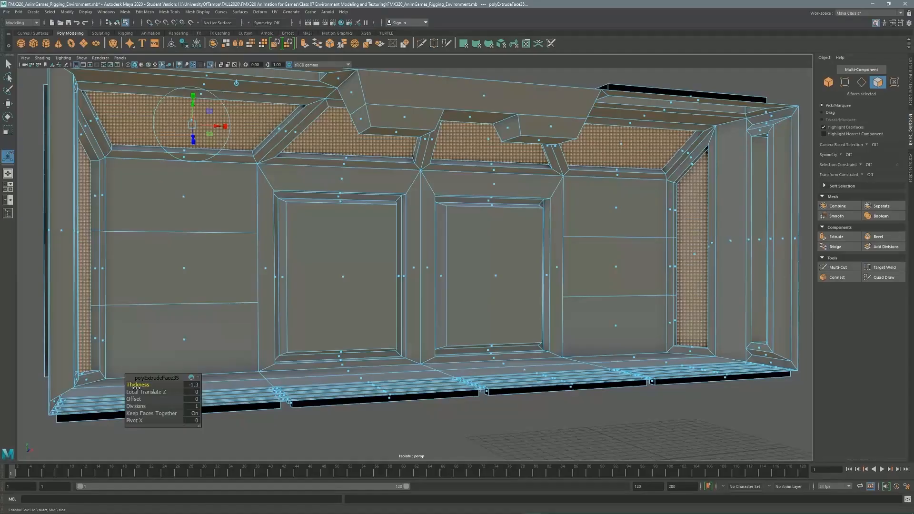
Connect three horizontal edges across the upper and lower thirds of both outer back wall panels.
key("q")
left_click(616, 208)
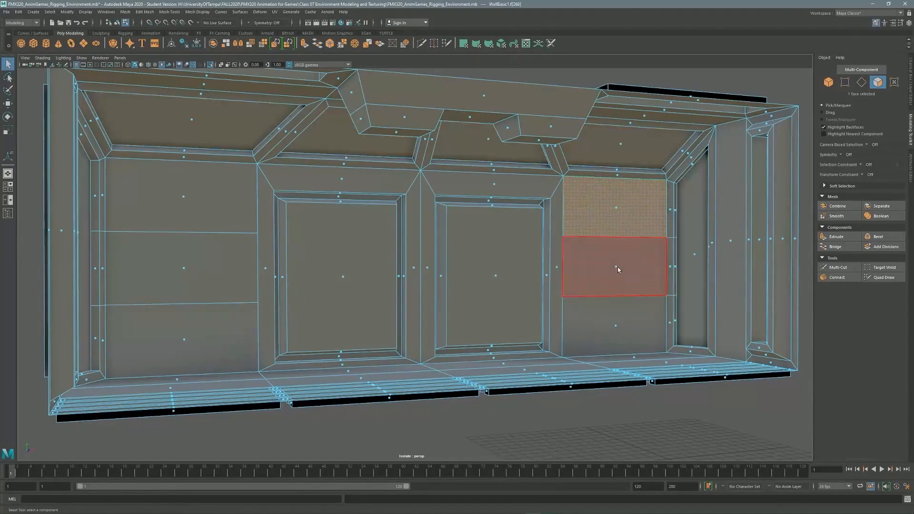
left_click(862, 83)
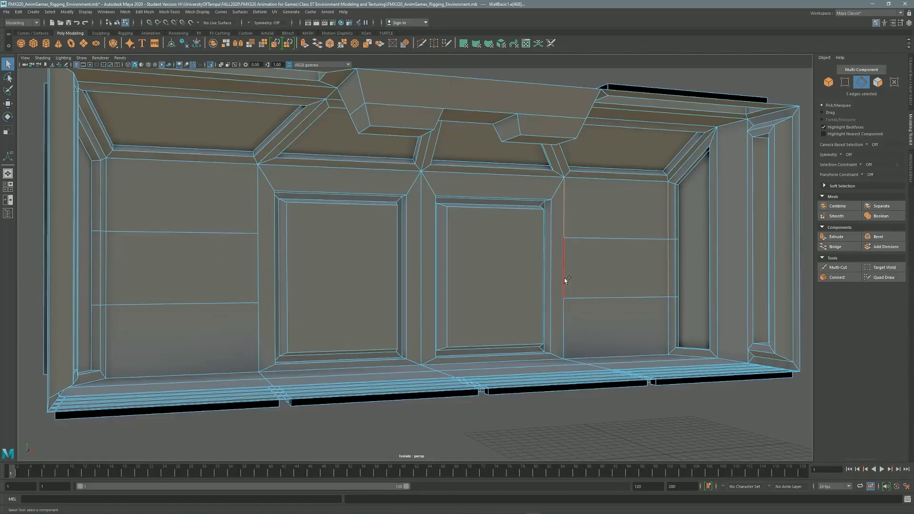
left_click_drag(618, 227, 591, 208, "alt")
key("ctrl+z")
key("ctrl+z")
key("ctrl+z")
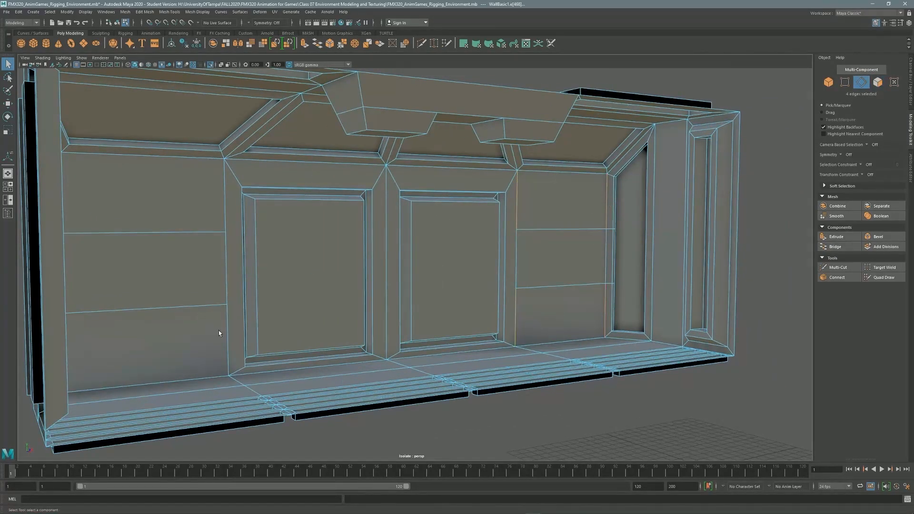
left_click_drag(210, 324, 156, 314, "alt")
left_click(276, 194, "shift")
left_click_drag(285, 195, 362, 162, "alt")
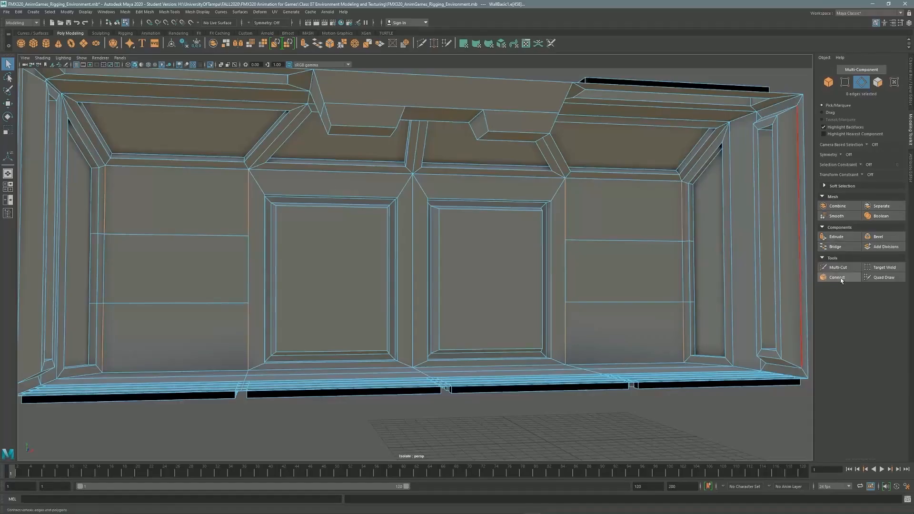
left_click(842, 279)
Extrude all the horizontal strip faces above and below the outer panels' middle sections into separate slats, using offset and thickness.
key("F11")
left_click(628, 188)
left_click(628, 203, "shift")
left_click(626, 218, "shift")
left_click(624, 233, "shift")
left_click(622, 310, "shift")
left_click(624, 325, "shift")
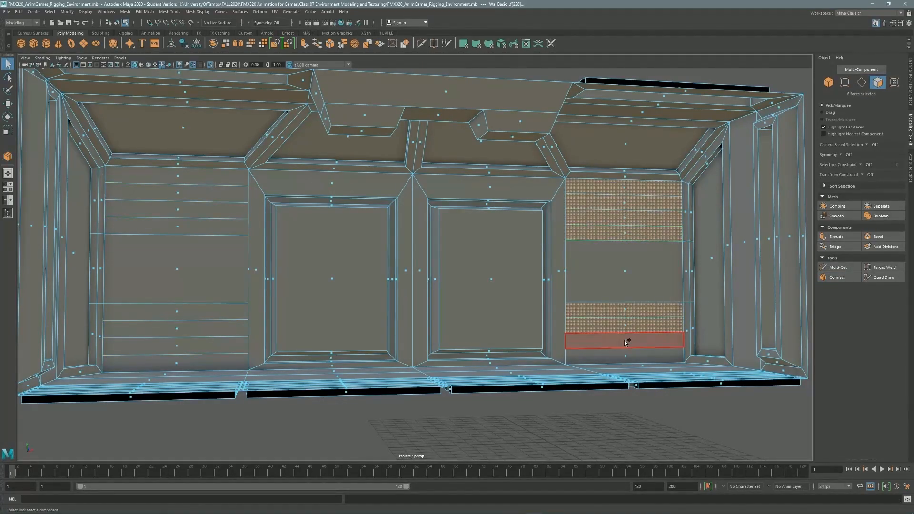
left_click(625, 342, "shift")
left_click(625, 355, "shift")
left_click(180, 179, "shift")
left_click(178, 193, "shift")
left_click(178, 209, "shift")
left_click(177, 227, "shift")
left_click(176, 311, "shift")
left_click(177, 329, "shift")
left_click(177, 363, "shift")
left_click_drag(333, 251, 494, 189, "alt")
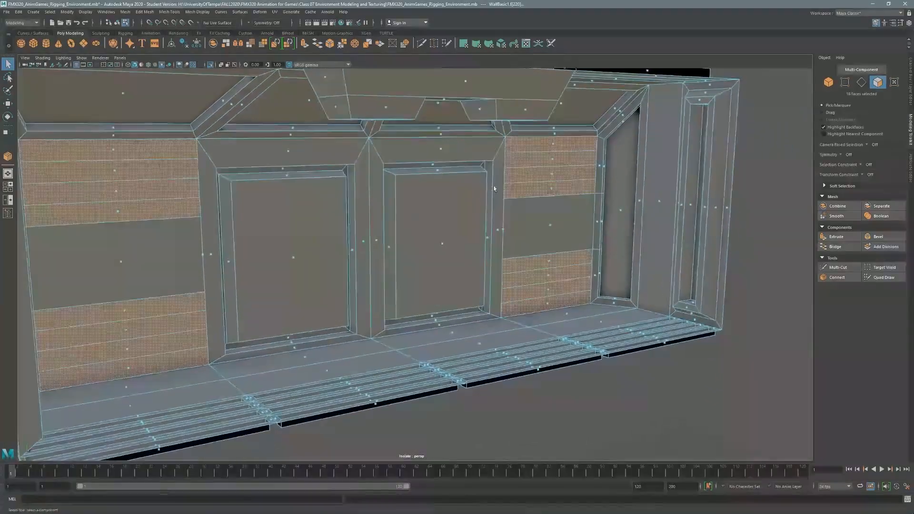
left_click(848, 242)
mouse_move(139, 399)
left_mouse_down()
mouse_move(149, 385)
mouse_move(143, 400)
left_mouse_up()
left_click_drag(158, 305, 185, 338, "alt")
left_click_drag(142, 385, 140, 386)
Inset the middle face of both outer back wall panels and recess it with an extrusion thickness of -0.9.
left_click_drag(336, 267, 429, 191, "alt")
left_click(510, 205)
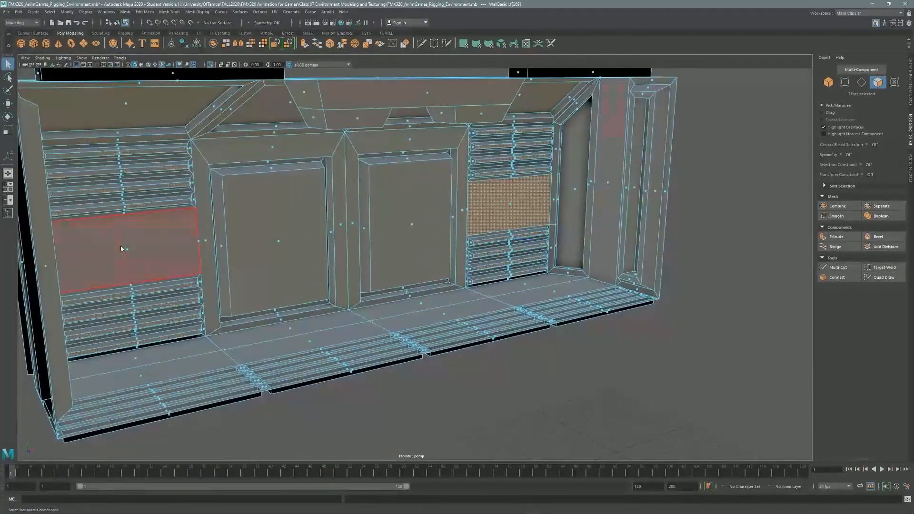
left_click(119, 253, "shift")
key("ctrl+e")
left_click_drag(136, 399, 143, 385)
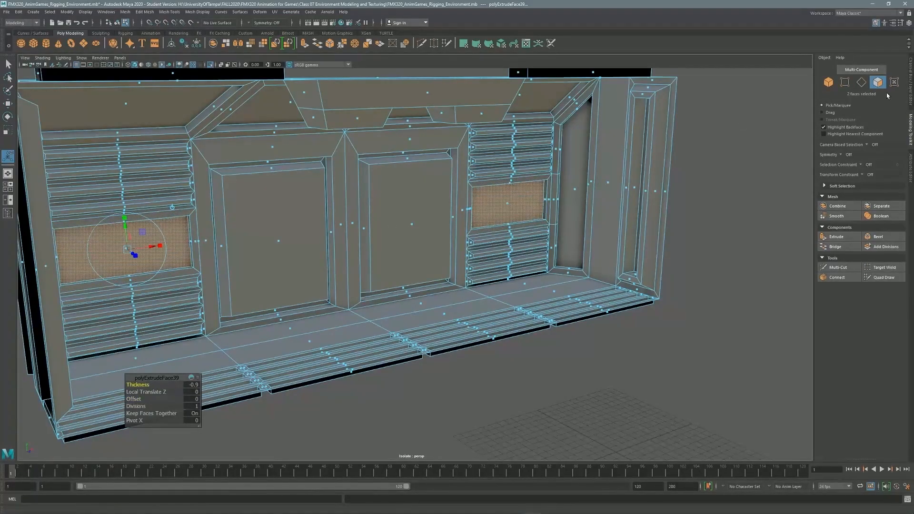
Divide both central door panels into a four-by-four grid by connecting edges with 3 segments in each direction.
left_click(861, 82)
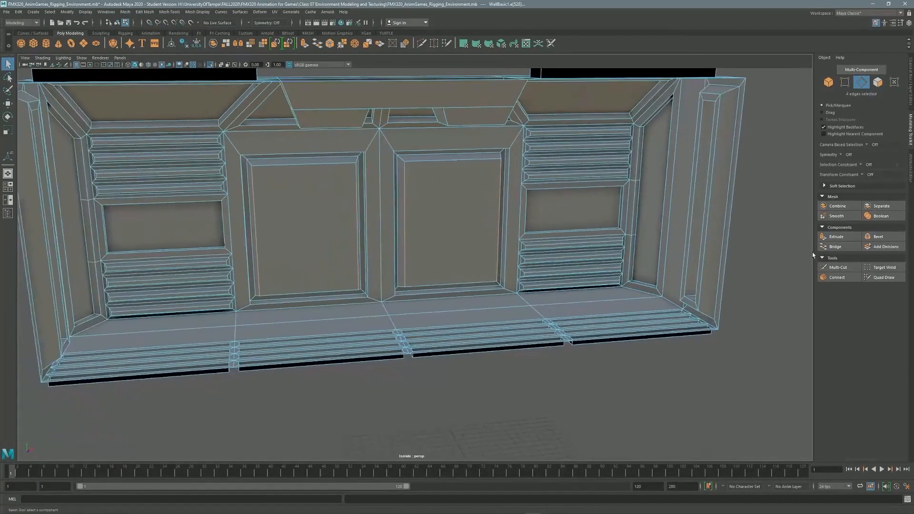
left_click(837, 277)
left_click_drag(471, 222, 495, 199, "alt")
key("q")
left_click_drag(267, 163, 270, 186, "alt")
left_click(271, 173)
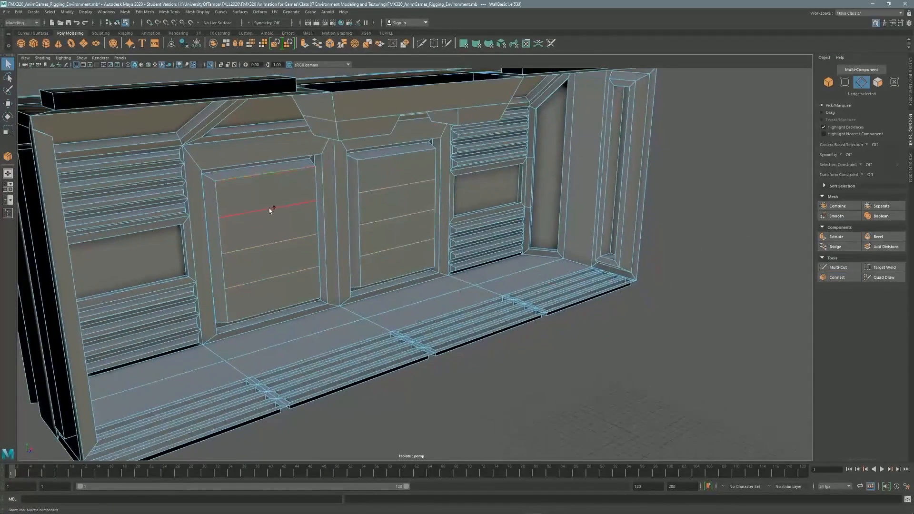
left_click(398, 276, "shift")
left_click(838, 277)
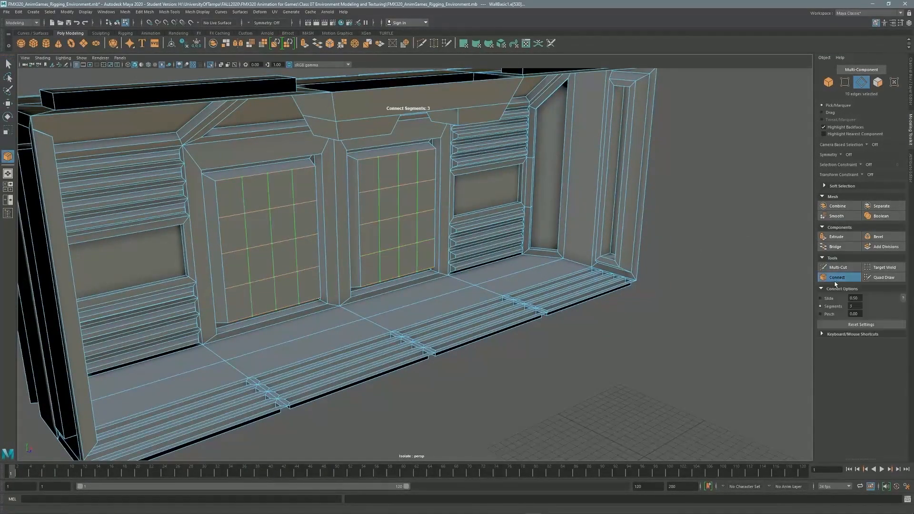
key("q")
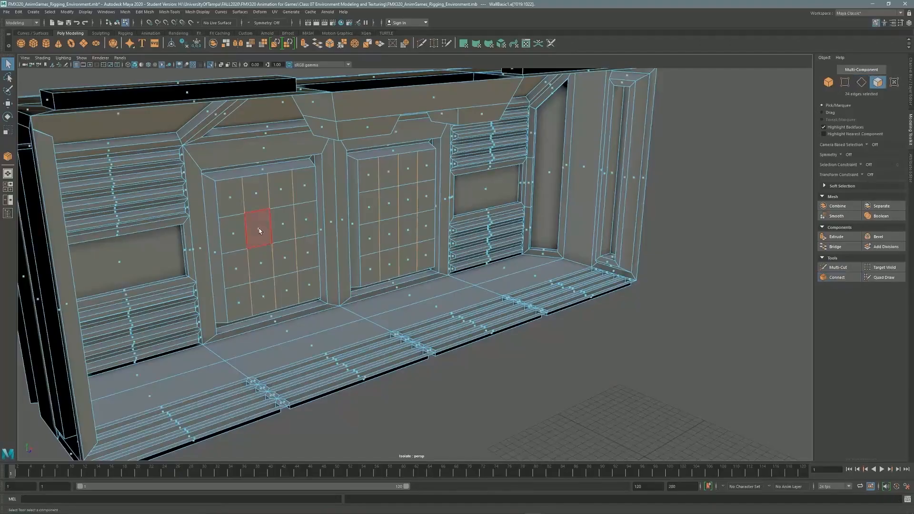
Extrude a mirrored L-shaped group of grid faces on both door panels inward with thickness -1.6.
left_click_drag(259, 231, 284, 228)
left_click_drag(399, 213, 343, 224, "alt")
left_click(265, 263, "shift")
left_click(415, 254, "shift")
left_click_drag(415, 254, 450, 262, "alt")
left_click(837, 236)
left_click_drag(143, 390, 139, 385)
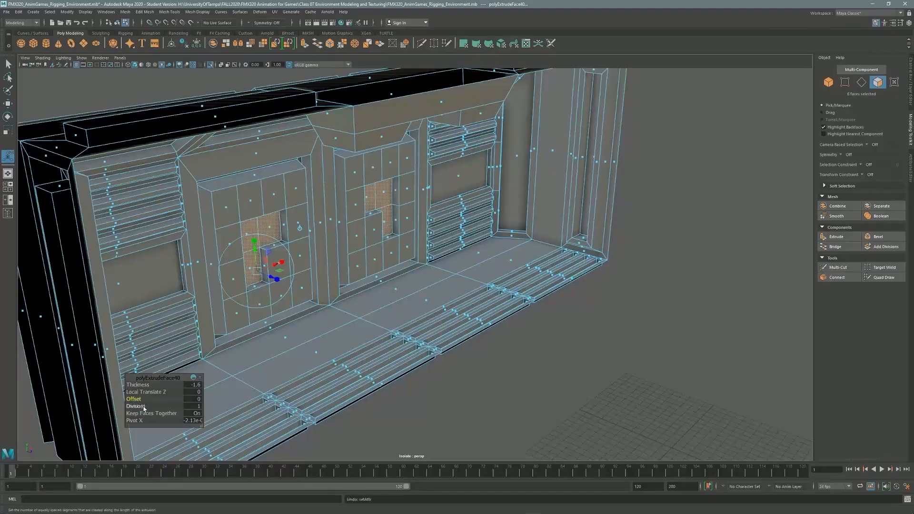
Extrude the recessed L-shaped faces again with offset 0.7 and thickness 1.4, leaving a groove around them.
left_click_drag(324, 282, 286, 281, "alt")
key("ctrl+e")
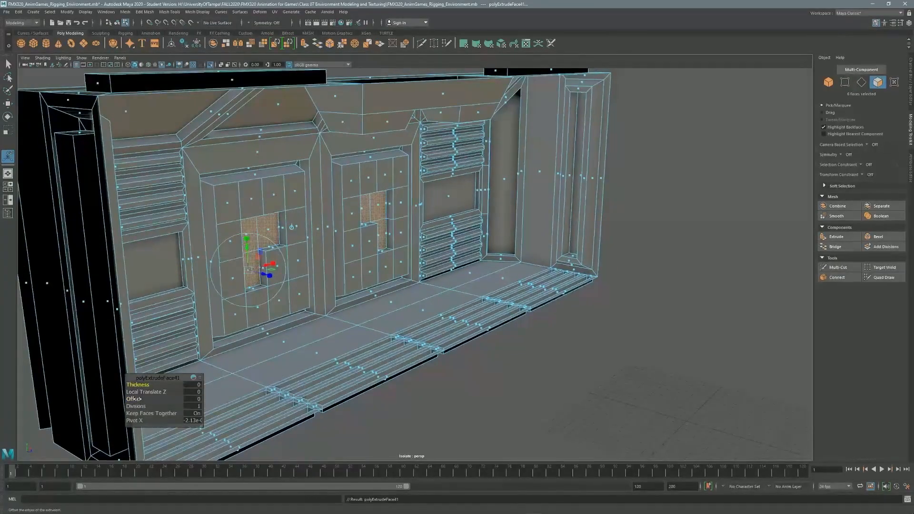
left_click_drag(143, 385, 150, 386)
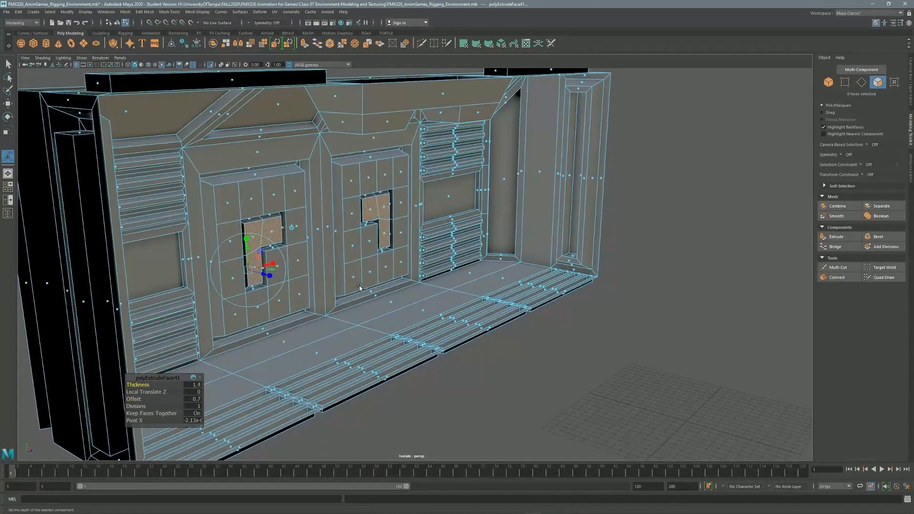
scroll(223, 286, "down", 5)
Return to object mode and turn off isolation of the back wall to show all the wall frames.
key("q")
mouse_move(224, 286)
left_mouse_down("alt")
mouse_move(280, 228)
mouse_move(333, 227)
left_mouse_up("alt")
key("F8")
mouse_move(449, 223)
left_mouse_down("alt")
mouse_move(481, 224)
mouse_move(394, 232)
mouse_move(699, 165)
left_mouse_up("alt")
left_click(82, 58)
left_click(184, 67)
Rename the WallBasic1 back wall object in the Outliner.
left_click_drag(354, 210, 334, 267, "alt")
left_click(333, 276)
left_click(8, 213)
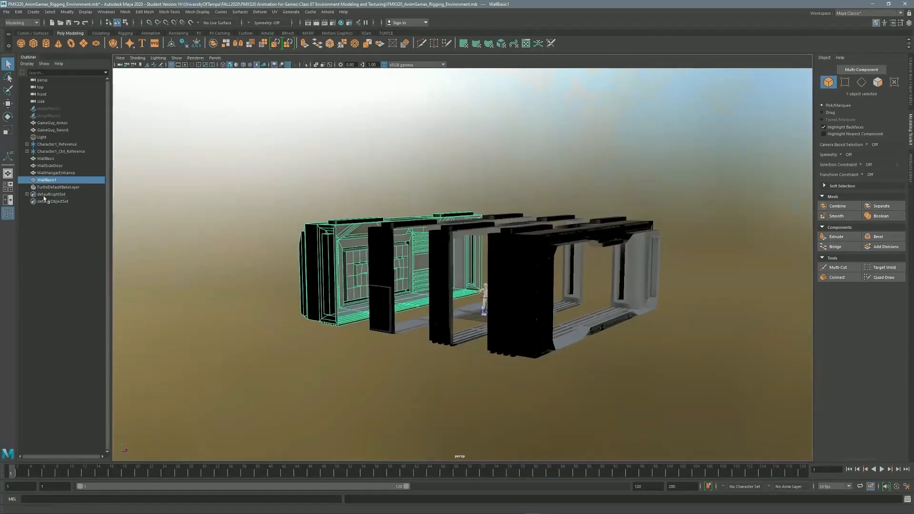
double_click(53, 181)
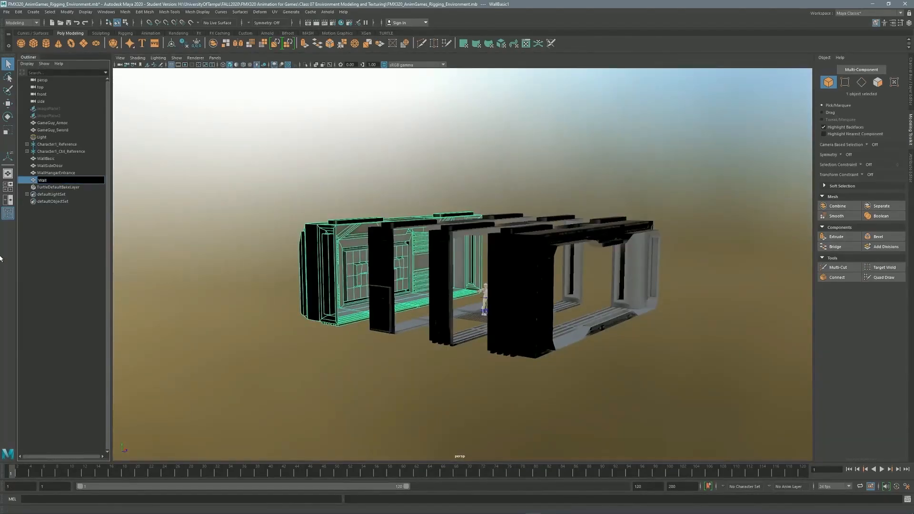
left_click(62, 247)
left_click(7, 213)
Create a cube, enlarge it evenly and place it on the floor beside the character.
left_click_drag(482, 285, 441, 281, "alt")
left_click_drag(338, 315, 471, 289, "alt")
key("r")
key("w")
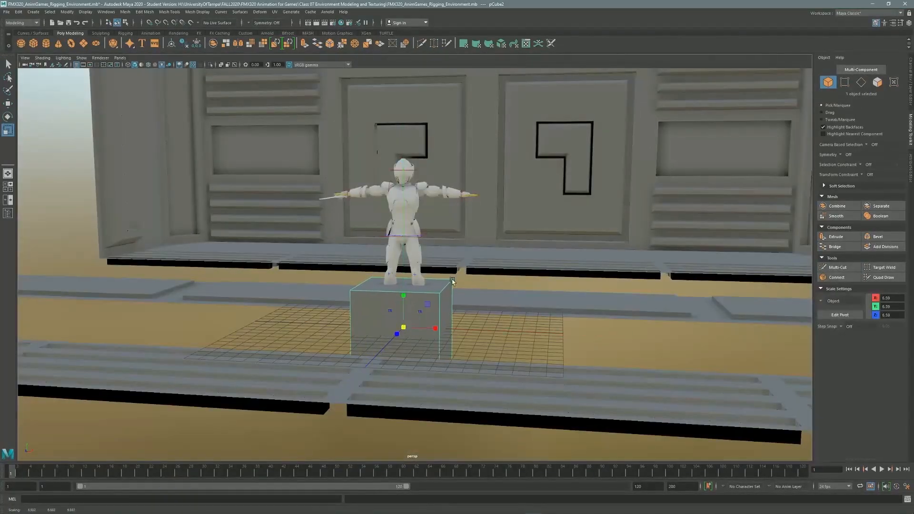
left_click_drag(402, 297, 402, 212)
key("space")
key("space")
scroll(364, 344, "up", 2)
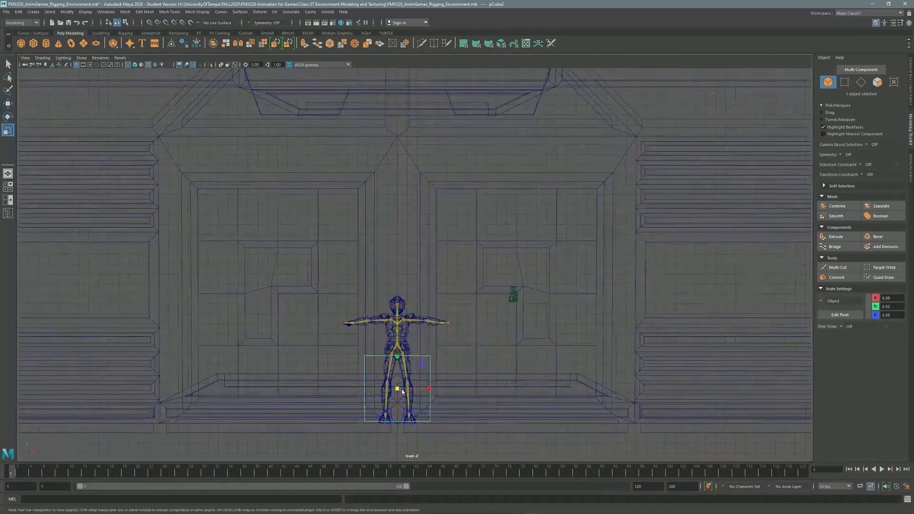
left_click_drag(419, 367, 537, 248)
key("space")
key("space")
Bevel the edges of the cube with a fraction of 0.15.
key("F10")
left_click(467, 249)
left_click(513, 270, "shift")
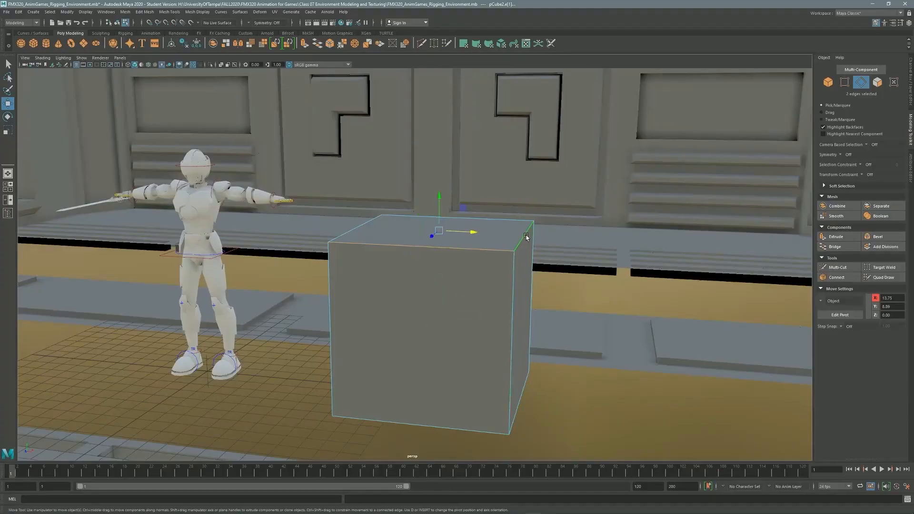
left_click(492, 251, "shift")
left_click_drag(492, 252, 486, 289, "alt")
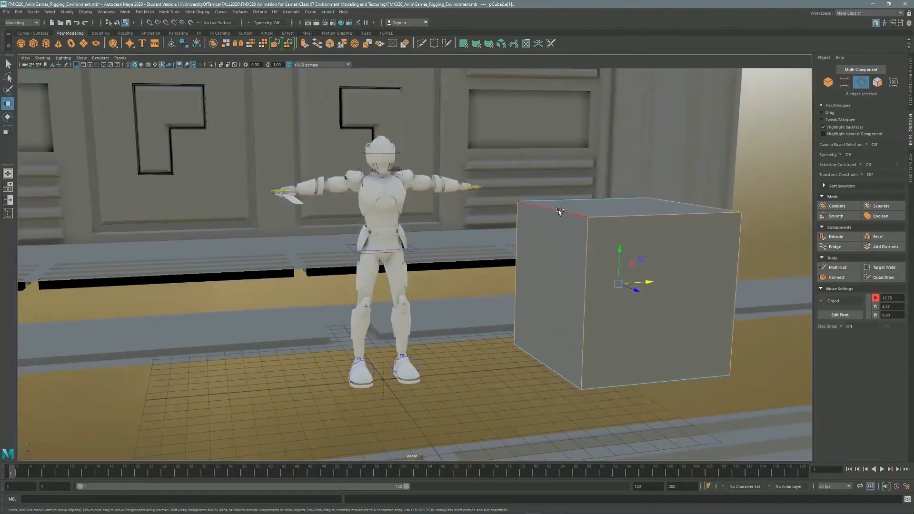
left_click(495, 292, "shift")
left_click_drag(606, 216, 667, 266, "alt")
left_click(555, 285, "shift")
left_click(877, 237)
left_click_drag(137, 385, 179, 384)
type("0.0")
key("BackSpace")
type("15")
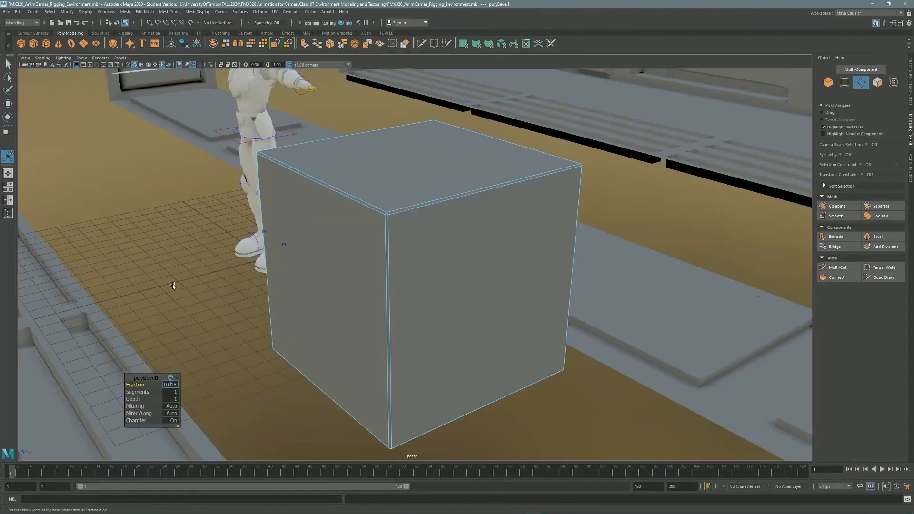
key("Return")
Insert centred edge loops around the cube in all three directions with Multi-Cut.
left_click_drag(434, 234, 555, 126, "alt")
key("ctrl+shift+x")
left_click(542, 215, "ctrl")
left_click_drag(542, 215, 530, 247, "alt")
left_click(447, 215, "ctrl")
middle_click(454, 270, "ctrl")
left_click_drag(453, 229, 429, 278, "alt")
Connect the bevel edges meeting at the first two upper corners of the cube to cut diagonals across its faces.
key("q")
left_click(464, 235)
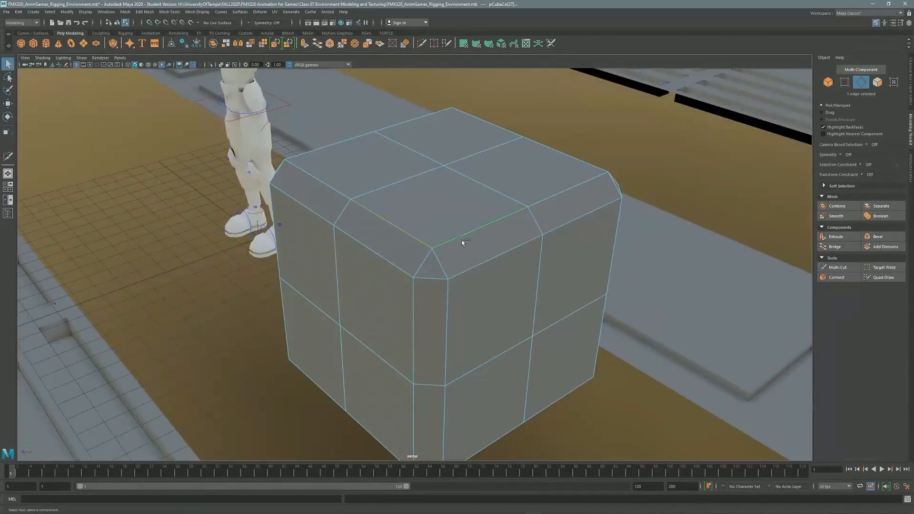
left_click(457, 216)
left_click_drag(465, 196, 478, 271, "alt")
left_click(438, 344, "shift")
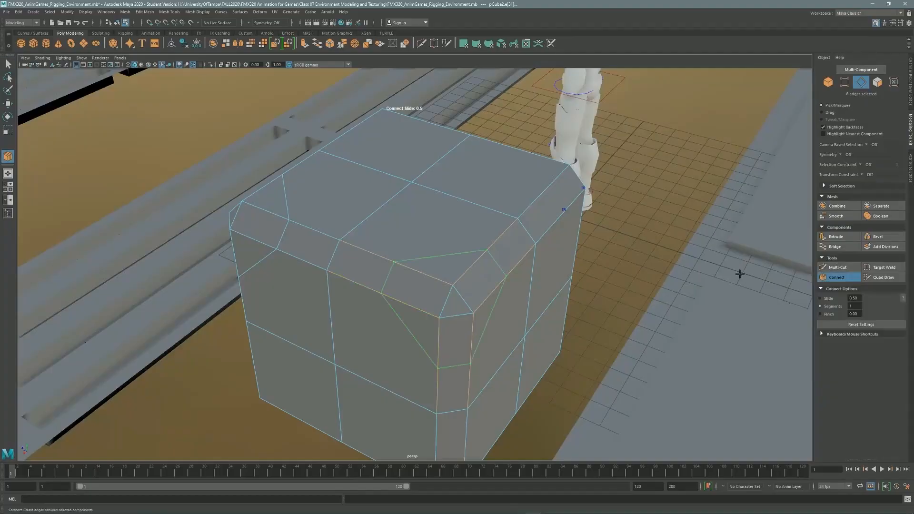
left_click_drag(440, 334, 466, 219, "alt")
Connect the bevel edges around the remaining two upper corners of the cube with one segment.
left_click_drag(469, 321, 419, 266, "alt")
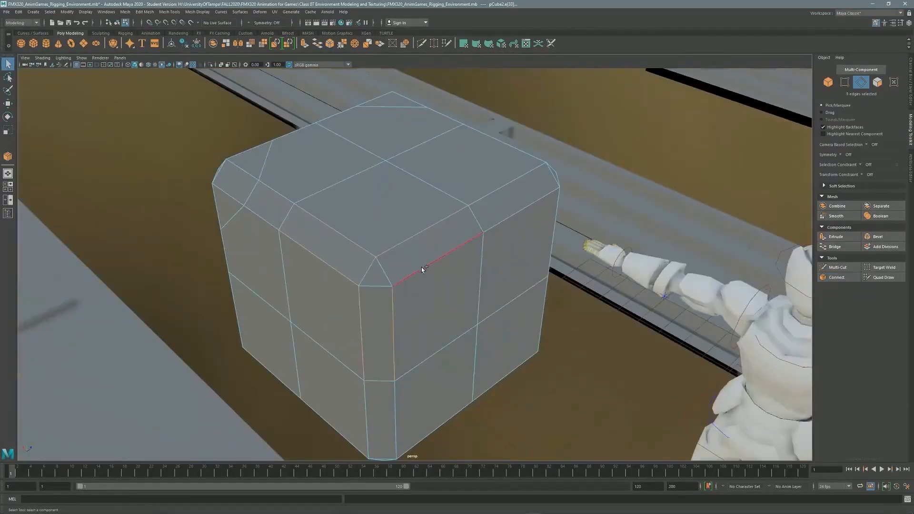
left_click_drag(456, 219, 379, 239, "alt")
left_click(379, 240)
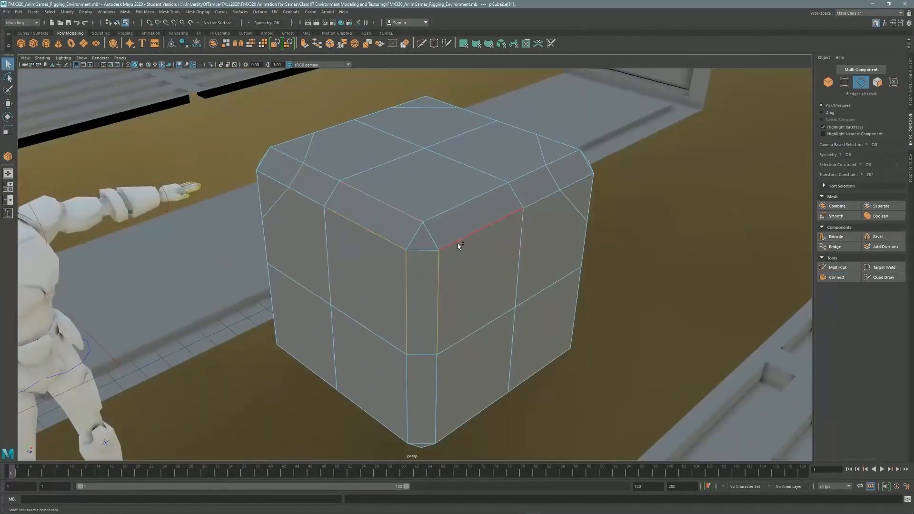
left_click(838, 278)
key("ctrl+z")
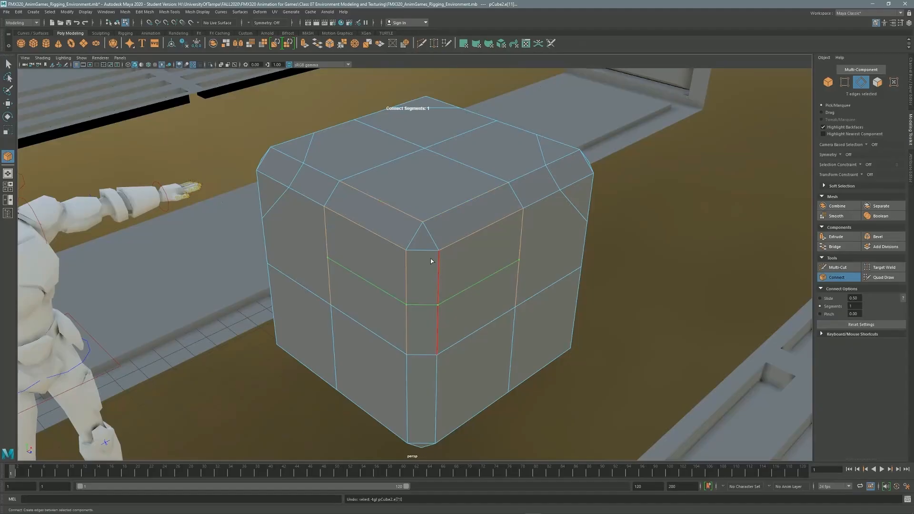
left_click(468, 239, "shift")
key("q")
Connect the bevel edges meeting at the first two lower corners of the cube to cut diagonals across its faces.
left_click_drag(550, 265, 514, 195, "alt")
left_click(312, 209)
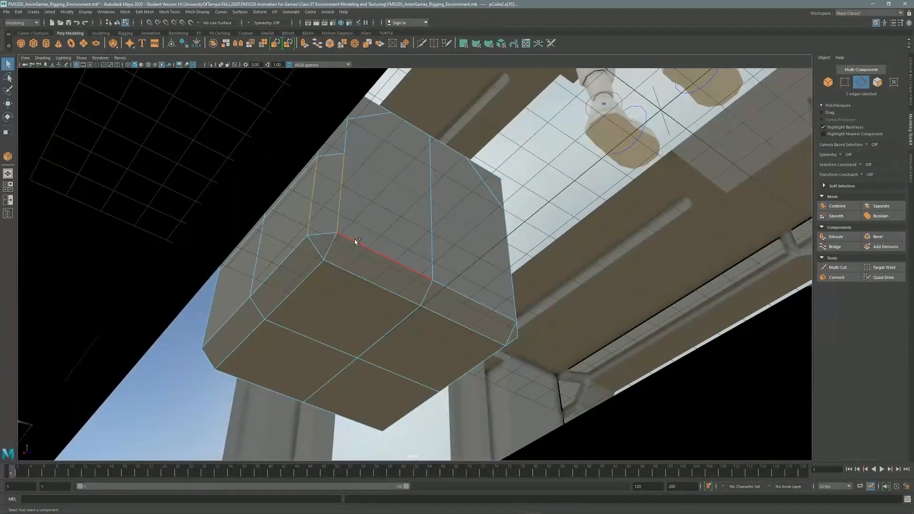
left_click(836, 279)
left_click_drag(524, 248, 382, 259, "alt")
key("q")
left_click(469, 242)
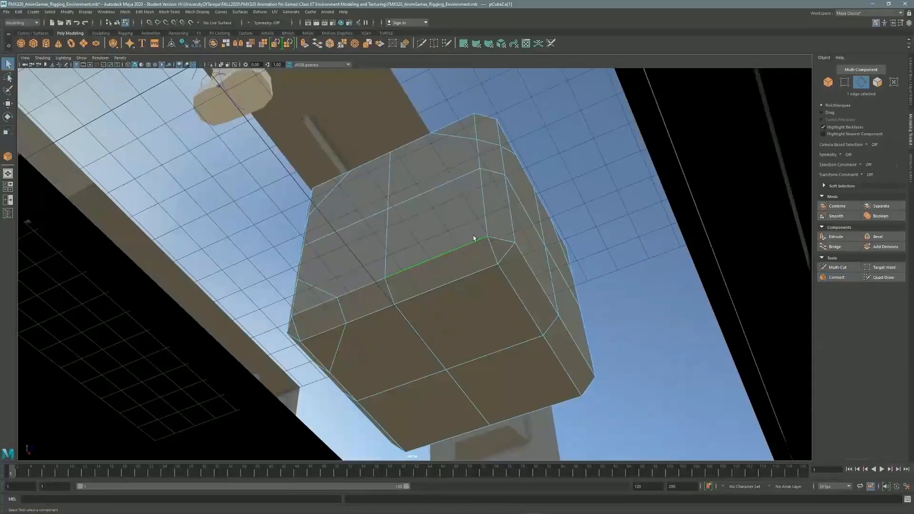
double_click(481, 270)
Connect the bevel edges around the remaining two lower corners of the cube.
left_click_drag(481, 270, 402, 150, "alt")
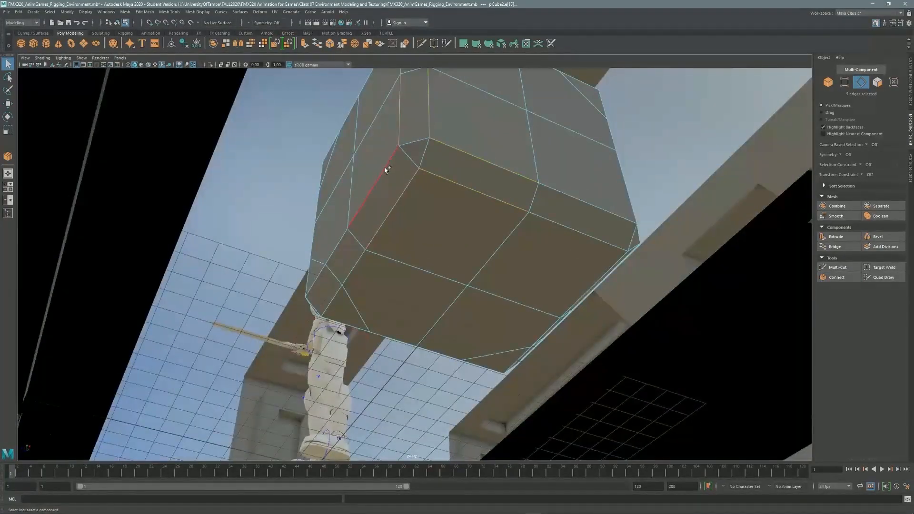
left_click(838, 279)
left_click_drag(562, 228, 403, 131, "alt")
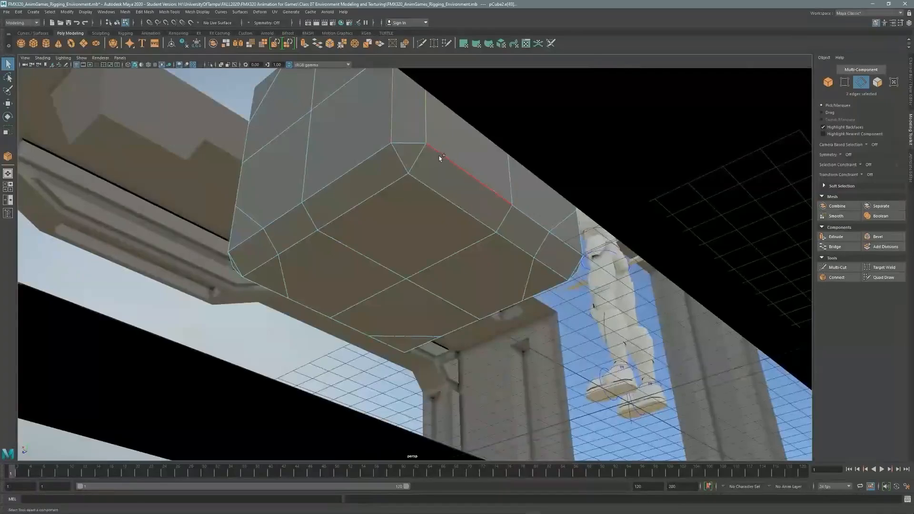
left_click(410, 155)
left_click(852, 281)
left_click_drag(378, 187, 406, 225, "alt")
key("F11")
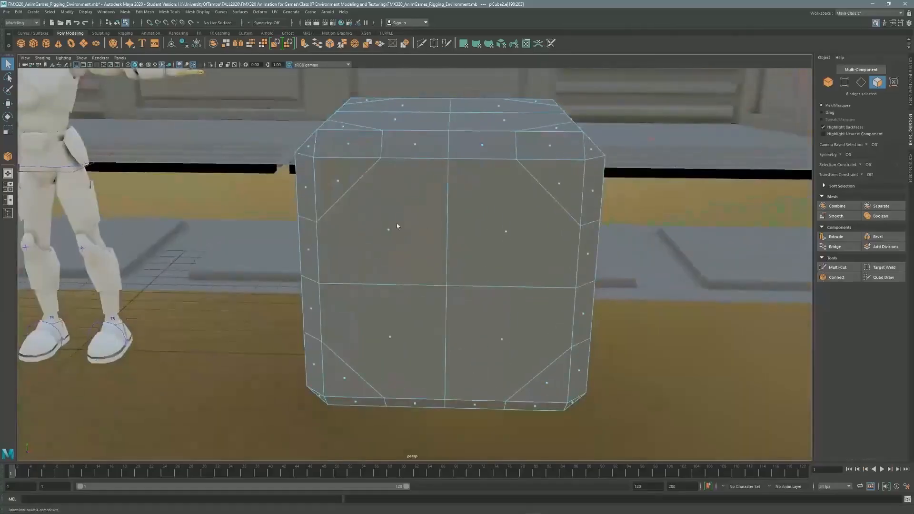
left_click(504, 258)
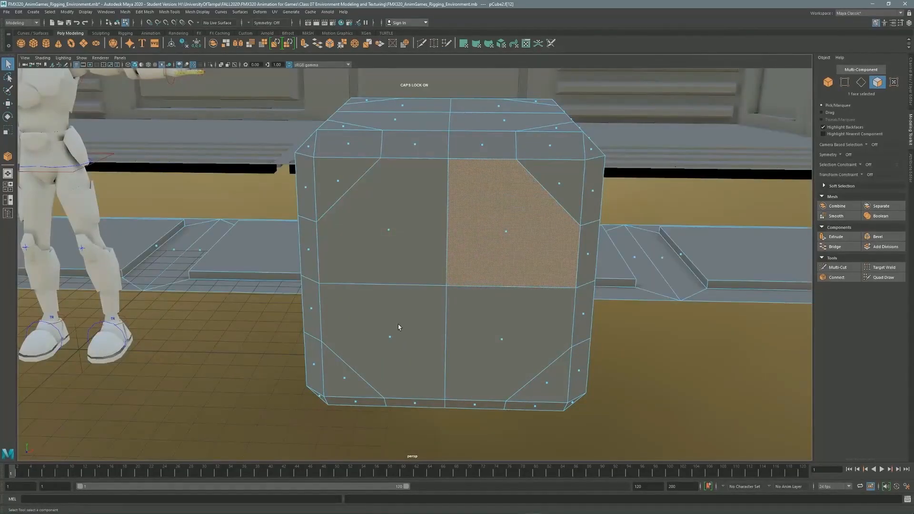
left_click(389, 229)
left_click(581, 219)
left_click(831, 87)
left_click(879, 84)
key("ctrl+z")
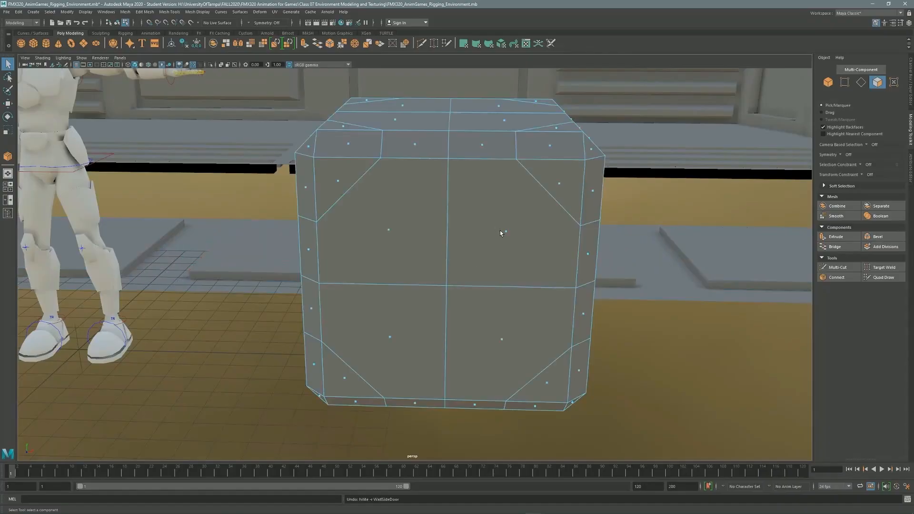
Isolate the cube in the viewport so that the rest of the environment is hidden.
left_click_drag(526, 339, 536, 318, "alt")
left_click(81, 58)
mouse_move(111, 71)
left_click(165, 78)
key("ctrl+z")
left_click(80, 58)
left_click(164, 78)
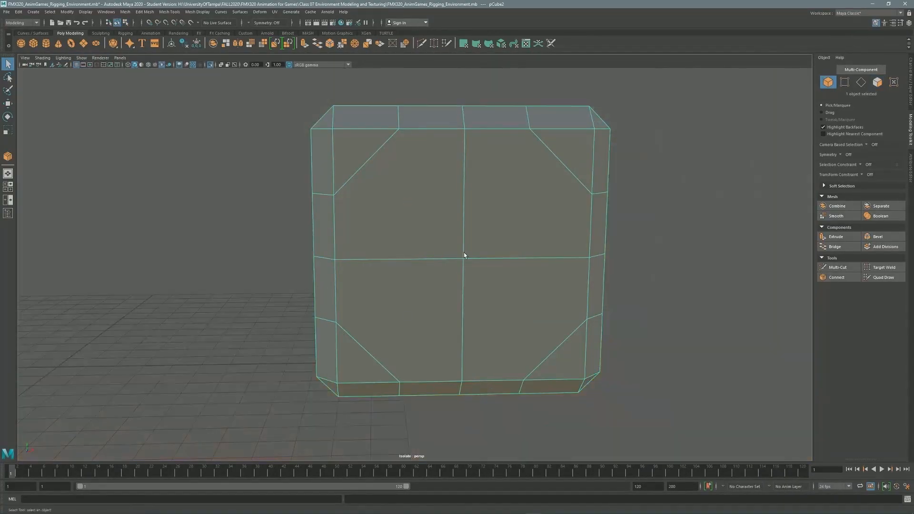
Select the four large central faces on each of two adjacent vertical sides of the isolated cube.
left_click(391, 207)
left_click(497, 233, "shift")
mouse_move(426, 219)
left_mouse_down("alt")
mouse_move(469, 202)
mouse_move(429, 205)
left_mouse_up("alt")
left_click(398, 234, "shift")
left_click(324, 300, "shift")
left_click(322, 212, "shift")
left_click(399, 328, "shift")
Add the four central faces on the cube's top and on its third vertical side to the selection.
left_click_drag(425, 148, 410, 176, "alt")
left_click(377, 122, "shift")
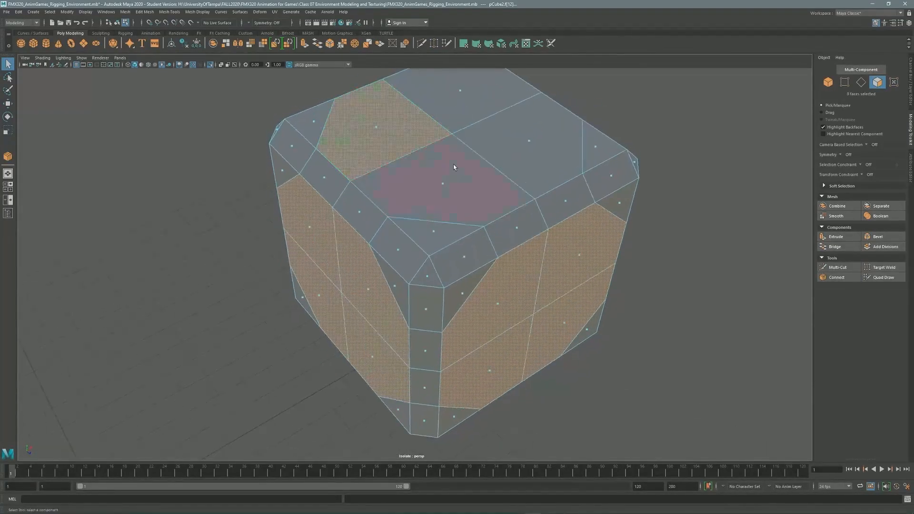
left_click(523, 145, "shift")
left_click(461, 107, "shift")
left_click(443, 181, "shift")
left_click_drag(562, 186, 428, 149, "alt")
left_click(455, 267, "shift")
left_click(334, 270, "shift")
left_click(362, 336, "shift")
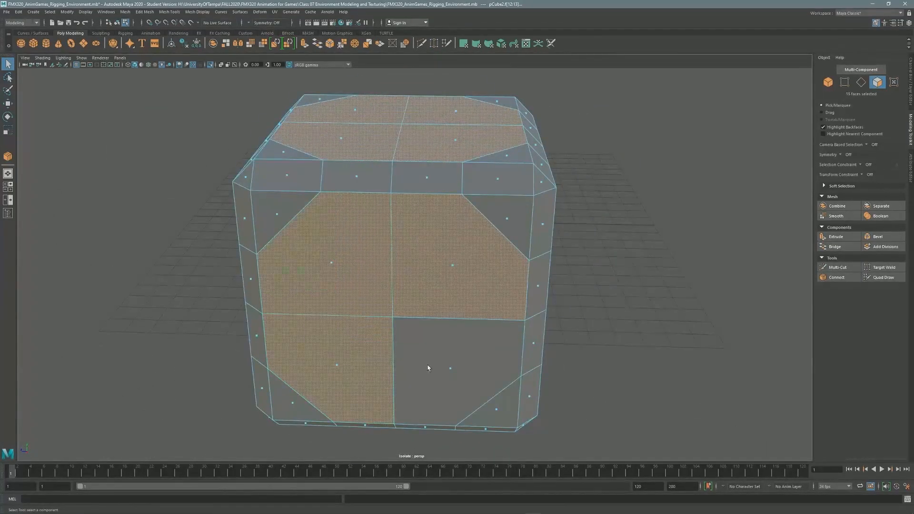
left_click(436, 346, "shift")
Add the four central faces on the cube's last vertical side and on its underside to the selection.
left_click_drag(519, 243, 449, 214, "alt")
left_click(445, 219, "shift")
left_click(491, 309, "shift")
left_click(490, 234, "shift")
left_click(415, 346, "shift")
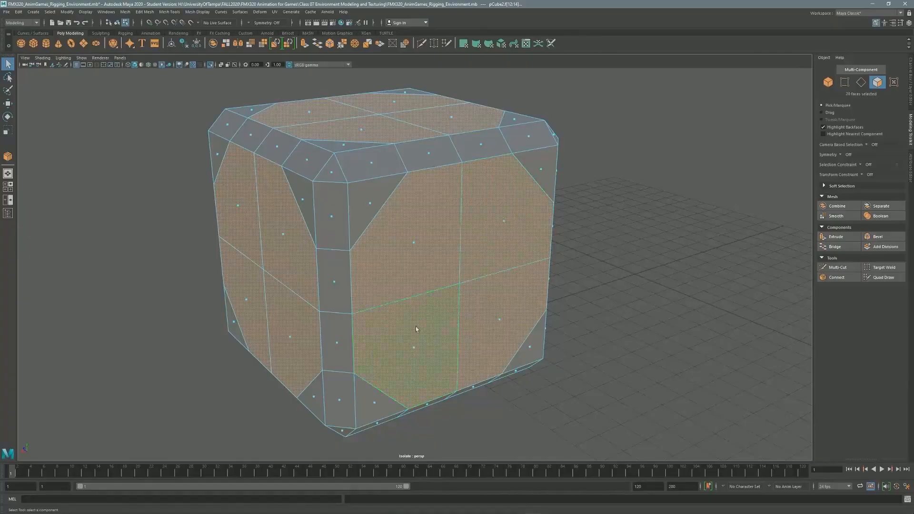
left_click_drag(414, 346, 372, 270, "alt")
left_click(373, 270, "shift")
left_click(386, 374, "shift")
left_click(308, 327, "shift")
left_click(452, 319, "shift")
left_click_drag(452, 319, 314, 400, "alt")
Extrude the selected central faces with an offset of 1.89 and circularize the inset faces.
left_click(837, 237)
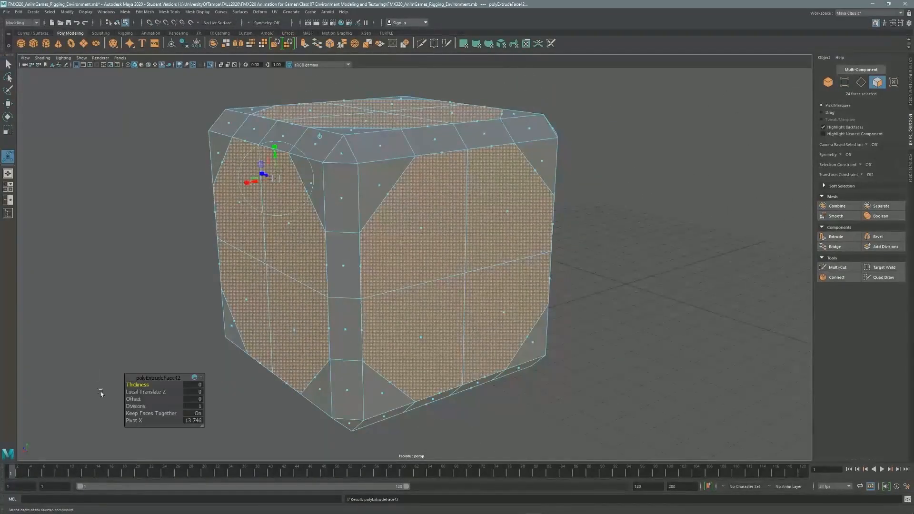
left_click_drag(134, 399, 197, 399)
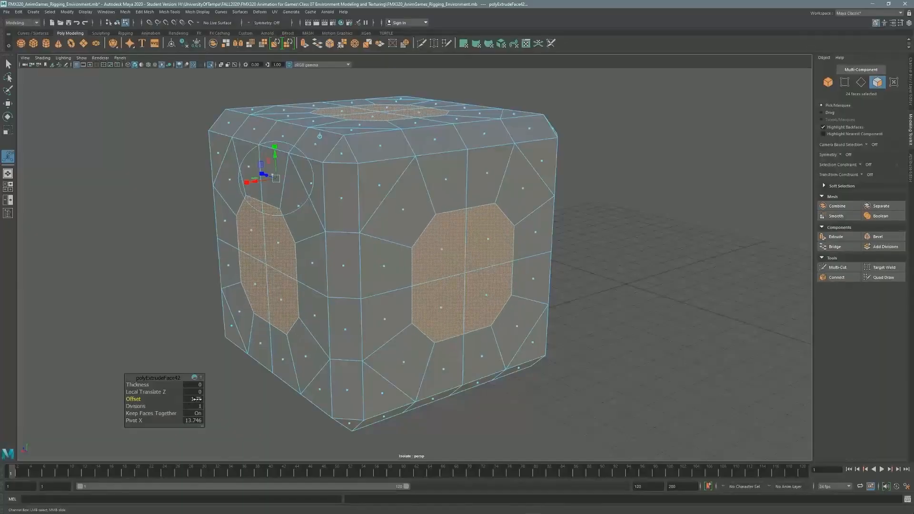
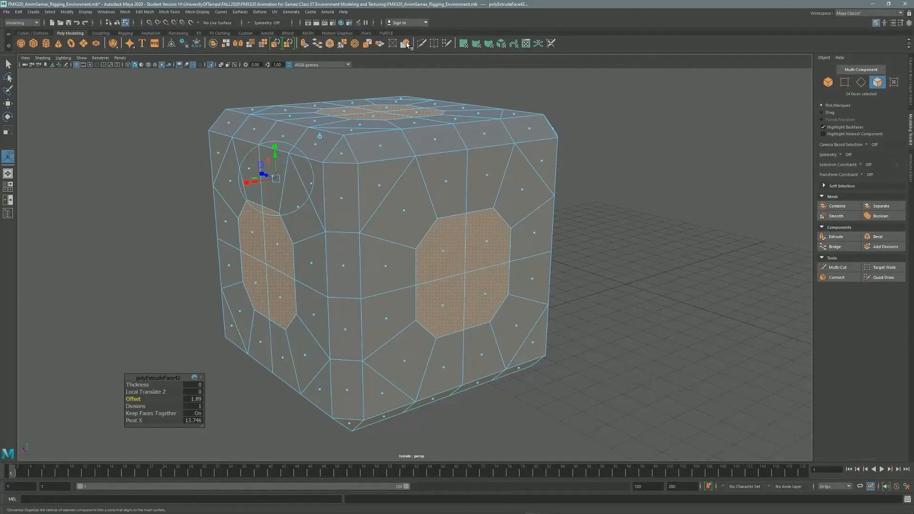
left_click(404, 45)
Select all bevel and triangular faces around the first two upper corners of the cube.
left_click_drag(447, 179, 426, 198, "alt")
key("q")
left_click(426, 198)
left_click(388, 214, "shift")
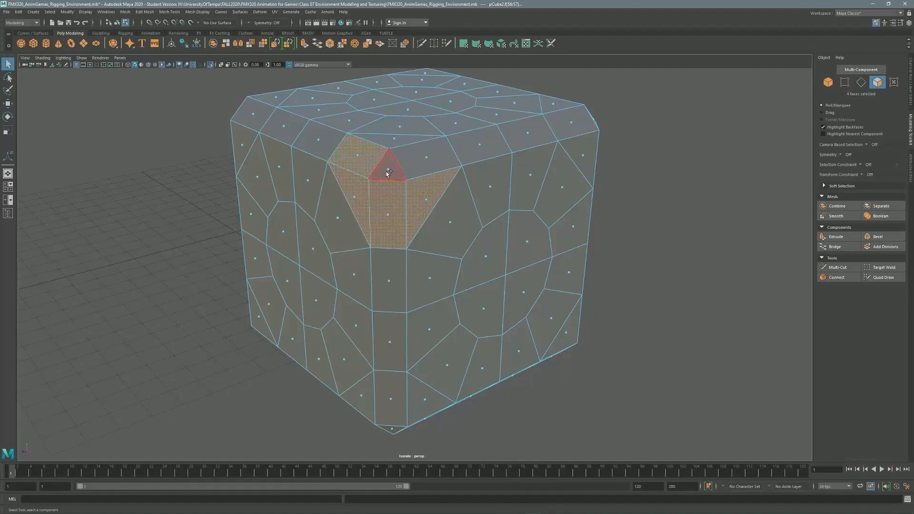
left_click(390, 140, "shift")
left_click_drag(390, 140, 336, 205, "alt")
left_click(341, 231, "shift")
left_click(345, 191, "shift")
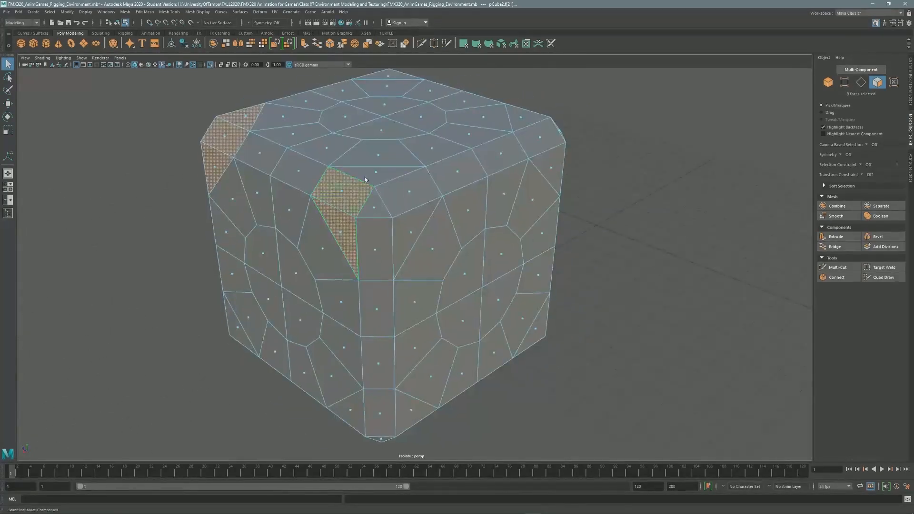
left_click(411, 234, "shift")
left_click(410, 193, "shift")
Add the faces around the other two upper corners of the cube to the selection.
left_click_drag(411, 192, 372, 202, "alt")
left_click(520, 207, "shift")
left_click(515, 183, "shift")
left_click(512, 155, "shift")
left_click_drag(513, 155, 437, 172, "alt")
left_click(435, 206, "shift")
left_click_drag(435, 205, 456, 223, "alt")
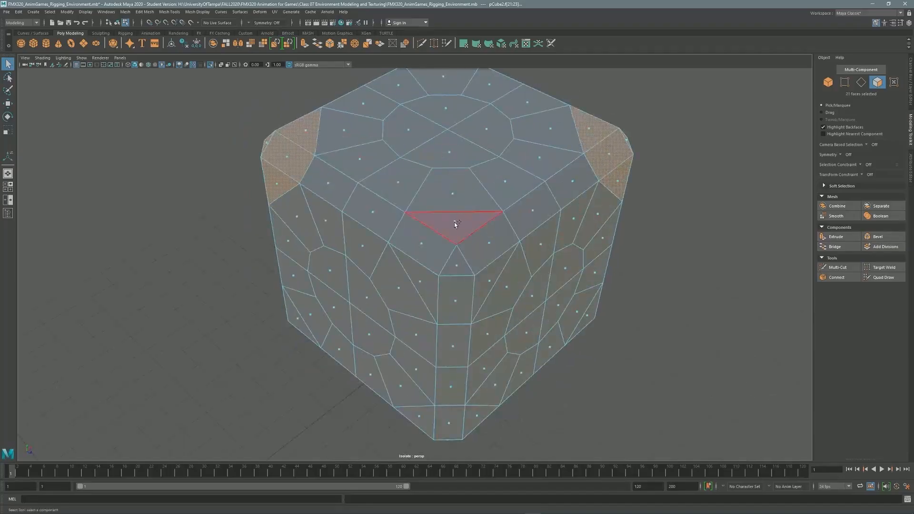
left_click(429, 282, "shift")
Add the faces around the cube's lower corners to the selection with the Paint Selection tool.
left_click_drag(429, 282, 450, 219, "alt")
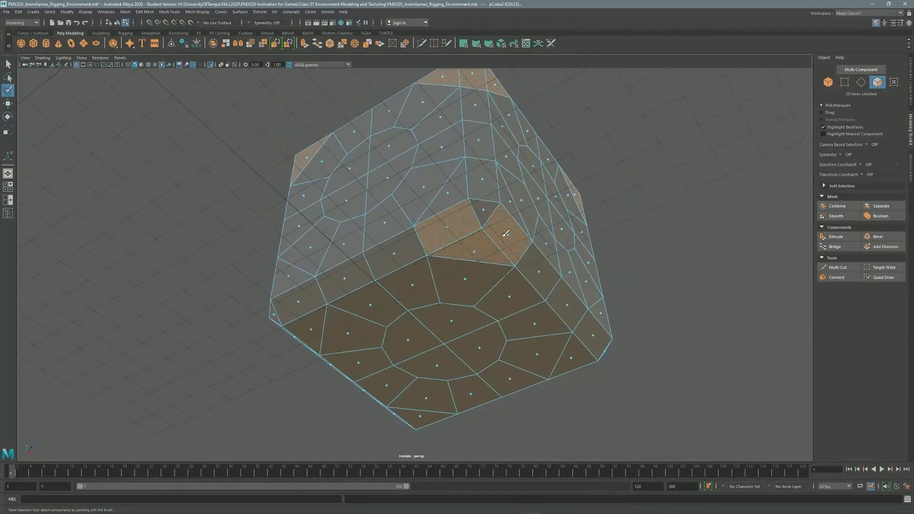
left_click(454, 192, "shift")
key("space")
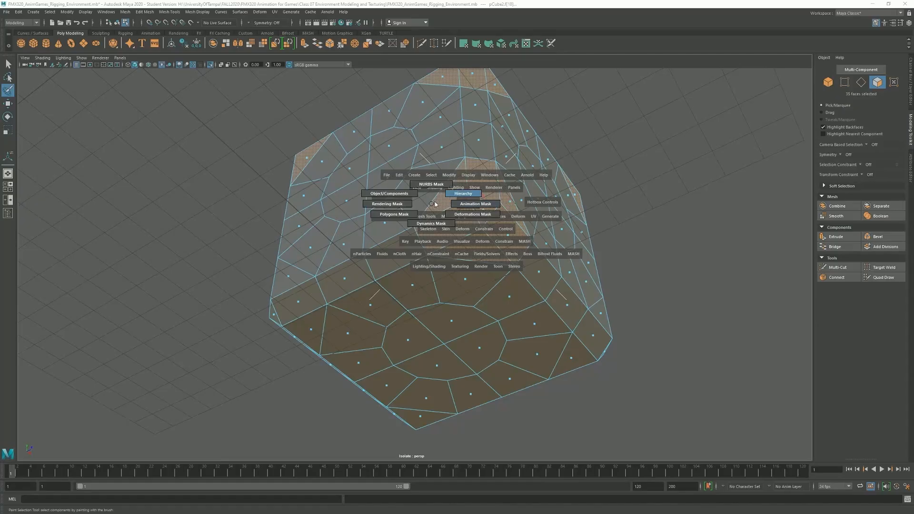
key("space")
mouse_move(326, 266)
left_mouse_down("alt")
mouse_move(443, 230)
mouse_move(469, 249)
left_mouse_up("alt")
left_click_drag(370, 245, 527, 288, "alt")
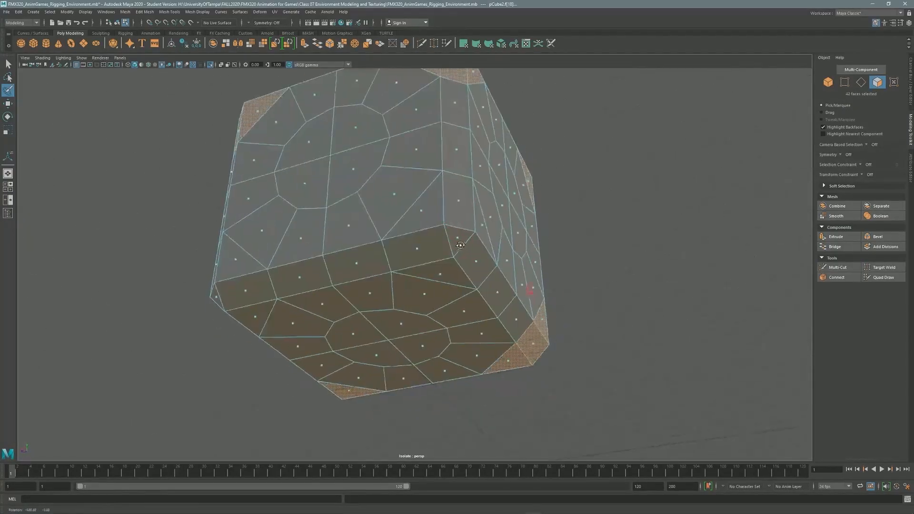
left_click_drag(461, 195, 421, 231)
Paint-select the circular centre faces on every side of the cube in addition to the corner faces.
left_click_drag(355, 135, 353, 173)
left_click_drag(472, 168, 343, 167, "alt")
mouse_move(426, 157)
left_mouse_down()
mouse_move(381, 200)
mouse_move(428, 202)
left_mouse_up()
left_click_drag(490, 191, 362, 177, "alt")
left_click_drag(446, 164, 457, 217)
left_click_drag(500, 186, 412, 180, "alt")
mouse_move(512, 155)
left_mouse_down()
mouse_move(496, 198)
mouse_move(529, 212)
left_mouse_up()
left_click_drag(505, 281, 483, 228, "alt")
mouse_move(453, 284)
left_mouse_down()
mouse_move(480, 301)
mouse_move(470, 200)
left_mouse_up()
mouse_move(462, 162)
left_mouse_down()
mouse_move(442, 157)
mouse_move(481, 224)
left_mouse_up()
left_click_drag(488, 238, 475, 198, "alt")
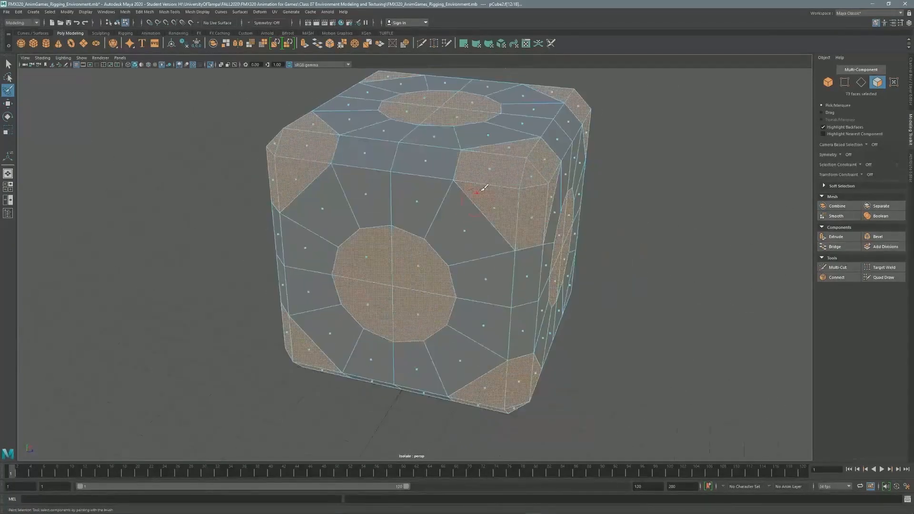
Try to extrude the corner faces and the circular centre faces together with a thickness of 0.4.
right_click_drag(475, 198, 377, 130, "alt")
mouse_move(455, 224)
left_mouse_down("alt")
mouse_move(439, 204)
mouse_move(471, 186)
mouse_move(523, 186)
left_mouse_up("alt")
left_click(834, 238)
left_click_drag(143, 387, 142, 385)
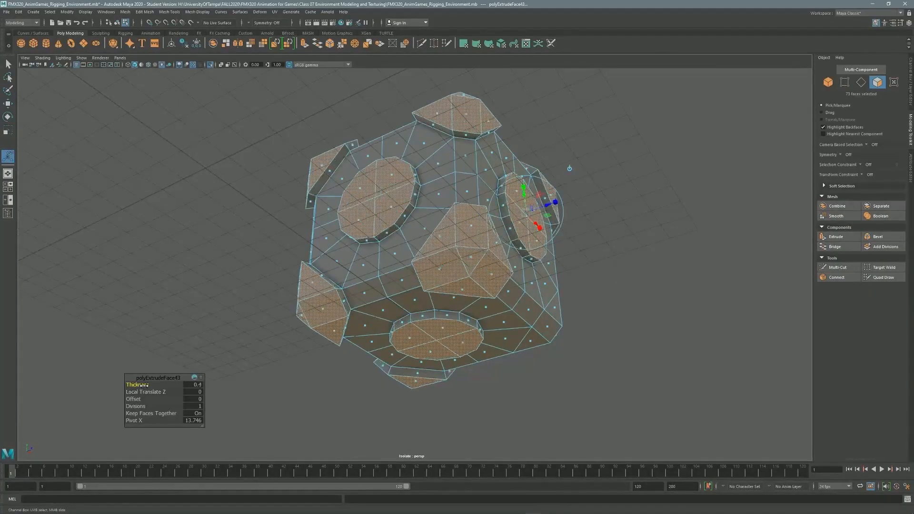
Undo the combined extrusion and the addition of the circular centre faces, keeping only the corner faces selected.
key("ctrl+z")
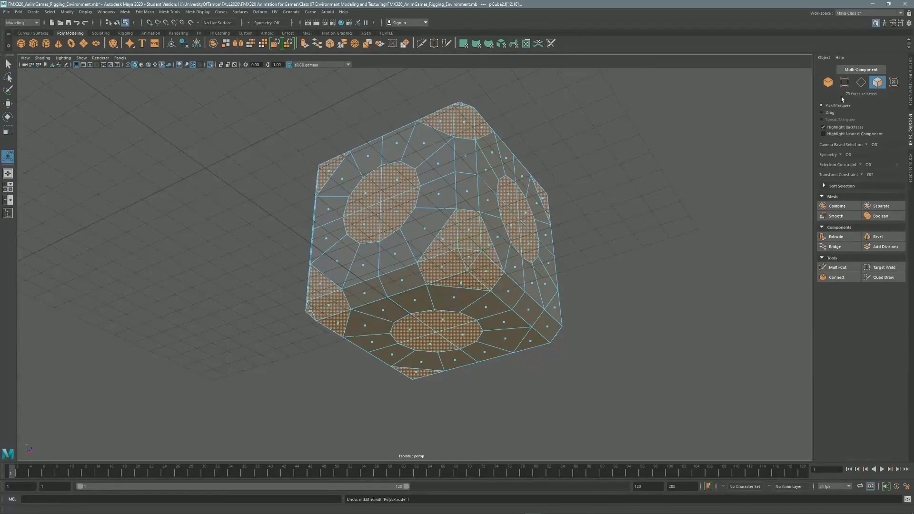
key("ctrl+z")
left_click_drag(487, 200, 421, 200, "alt")
key("ctrl+z")
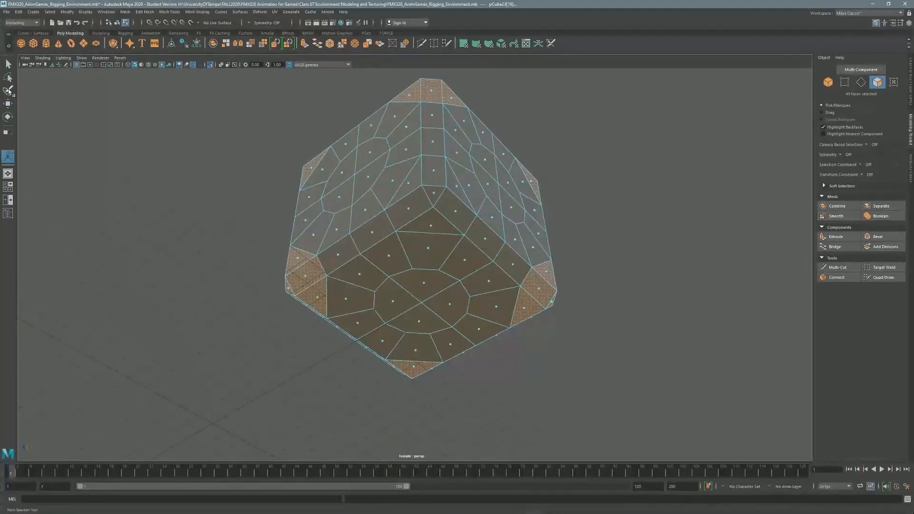
Complete the corner selection with the missed lower corner and extrude all eight corners with a thickness of 0.3.
left_click_drag(470, 175, 251, 221, "alt")
key("ctrl+e")
left_click_drag(139, 384, 182, 361)
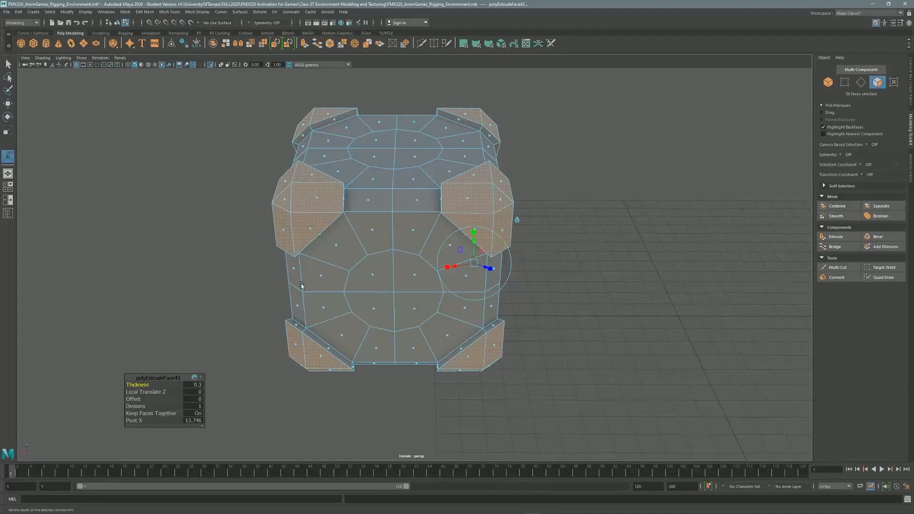
Clear the corner selection and paint-select the circular centre faces on all six sides of the cube.
left_click(7, 90)
mouse_move(413, 141)
left_mouse_down("alt")
mouse_move(395, 226)
mouse_move(433, 220)
left_mouse_up("alt")
left_click(8, 64)
left_click(38, 81)
left_click(8, 90)
mouse_move(400, 123)
left_mouse_down("alt")
mouse_move(427, 185)
mouse_move(408, 196)
mouse_move(398, 307)
mouse_move(429, 298)
left_mouse_up("alt")
mouse_move(429, 297)
left_mouse_down("alt")
mouse_move(476, 233)
mouse_move(452, 290)
left_mouse_up("alt")
mouse_move(453, 291)
left_mouse_down("alt")
mouse_move(438, 243)
mouse_move(500, 238)
left_mouse_up("alt")
mouse_move(452, 185)
left_mouse_down()
mouse_move(405, 188)
mouse_move(419, 169)
left_mouse_up()
mouse_move(419, 169)
left_mouse_down("alt")
mouse_move(415, 228)
mouse_move(479, 160)
mouse_move(458, 267)
left_mouse_up("alt")
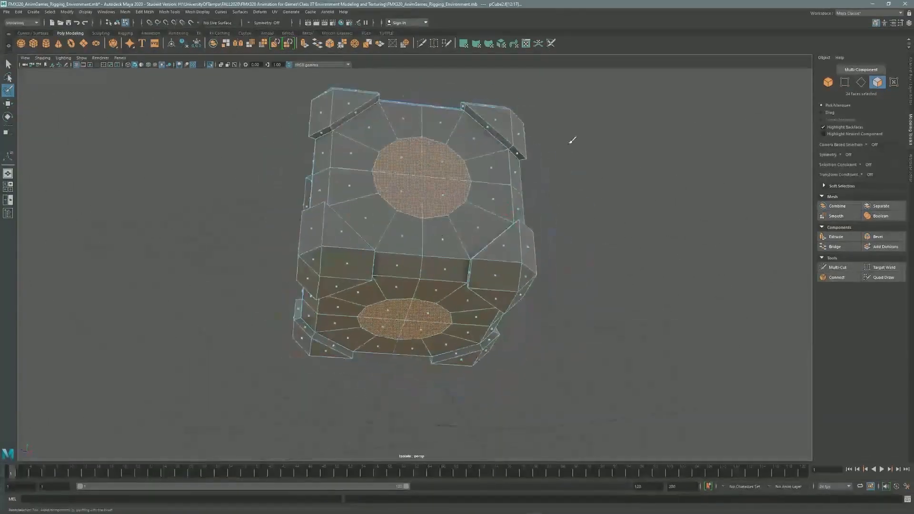
Extrude the circular centre faces inward with a thickness of -0.5 and an offset of 0.4.
left_click(835, 236)
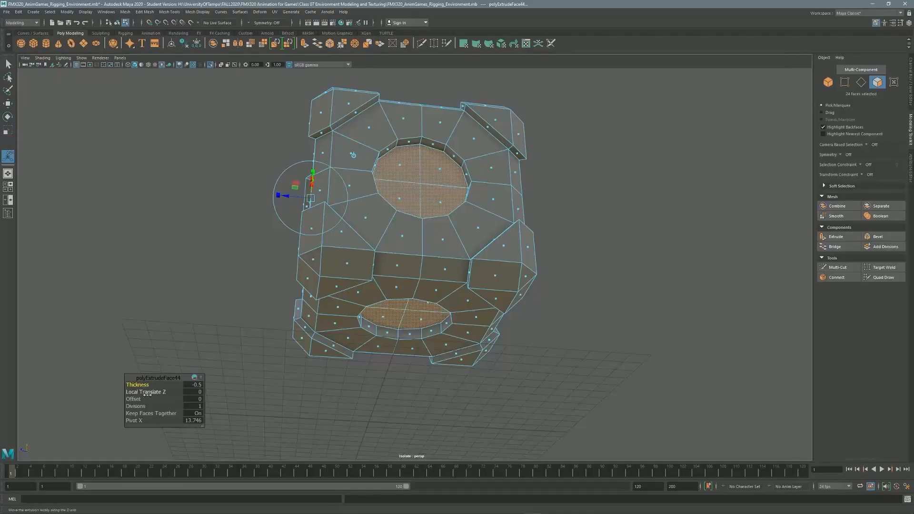
mouse_move(383, 206)
left_mouse_down("alt")
mouse_move(381, 257)
mouse_move(430, 206)
mouse_move(387, 202)
left_mouse_up("alt")
right_click_drag(388, 202, 448, 205, "alt")
left_click_drag(448, 205, 361, 183, "alt")
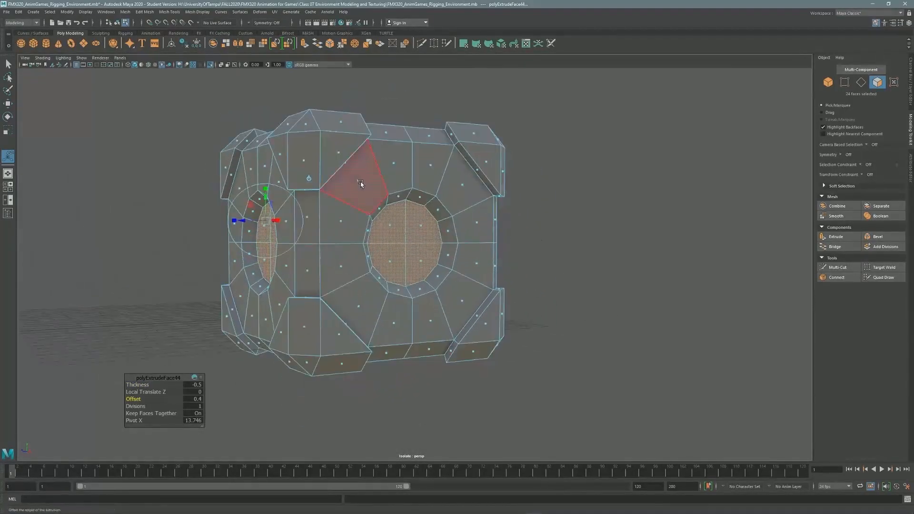
Clear the selection and paint-select the ring of faces surrounding the circular recess on all six sides.
left_click(8, 90)
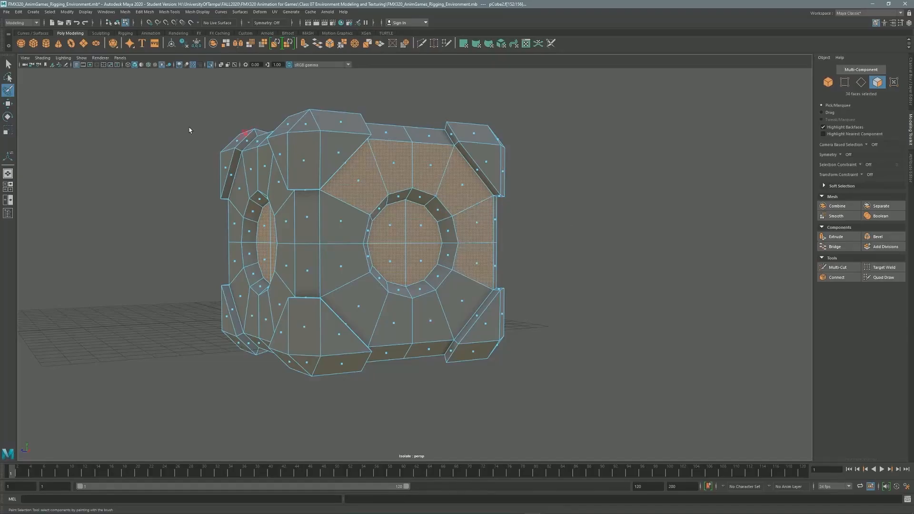
key("q")
left_click(157, 125)
left_click_drag(402, 324, 362, 324, "alt")
mouse_move(391, 157)
left_mouse_down()
mouse_move(304, 224)
mouse_move(476, 205)
mouse_move(429, 148)
left_mouse_up()
mouse_move(381, 159)
left_mouse_down("alt")
mouse_move(449, 159)
mouse_move(429, 267)
mouse_move(510, 330)
mouse_move(586, 200)
mouse_move(516, 165)
mouse_move(428, 328)
mouse_move(548, 205)
mouse_move(534, 157)
left_mouse_up("alt")
mouse_move(534, 157)
left_mouse_down("alt")
mouse_move(420, 158)
mouse_move(404, 295)
mouse_move(435, 231)
mouse_move(369, 238)
left_mouse_up("alt")
left_click_drag(466, 365, 469, 244)
mouse_move(470, 245)
left_mouse_down("alt")
mouse_move(519, 238)
mouse_move(645, 265)
mouse_move(595, 243)
mouse_move(586, 250)
left_mouse_up("alt")
Inset the selected ring faces with an extrusion offset, and extrude them again with thickness 0.3 and offset 0.1.
key("ctrl+e")
mouse_move(137, 399)
left_mouse_down()
mouse_move(76, 392)
mouse_move(148, 385)
left_mouse_up()
left_click_drag(184, 334, 125, 323, "alt")
key("ctrl+z")
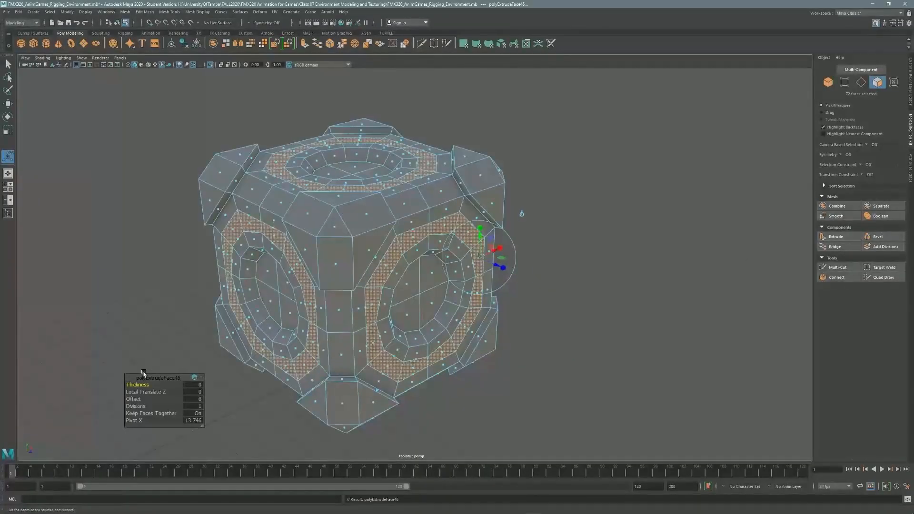
mouse_move(144, 385)
left_mouse_down()
mouse_move(140, 361)
mouse_move(132, 399)
mouse_move(141, 399)
left_mouse_up()
left_click_drag(40, 71, 85, 94, "alt")
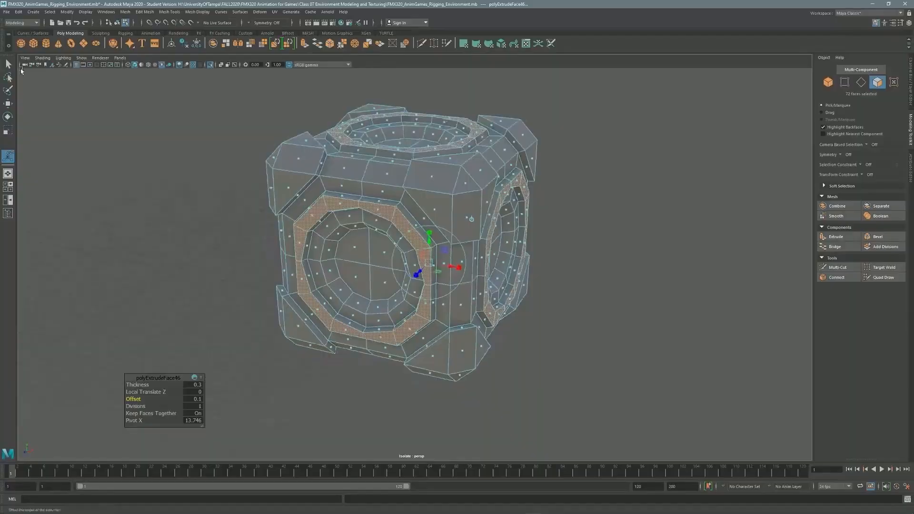
Return the cube to object mode and turn off isolation to show the whole environment again.
key("q")
left_click(619, 157)
key("F8")
left_click_drag(618, 157, 77, 64, "alt")
left_click(81, 57)
left_click(172, 71)
left_click_drag(553, 205, 266, 210, "alt")
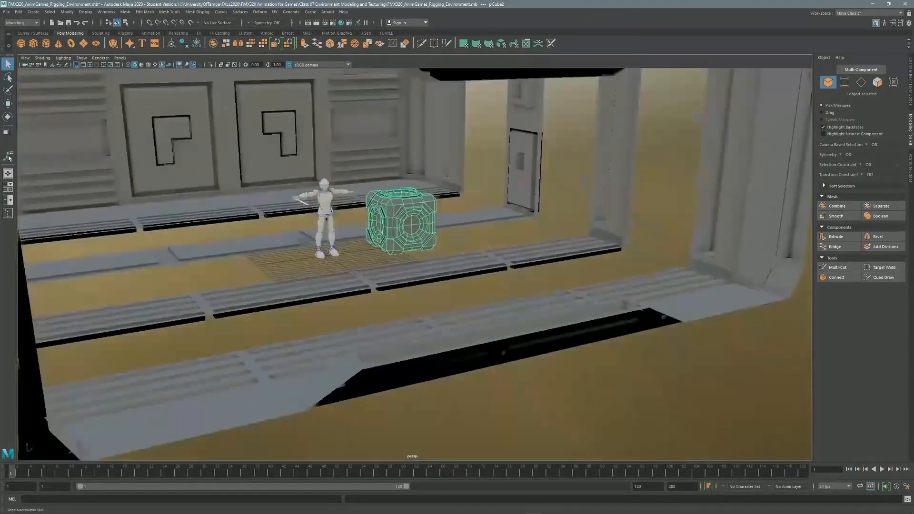
Rename the finished cube as Crate in the Outliner.
left_click(8, 213)
double_click(45, 188)
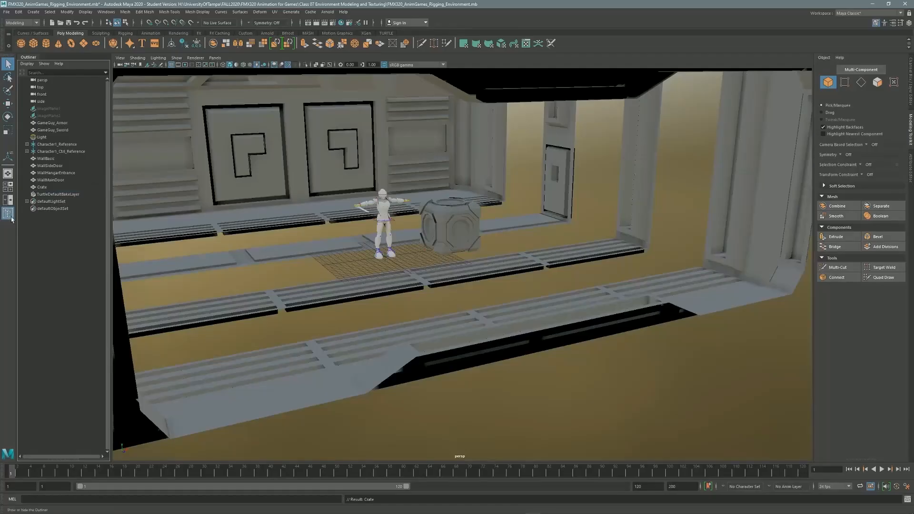
left_click(7, 213)
Save the scene as FMX320_AnimGames_Rigging_Environment.mb.
left_click_drag(333, 215, 147, 71, "alt")
left_click(6, 12)
left_click(24, 36)
key("Return")
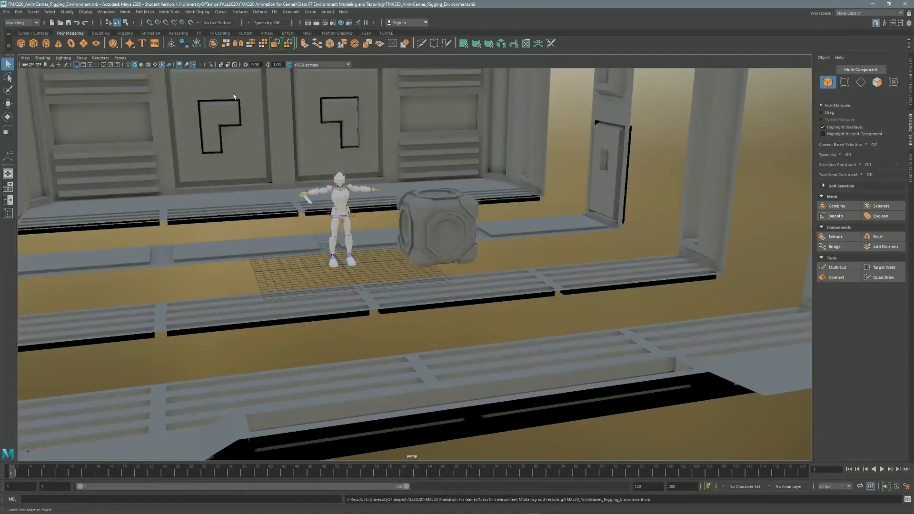
Create a scaled-up polygon cube around the character's upper body, raised to about Y 10.21.
key("r")
left_click_drag(346, 260, 260, 210)
key("w")
left_click_drag(322, 287, 257, 105)
right_click_drag(258, 105, 339, 186, "alt")
left_click(220, 65)
left_click(220, 65)
mouse_move(309, 167)
left_mouse_down("alt")
mouse_move(370, 227)
mouse_move(315, 228)
left_mouse_up("alt")
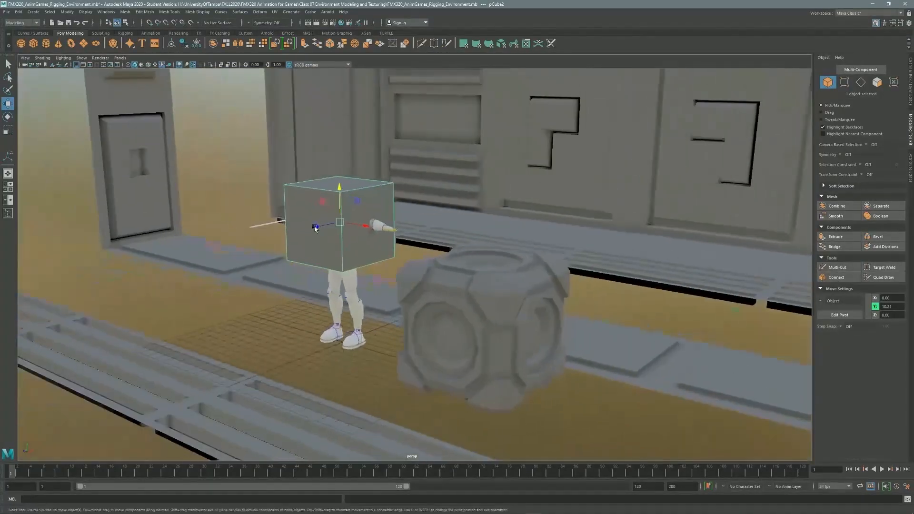
Isolate the cube in the perspective view.
left_click(80, 58)
left_click(181, 72)
left_click_drag(395, 241, 419, 235, "alt")
Extrude the cube's bottom face downward by about 7.5 units, toward the character's feet.
key("space")
key("space")
scroll(306, 265, "up", 3)
key("ctrl+e")
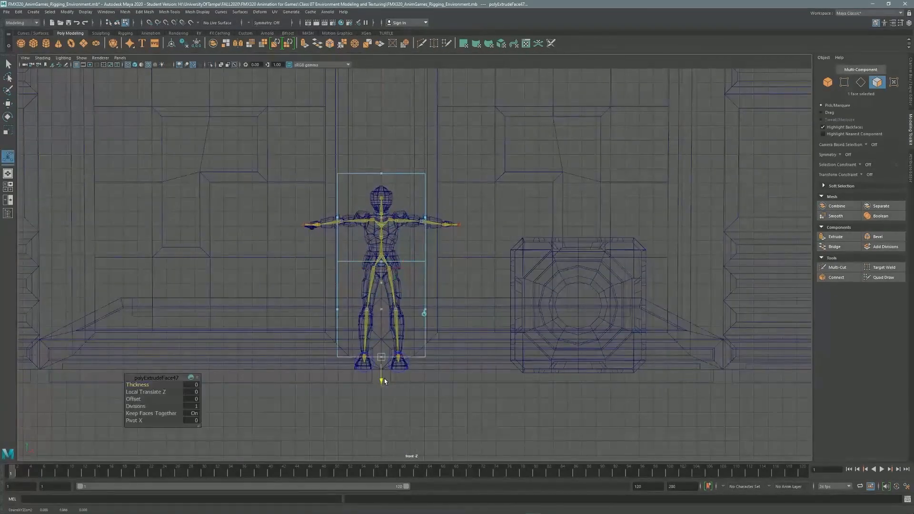
left_click_drag(385, 393, 384, 407)
key("space")
key("space")
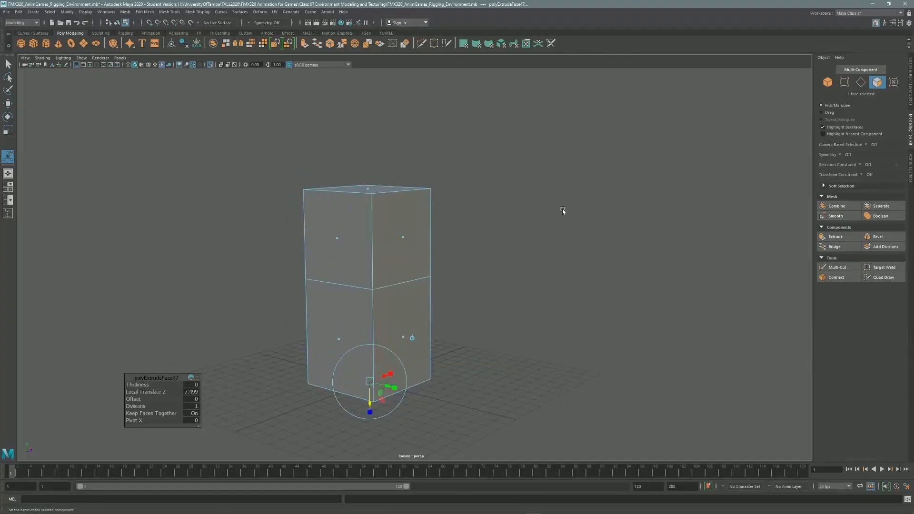
Extrude the lower block's front face forward by about 30.3 units to form a long nose section.
key("q")
key("space")
scroll(462, 324, "up", 4)
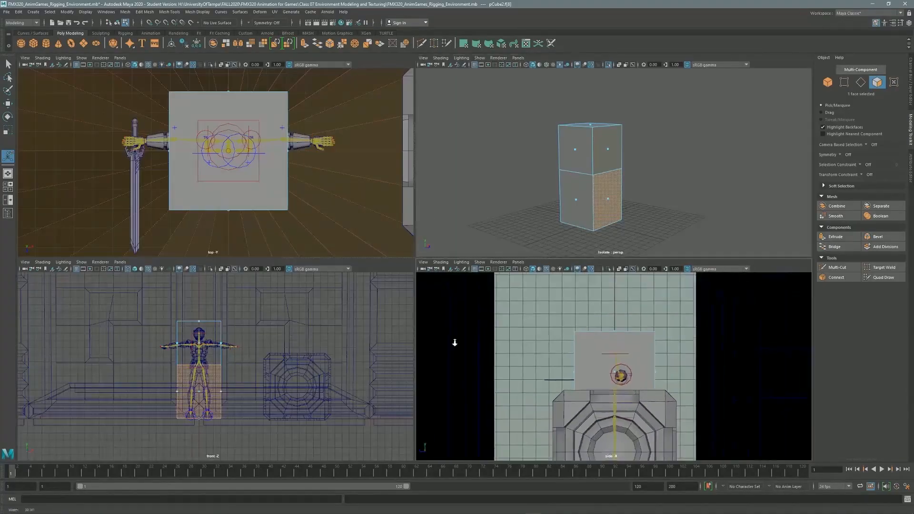
scroll(462, 324, "down", 2)
scroll(524, 200, "down", 3)
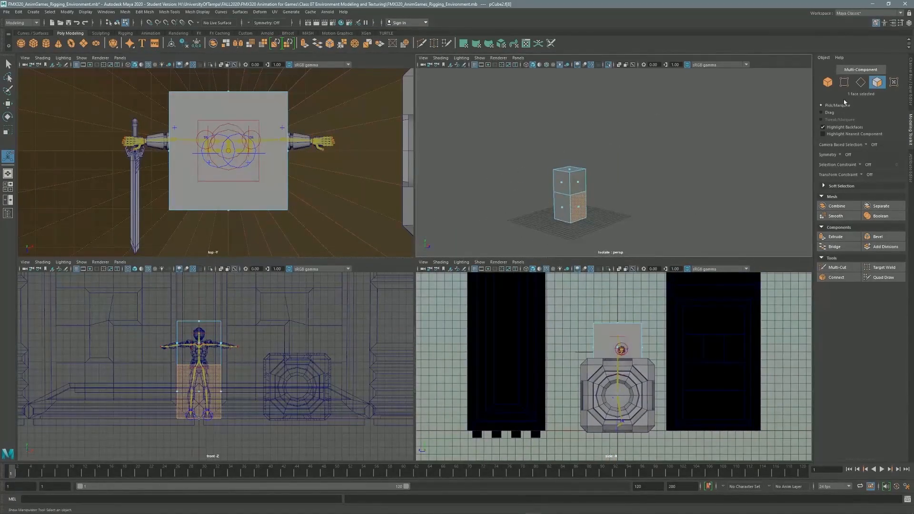
left_click(842, 237)
left_click_drag(591, 213, 627, 224)
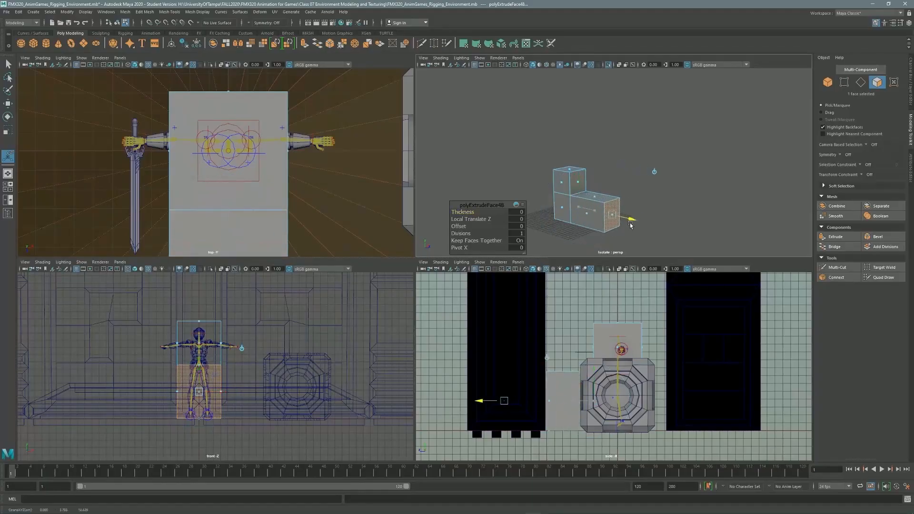
key("space")
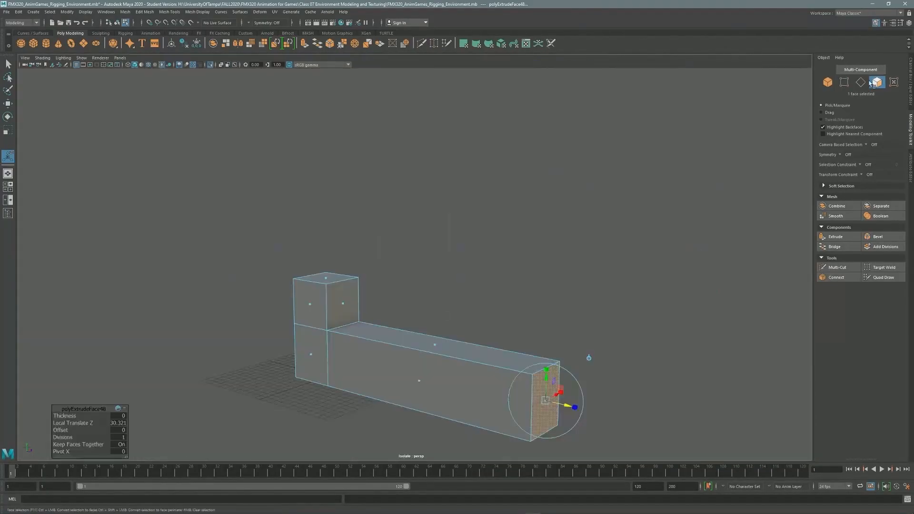
key("q")
Move the edge where the upper block meets the nose forward to form a sloped windshield.
key("F10")
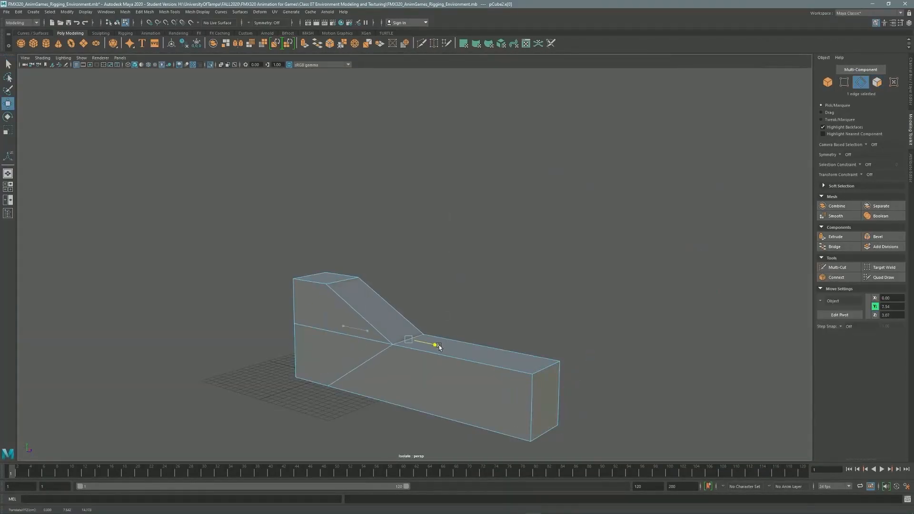
left_click_drag(419, 313, 479, 259, "alt")
left_click_drag(478, 259, 419, 295, "alt")
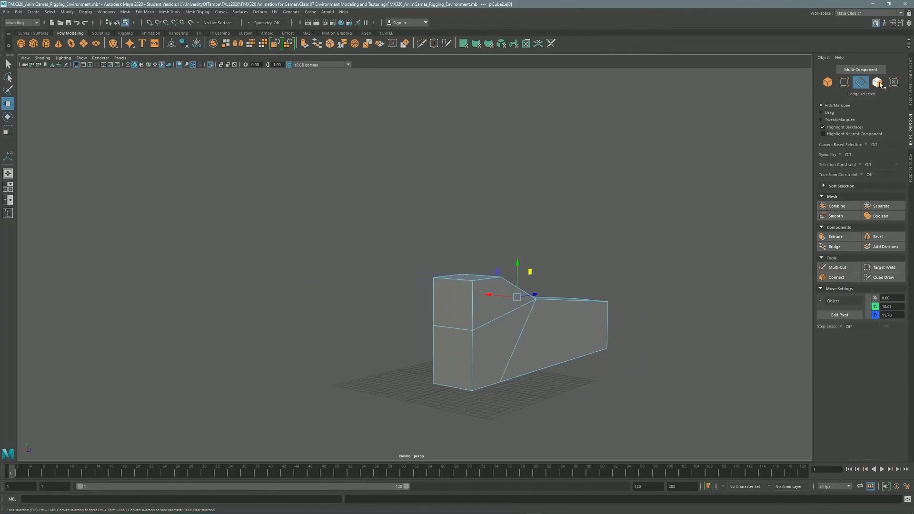
Extrude the two rear faces of the body backward to lengthen the fuselage.
left_click(453, 359, "shift")
left_click_drag(453, 359, 545, 286, "alt")
key("ctrl+e")
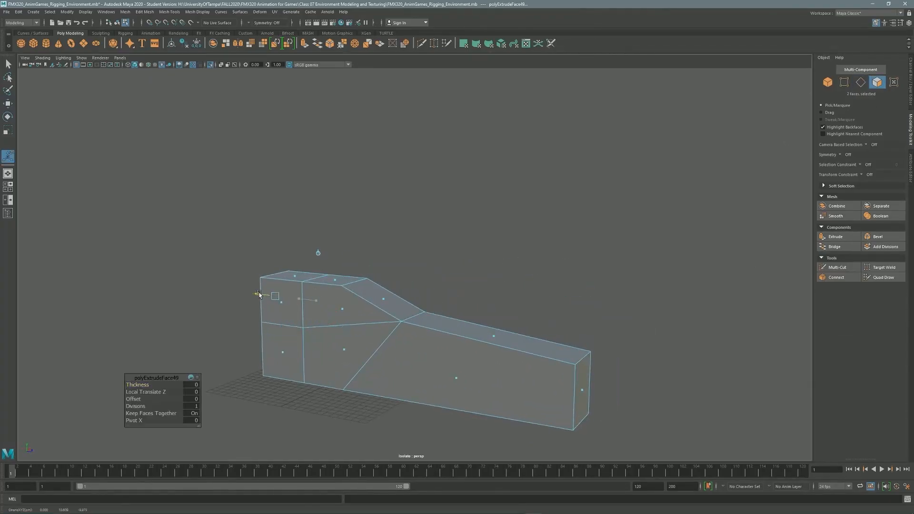
left_click_drag(250, 294, 263, 275, "alt")
key("q")
Move the top and bottom edges of the fuselage's rear end forward to taper the tail.
key("F10")
left_click_drag(372, 222, 431, 296, "alt")
left_click(365, 293)
left_click(366, 422, "shift")
key("w")
left_click_drag(388, 353, 418, 344)
left_click_drag(417, 343, 357, 355, "alt")
Adjust the width of the canopy's front top edge and a pair of opposing side edges to contour the fuselage.
key("F11")
left_click_drag(433, 252, 431, 288, "alt")
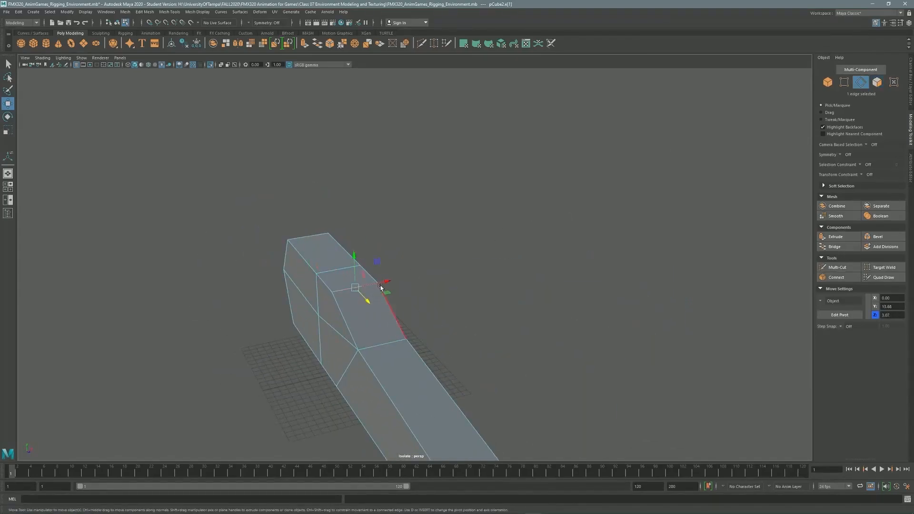
left_click_drag(371, 289, 286, 292, "alt")
left_click(408, 264)
left_click_drag(409, 263, 469, 281, "alt")
left_click(277, 312, "shift")
left_click_drag(276, 312, 347, 143, "alt")
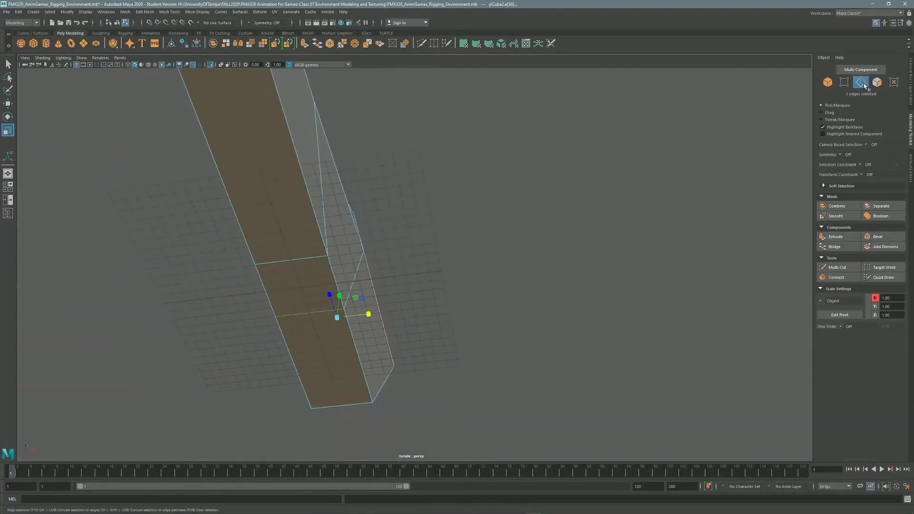
left_click_drag(372, 358, 375, 264, "alt")
Extrude the nose's front face with a thickness of 0.9 and an offset of -1.2 to form a flared collar.
key("ctrl+F11")
left_click(143, 346)
left_click_drag(143, 345, 370, 231, "alt")
left_click(841, 240)
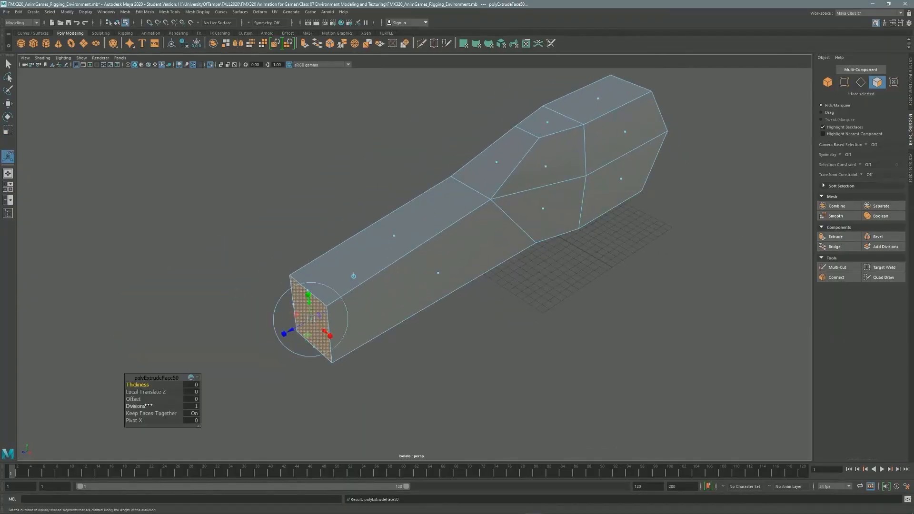
left_click_drag(144, 385, 157, 385)
left_click_drag(190, 363, 151, 318, "alt")
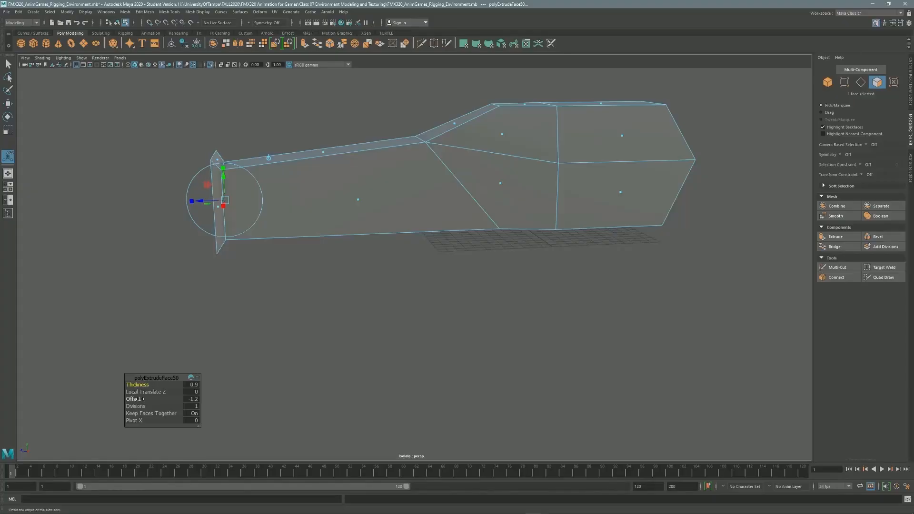
Extrude the collar's front face forward by about 11.1 units with an offset of 1.9 to form a tapered nose tip.
left_click(841, 238)
middle_click_drag(230, 263, 384, 288, "alt")
left_click_drag(348, 227, 242, 231)
left_click_drag(295, 169, 367, 184, "alt")
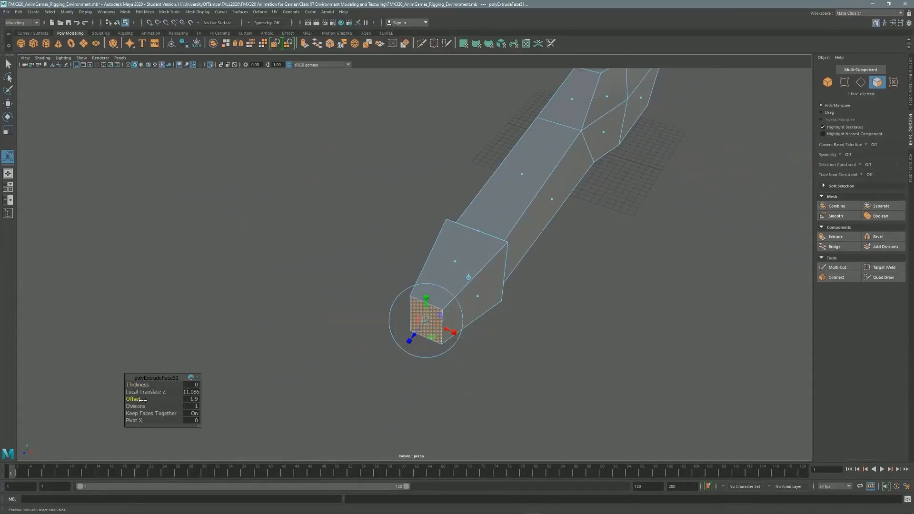
left_click_drag(405, 261, 309, 224, "alt")
Reposition the nose tip's upper and lower edges vertically to slope its front into a point.
left_click(861, 82)
left_click_drag(277, 133, 279, 147)
left_click_drag(281, 196, 319, 201, "alt")
left_click(328, 208)
left_click_drag(400, 198, 352, 191, "alt")
left_click_drag(228, 187, 227, 178)
Move the fuselage's underside edge forward to line up with the base of the windshield slope.
left_click_drag(286, 200, 419, 176, "alt")
left_click(369, 247)
left_click(412, 333)
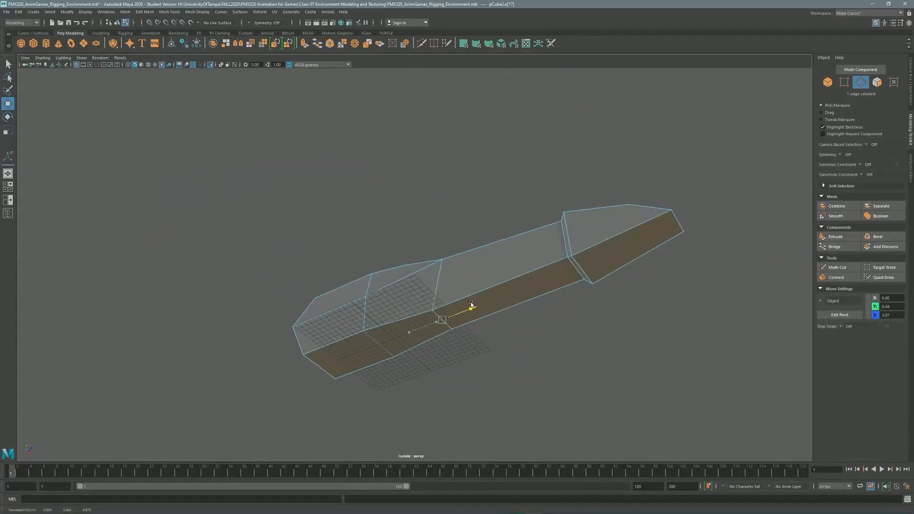
left_click_drag(471, 303, 473, 256, "alt")
left_click_drag(471, 319, 476, 318)
left_click_drag(482, 252, 343, 266, "alt")
Extrude the lower rear side faces on both sides outward by about 6.9 units with an offset of about 1.4.
left_click_drag(438, 195, 401, 255, "alt")
left_click(422, 278)
left_click_drag(305, 259, 424, 241, "alt")
left_click(343, 288, "shift")
left_click_drag(505, 264, 455, 289, "alt")
left_click(838, 236)
left_click_drag(396, 245, 468, 278, "alt")
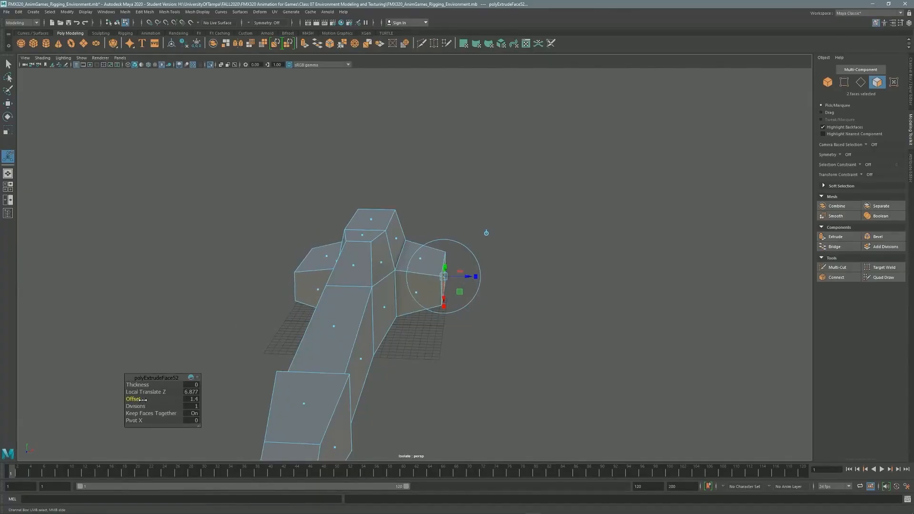
left_click_drag(143, 401, 141, 400)
mouse_move(414, 238)
left_mouse_down("alt")
mouse_move(341, 222)
mouse_move(349, 200)
mouse_move(429, 238)
left_mouse_up("alt")
Reposition an outer edge of the extruded side block to refine its shape.
left_click(861, 82)
left_click(286, 296)
key("w")
left_click_drag(286, 295, 476, 353, "alt")
left_click_drag(421, 361, 440, 370)
left_click_drag(482, 307, 423, 194, "alt")
Set symmetry to Object X and adjust the side blocks' rear outer corner vertices.
left_click(850, 155)
left_click(854, 166)
left_click(877, 82)
left_click(460, 283)
key("F9")
left_click(499, 259)
left_click_drag(466, 260, 243, 355)
Inset the outer faces of both side blocks with Extrude and scale them down vertically.
left_click(877, 82)
key("ctrl+e")
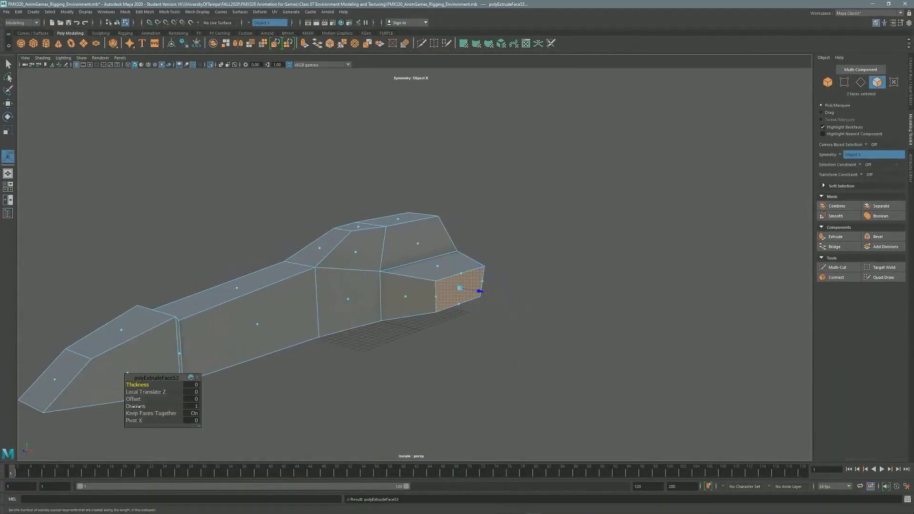
key("r")
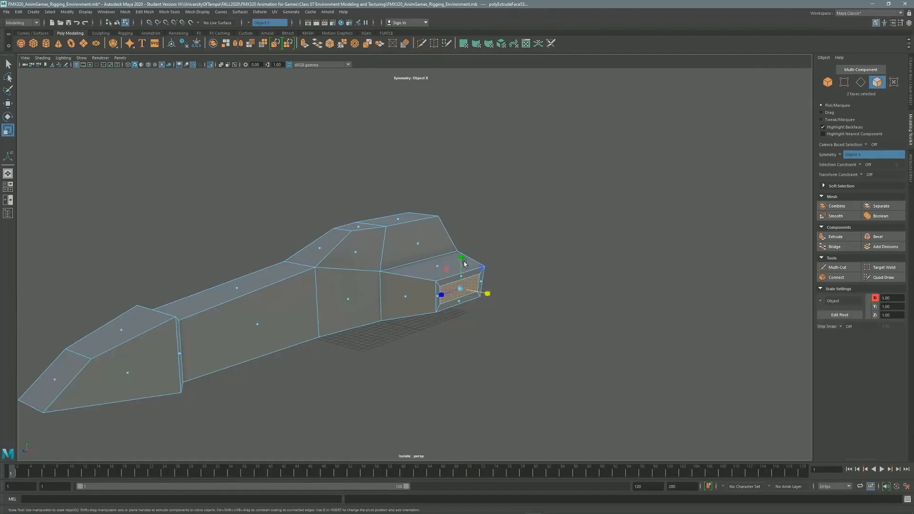
Extrude the inset side faces outward and lower them to form downward-angled wings.
left_click(841, 240)
left_click_drag(481, 286, 610, 278, "alt")
left_click_drag(503, 269, 509, 336, "alt")
key("w")
left_click_drag(496, 298, 370, 181, "alt")
Move the rear and front edges of the wing tips toward the nose to sweep the wings forward.
left_click(861, 82)
left_click(507, 392)
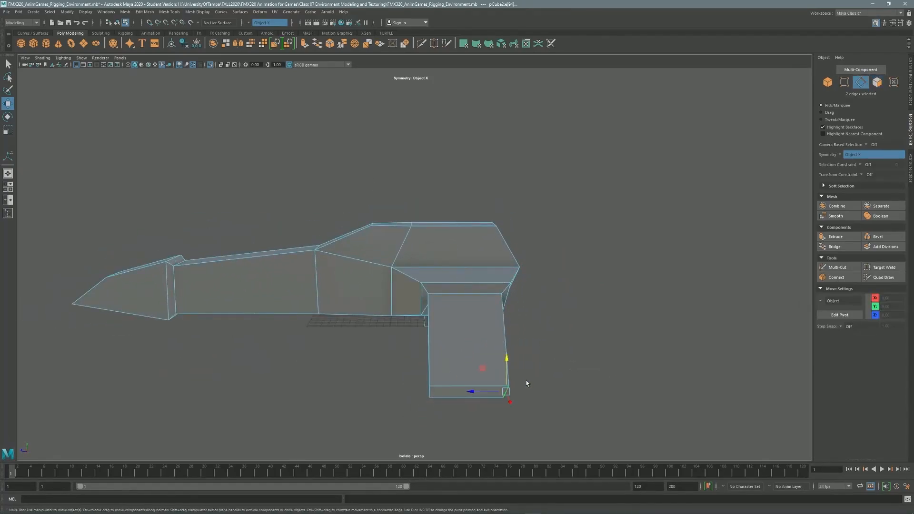
left_click_drag(429, 395, 366, 391)
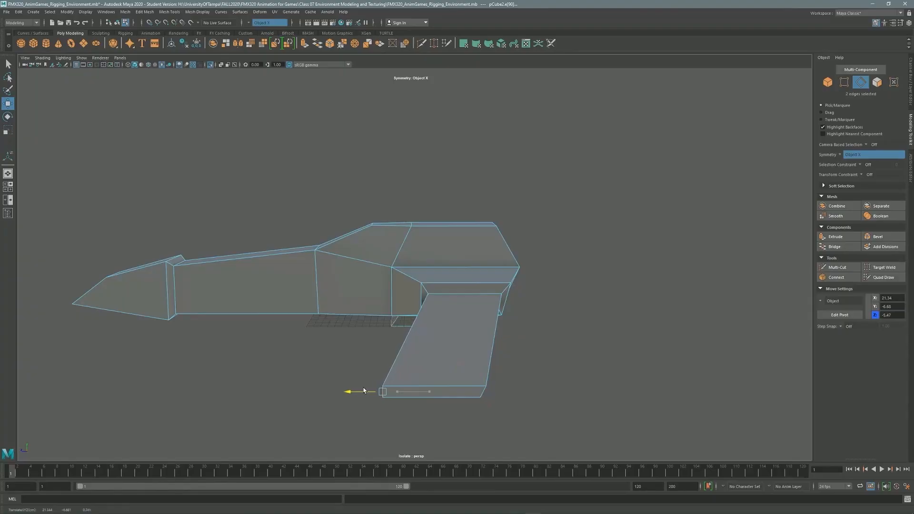
Move the wing tip faces outward and upward to about X 21.75, Y -3.14.
left_click_drag(458, 394, 437, 297, "alt")
key("F9")
left_click(470, 216)
left_click_drag(437, 296, 543, 224, "alt")
left_click(877, 82)
left_click_drag(586, 281, 557, 315, "alt")
left_click_drag(521, 303, 527, 299)
left_click_drag(529, 215, 451, 200, "alt")
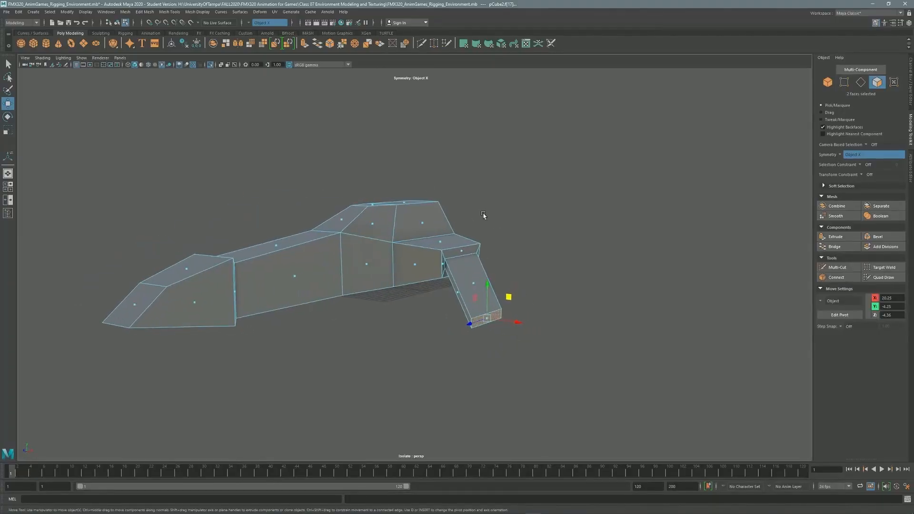
right_click_drag(451, 201, 496, 253, "alt")
left_click_drag(395, 267, 423, 269, "alt")
left_click_drag(458, 306, 472, 300)
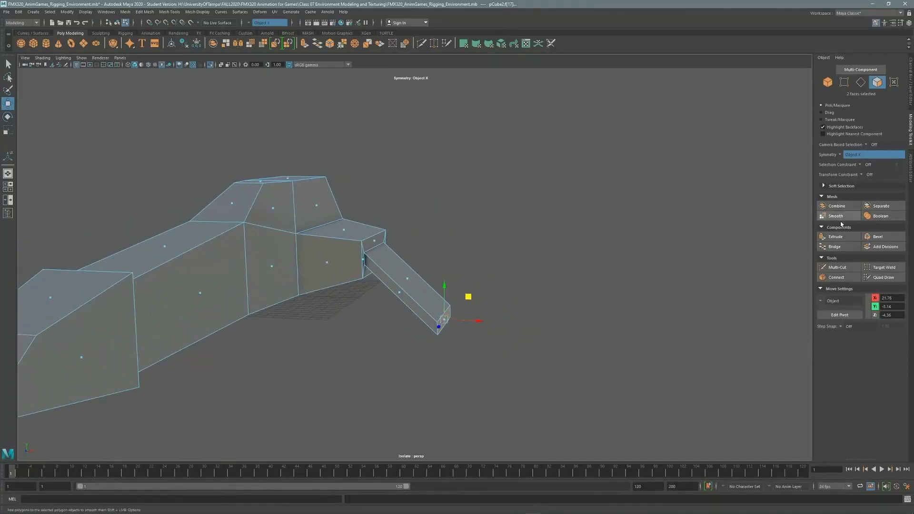
Extrude the wing tip faces outward by about 1.3 units with an offset of about -2.3 to flare them.
left_click(846, 238)
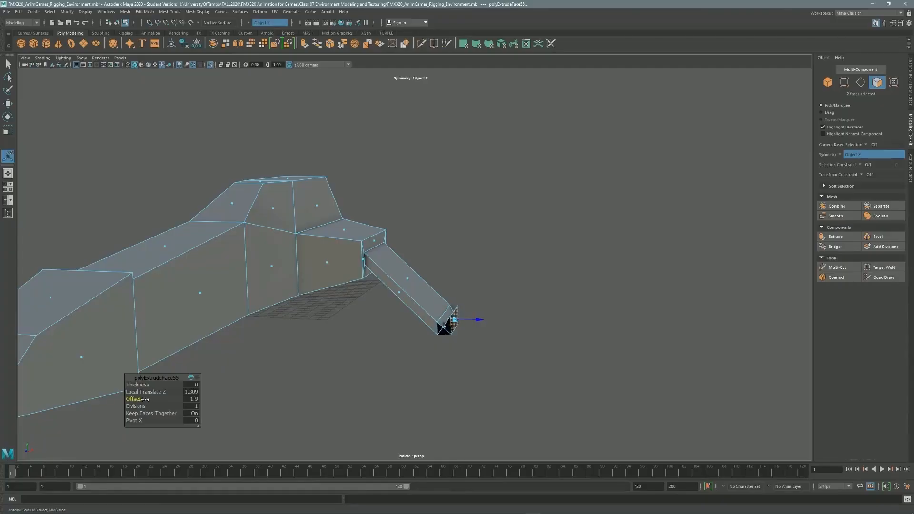
left_click_drag(131, 400, 133, 399)
left_click_drag(285, 329, 217, 300, "alt")
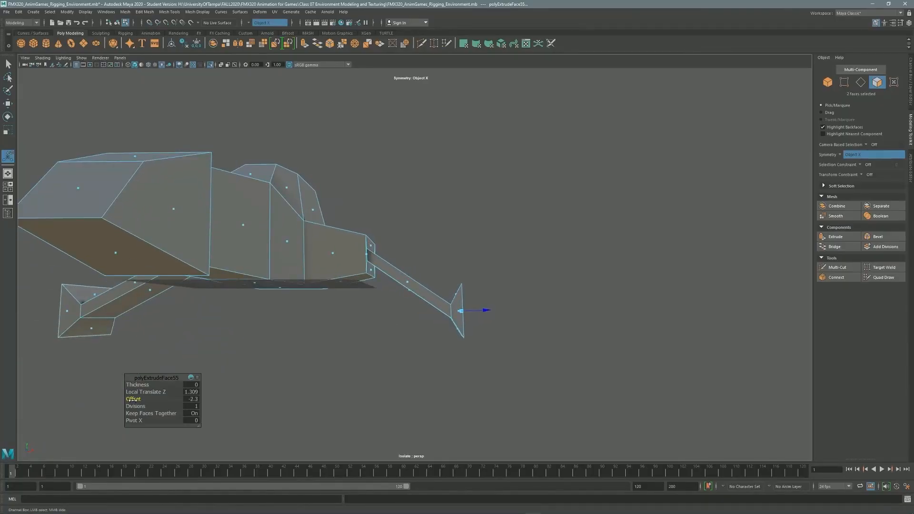
left_click_drag(481, 310, 365, 328, "alt")
Adjust the flared wing tips' corner vertices and extrude their outer faces outward into box-shaped pods.
key("w")
key("F9")
left_click_drag(447, 285, 476, 307, "alt")
left_click(460, 339)
key("F11")
left_click(440, 322)
left_click_drag(455, 253, 538, 243, "alt")
left_click(835, 237)
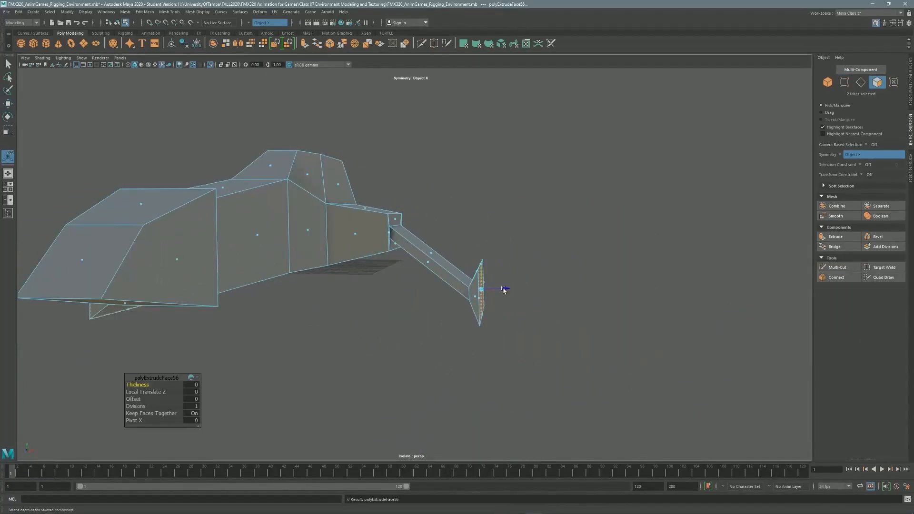
left_click_drag(507, 290, 547, 295)
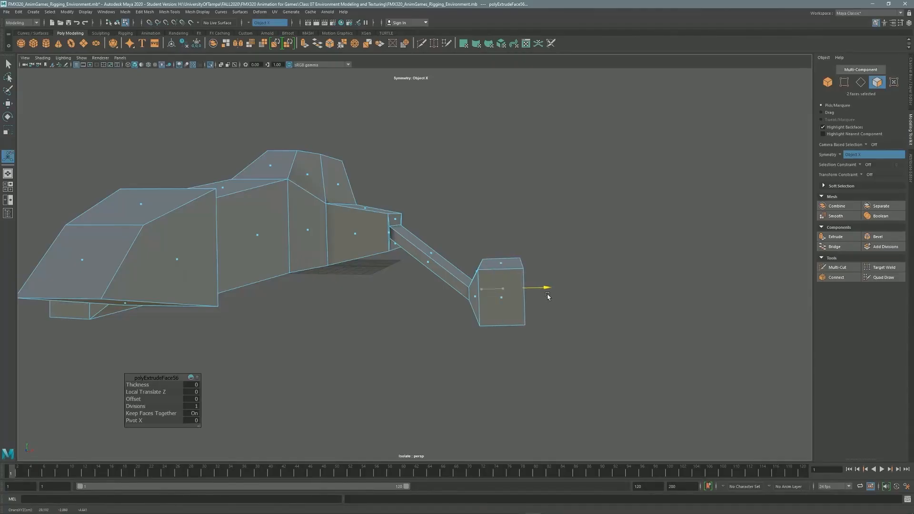
Extrude the pods' outer faces again with a thickness of 1.7 and taper them inward.
left_click_drag(544, 291, 750, 232, "alt")
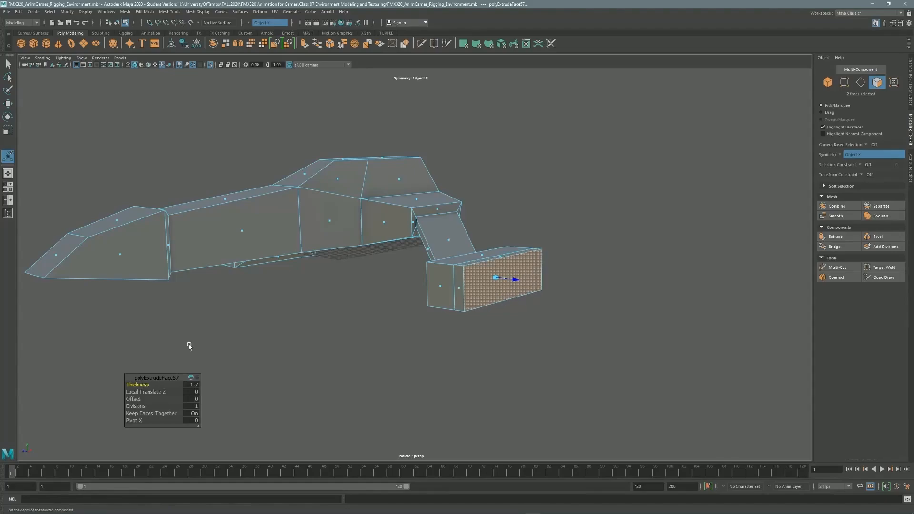
left_click_drag(171, 343, 281, 300, "alt")
left_click_drag(419, 258, 410, 220, "alt")
Reposition the edges at the ends of the wing pods to angle and taper their shape.
left_click(861, 83)
left_click_drag(496, 224, 341, 284, "alt")
left_click(474, 288)
key("w")
left_click_drag(504, 295, 434, 236, "alt")
left_click(454, 258)
left_click_drag(431, 250, 436, 251)
left_click_drag(457, 217, 397, 237, "alt")
left_click(456, 237)
left_click_drag(456, 237, 586, 249, "alt")
scroll(586, 249, "down", 2)
middle_click_drag(586, 249, 608, 329, "alt")
Inset the rear top face of the fuselage with Extrude to make a narrow base for a tail fin.
left_click(877, 83)
middle_click_drag(486, 257, 499, 223, "alt")
left_click(498, 223)
left_click_drag(538, 222, 506, 204, "alt")
right_click_drag(506, 204, 549, 207, "alt")
middle_click_drag(549, 206, 517, 255, "alt")
key("ctrl+e")
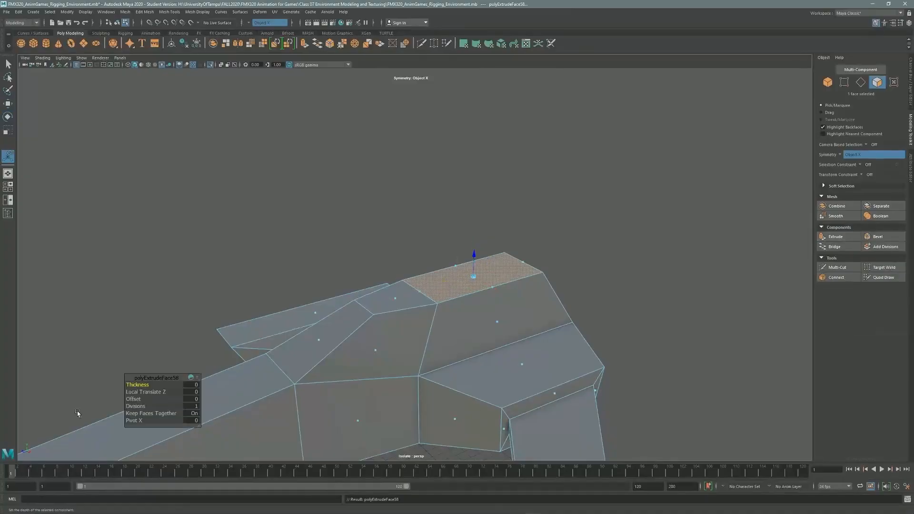
left_click_drag(137, 399, 145, 401)
key("e")
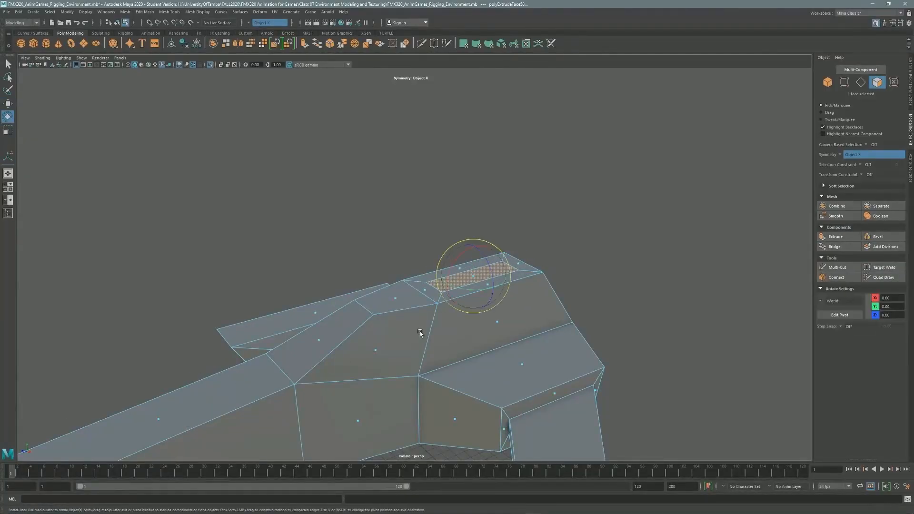
left_click_drag(482, 281, 435, 218, "alt")
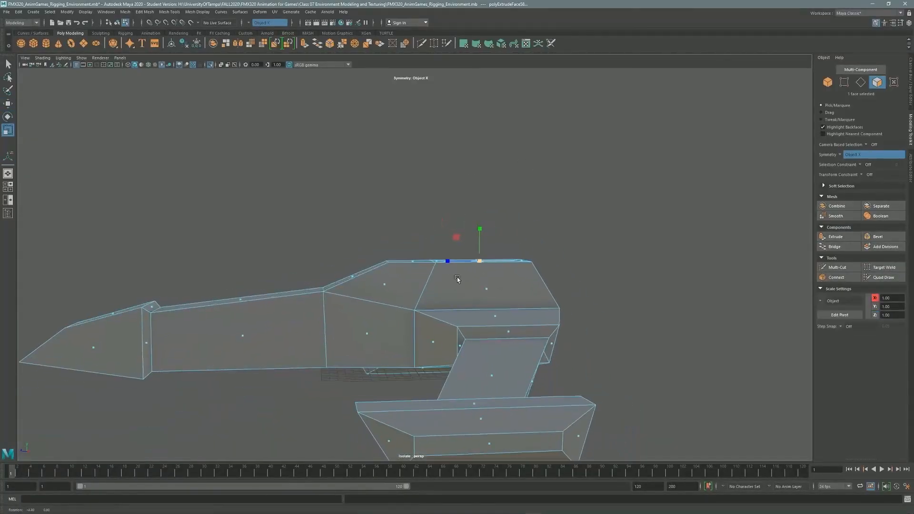
Extrude the inset top face upward and shift its end backward to form a swept tail fin.
key("ctrl+e")
left_click_drag(480, 238, 486, 169)
left_click_drag(483, 181, 500, 210, "alt")
key("w")
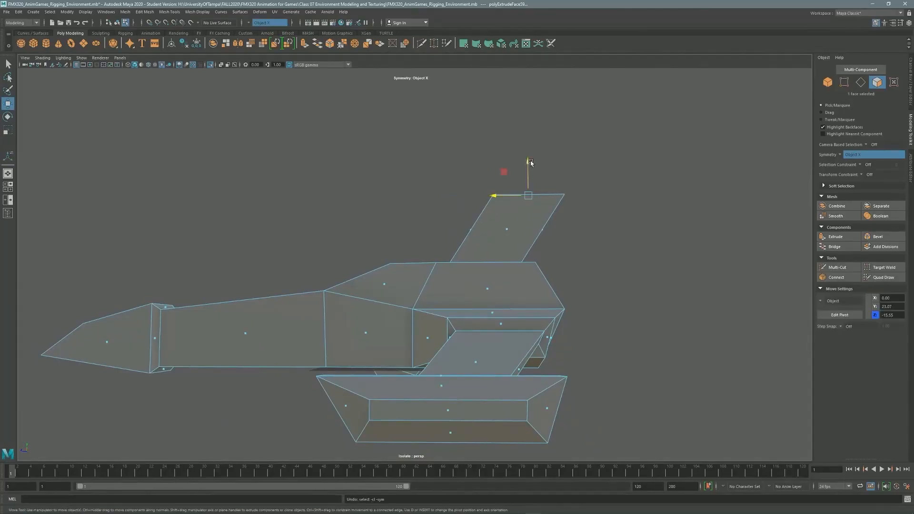
Lower the tail fin's top face and extrude it with an offset of -2.2 to flare it into a wide cap.
left_click_drag(527, 163, 527, 187)
left_click_drag(474, 222, 504, 245, "alt")
left_click(839, 237)
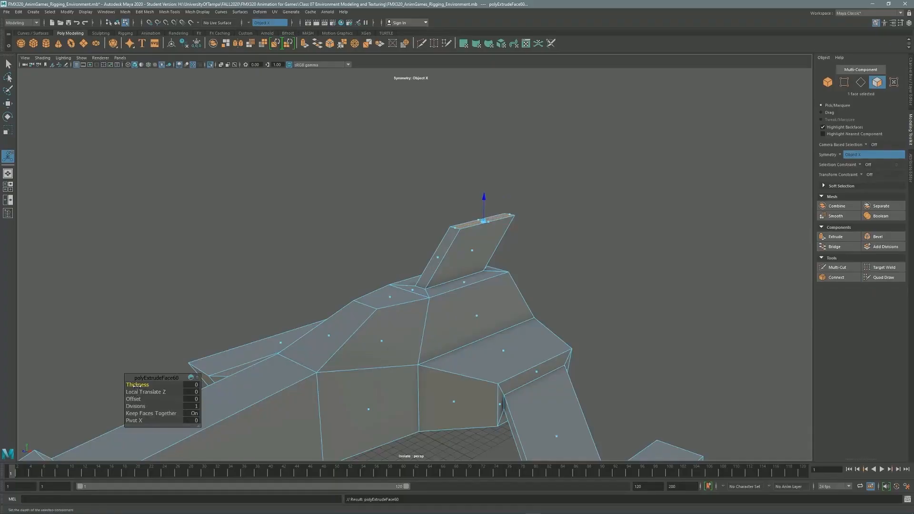
left_click_drag(137, 399, 130, 400)
left_click_drag(176, 314, 242, 320, "alt")
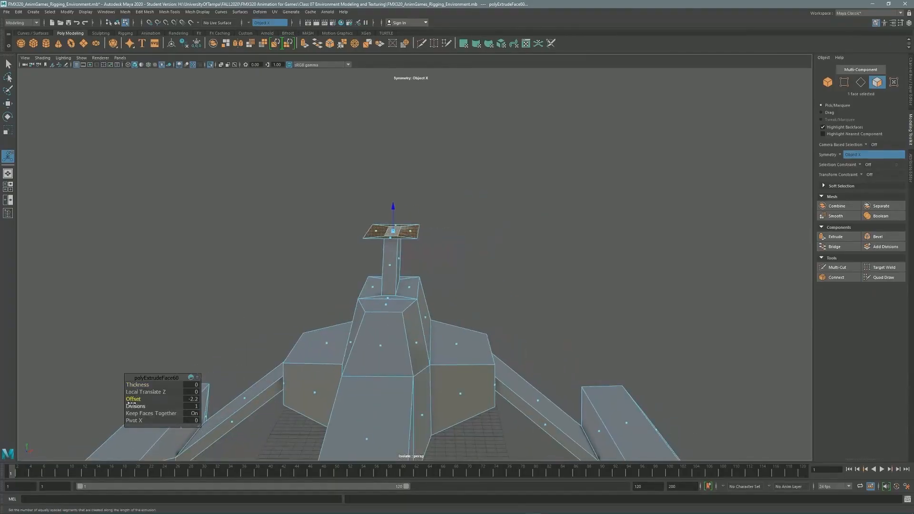
left_click_drag(266, 286, 477, 230, "alt")
Adjust the flared cap's position and extrude it upward to form a pod on top of the tail fin.
key("r")
key("w")
key("r")
key("w")
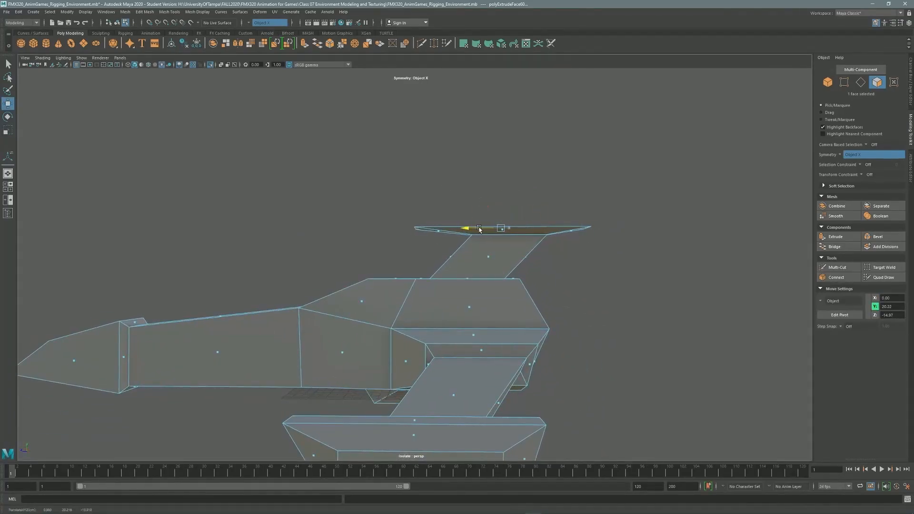
left_click(840, 238)
left_click_drag(484, 206, 487, 174)
Move the upper front edge of the fin pod backward so its front end slopes.
left_click_drag(493, 207, 562, 228, "alt")
left_click(861, 82)
left_click(410, 203)
key("w")
left_click_drag(391, 206, 430, 200)
Extrude the side faces of the fin pod outward and taper them inward with an offset.
left_click_drag(431, 201, 474, 204, "alt")
right_click_drag(473, 204, 522, 207, "alt")
middle_click_drag(522, 207, 527, 240, "alt")
key("F11")
left_click(476, 264)
left_click_drag(476, 265, 505, 257, "alt")
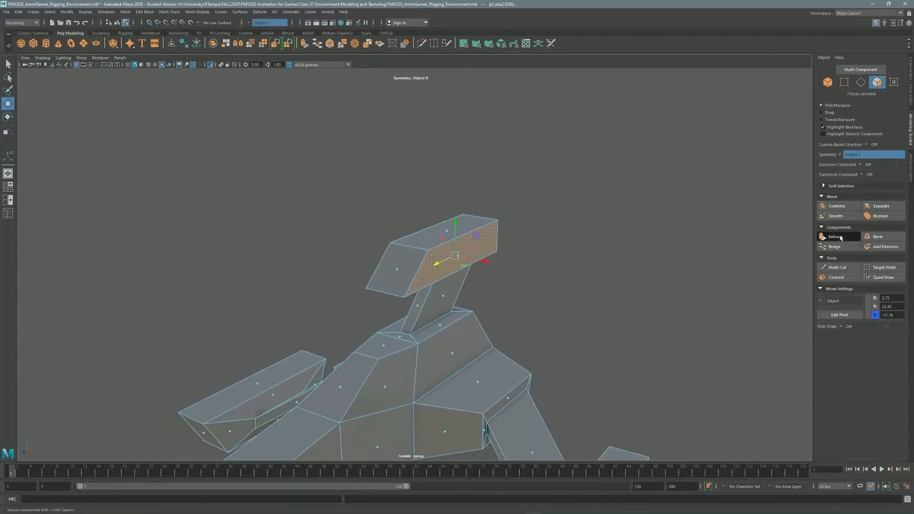
key("ctrl+e")
left_click_drag(143, 385, 143, 400)
Try to extrude the fin pod's top face with a thickness of 1.5 and an offset of 1.3.
left_click_drag(391, 243, 657, 216, "alt")
left_click(419, 217)
key("ctrl+e")
left_click_drag(135, 386, 146, 385)
left_click_drag(362, 215, 442, 241, "alt")
key("ctrl+z")
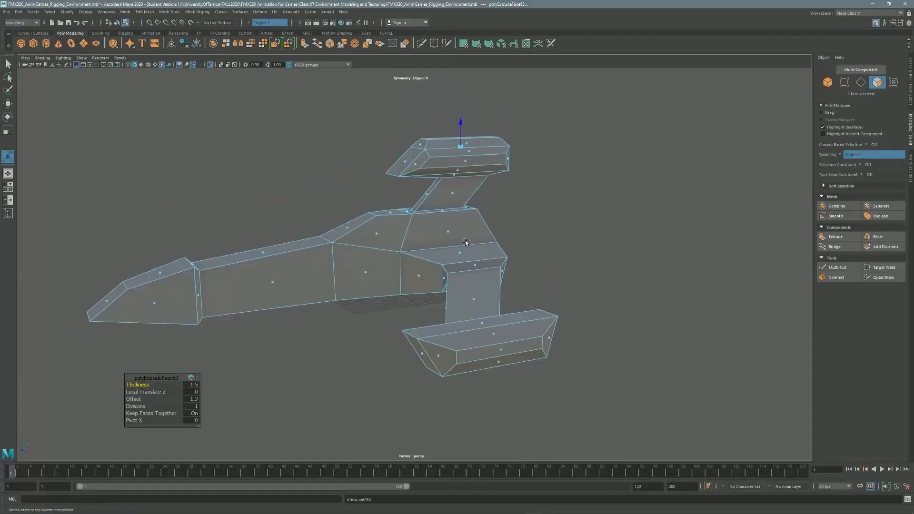
Inset the front end faces of the wing pods and extrude them inward with a thickness of -1.4.
left_click_drag(462, 191, 572, 238, "alt")
left_click(551, 241)
left_click(836, 237)
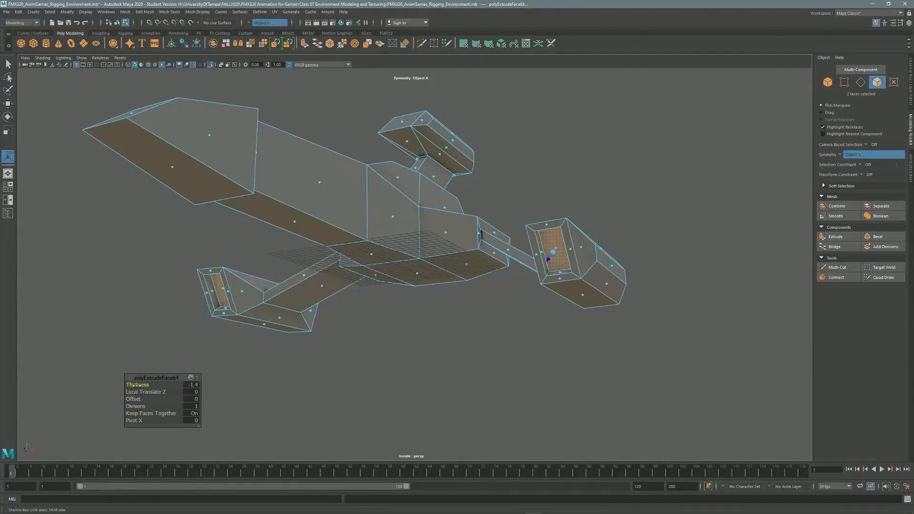
key("w")
Inset the wing pods' rear end faces with an offset of 0.4 and extrude them inward as hollow openings.
left_click_drag(548, 254, 495, 253, "alt")
left_click(836, 236)
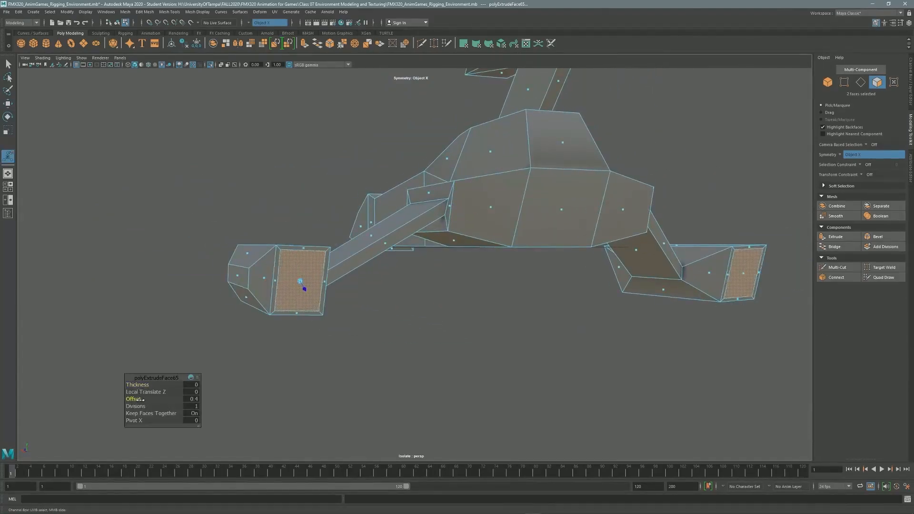
key("w")
Inset the rear end face of the fin pod and extrude it again to recess an opening.
left_click_drag(419, 215, 450, 281, "alt")
left_click(516, 269)
key("ctrl+e")
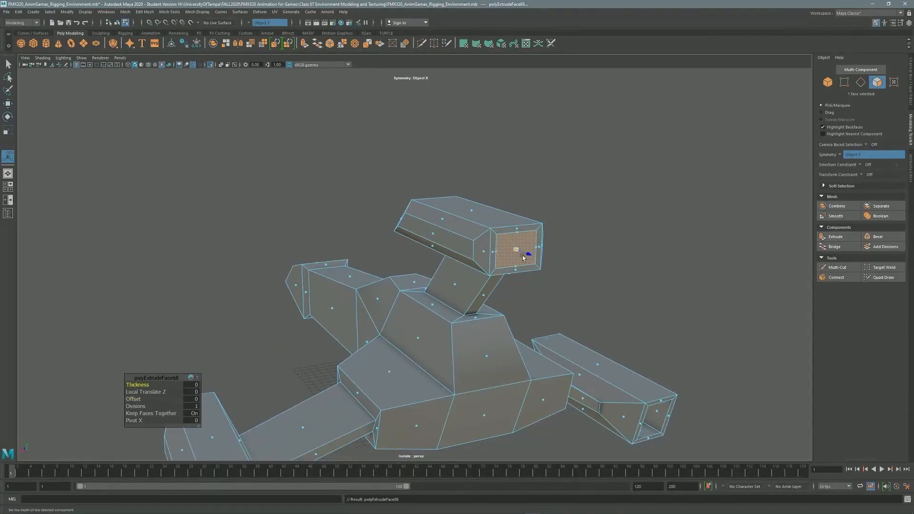
Inset the front end face of the fin pod and extrude it inward to hollow out an intake.
mouse_move(465, 229)
left_mouse_down("alt")
mouse_move(547, 221)
mouse_move(467, 230)
left_mouse_up("alt")
key("ctrl+e")
scroll(470, 198, "up", 3)
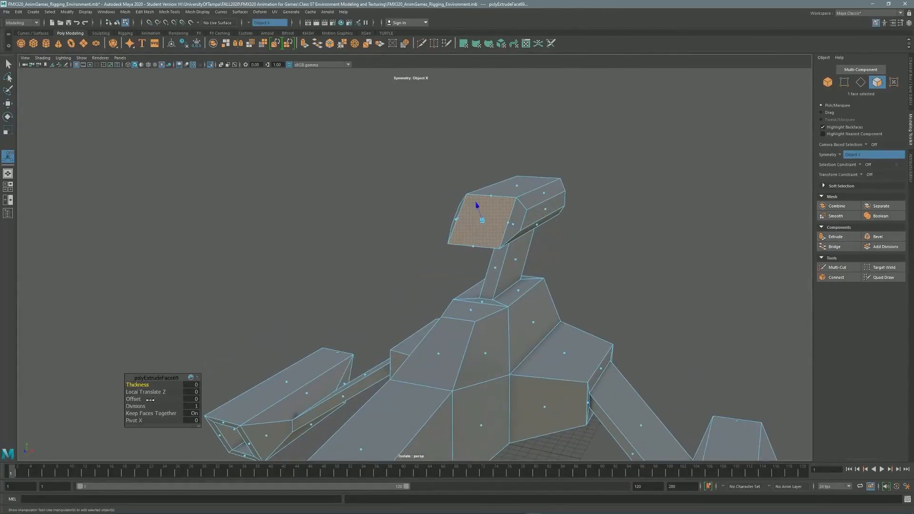
left_click_drag(133, 399, 138, 399)
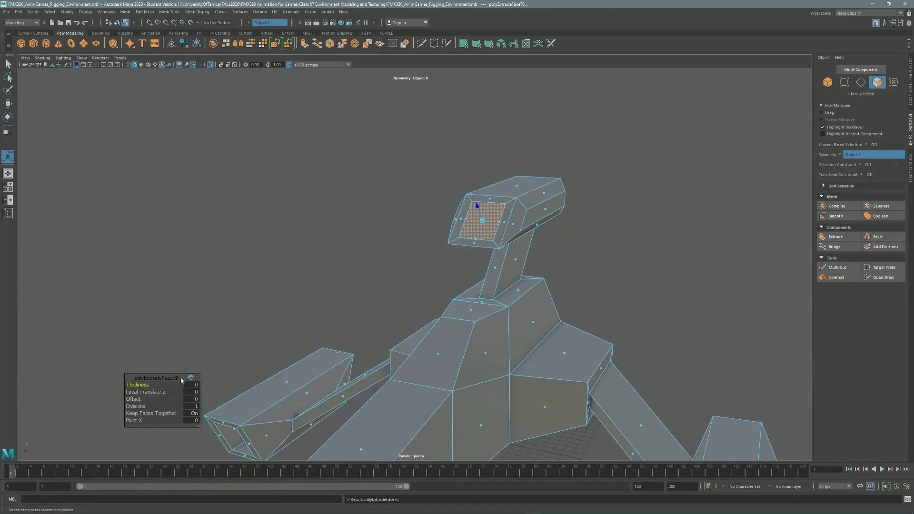
key("w")
Inset the four cockpit faces as separate windows, with Keep Faces Together off and an extrude offset of 0.7.
left_click_drag(482, 224, 495, 262, "alt")
left_click(450, 264)
left_click(452, 269, "shift")
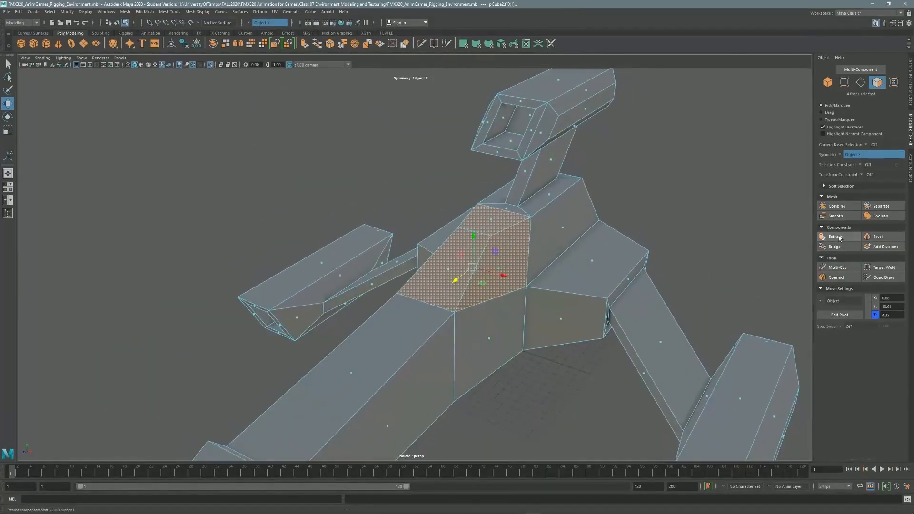
key("ctrl+e")
left_click_drag(135, 399, 141, 399)
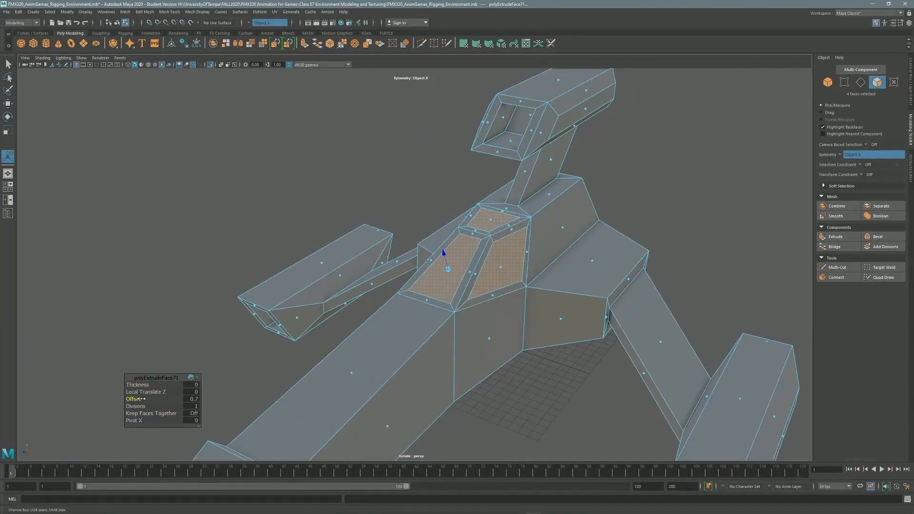
Select the frame faces around the cockpit windows and extrude them outward as a raised frame.
left_click_drag(428, 228, 425, 272, "alt")
key("q")
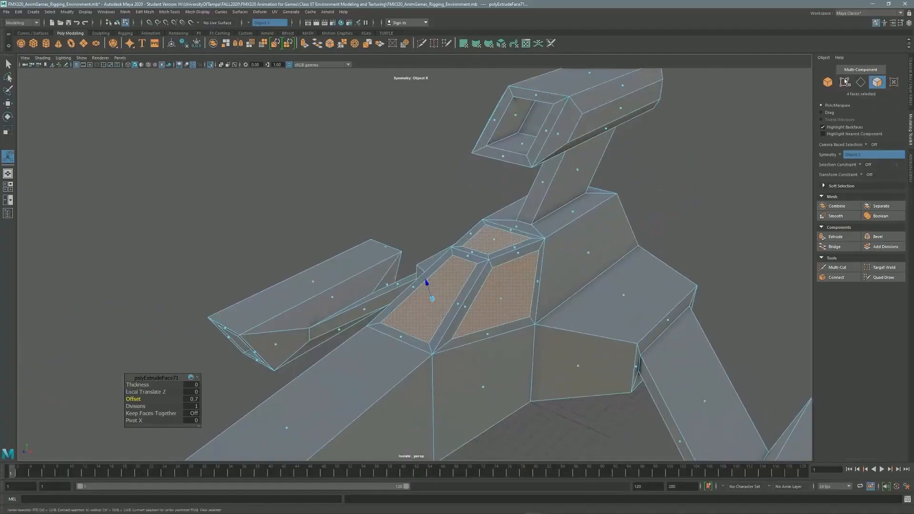
key("F8")
left_click(877, 82)
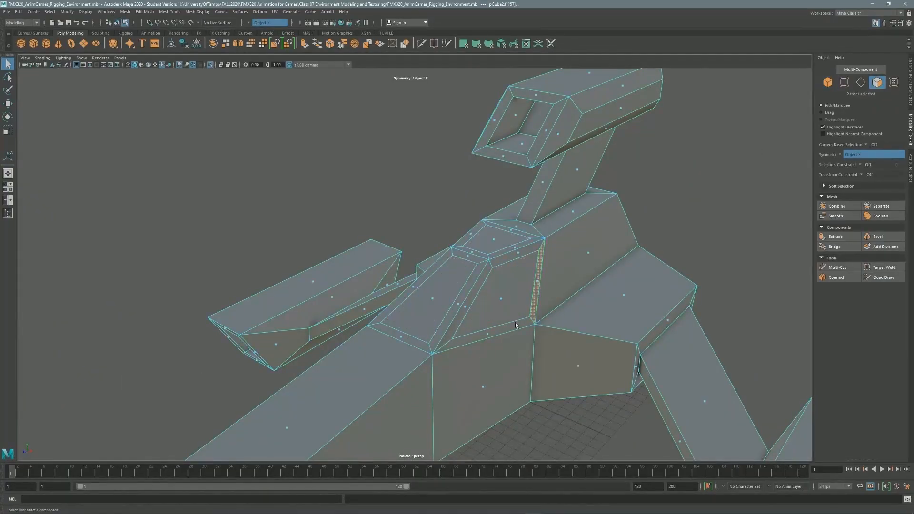
double_click(471, 291)
left_click(517, 250, "shift")
left_click(409, 331, "shift")
left_click_drag(409, 331, 666, 239, "alt")
key("ctrl+e")
Connect the vertical edges of the fuselage side panel ahead of the wing with six horizontal segments.
left_click(625, 267)
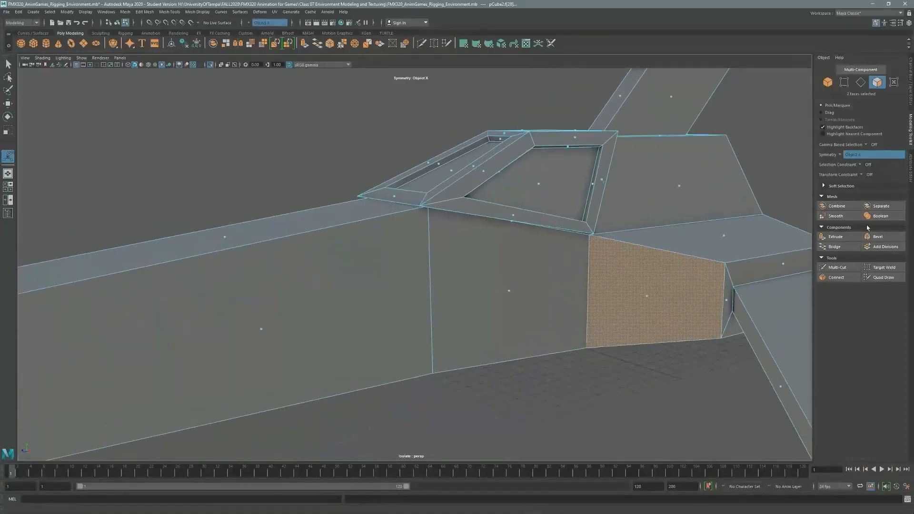
left_click(861, 82)
mouse_move(477, 247)
left_mouse_down("alt")
mouse_move(523, 238)
mouse_move(476, 258)
left_mouse_up("alt")
left_click(845, 277)
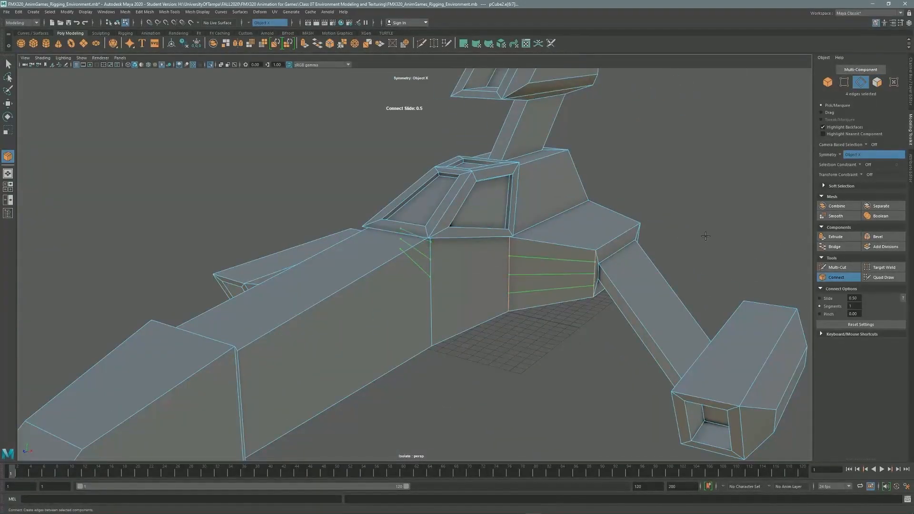
middle_click_drag(717, 236, 728, 234, "ctrl")
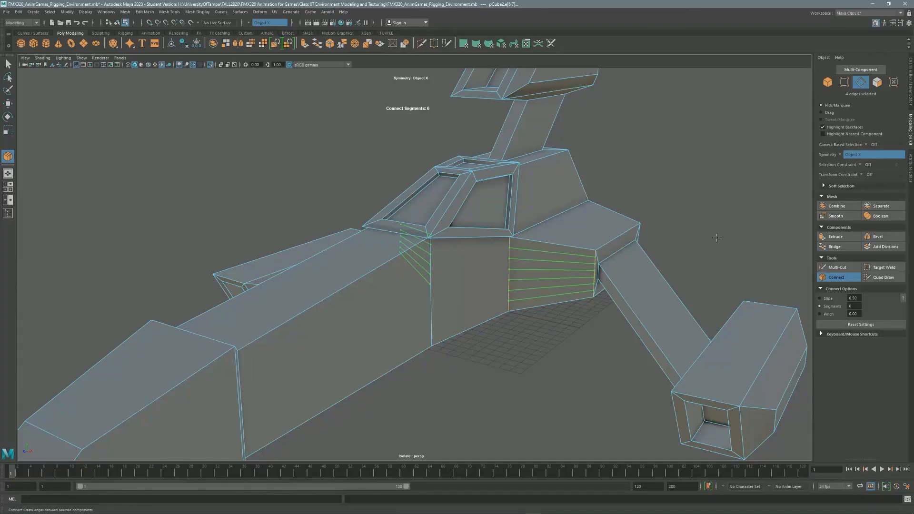
Connect the horizontal edges of the divided side panel with two vertical edge lines.
left_click_drag(566, 238, 660, 203, "alt")
key("q")
left_click(563, 239, "shift")
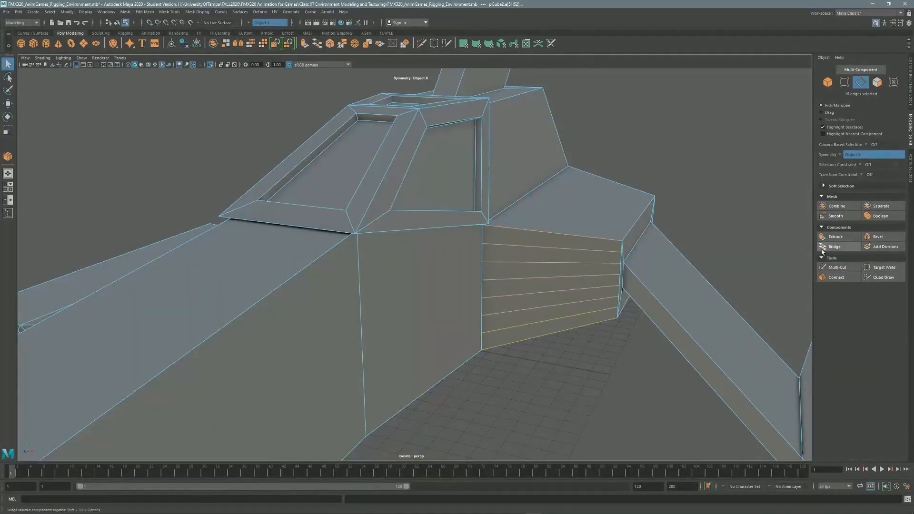
left_click(837, 278)
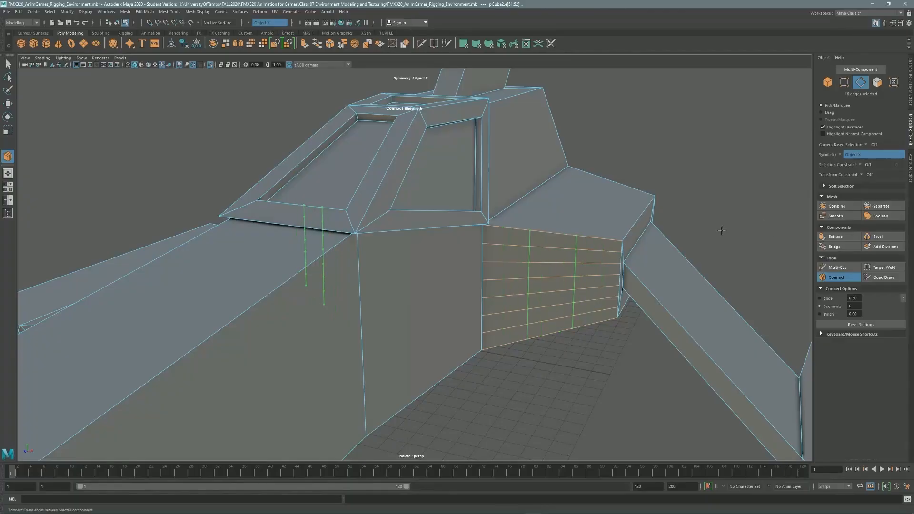
left_click(864, 82)
key("q")
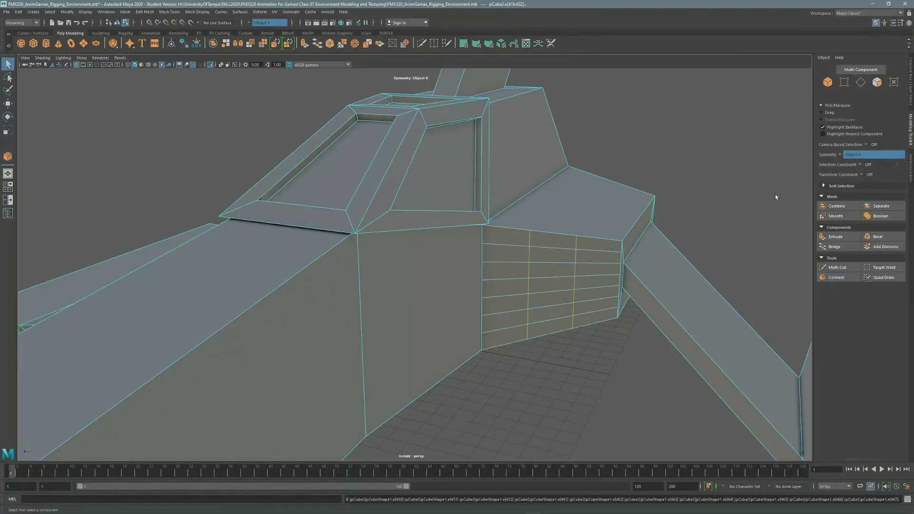
Slide the two vertical edge lines outward toward the front and rear ends of the side panel.
key("ctrl+z")
right_click_drag(675, 175, 651, 184, "shift")
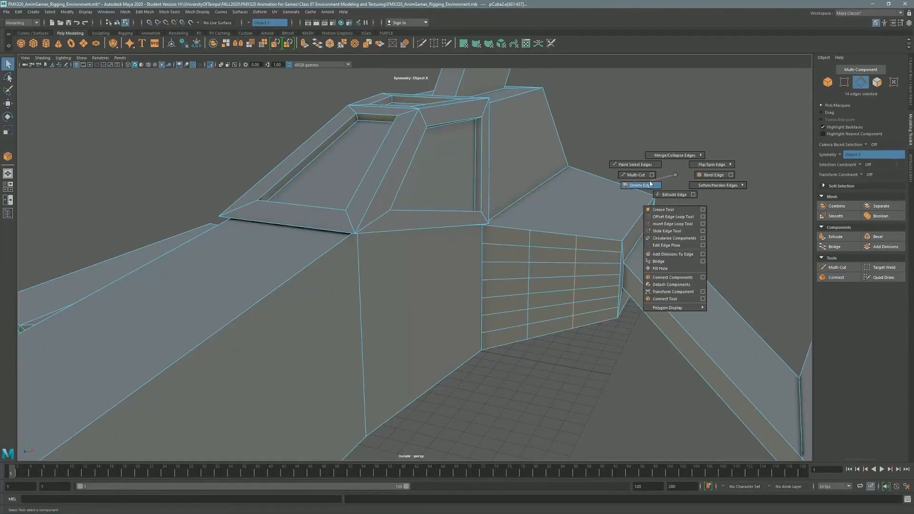
right_click_drag(667, 237, 667, 231, "shift")
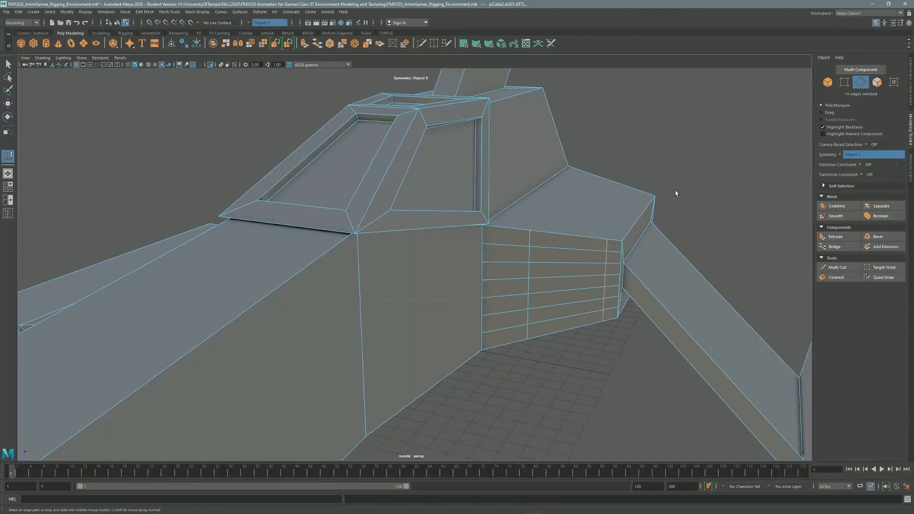
right_click_drag(675, 167, 666, 221, "shift")
middle_click_drag(706, 183, 682, 184)
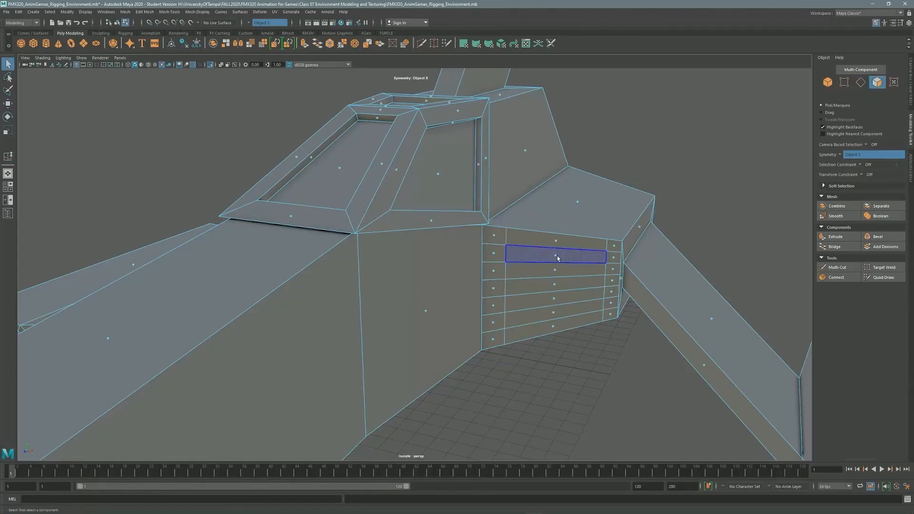
Extrude the five middle faces of the divided side panel and move them inward to form a vent recess.
left_click(558, 257)
left_click(555, 271, "shift")
left_click(554, 285, "shift")
left_click(555, 299, "shift")
left_click(555, 313, "shift")
left_click_drag(559, 287, 547, 202, "alt")
key("ctrl+e")
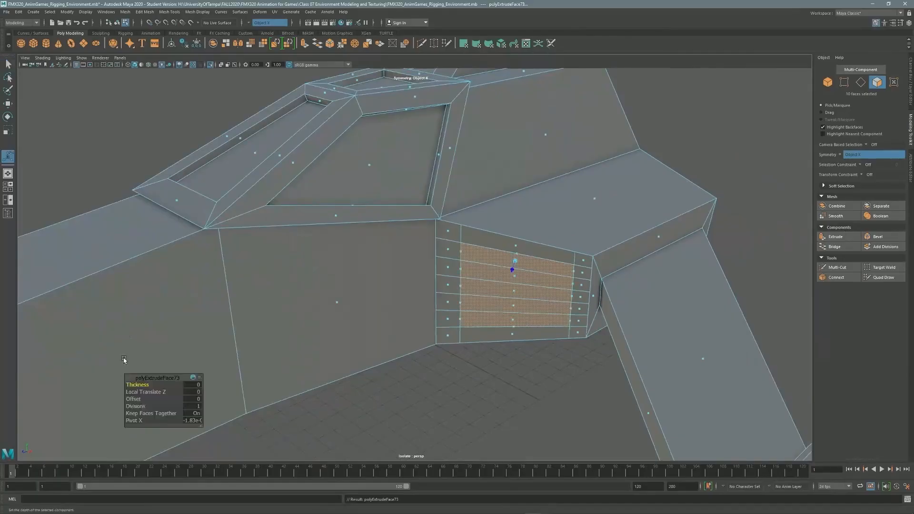
key("w")
left_click_drag(512, 293, 511, 295)
Extrude three alternating faces inside the vent recess and reposition them to form slats.
left_click_drag(512, 290, 495, 233, "alt")
left_click(503, 292)
left_click(502, 324, "shift")
left_click(503, 355, "shift")
left_click_drag(503, 355, 538, 413, "alt")
left_click(836, 237)
key("w")
left_click_drag(515, 283, 500, 267)
Connect the vertical edges along the front fuselage side with a single lengthwise edge line.
right_click_drag(500, 267, 461, 218, "alt")
middle_click_drag(461, 219, 482, 205, "alt")
left_click(479, 172)
middle_click_drag(260, 374, 477, 253, "alt")
left_click_drag(478, 253, 493, 236, "alt")
left_click(400, 274)
left_click_drag(405, 285, 405, 305, "alt")
left_click(861, 82)
left_click(399, 286)
left_click(549, 309, "shift")
left_click(559, 309, "shift")
left_click(836, 277)
key("q")
key("ctrl+z")
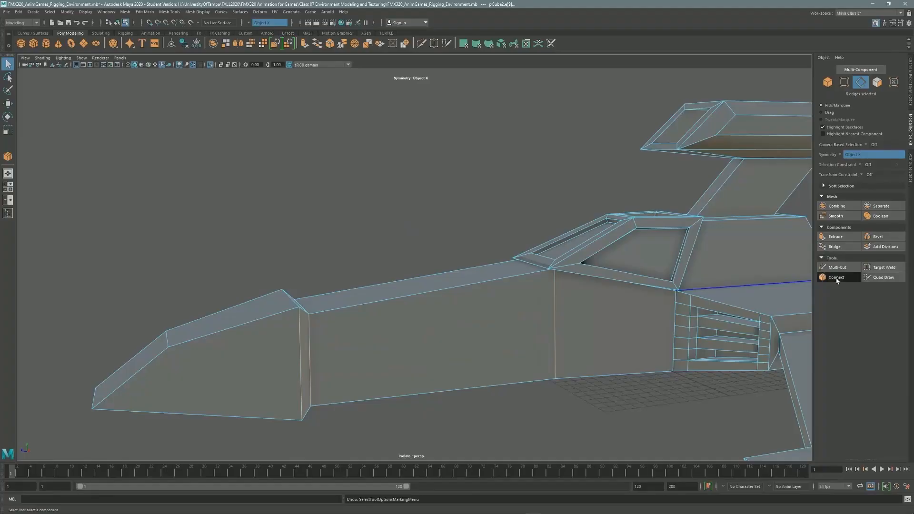
left_click(837, 277)
key("q")
Use Multi-Cut to continue the lengthwise edge line across the side of the nose to its tip.
left_click_drag(411, 253, 514, 157, "alt")
left_click(838, 267)
left_click(359, 271)
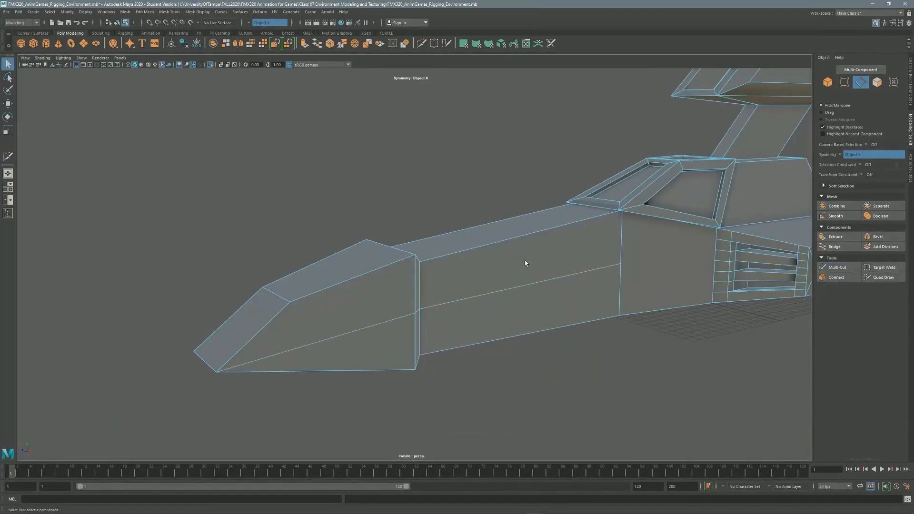
left_click(375, 312)
Use Multi-Cut to extend the lengthwise edge line across the panel below the cockpit to the vent.
middle_click_drag(375, 311, 167, 281, "alt")
left_click(837, 268)
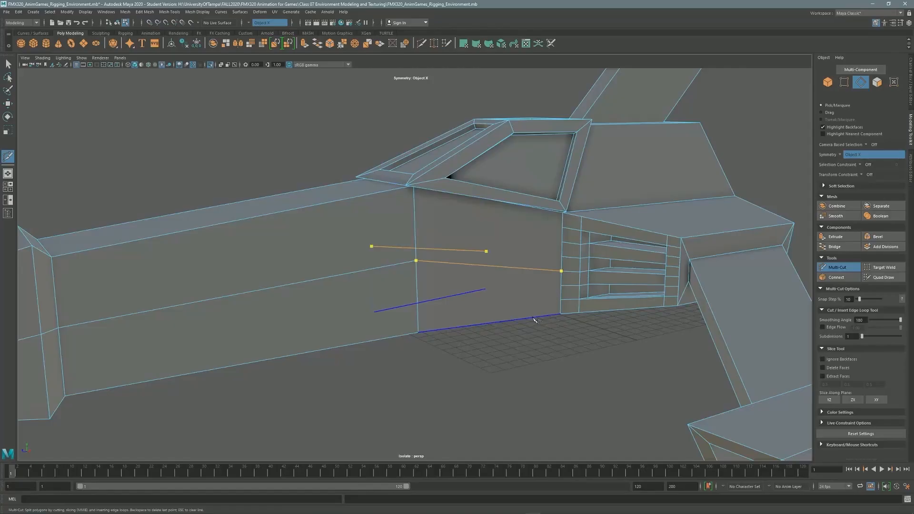
key("q")
right_click_drag(533, 318, 408, 226, "alt")
left_click_drag(407, 225, 407, 263, "alt")
key("ctrl+z")
key("ctrl+shift+x")
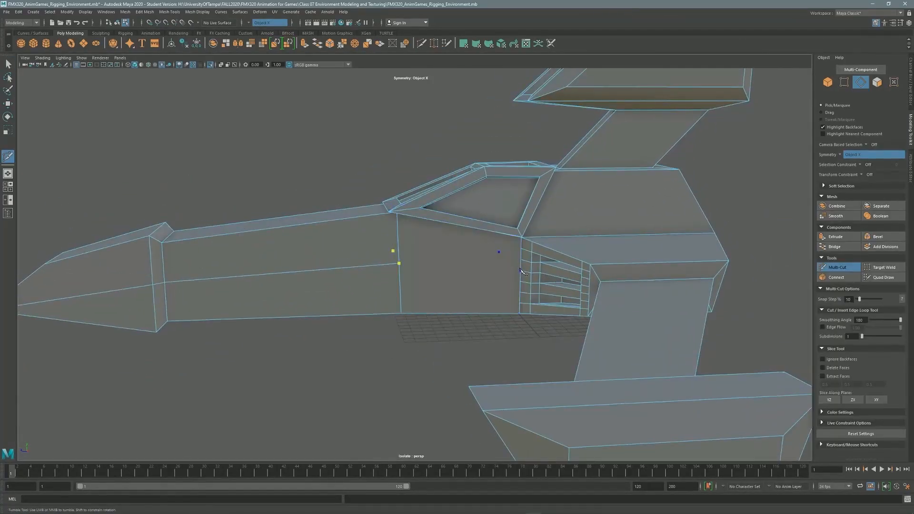
left_click_drag(486, 291, 524, 273, "alt")
left_click(431, 253)
left_click_drag(464, 242, 414, 222, "alt")
Select the vertices along the fuselage's new lengthwise edge line and move them outward to form a side ridge.
key("w")
left_click_drag(355, 224, 381, 267, "alt")
left_click_drag(369, 300, 314, 310, "alt")
left_click(163, 335, "shift")
left_click_drag(190, 201, 281, 249, "alt")
left_click_drag(450, 285, 459, 289)
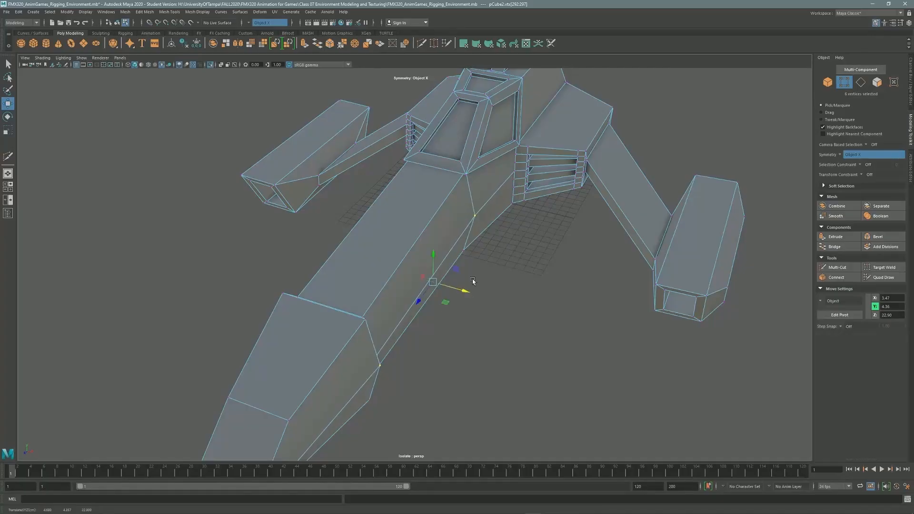
Extrude the front fuselage's side faces outward with an offset of 0.9 and a thickness of 0.7.
middle_click_drag(526, 174, 463, 263, "alt")
scroll(463, 264, "up", 3)
left_click(460, 265)
left_click_drag(424, 274, 405, 246, "alt")
left_click(358, 276)
key("F11")
left_click(377, 261)
left_click(378, 290, "shift")
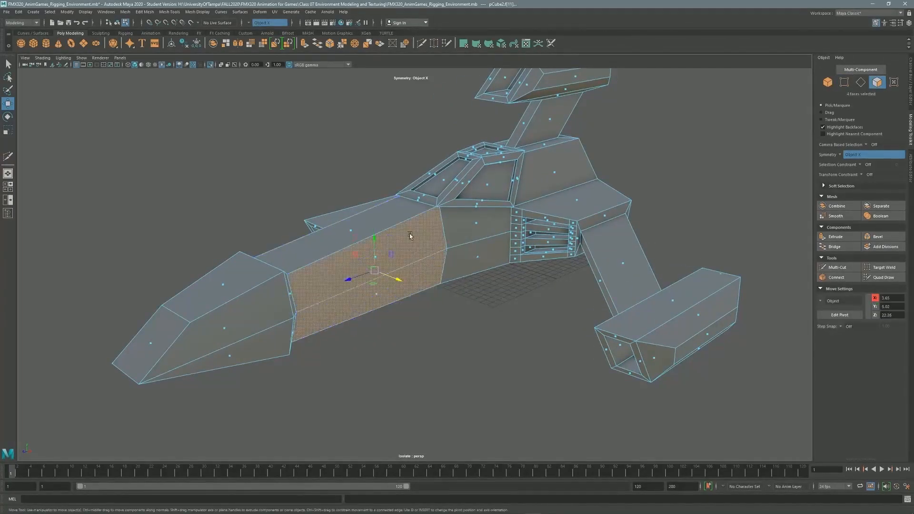
left_click_drag(378, 290, 415, 288, "alt")
left_click(845, 236)
mouse_move(134, 400)
left_mouse_down()
mouse_move(144, 402)
mouse_move(151, 387)
mouse_move(127, 393)
left_mouse_up()
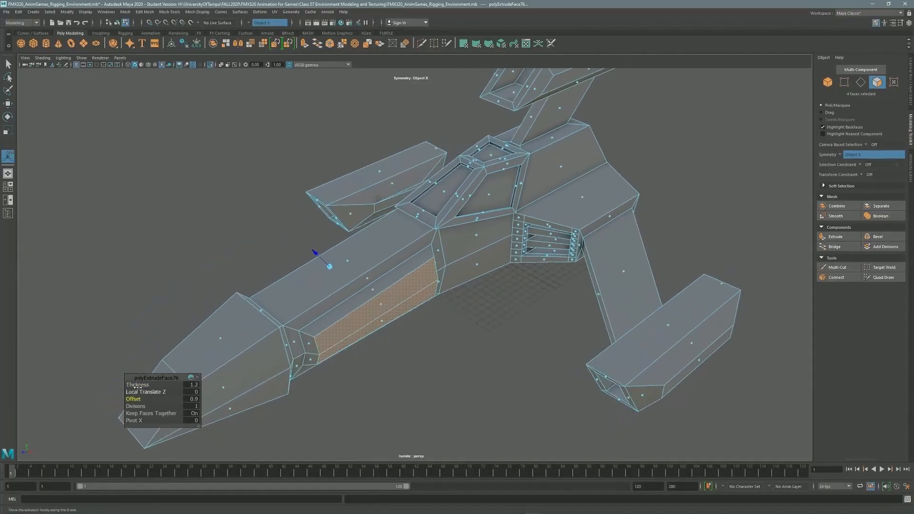
left_click_drag(236, 327, 210, 360, "alt")
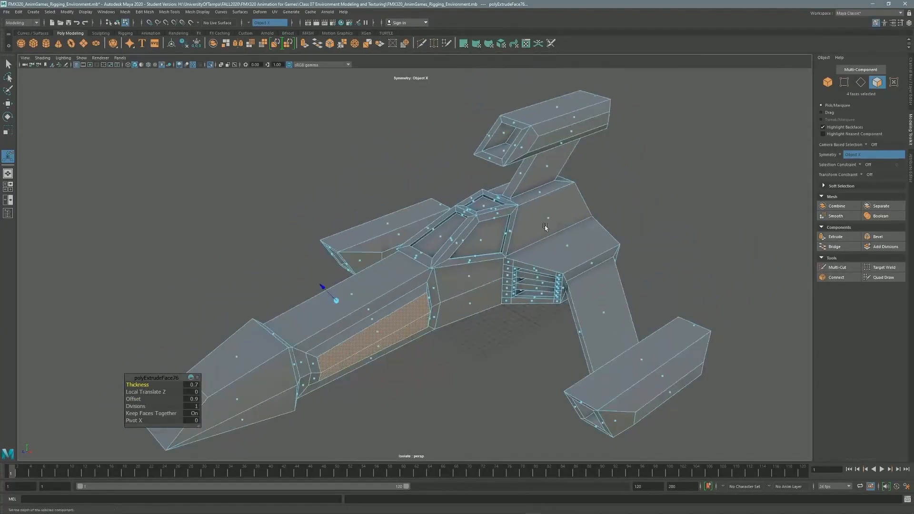
Inset the top faces of the nose and extrude them inward as a recessed panel.
middle_click_drag(210, 360, 319, 315, "alt")
left_click(319, 314)
key("ctrl+e")
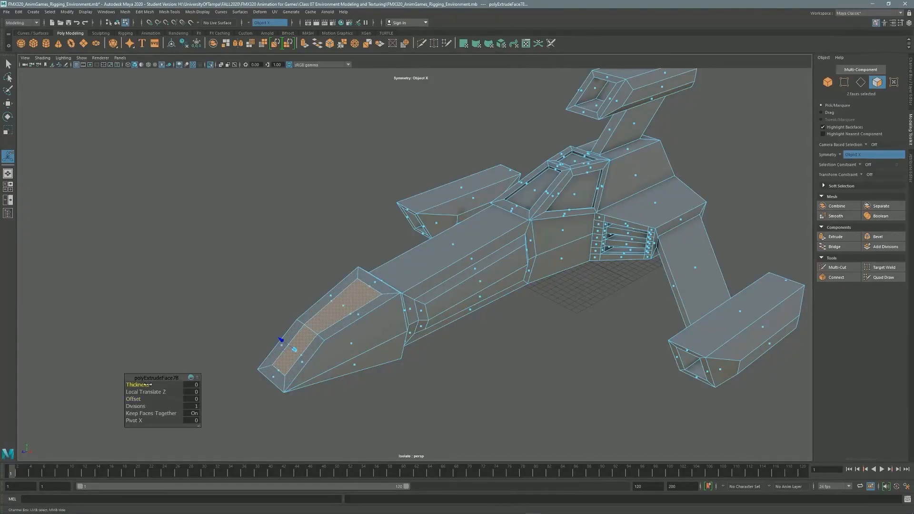
Extrude the rear upper side faces of the fuselage with a thickness of 0.9 and an offset of 0.6.
left_click_drag(537, 203, 515, 228, "alt")
left_click(850, 239)
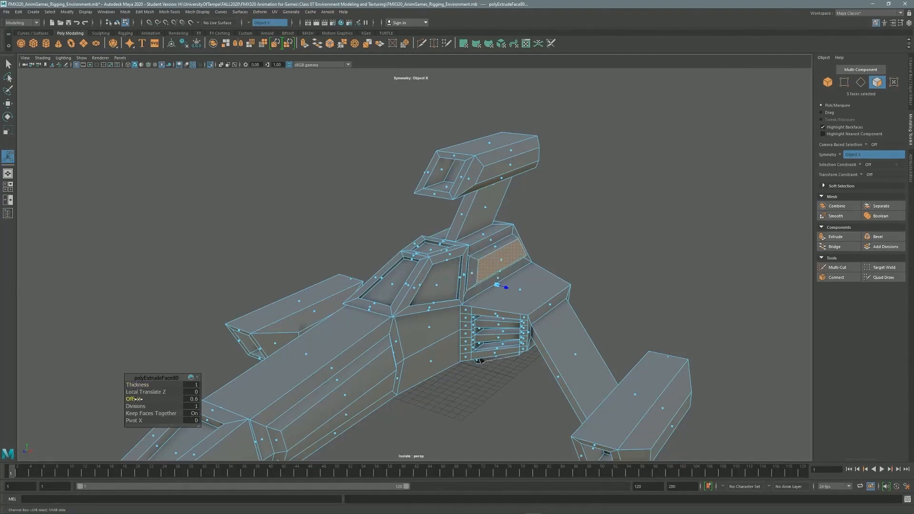
scroll(285, 295, "down", 2)
middle_click_drag(371, 305, 395, 231, "alt")
mouse_move(395, 231)
left_mouse_down("alt")
mouse_move(295, 229)
mouse_move(400, 231)
left_mouse_up("alt")
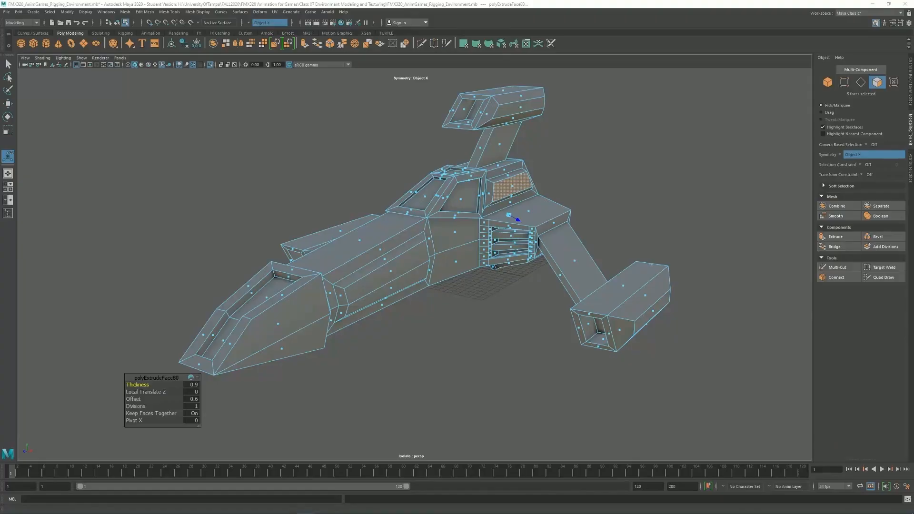
Select the side shoulder and upper rear end faces of the aft fuselage and inset them with an Extrude offset.
left_click(547, 215)
left_click_drag(548, 216, 576, 153, "alt")
left_click(368, 316)
left_click(521, 224, "shift")
left_click_drag(521, 224, 615, 264, "alt")
left_click(335, 237, "shift")
left_click_drag(408, 222, 386, 229, "alt")
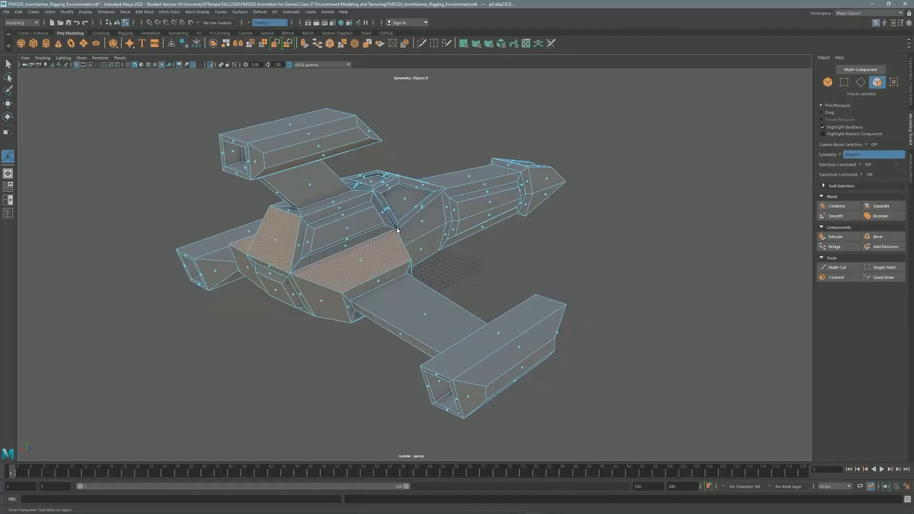
middle_click_drag(386, 228, 403, 256, "alt")
left_click(843, 238)
left_click_drag(138, 398, 145, 400)
Extrude the inset aft fuselage faces inward with a thickness of -0.5 to form recessed panels.
right_click_drag(538, 212, 629, 211, "alt")
left_click_drag(628, 211, 528, 219, "alt")
middle_click_drag(309, 257, 388, 262, "alt")
right_click_drag(362, 262, 392, 266, "alt")
left_click_drag(392, 265, 469, 298, "alt")
left_click(838, 237)
left_click_drag(145, 385, 139, 385)
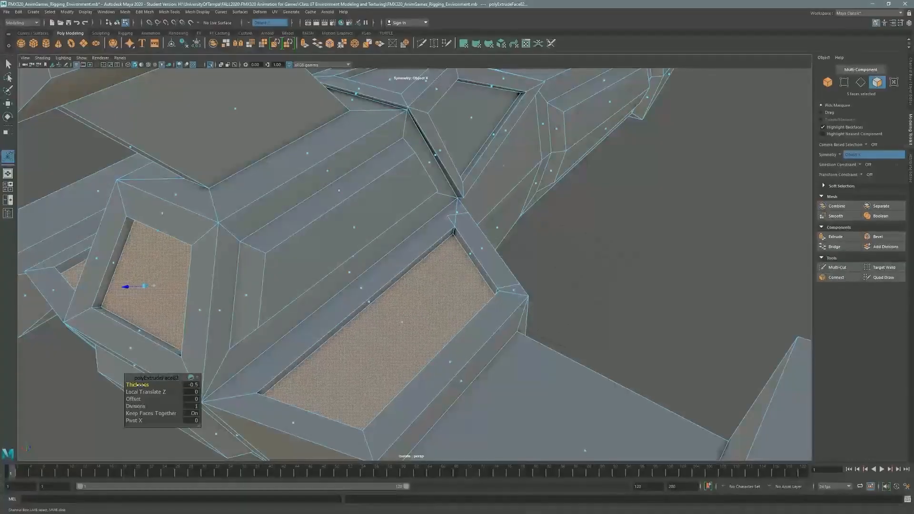
Remove the narrow face between the recessed shoulder panel and the side vents, and clean up its corner vertices with Target Weld.
key("q")
left_click(478, 249)
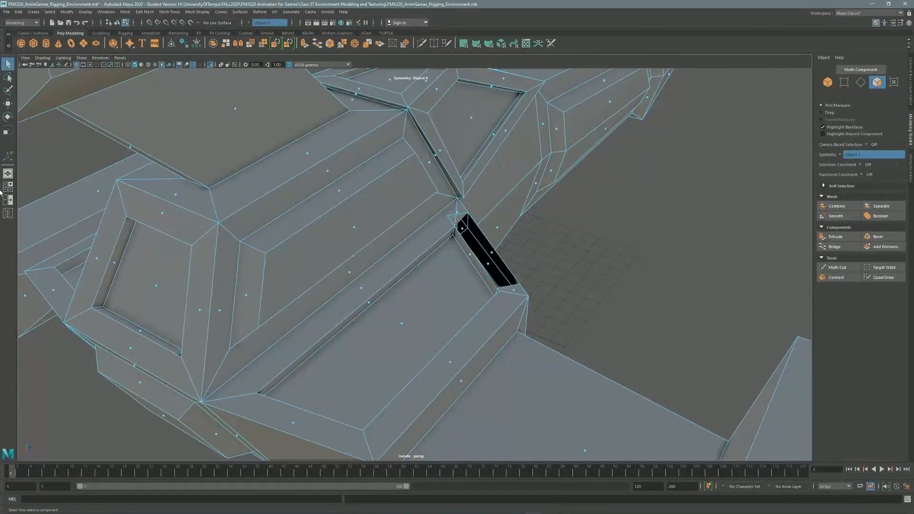
left_click_drag(437, 256, 722, 145, "alt")
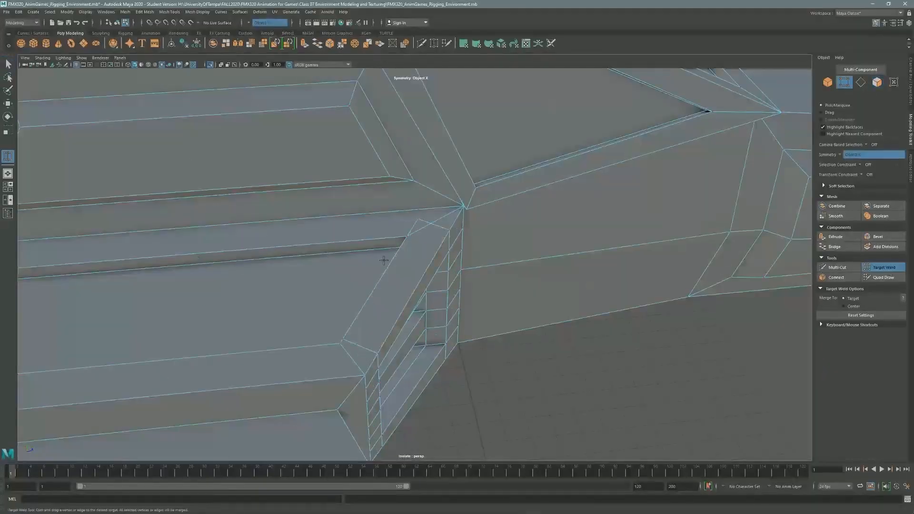
left_click_drag(343, 339, 402, 254, "alt")
scroll(402, 255, "down", 8)
left_click_drag(331, 286, 361, 206, "alt")
key("q")
Turn off the isolated view of the spaceship and move the ship into position inside the hangar.
scroll(331, 261, "up", 4)
mouse_move(119, 70)
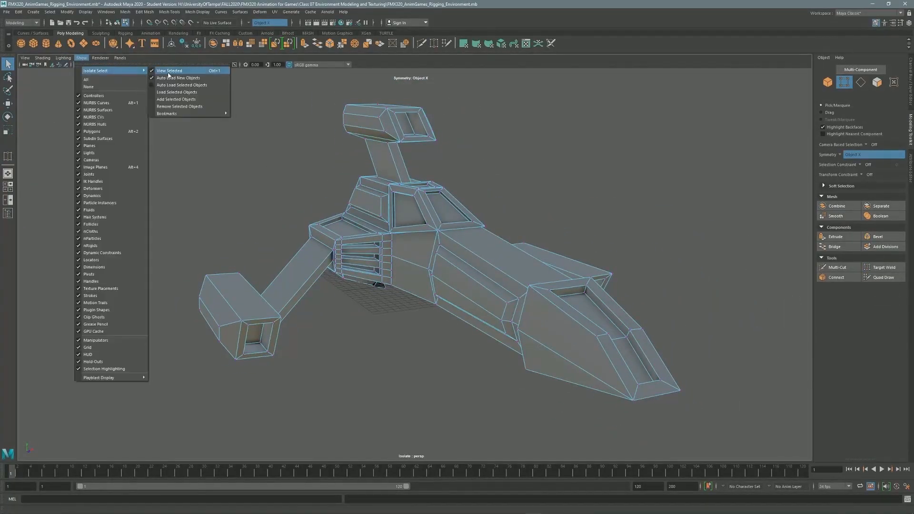
left_click(174, 70)
left_click_drag(267, 205, 459, 276, "alt")
left_click_drag(387, 196, 336, 226)
mouse_move(420, 224)
left_mouse_down("alt")
mouse_move(299, 222)
mouse_move(429, 209)
left_mouse_up("alt")
left_click_drag(429, 209, 456, 204, "alt")
left_click_drag(314, 187, 314, 166)
left_click_drag(385, 182, 492, 108, "alt")
Select all four hangar wall sections and scale them together around the spaceship.
left_click(501, 187)
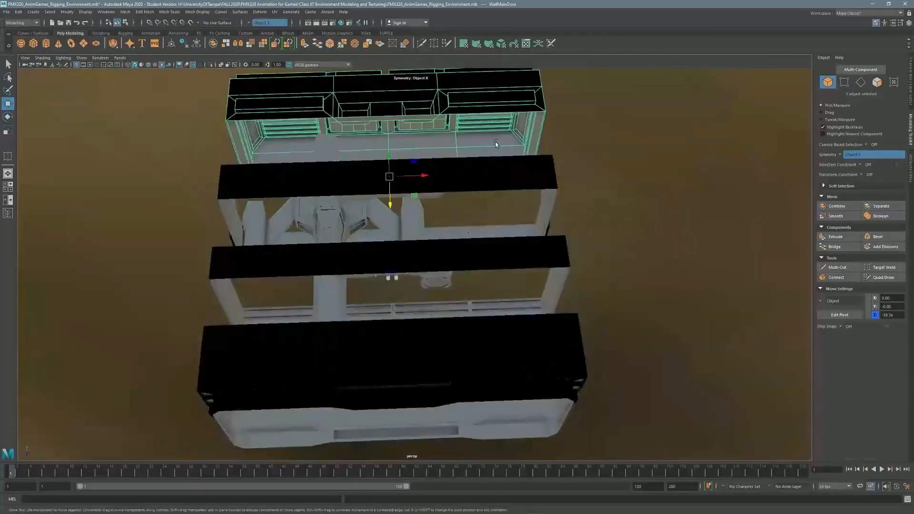
left_click(500, 120)
left_click(504, 175, "shift")
left_click(493, 253, "shift")
left_click(478, 349, "shift")
scroll(477, 348, "down", 2)
left_click_drag(442, 232, 435, 226, "alt")
left_click_drag(434, 386, 470, 343)
Select the spaceship and lower it vertically onto the hangar floor.
left_click(345, 266)
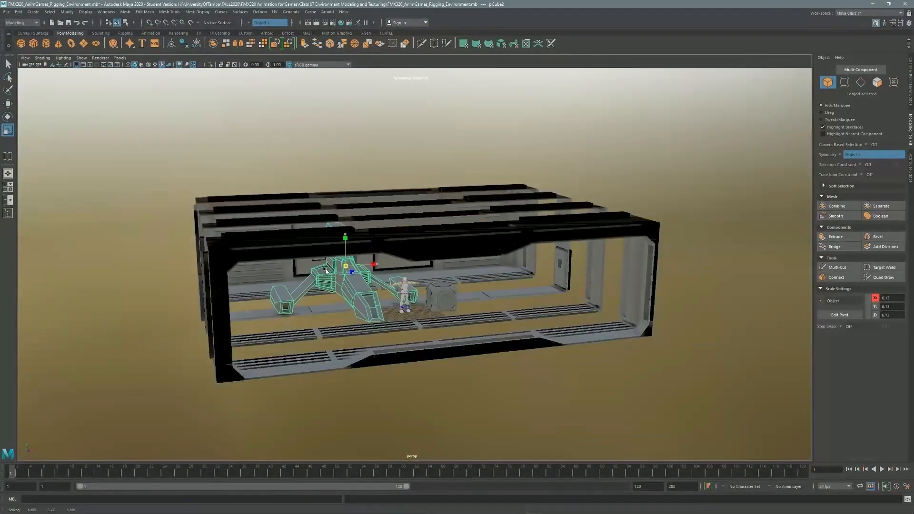
key("space")
key("space")
key("w")
left_click_drag(352, 127, 353, 157)
scroll(478, 204, "down", 3)
scroll(495, 197, "up", 2)
key("space")
key("space")
key("q")
Select the hangar entrance wall section and save the scene.
left_click(7, 12)
left_click(29, 39)
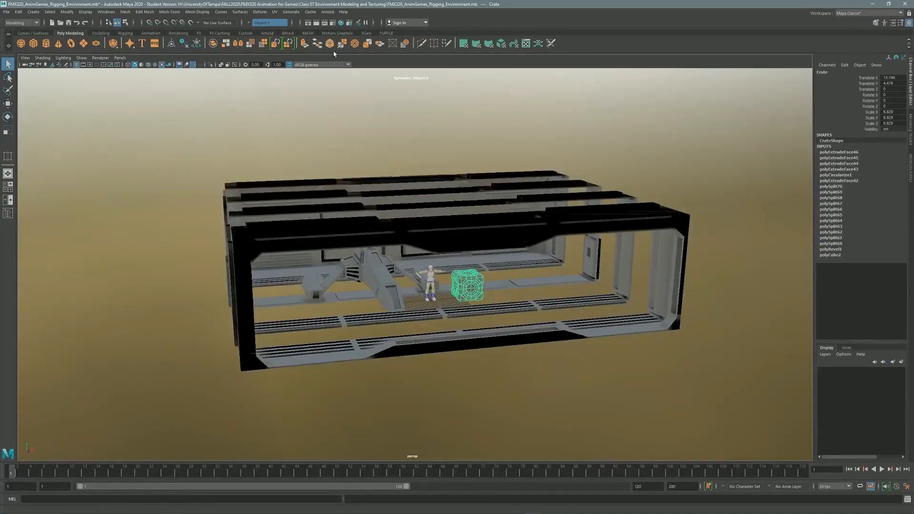
left_click(536, 194)
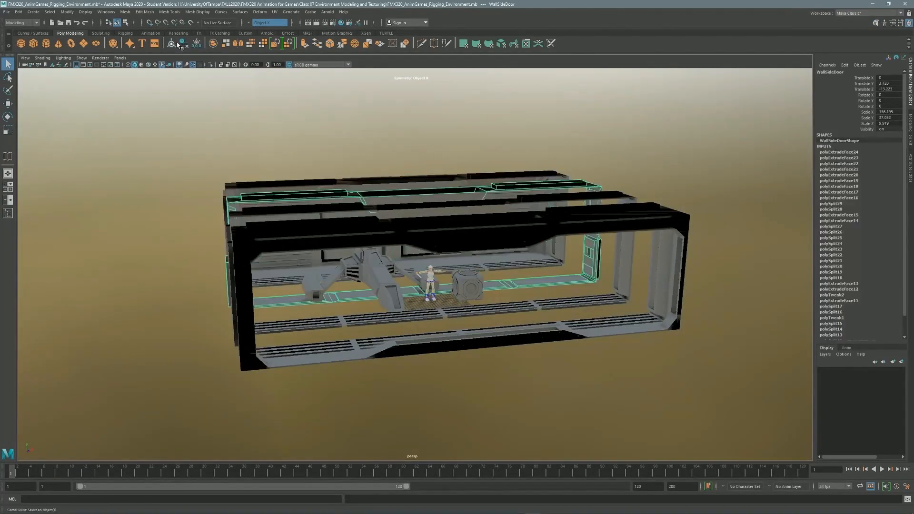
key("Right")
left_click(6, 12)
left_click(21, 34)
Switch to the UV Editing workspace and show the hangar shaded in a perspective view.
left_click(876, 14)
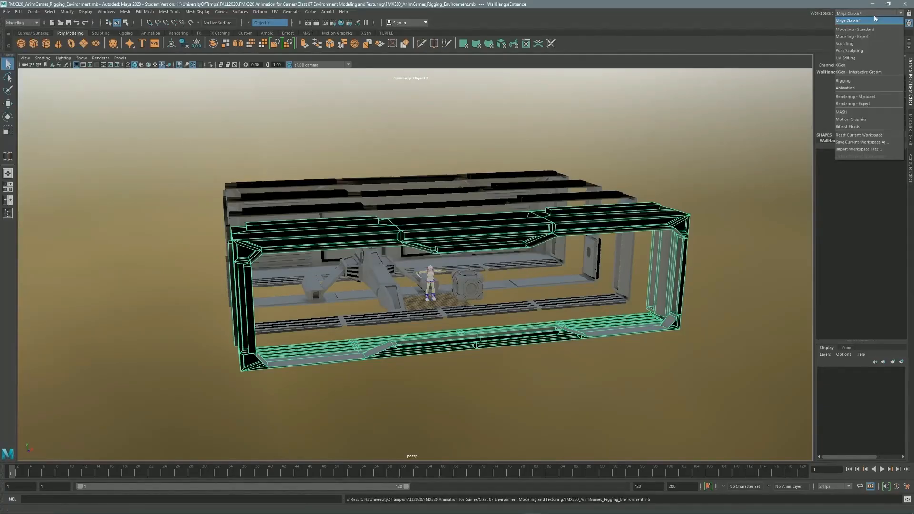
left_click(846, 58)
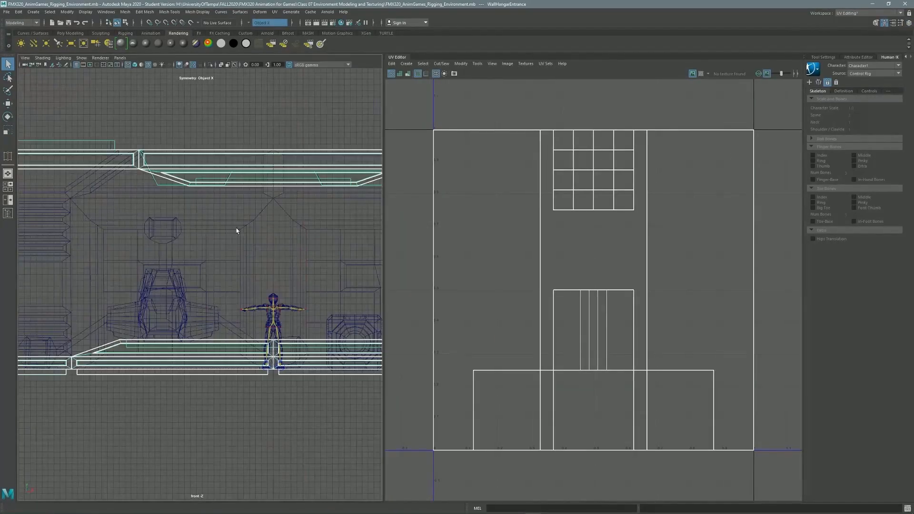
key("space")
left_click_drag(209, 238, 181, 235)
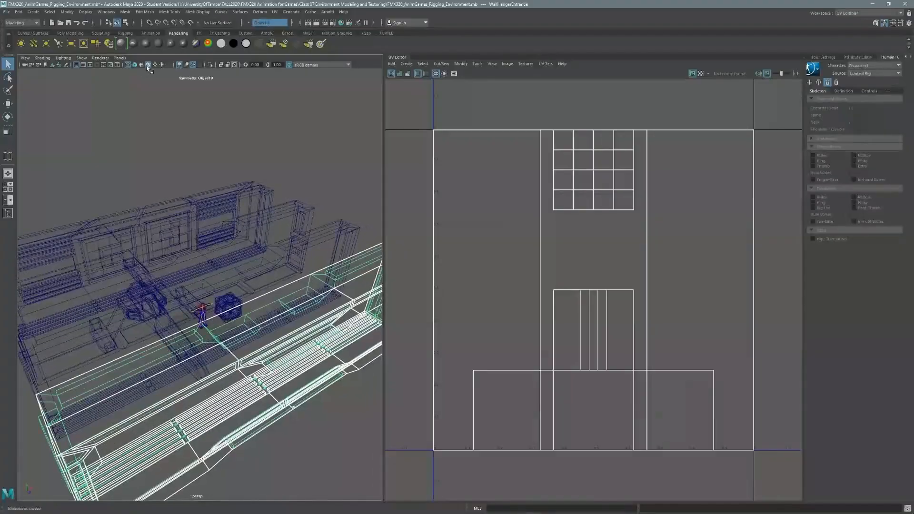
left_click(147, 68)
left_click_drag(147, 117, 224, 187, "alt")
Select all faces of the main door wall and create its UVs with an automatic projection.
left_click(220, 199)
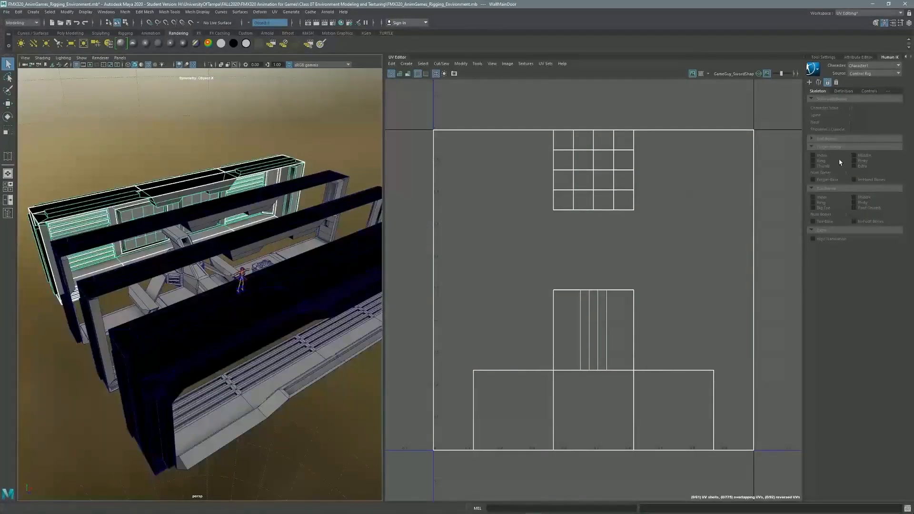
left_click(823, 57)
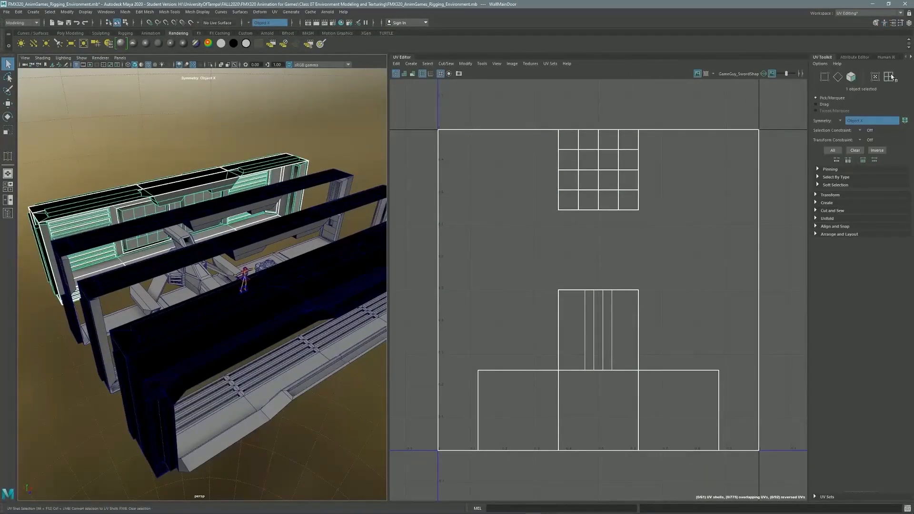
key("ctrl+F11")
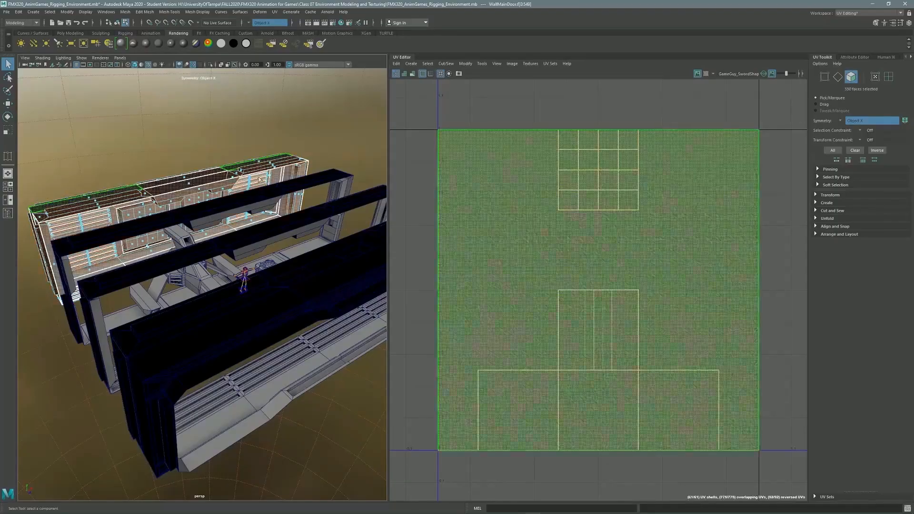
left_click(826, 203)
left_click(831, 213)
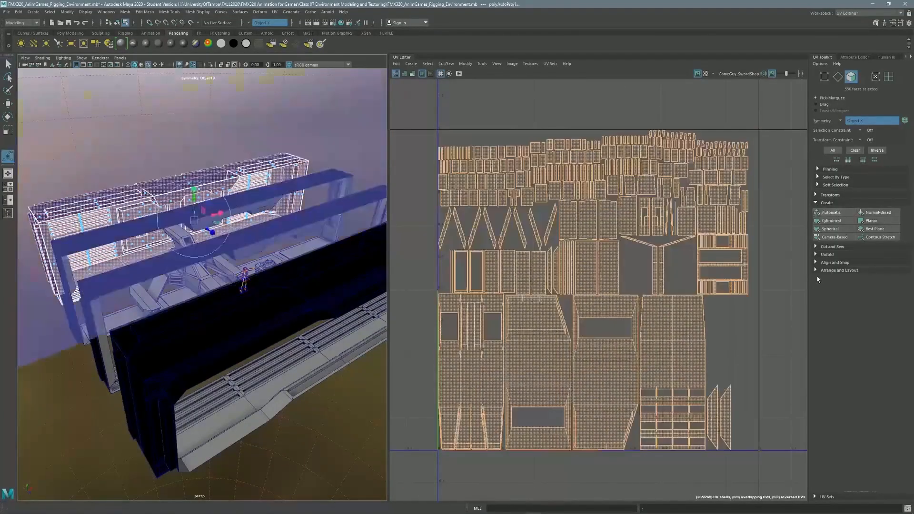
Apply automatic UV projections to all faces of the two middle hangar wall sections, one after the other.
left_click(8, 64)
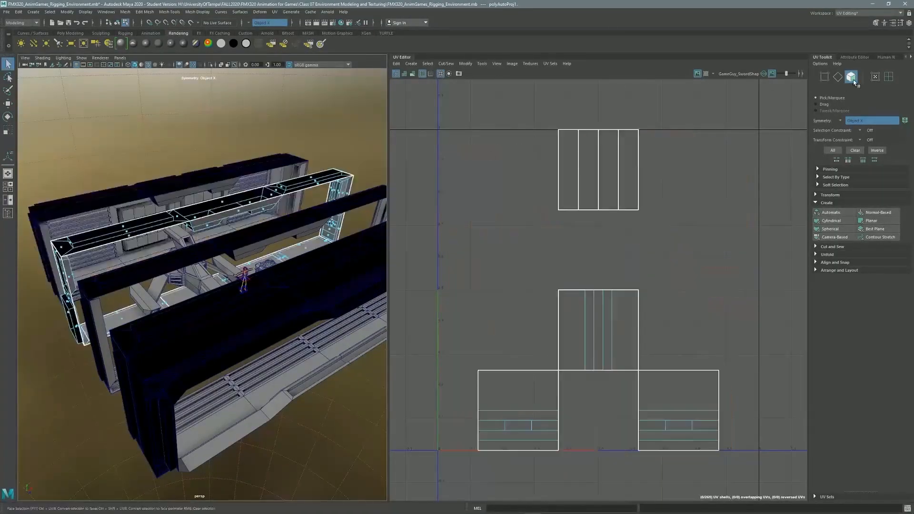
key("ctrl+F11")
left_click(831, 212)
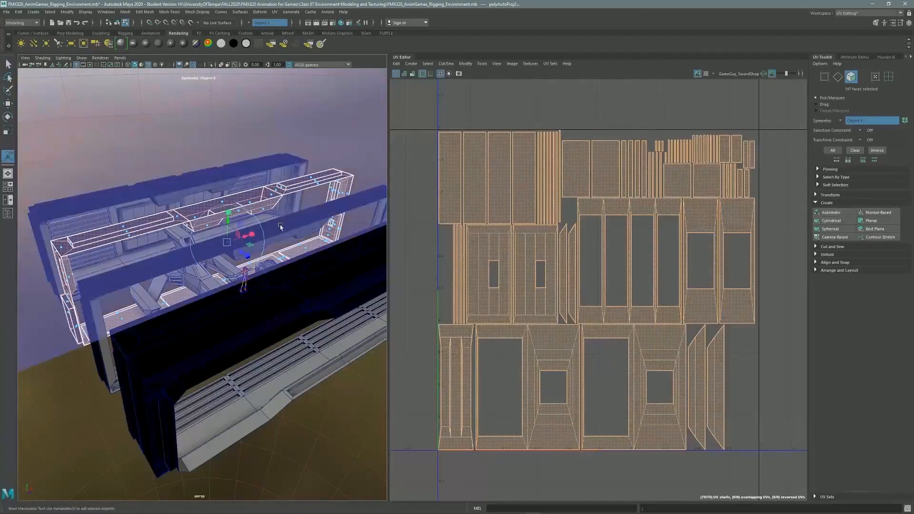
left_click_drag(305, 214, 333, 228, "alt")
left_click(334, 227)
key("ctrl+F11")
left_click(831, 213)
Create UVs for all faces of the hangar entrance wall with an automatic projection.
left_click(341, 185)
key("ctrl+F11")
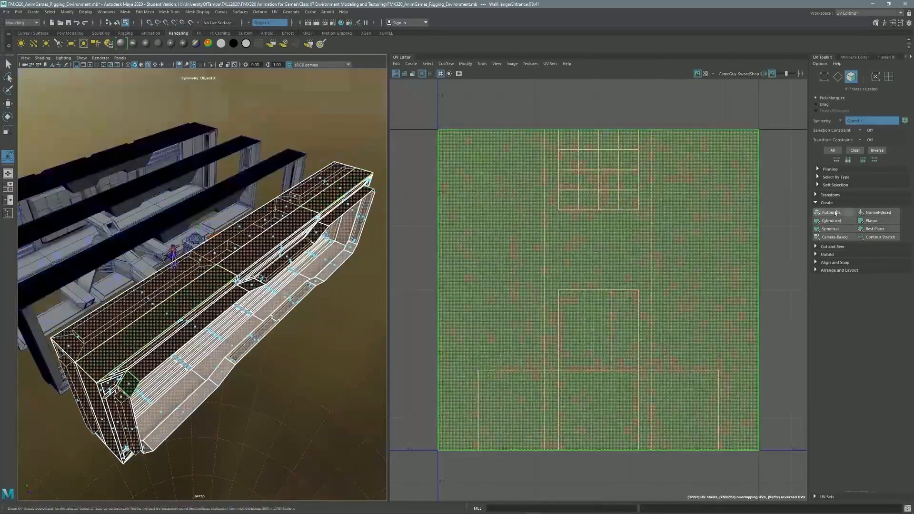
left_click(832, 212)
Select all faces of the crate beside the character and lay out its UVs with an automatic projection.
left_click_drag(238, 238, 285, 258, "alt")
left_click(290, 263)
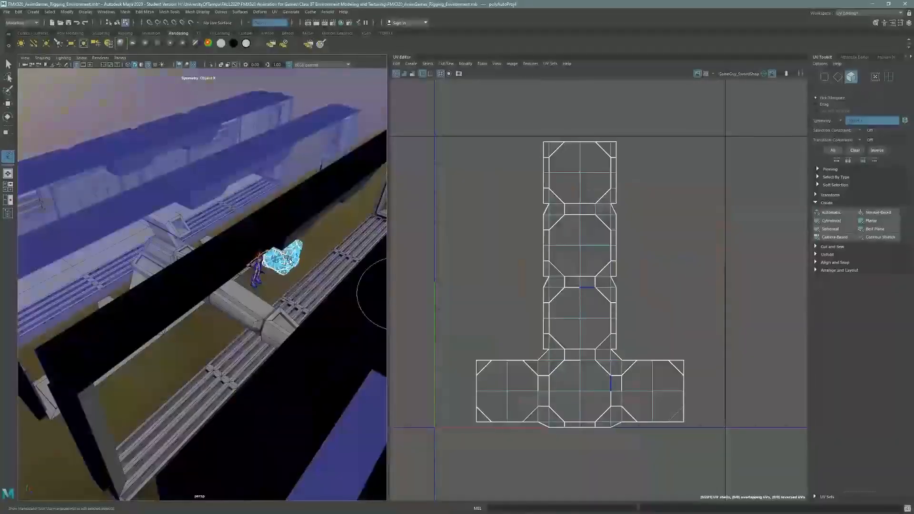
key("ctrl+F11")
left_click(831, 213)
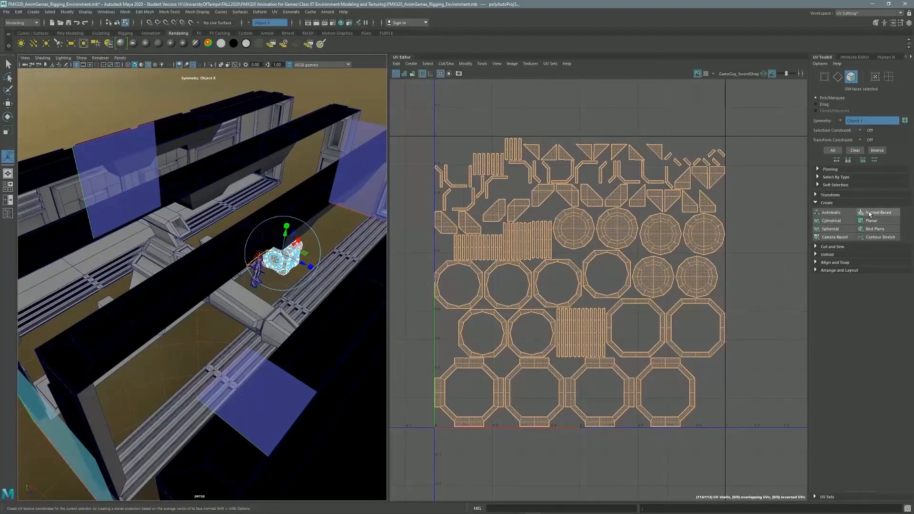
left_click(875, 229)
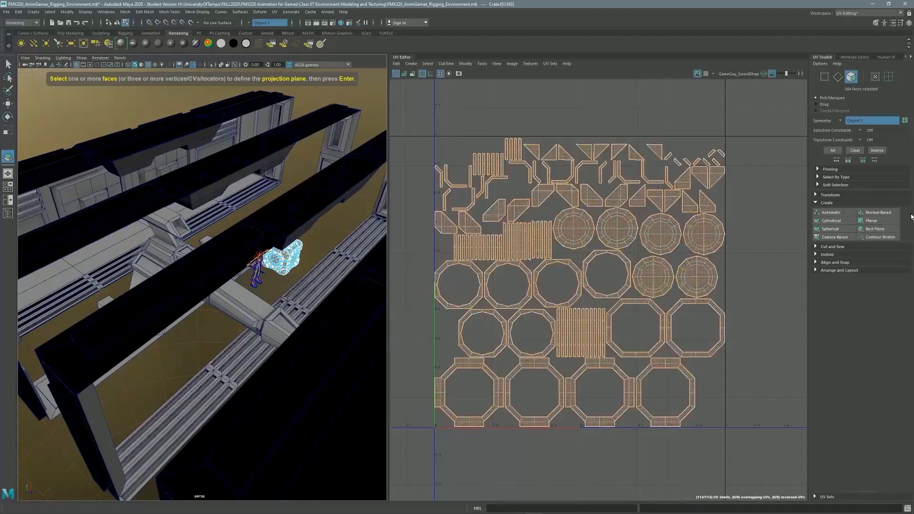
key("ctrl+F11")
left_click(670, 83)
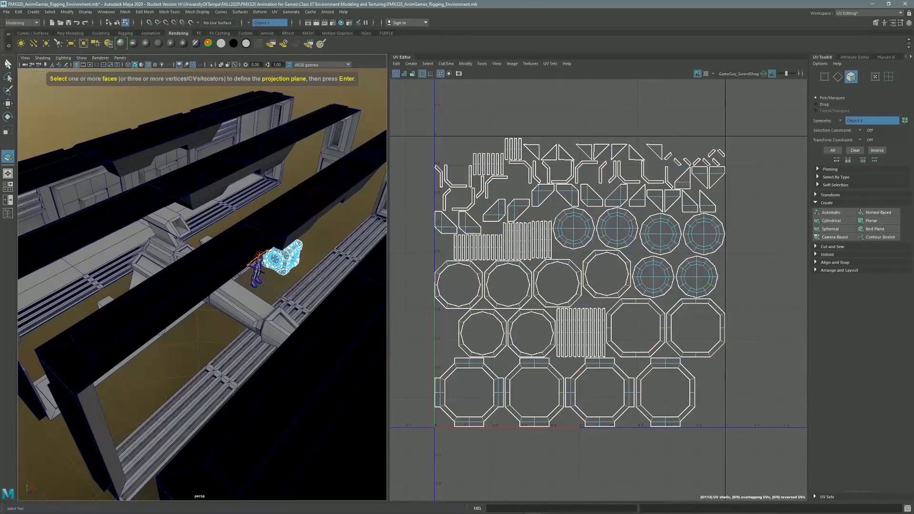
key("Return")
Create the spaceship's UVs with an automatic projection on all its faces and return to the Maya Classic workspace.
key("ctrl+F11")
left_click(831, 212)
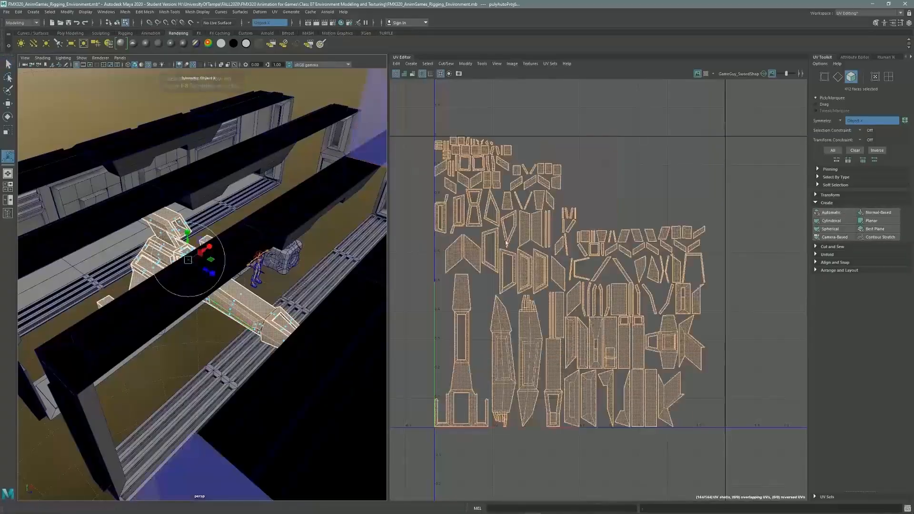
left_click(869, 13)
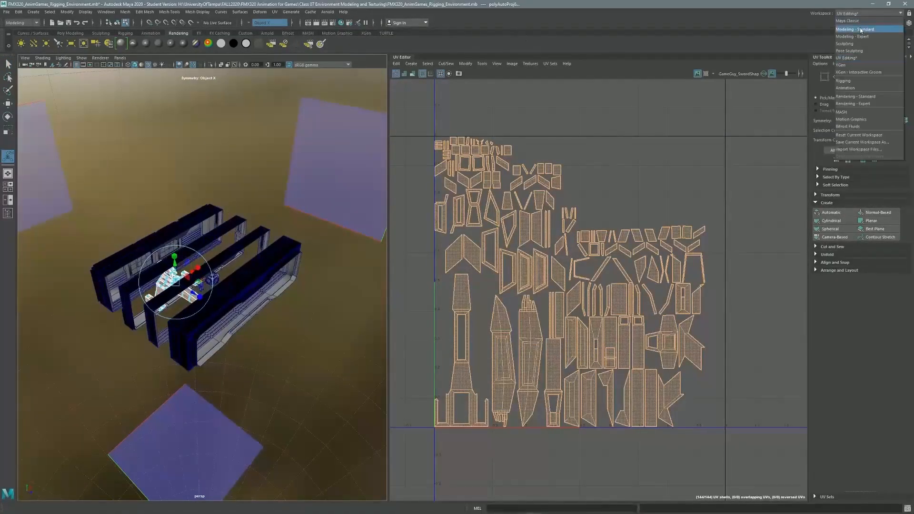
left_click(851, 45)
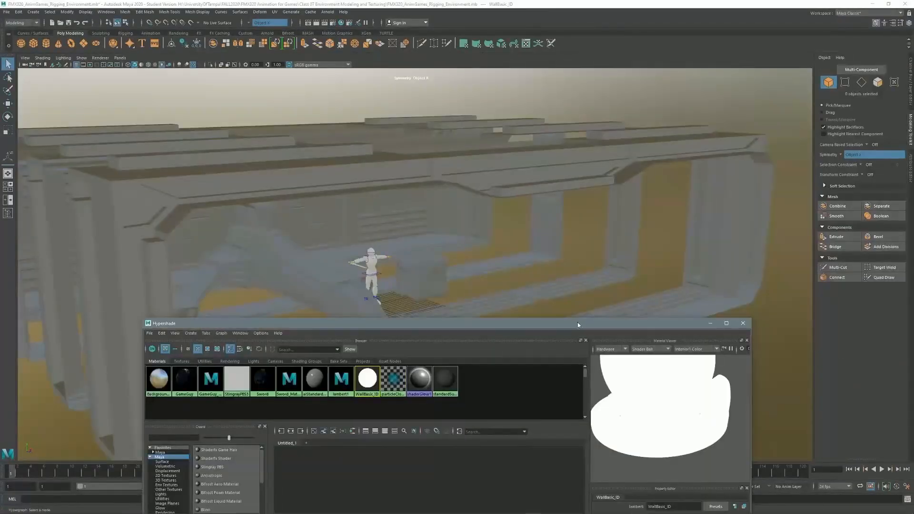
Assign the WallBasic_ID material to the WallBasic section in the Hypershade.
left_click_drag(578, 322, 607, 267)
right_click(373, 328)
left_click(391, 335)
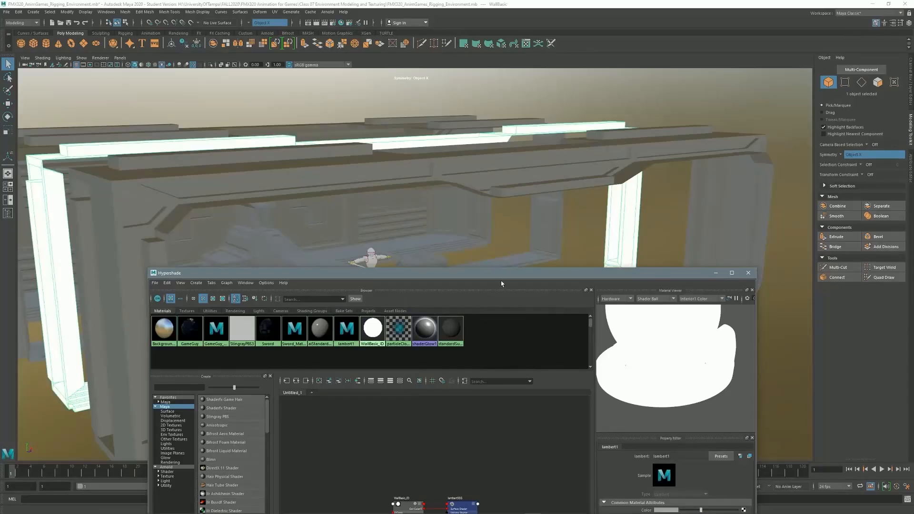
Create a Lambert material named WallSideDoor_ID with black color and full white incandescence.
left_click_drag(297, 286, 293, 168)
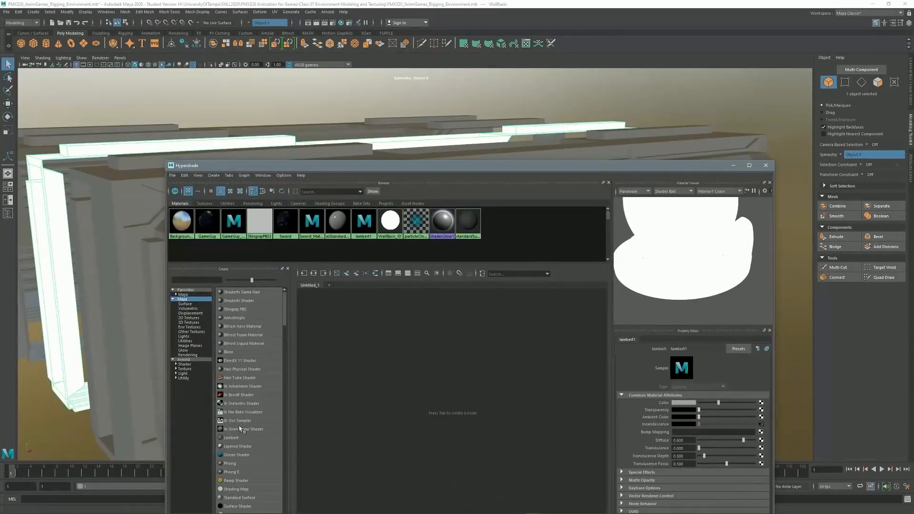
left_click(233, 438)
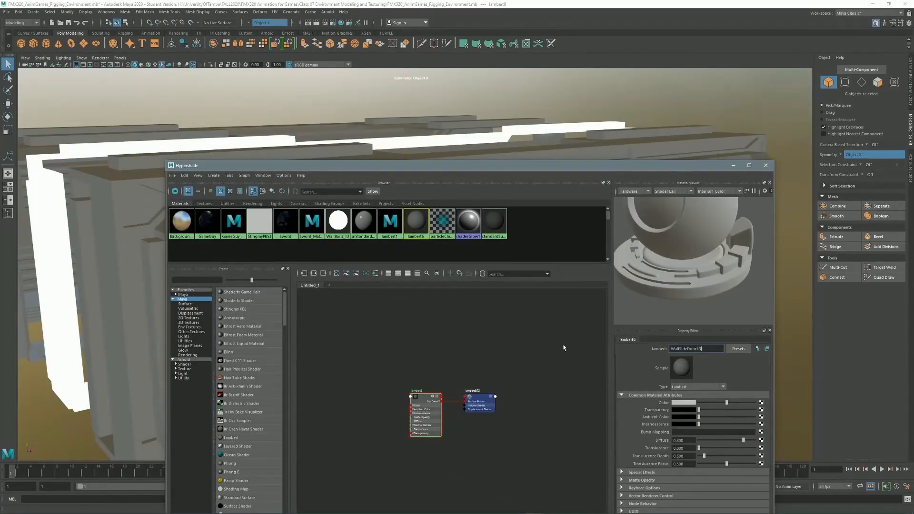
left_click_drag(726, 403, 757, 424)
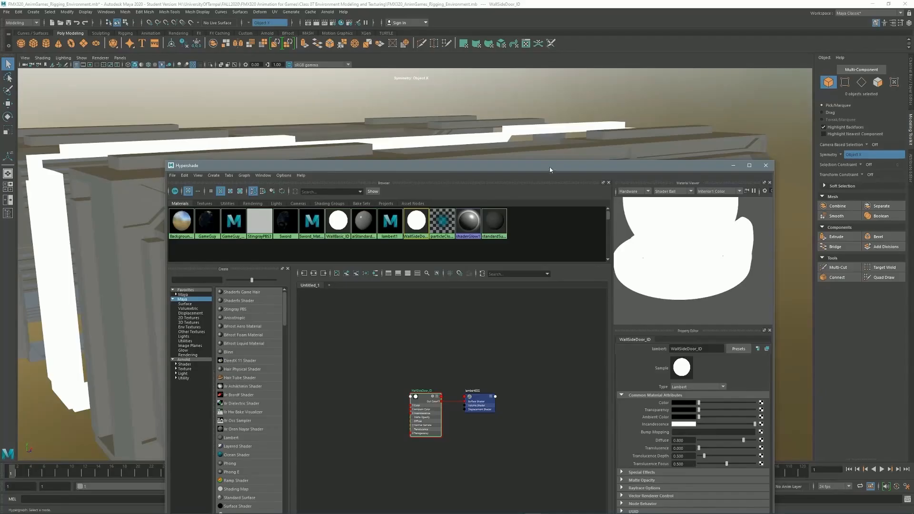
Select the side door wall section and assign the WallSideDoor_ID material to it.
left_click_drag(548, 166, 548, 262)
left_click(541, 215)
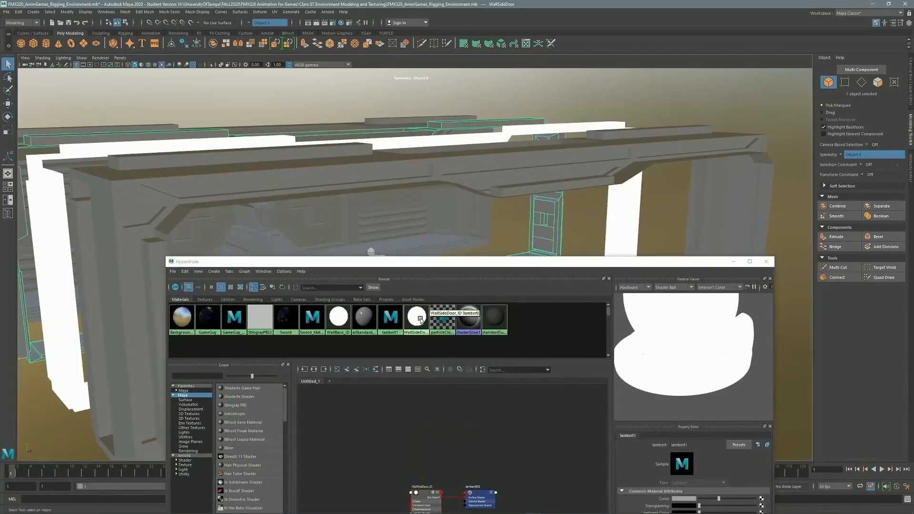
left_click_drag(508, 263, 542, 200)
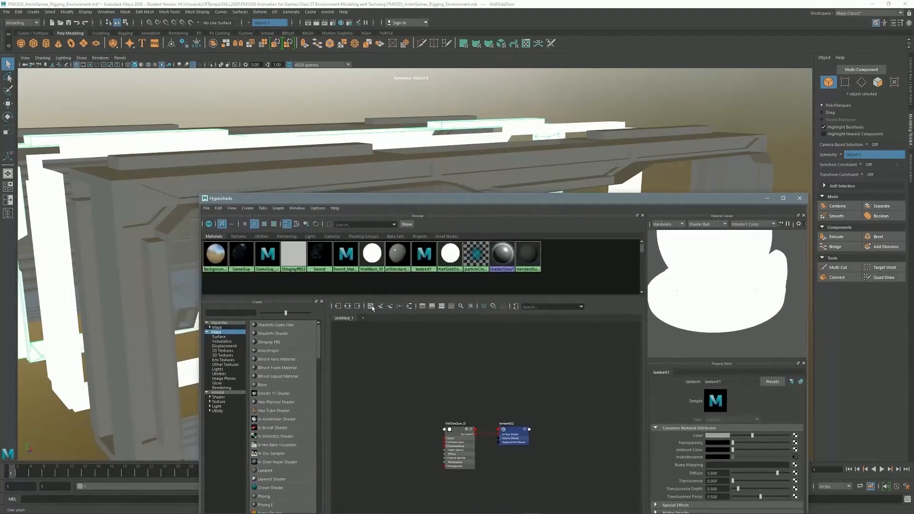
Create a Lambert named WallMainDoor_ID with black color and white incandescence, and assign it to the main door wall.
left_click(266, 470)
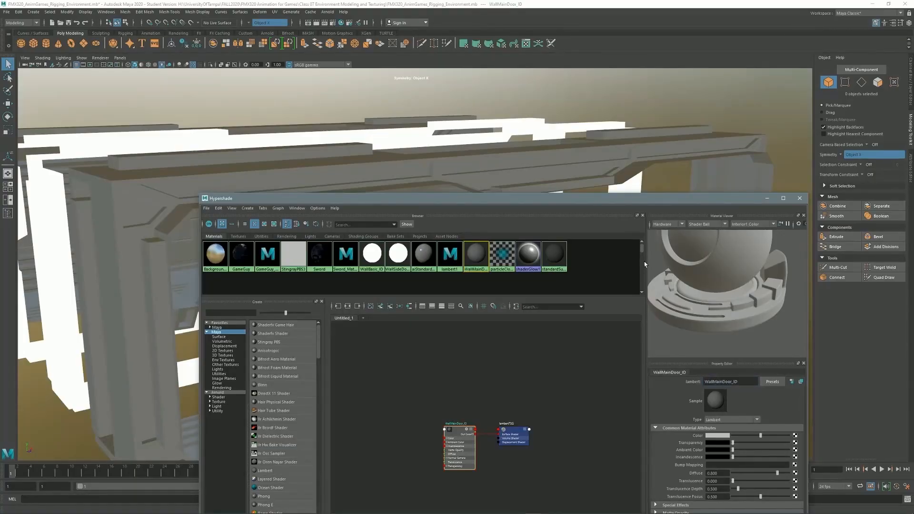
left_click_drag(753, 436, 800, 458)
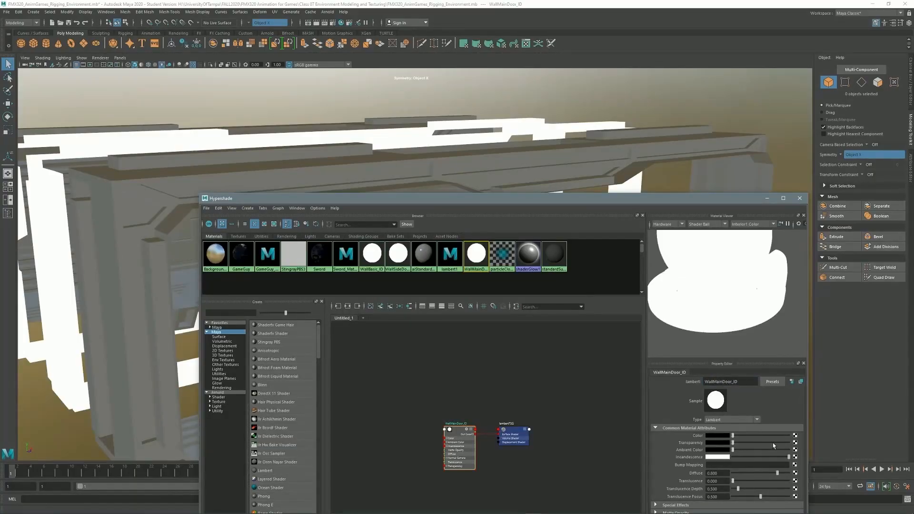
left_click(398, 122)
left_click_drag(422, 199, 452, 123)
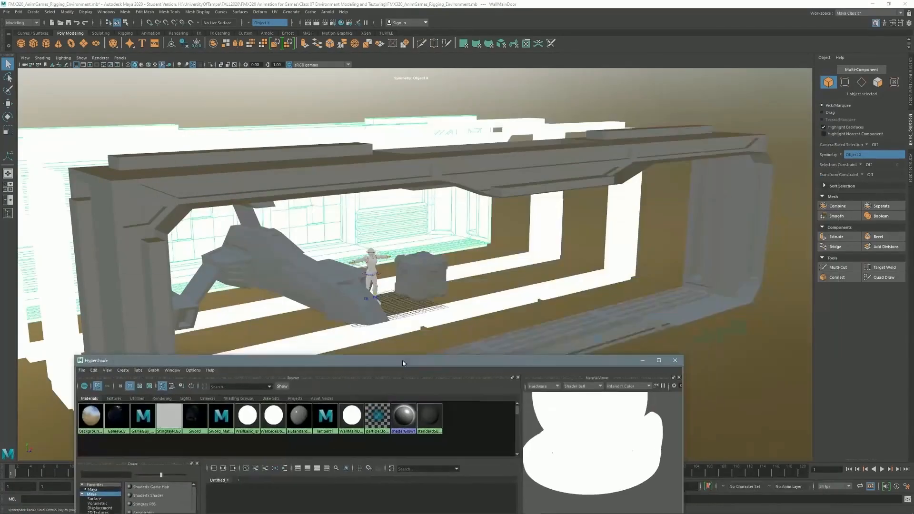
Create a Lambert named WallHangar_ID with black color and white incandescence, and assign it to the hangar entrance wall.
left_click_drag(402, 359, 423, 345)
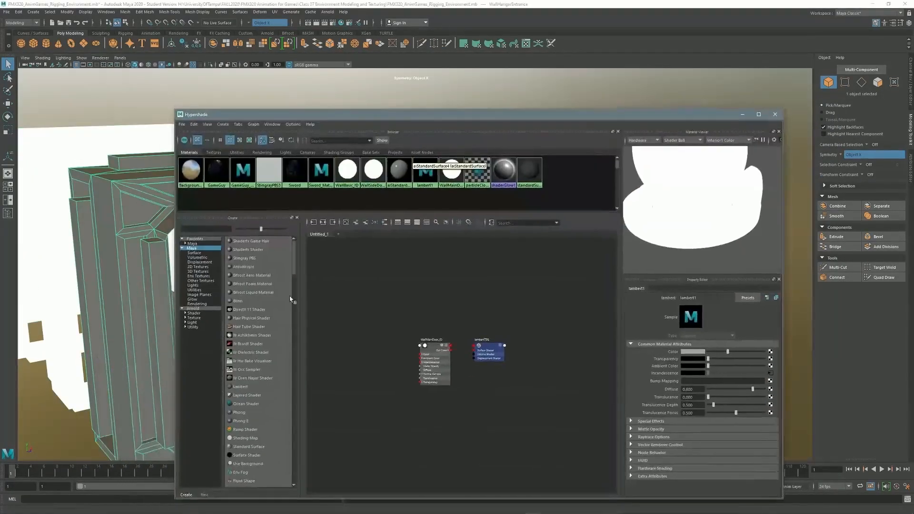
left_click(241, 387)
left_click_drag(709, 373, 764, 373)
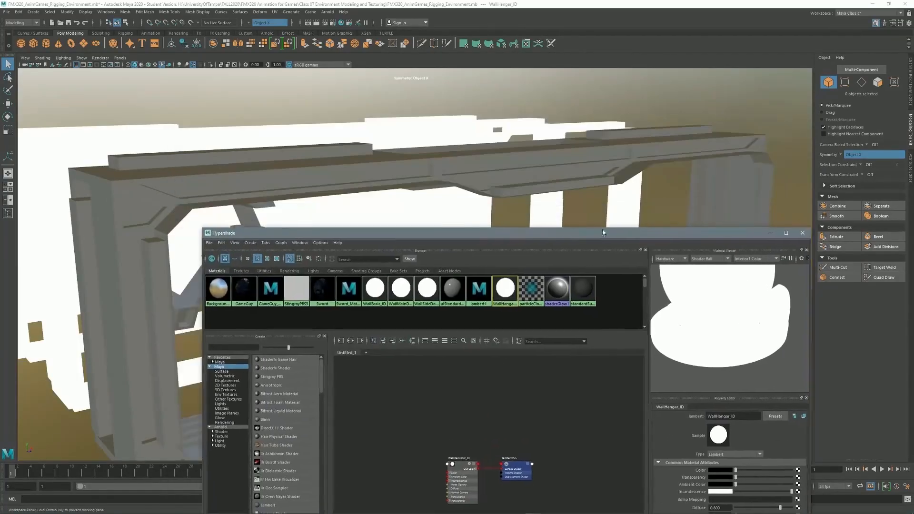
left_click(600, 210)
right_click(507, 288)
left_click(500, 323)
Isolate the WallBasic section in the viewport and close the Hypershade.
left_click(391, 114)
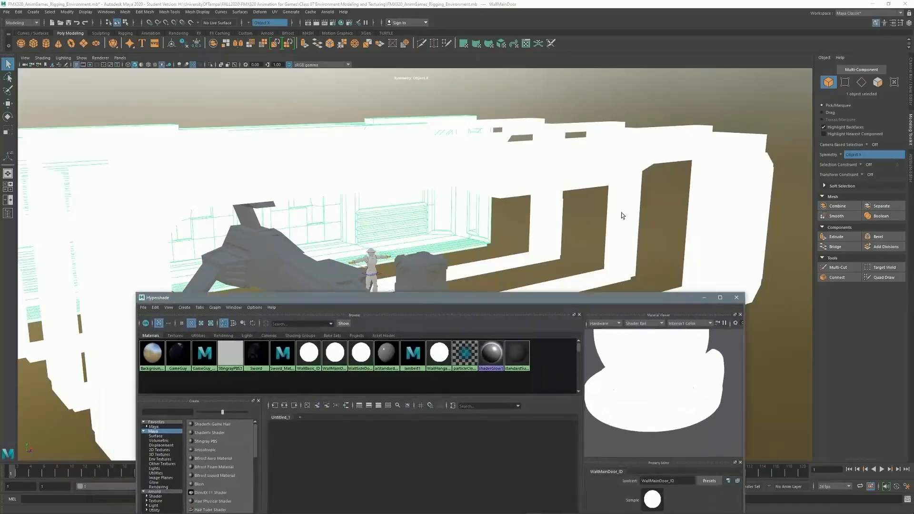
left_click(592, 272)
left_click(81, 58)
left_click(164, 67)
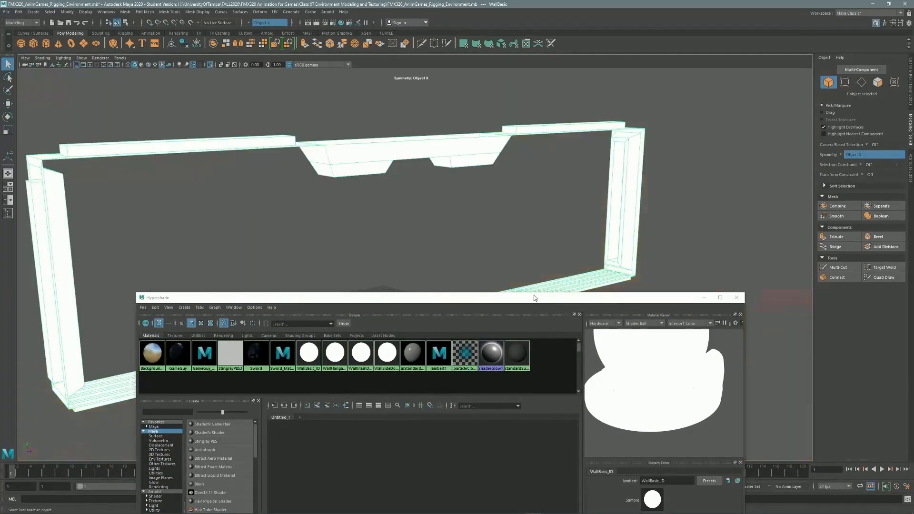
left_click_drag(435, 299, 464, 231)
left_click(767, 231)
Set the project to the Class 07 Environment Modeling and Texturing folder.
left_click(7, 11)
left_click(33, 222)
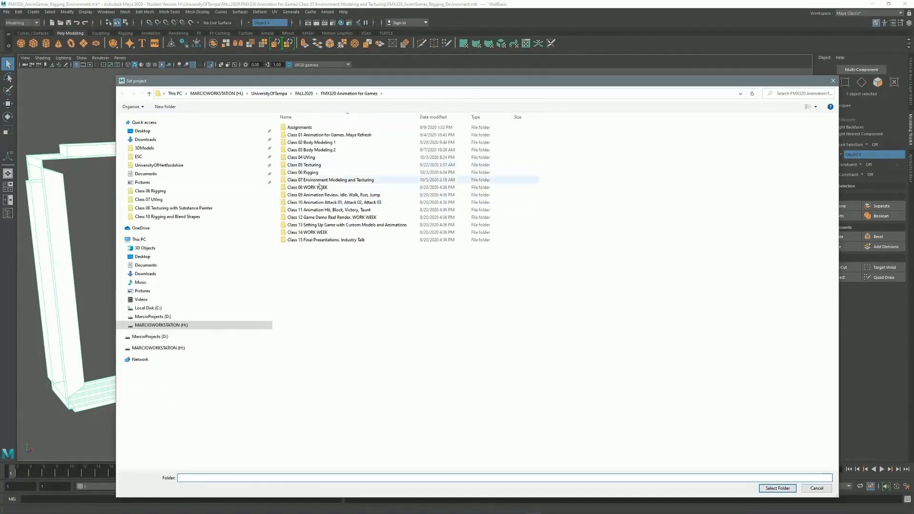
double_click(319, 180)
left_click(778, 489)
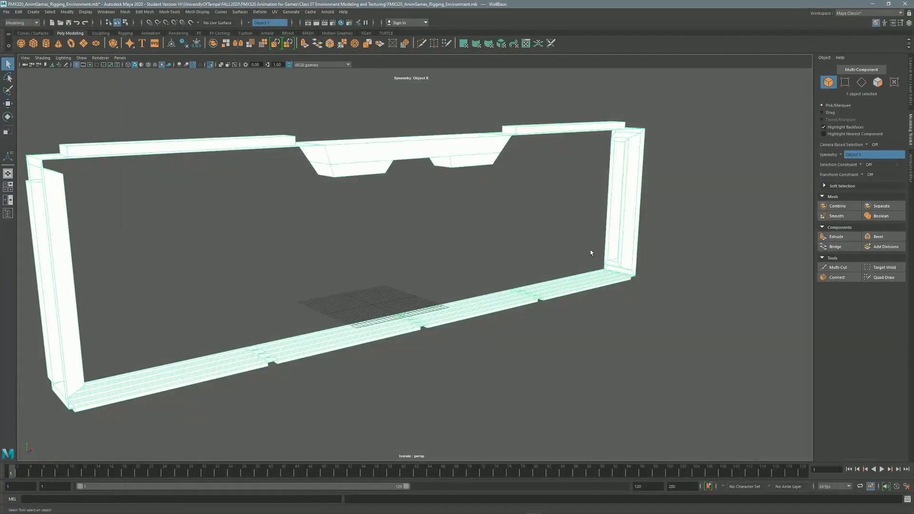
Start the 3D Paint Tool on WallBasic and assign a file texture to its Incandescence attribute.
left_click_drag(611, 253, 606, 267, "alt")
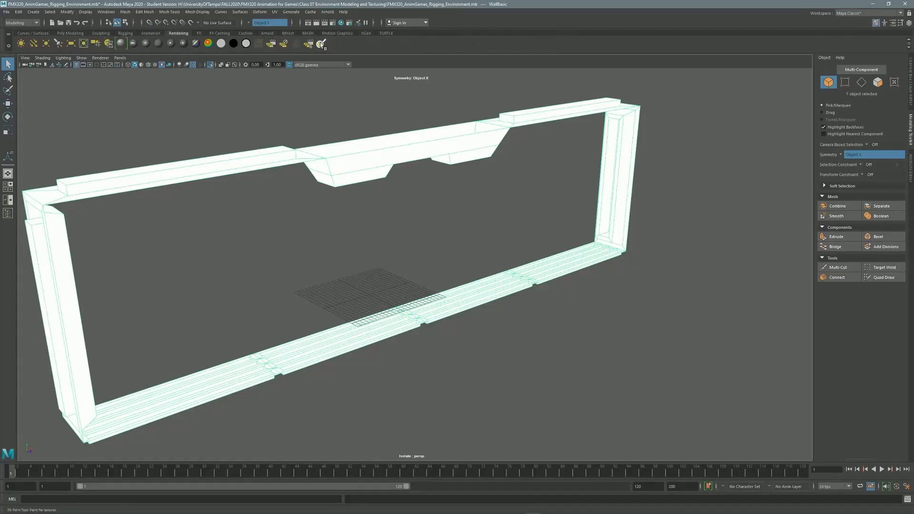
double_click(320, 44)
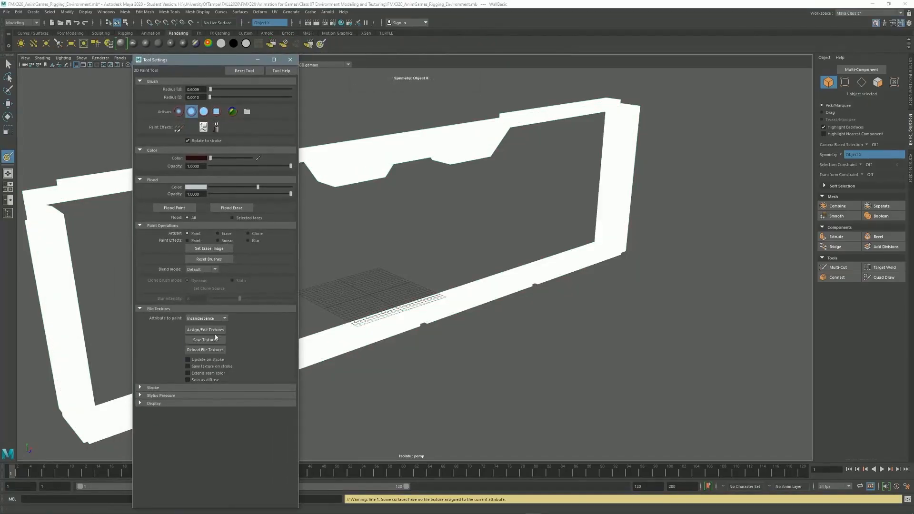
left_click(206, 330)
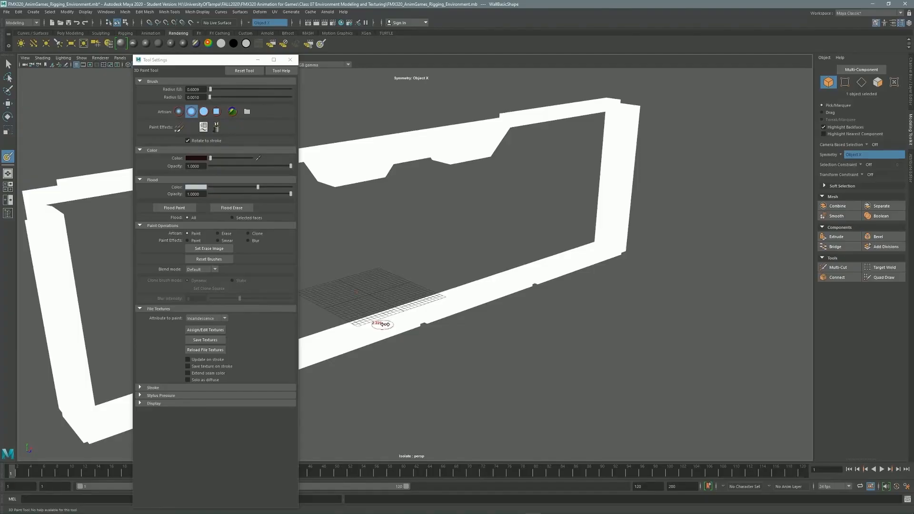
Select all faces of WallBasic and flood-paint the whole section gray.
left_click_drag(484, 104, 543, 163, "alt")
key("q")
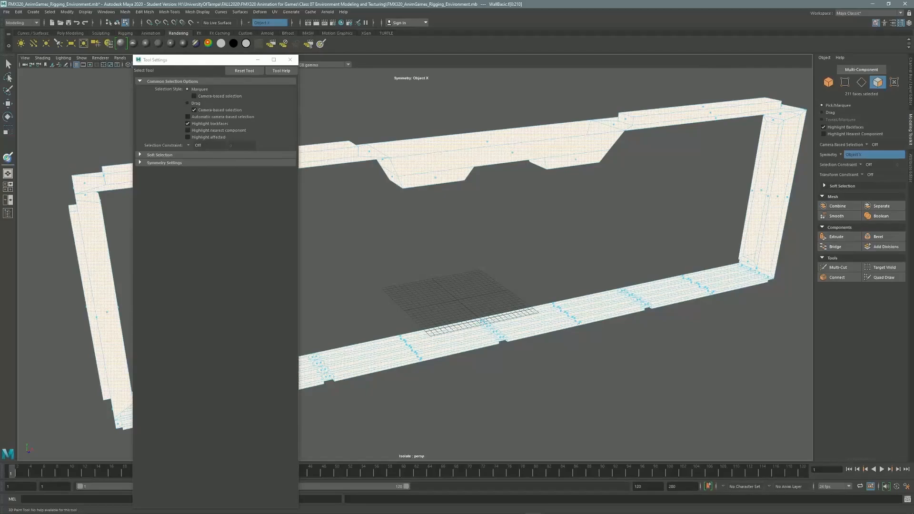
left_click(8, 157)
left_click(196, 157)
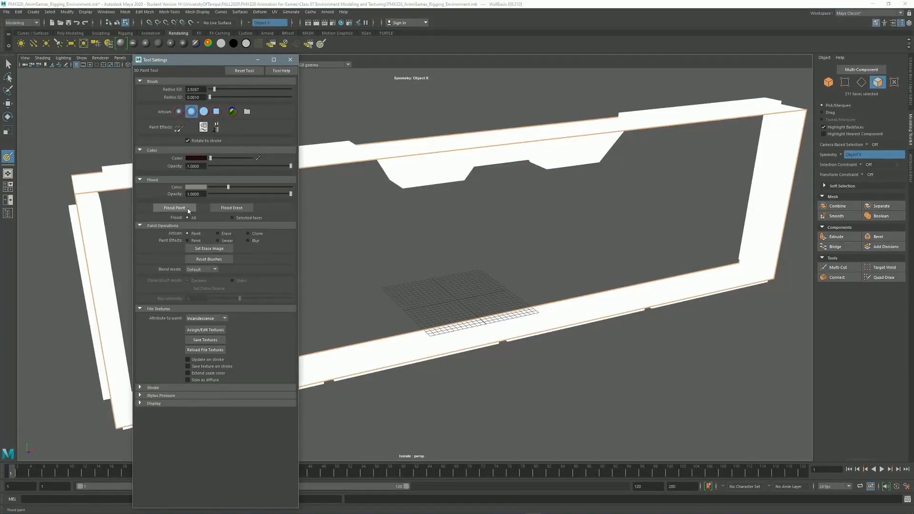
left_click(188, 210)
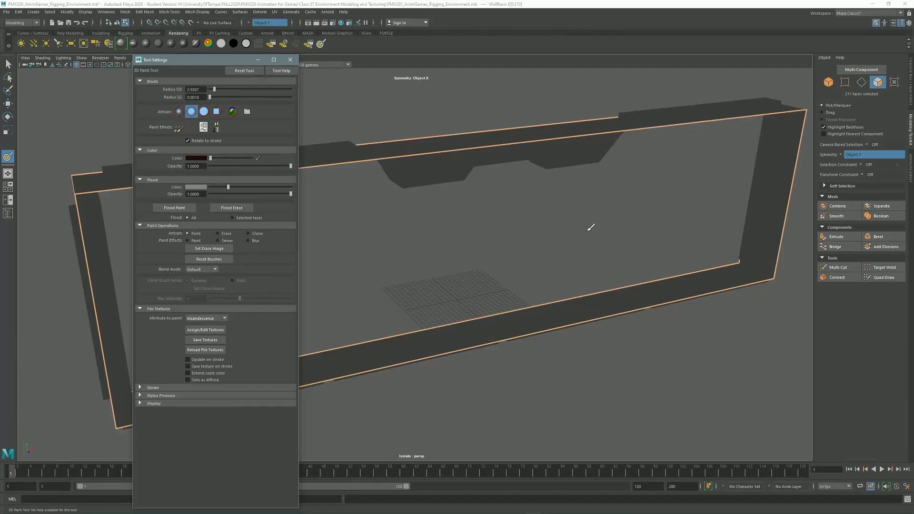
Reduce WallBasic's face selection to the faces of the protruding central section of the upper beam.
left_click(200, 187)
right_click_drag(631, 196, 709, 192, "alt")
left_click_drag(709, 192, 613, 257, "alt")
right_click_drag(612, 257, 643, 258, "alt")
left_click(7, 64)
mouse_move(615, 233)
left_mouse_down("alt")
mouse_move(590, 219)
mouse_move(633, 241)
mouse_move(544, 256)
mouse_move(551, 279)
left_mouse_up("alt")
left_click(413, 329, "ctrl")
left_click_drag(413, 329, 586, 175, "alt")
left_click(404, 257, "ctrl")
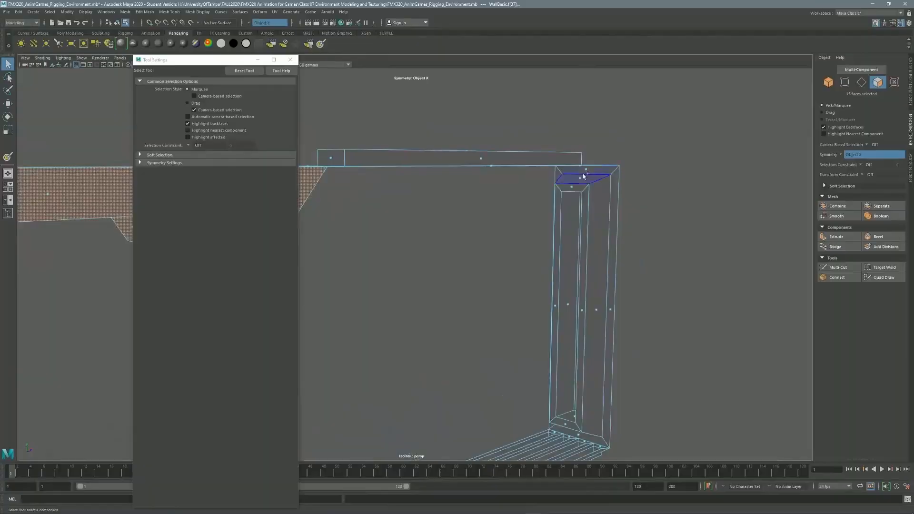
Add the beveled frame faces around WallBasic's recessed side pillar to the selection.
double_click(595, 310, "shift")
left_click_drag(595, 310, 410, 277, "alt")
right_click_drag(410, 278, 777, 194, "alt")
left_click(502, 201, "shift")
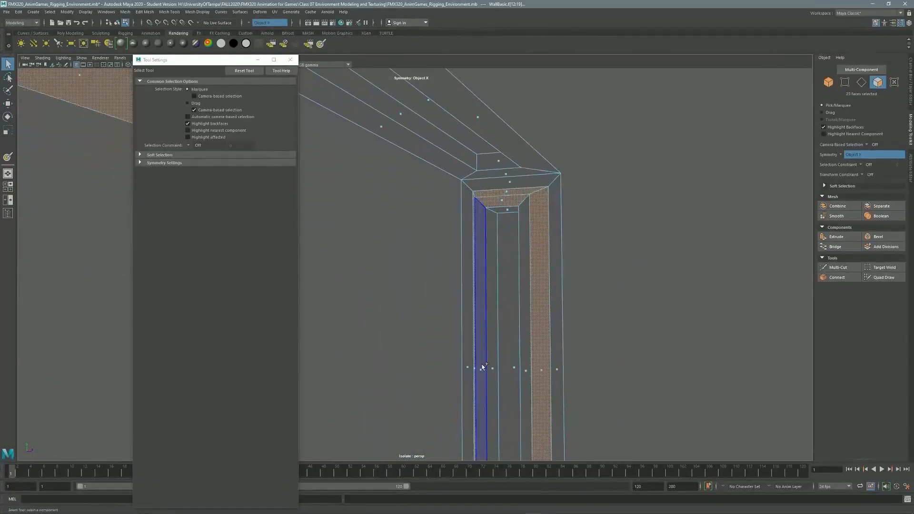
middle_click_drag(527, 313, 505, 257, "alt")
left_click(526, 375, "shift")
double_click(508, 213, "shift")
Add the long narrow strip faces along WallBasic's floor to the selection.
left_click_drag(508, 212, 641, 222, "alt")
middle_click_drag(641, 222, 685, 199, "alt")
left_click_drag(457, 312, 434, 284, "alt")
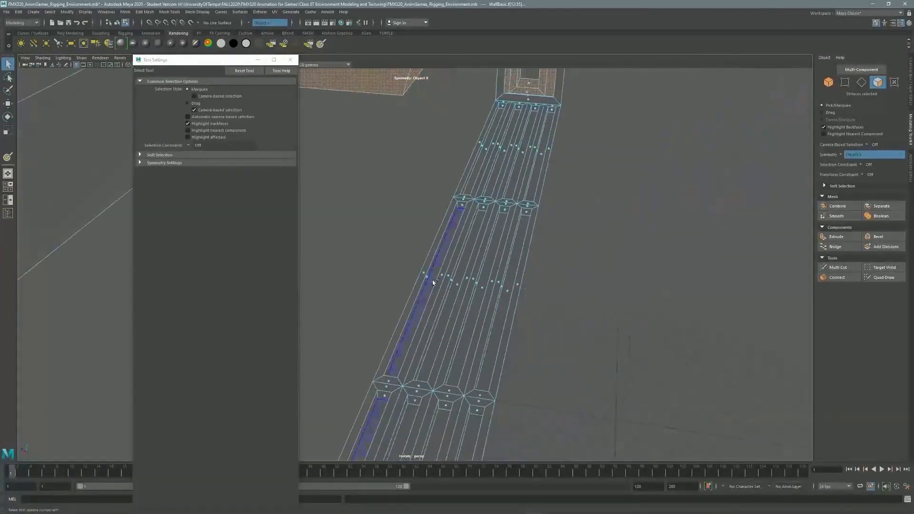
left_click(485, 153, "shift")
left_click_drag(484, 152, 290, 230, "alt")
Flood-paint only the selected faces of WallBasic with dark blue.
left_click(8, 157)
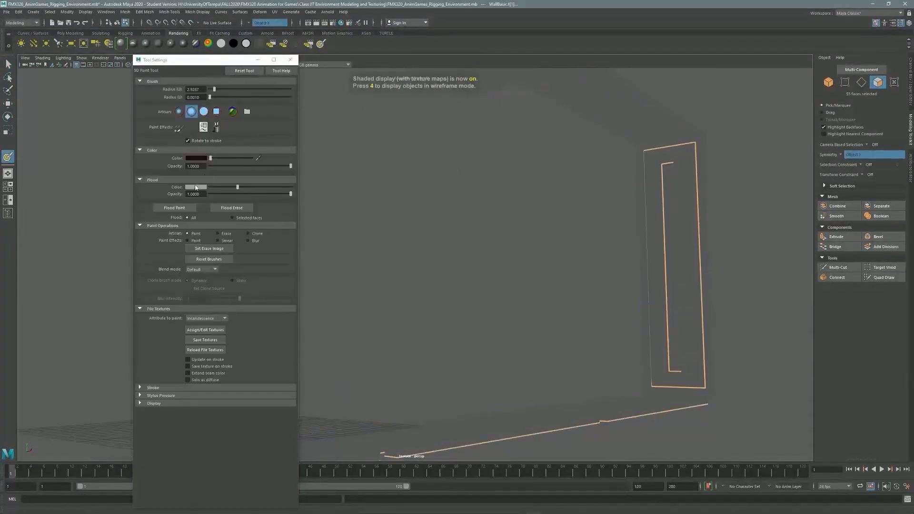
left_click(199, 186)
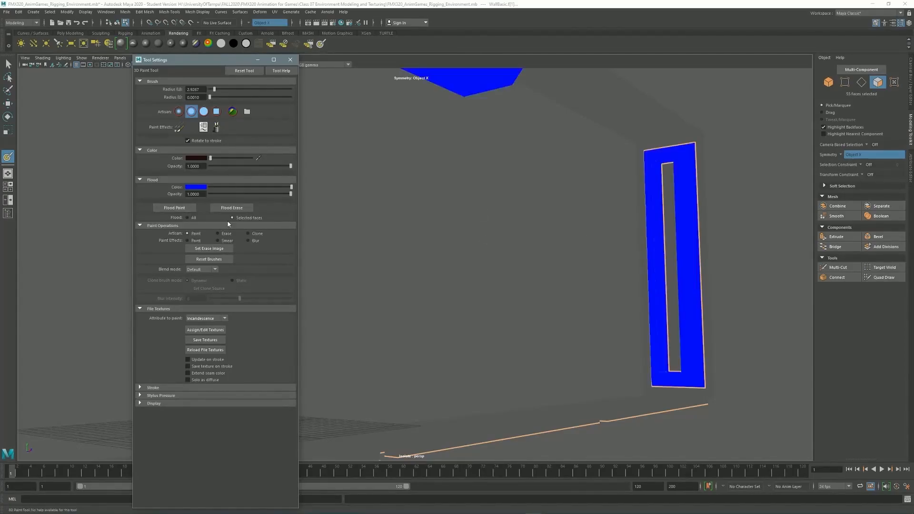
left_click_drag(351, 227, 543, 224, "alt")
left_click(195, 187)
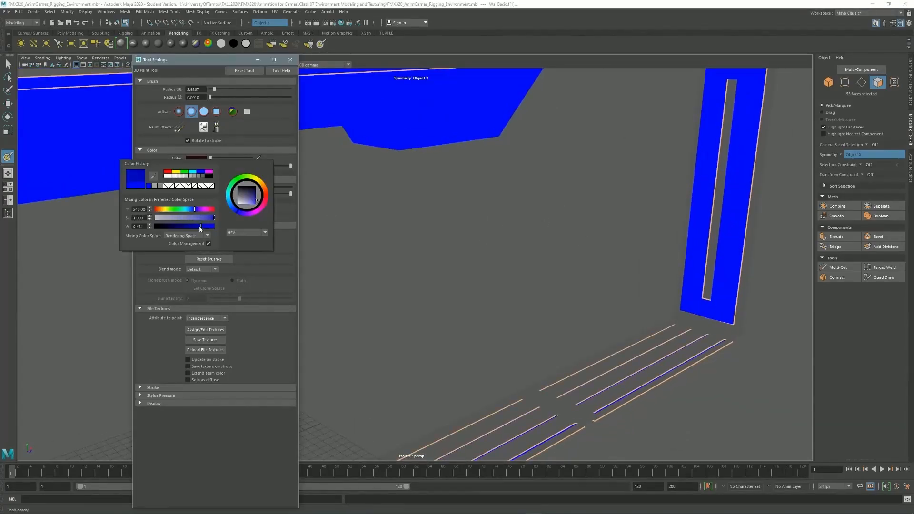
left_click(192, 207)
mouse_move(372, 257)
left_mouse_down("alt")
mouse_move(616, 261)
mouse_move(567, 247)
mouse_move(437, 268)
left_mouse_up("alt")
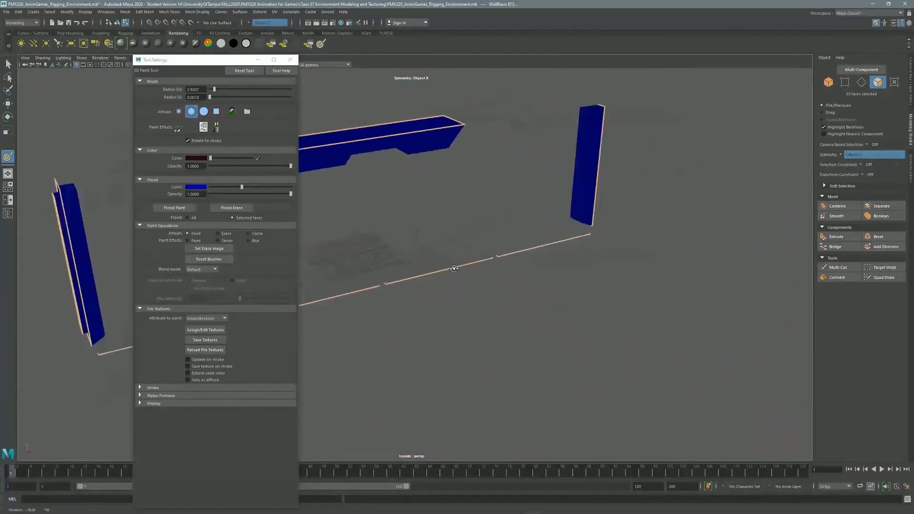
middle_click_drag(437, 267, 541, 237, "alt")
left_click_drag(541, 238, 506, 229, "alt")
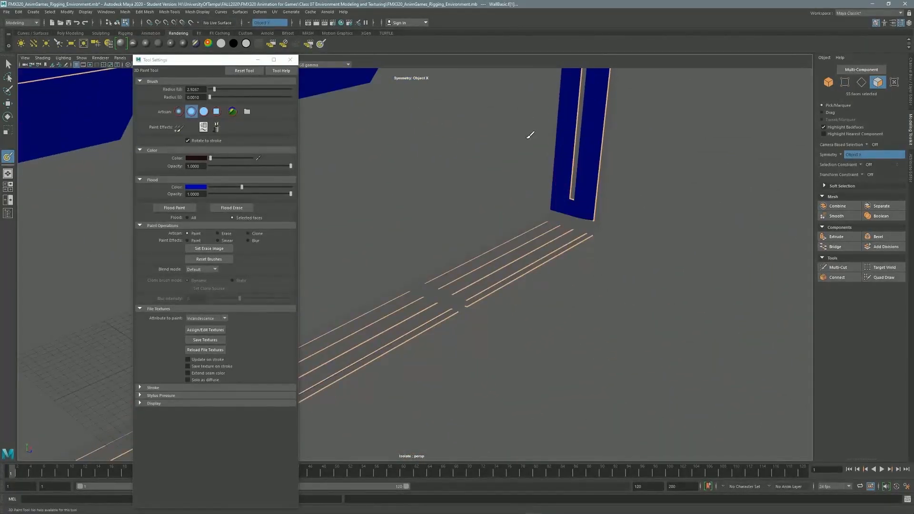
Select the recessed strip faces of WallBasic's upper beam and flood-paint them golden yellow.
left_click_drag(533, 170, 853, 81, "alt")
left_click(7, 64)
left_click_drag(495, 239, 548, 219, "alt")
left_click(545, 218)
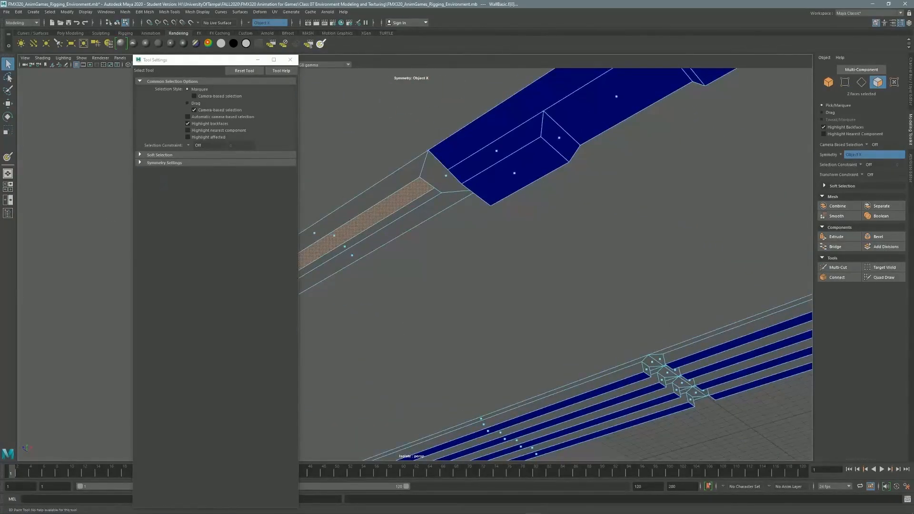
left_click(8, 156)
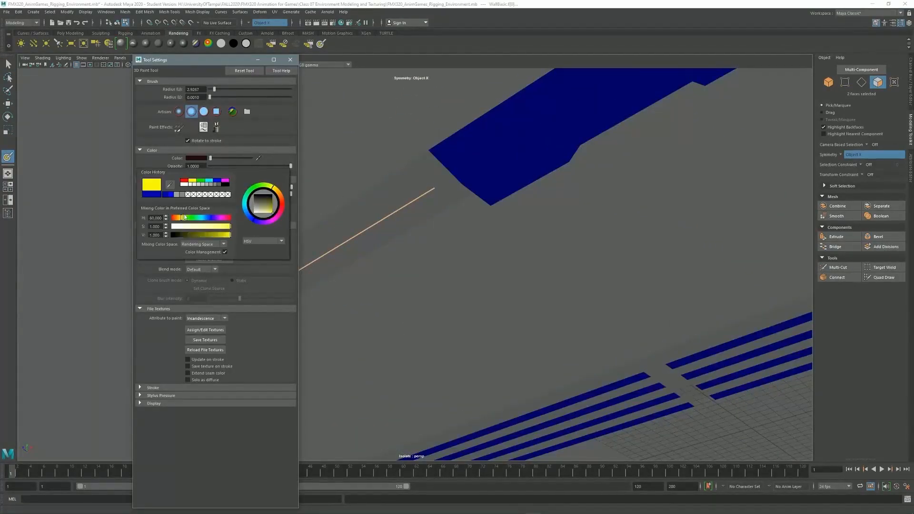
scroll(380, 267, "down", 4)
left_click_drag(380, 267, 565, 265, "alt")
middle_click_drag(566, 265, 553, 238, "alt")
mouse_move(553, 237)
left_mouse_down("alt")
mouse_move(600, 241)
mouse_move(582, 265)
mouse_move(609, 271)
mouse_move(559, 238)
left_mouse_up("alt")
middle_click_drag(558, 238, 591, 219, "alt")
mouse_move(591, 219)
left_mouse_down("alt")
mouse_move(465, 162)
mouse_move(486, 176)
mouse_move(494, 284)
mouse_move(568, 204)
mouse_move(421, 229)
left_mouse_up("alt")
Turn off isolation of WallBasic, then select and isolate the WallSideDoor section.
left_click(82, 57)
mouse_move(89, 70)
left_click(168, 69)
left_click(8, 64)
double_click(568, 204)
left_click(82, 58)
mouse_move(88, 70)
left_click(168, 69)
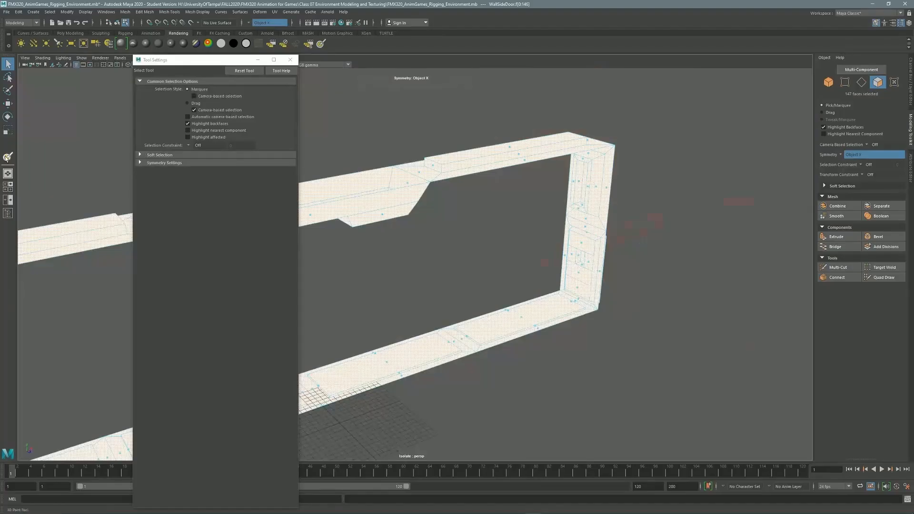
Activate the 3D Paint Tool on WallSideDoor and assign a file texture to its Incandescence attribute.
key("6")
key("y")
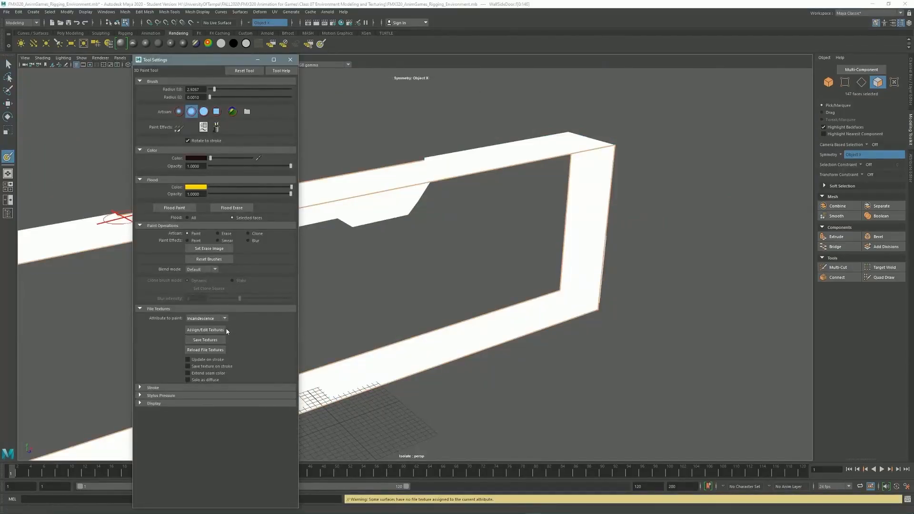
left_click(205, 330)
Flood-paint the entire WallSideDoor object with gray.
middle_click_drag(424, 193, 491, 192, "alt")
left_click(7, 64)
left_click(829, 82)
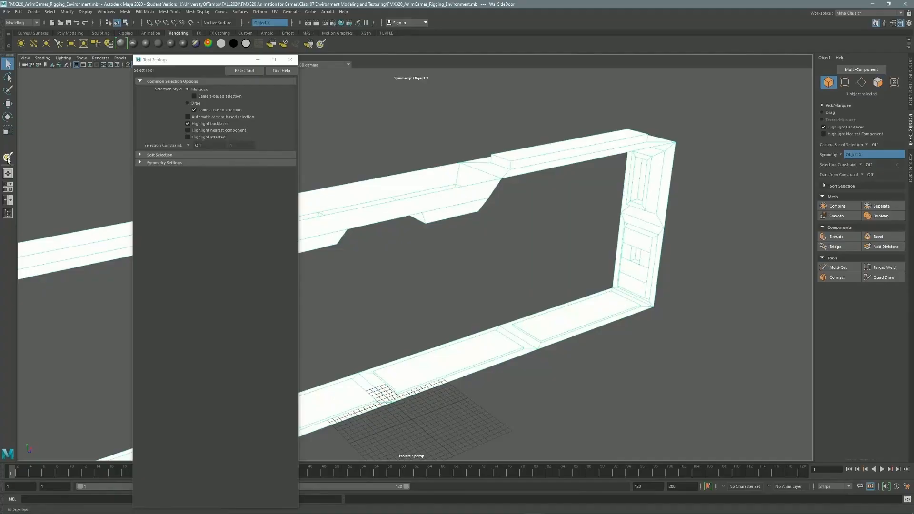
left_click(195, 191)
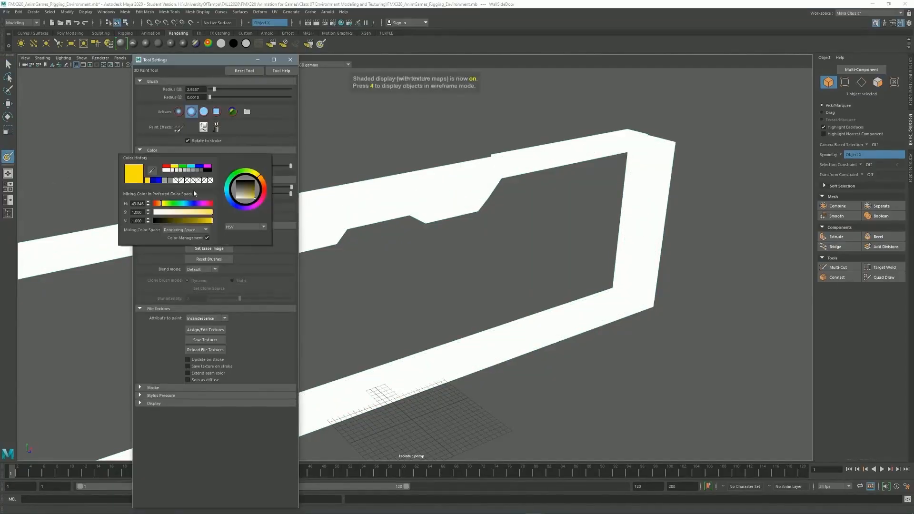
left_click(261, 193)
left_click(233, 218)
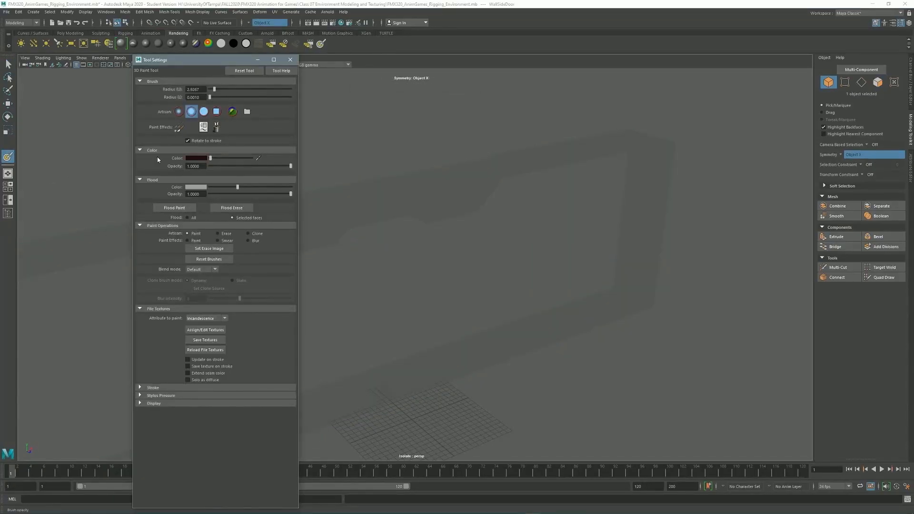
Select the faces of the protruding central section of WallSideDoor's upper beam.
left_click(7, 64)
left_click(877, 82)
mouse_move(676, 214)
left_mouse_down("alt")
mouse_move(765, 179)
mouse_move(593, 191)
left_mouse_up("alt")
left_click(563, 203)
left_click(350, 137, "shift")
left_click_drag(530, 175, 339, 169, "alt")
left_click(339, 169, "shift")
left_click(389, 160, "shift")
left_click_drag(238, 61, 168, 75)
left_click(373, 126, "shift")
left_click(539, 130, "shift")
left_click_drag(539, 129, 451, 249, "alt")
left_click(291, 222, "shift")
Add the frame faces around the upper recess of WallSideDoor's side pillar to the selection.
right_click_drag(451, 249, 609, 238, "alt")
middle_click_drag(608, 238, 528, 210, "alt")
left_click_drag(527, 210, 595, 138, "alt")
right_click_drag(596, 138, 579, 164, "alt")
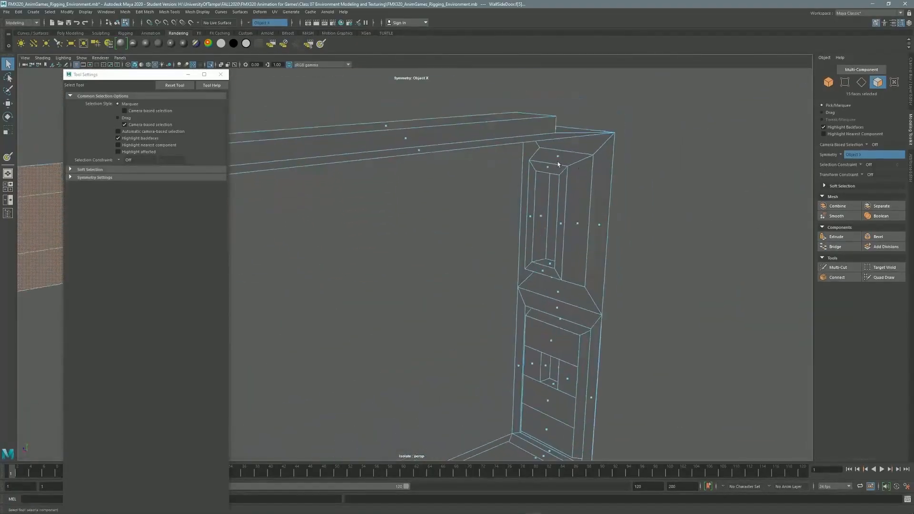
double_click(579, 224, "shift")
right_click_drag(579, 224, 452, 184, "alt")
left_click_drag(451, 184, 491, 162, "alt")
right_click_drag(490, 162, 529, 139, "alt")
middle_click_drag(529, 140, 486, 92, "alt")
left_click_drag(486, 92, 353, 248, "alt")
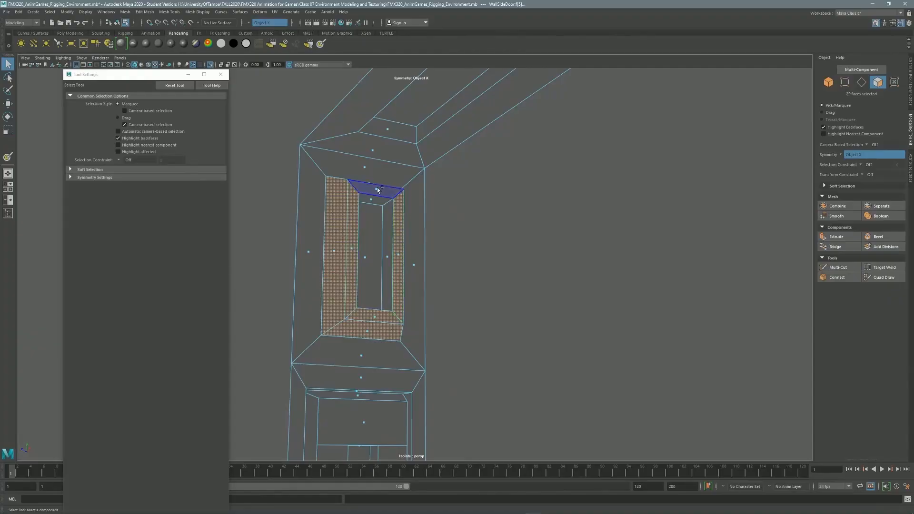
double_click(390, 254, "shift")
Add the door panel faces in the lower part of WallSideDoor's side pillar to the selection.
right_click_drag(390, 254, 352, 286, "alt")
middle_click_drag(352, 285, 362, 200, "alt")
left_click_drag(362, 200, 469, 176, "alt")
right_click_drag(470, 175, 696, 179, "alt")
left_click_drag(696, 180, 586, 204, "alt")
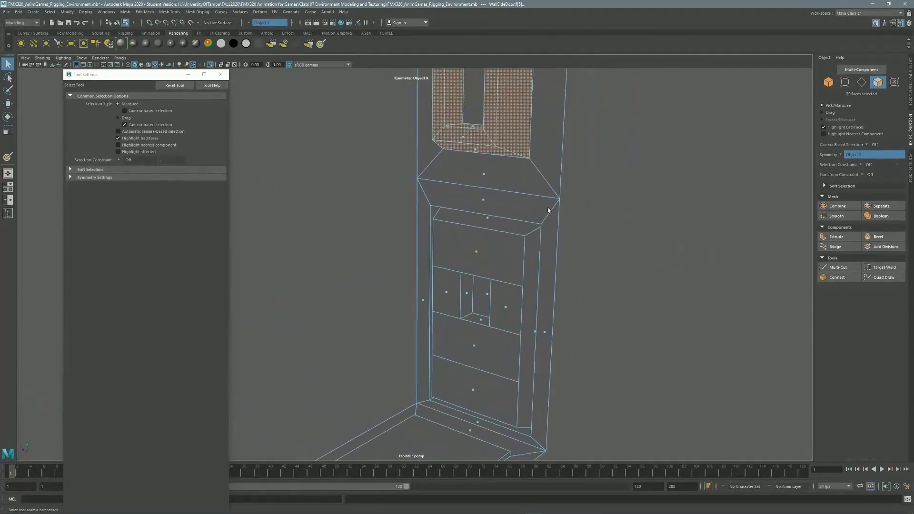
left_click(524, 228, "shift")
left_click(535, 340, "shift")
left_click(505, 310, "shift")
left_click_drag(505, 309, 461, 284, "alt")
left_click(461, 284, "shift")
right_click_drag(462, 284, 552, 170, "alt")
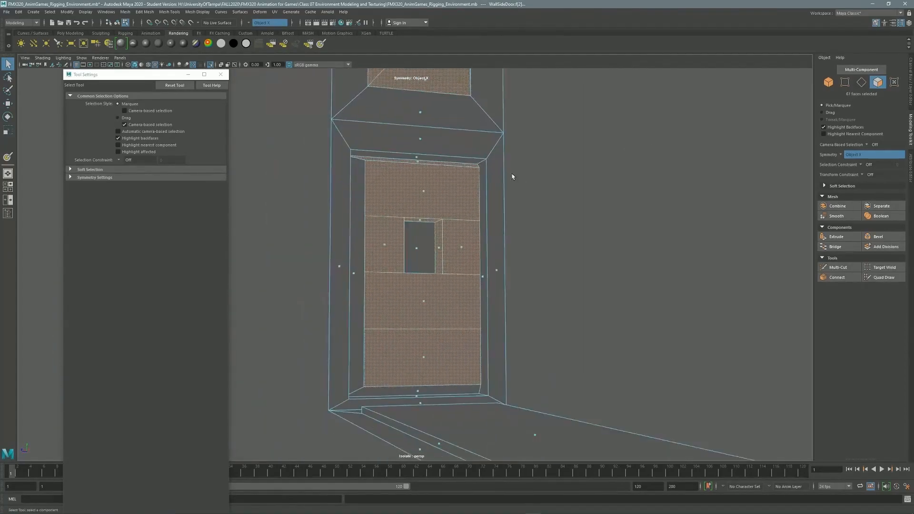
middle_click_drag(552, 170, 578, 160, "alt")
Add the large floor panel faces of WallSideDoor to the selection.
left_click(443, 373, "shift")
left_click_drag(444, 373, 466, 217, "alt")
right_click_drag(465, 216, 515, 261, "alt")
left_click(389, 271, "shift")
left_click_drag(390, 271, 465, 246, "alt")
left_click(799, 231, "shift")
left_click_drag(798, 231, 458, 224, "alt")
Flood-paint the selected beam, pillar, door and floor faces of WallSideDoor with dark blue.
left_click(7, 158)
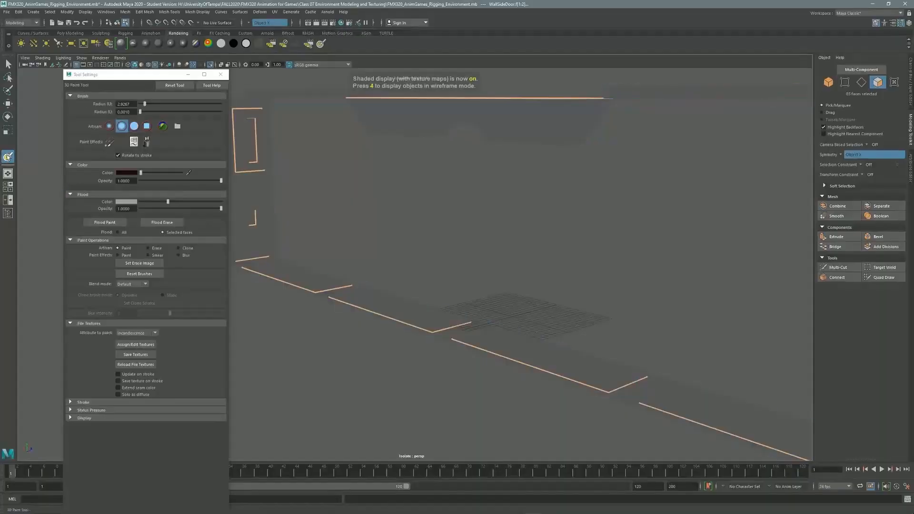
left_click(126, 173)
left_click(163, 232)
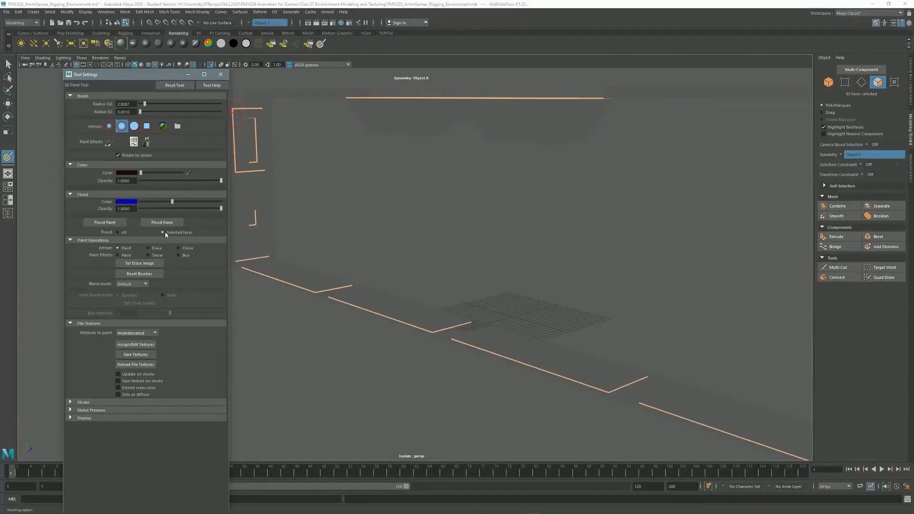
mouse_move(392, 210)
left_mouse_down("alt")
mouse_move(402, 176)
mouse_move(634, 159)
left_mouse_up("alt")
Select the recessed strip faces of WallSideDoor's ceiling beam and side pillar.
key("q")
left_click(363, 350)
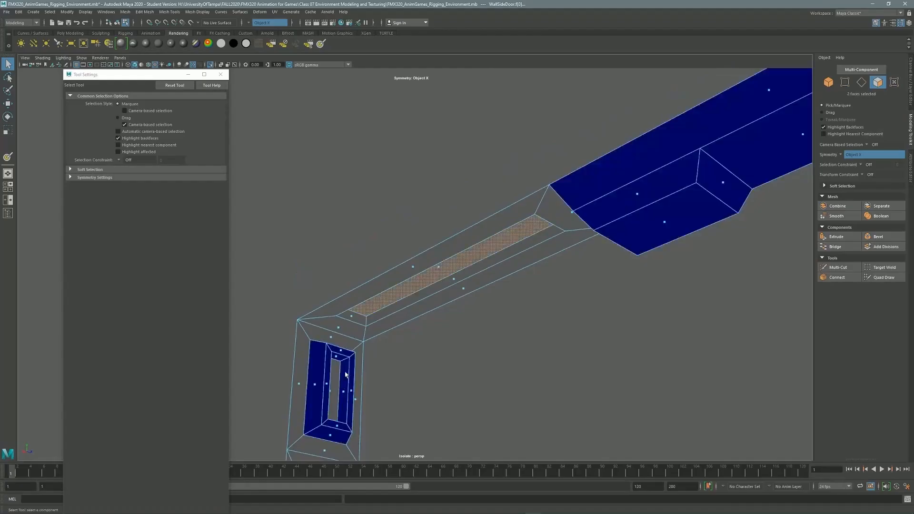
left_click_drag(397, 295, 486, 200, "alt")
left_click(560, 190, "shift")
left_click_drag(560, 191, 9, 165, "alt")
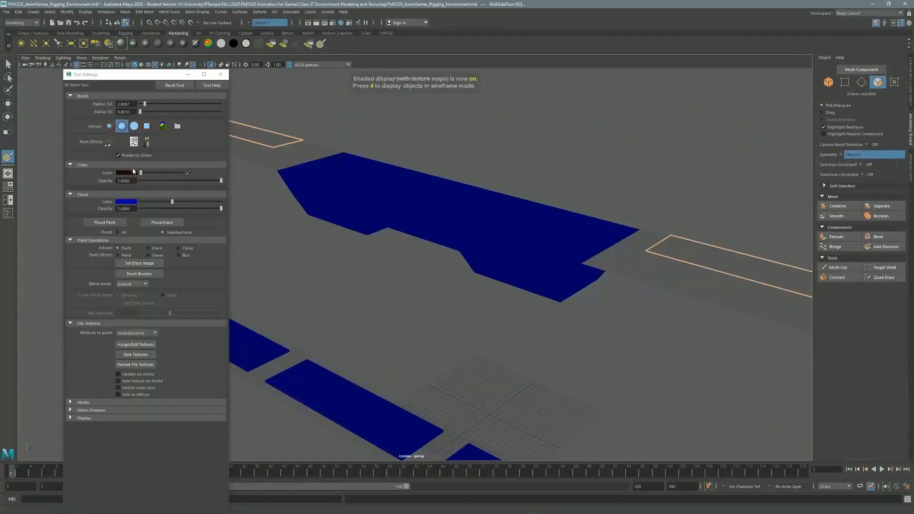
Try flood-painting WallSideDoor's recessed strip faces with red.
left_click_drag(548, 200, 468, 181, "alt")
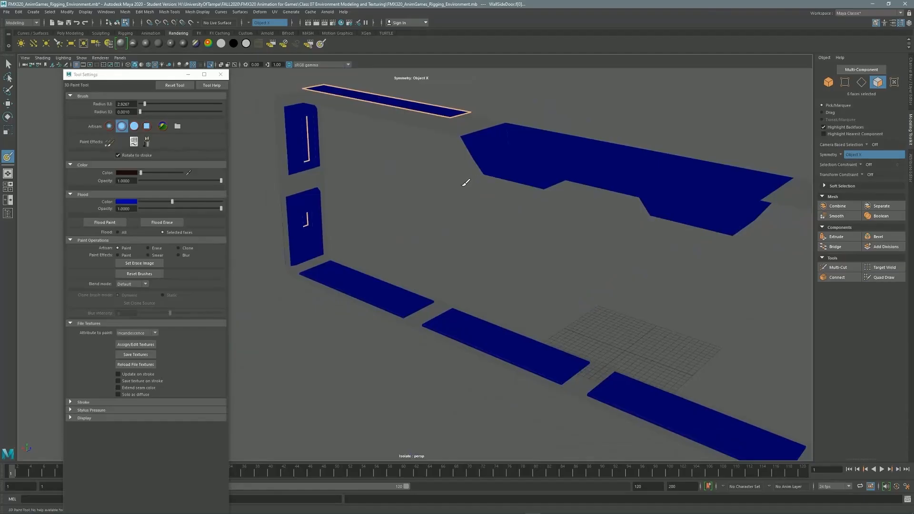
left_click(131, 206)
left_click(130, 206)
left_click(183, 195)
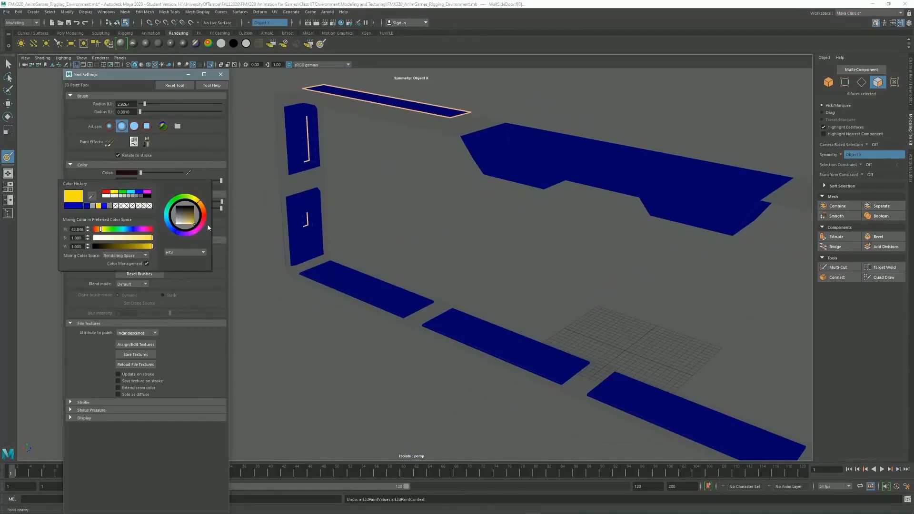
left_click(126, 203)
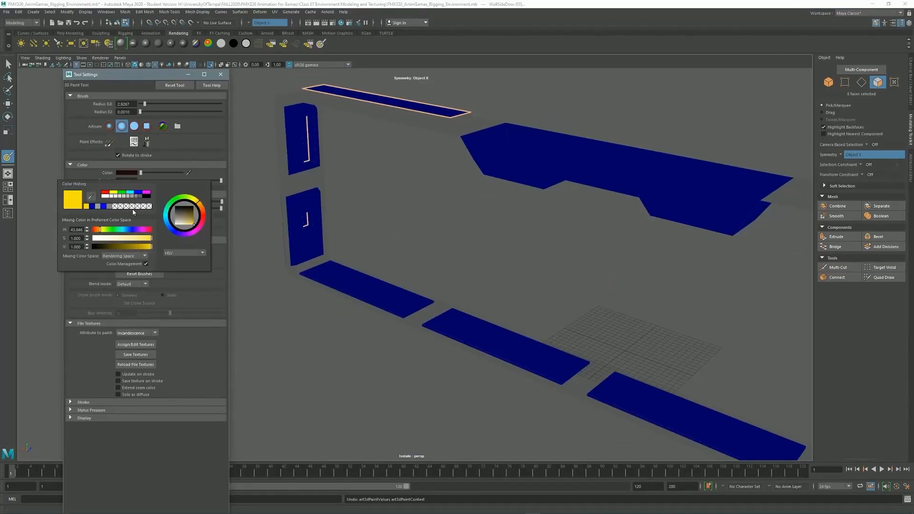
left_click(105, 222)
mouse_move(409, 203)
left_mouse_down("alt")
mouse_move(476, 113)
mouse_move(491, 228)
mouse_move(430, 249)
left_mouse_up("alt")
Flood-paint the selected strip faces of WallSideDoor with yellow.
left_click(126, 202)
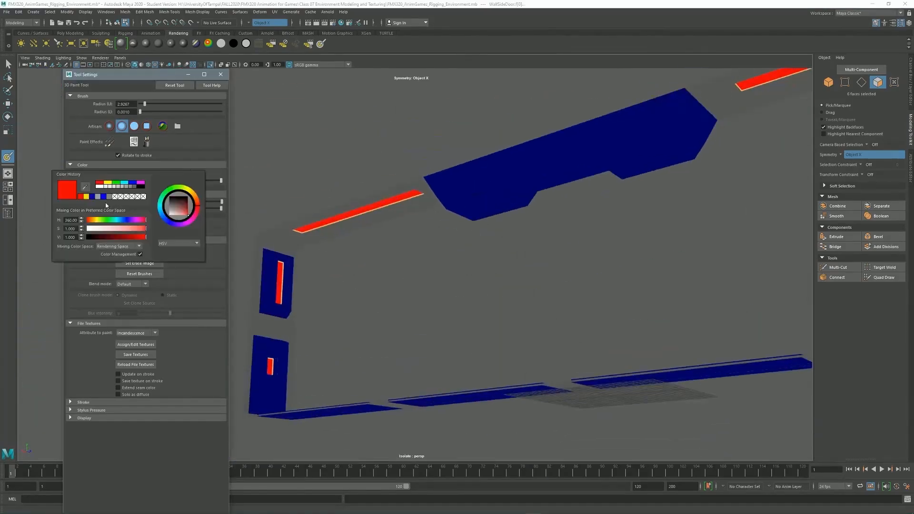
left_click(112, 225)
left_click_drag(239, 230, 562, 187, "alt")
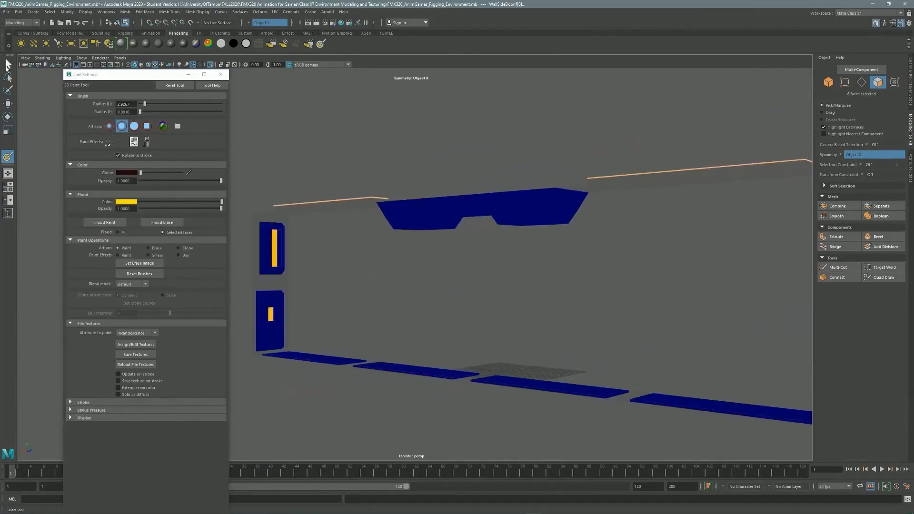
Bring back the full scene, select WallMainDoor's faces and isolate that wall section.
key("q")
left_click(81, 58)
left_click(190, 68)
left_click_drag(251, 132, 278, 225, "alt")
left_click(278, 225)
left_click(81, 58)
left_click(190, 68)
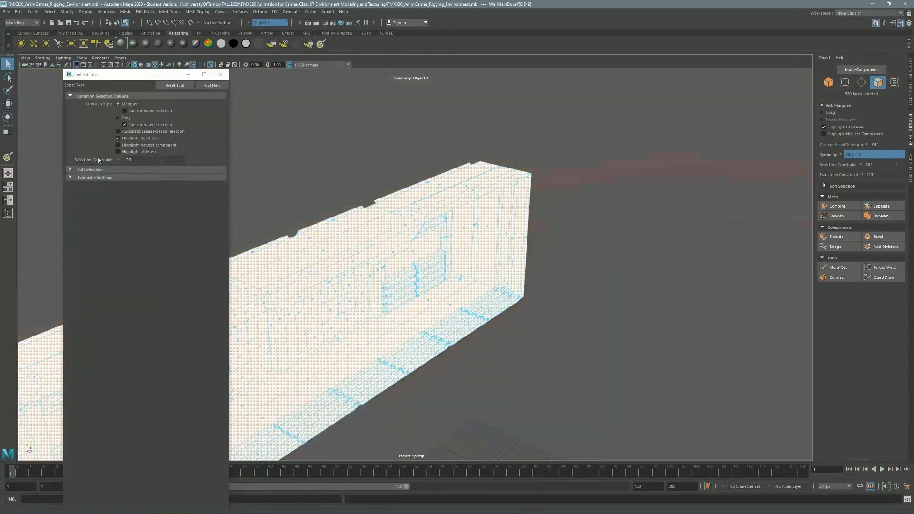
Assign 4096 x 4096 PNG file textures to WallMainDoor's incandescence attribute.
key("y")
left_click(144, 345)
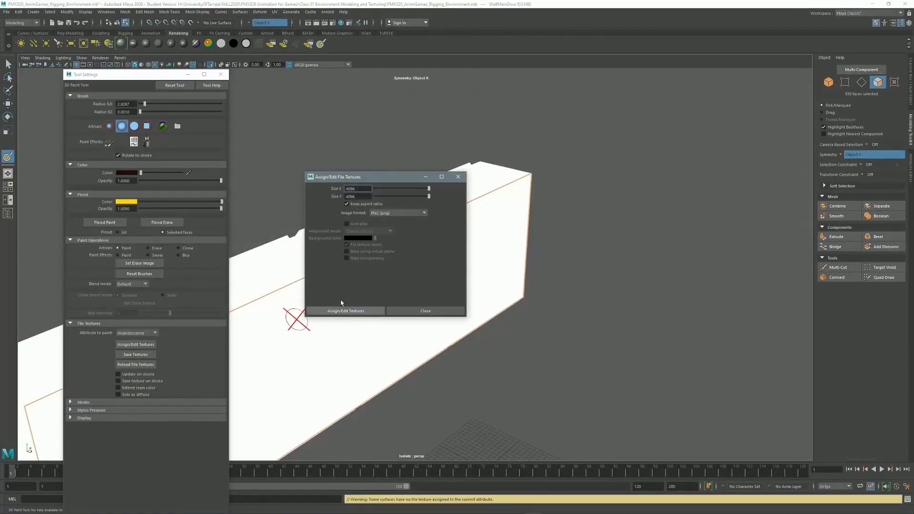
left_click(342, 310)
left_click_drag(334, 286, 540, 223, "alt")
Flood-paint all selected faces of WallMainDoor with gray.
key("q")
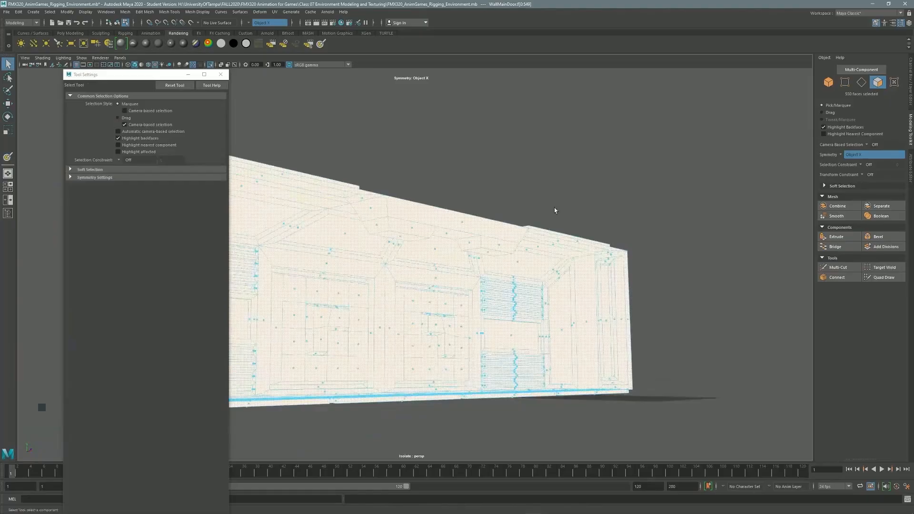
key("y")
key("6")
left_click(127, 174)
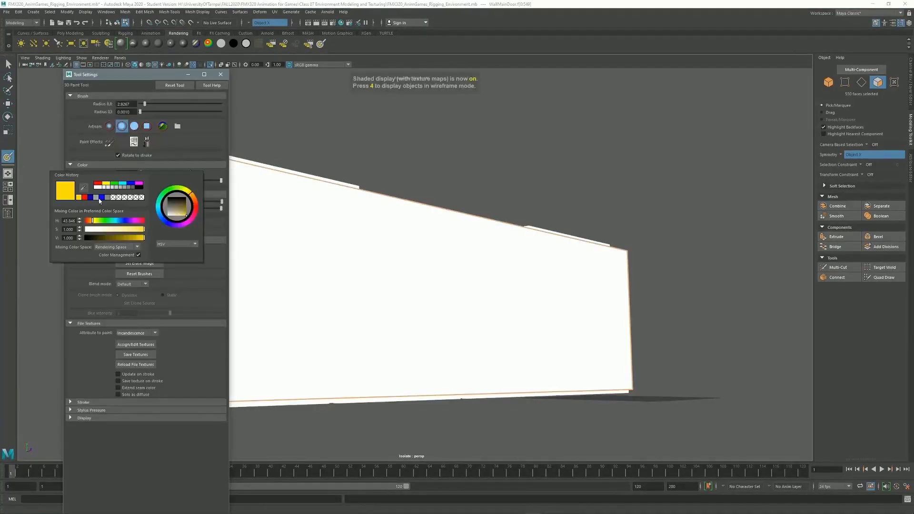
left_click(162, 233)
left_click(105, 222)
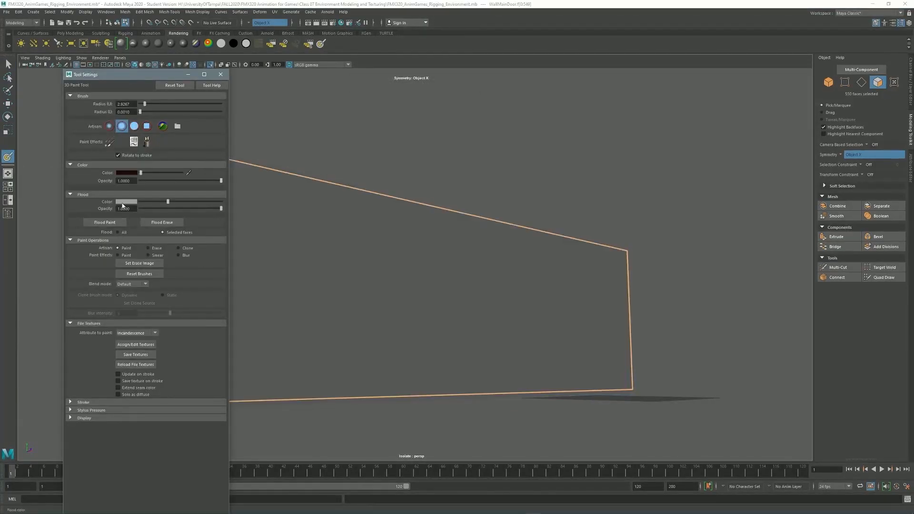
Select the frame faces around the tall slot in WallMainDoor's end pillar.
left_click(7, 64)
mouse_move(476, 286)
left_mouse_down("alt")
mouse_move(548, 277)
mouse_move(614, 253)
mouse_move(617, 333)
mouse_move(608, 249)
left_mouse_up("alt")
scroll(627, 248, "up", 5)
double_click(616, 390)
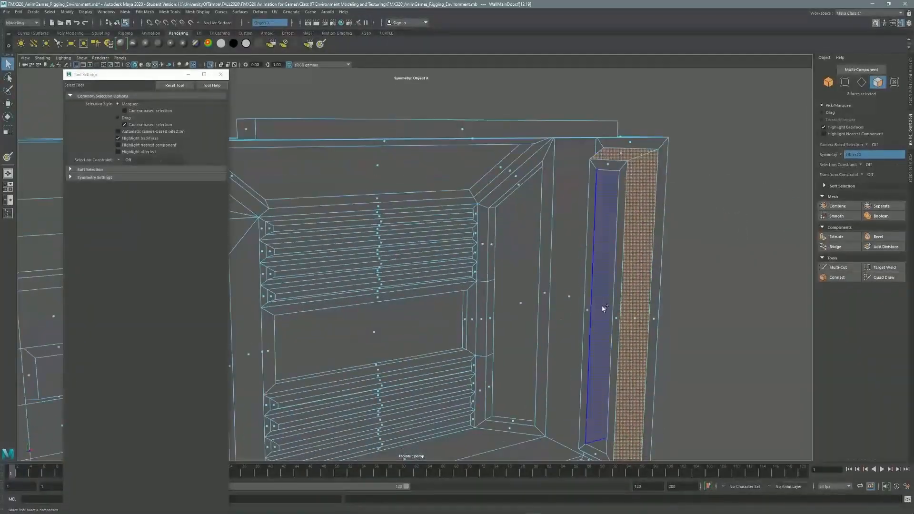
left_click(602, 309, "shift")
left_click_drag(603, 309, 625, 333, "alt")
left_click(477, 322, "shift")
Add the raised rib faces along WallMainDoor's floor edge to the selection.
left_click_drag(488, 225, 484, 279, "alt")
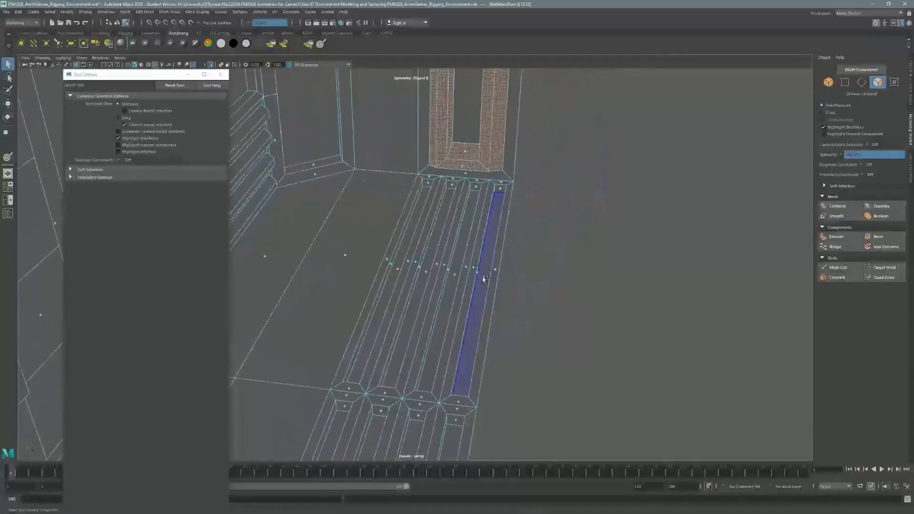
middle_click_drag(472, 268, 479, 153, "alt")
left_click(439, 302, "shift")
left_click_drag(439, 302, 448, 320, "alt")
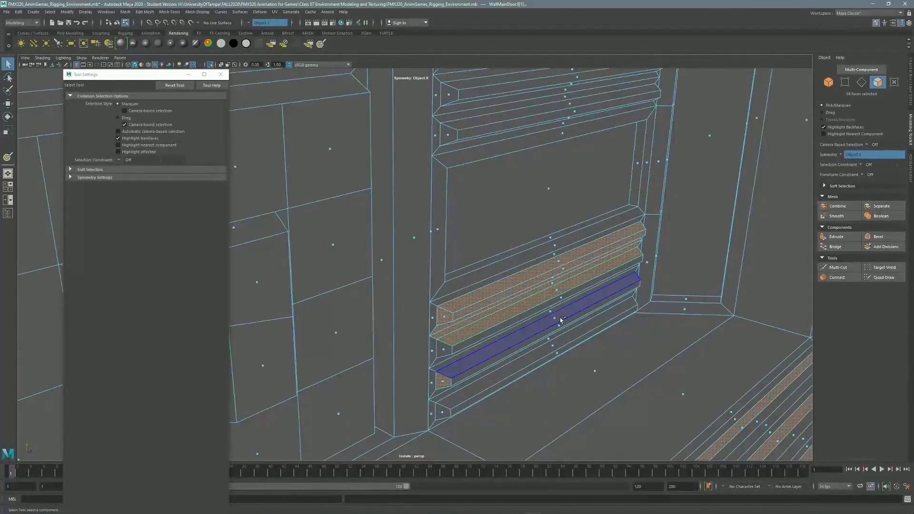
Add the faces of the lower horizontal slats beside WallMainDoor's door panels to the selection.
scroll(486, 325, "up", 3)
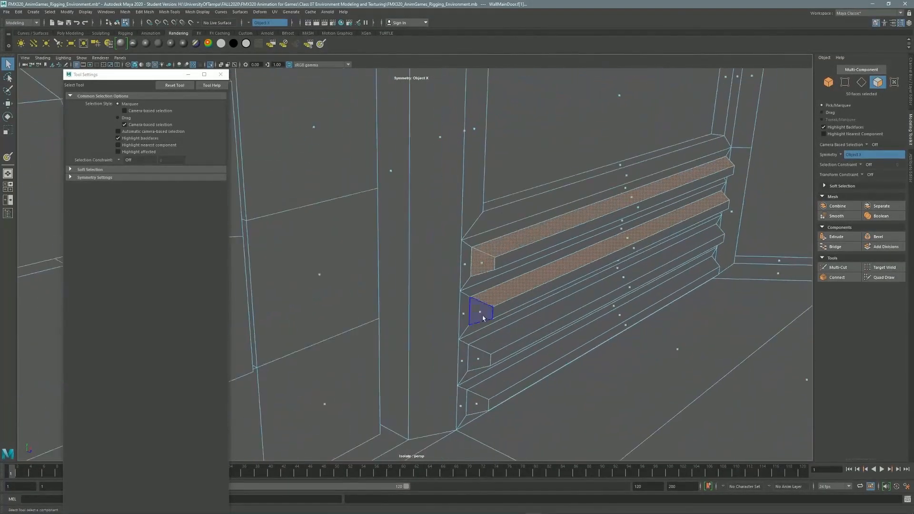
left_click(589, 231, "shift")
left_click_drag(590, 231, 552, 226, "alt")
left_click(610, 261, "shift")
left_click_drag(610, 261, 515, 356, "alt")
left_click(477, 352, "shift")
left_click(627, 284, "shift")
Add the faces of the four upper horizontal slats above the side wall panel to the selection.
right_click_drag(637, 341, 521, 308, "alt")
left_click_drag(520, 308, 453, 251, "alt")
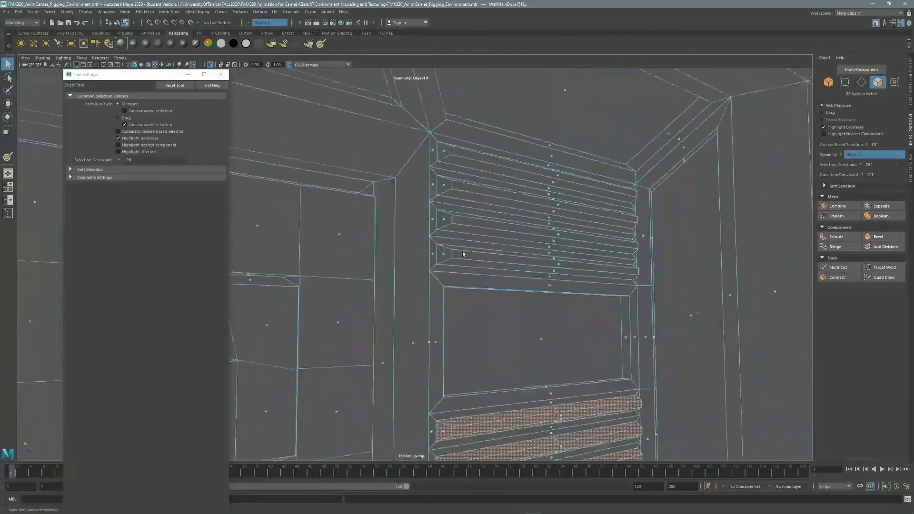
right_click_drag(453, 251, 549, 230, "alt")
left_click_drag(549, 231, 595, 243, "alt")
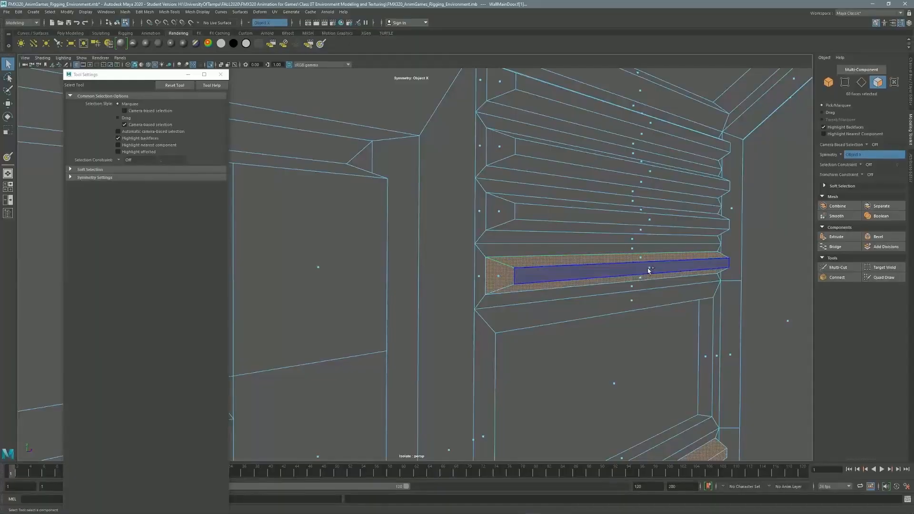
double_click(636, 234, "shift")
middle_click_drag(613, 190, 596, 264, "alt")
left_click(482, 224, "shift")
double_click(630, 241, "shift")
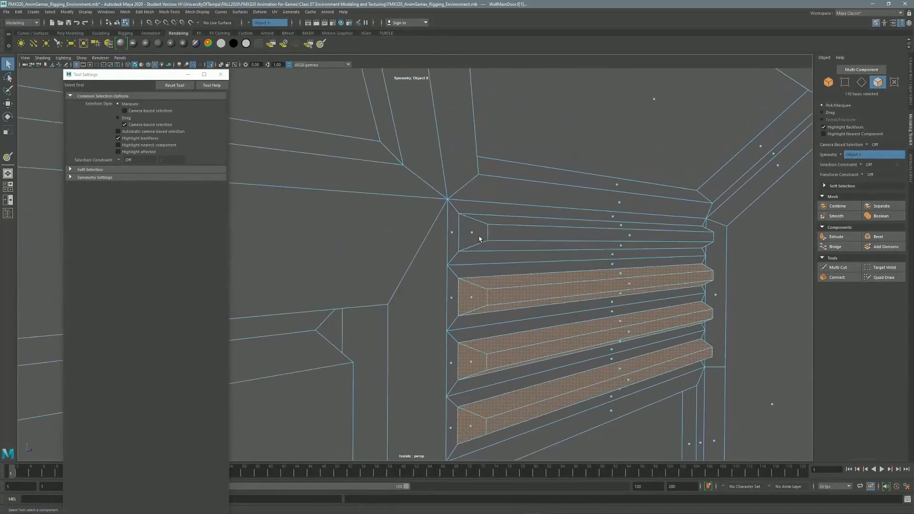
double_click(633, 235, "shift")
Add the door's inner frame and the square tile faces around its L-shaped recess to the selection.
right_click_drag(632, 234, 595, 267, "alt")
left_click_drag(596, 267, 531, 173, "alt")
double_click(558, 256, "shift")
left_click_drag(558, 256, 355, 190, "alt")
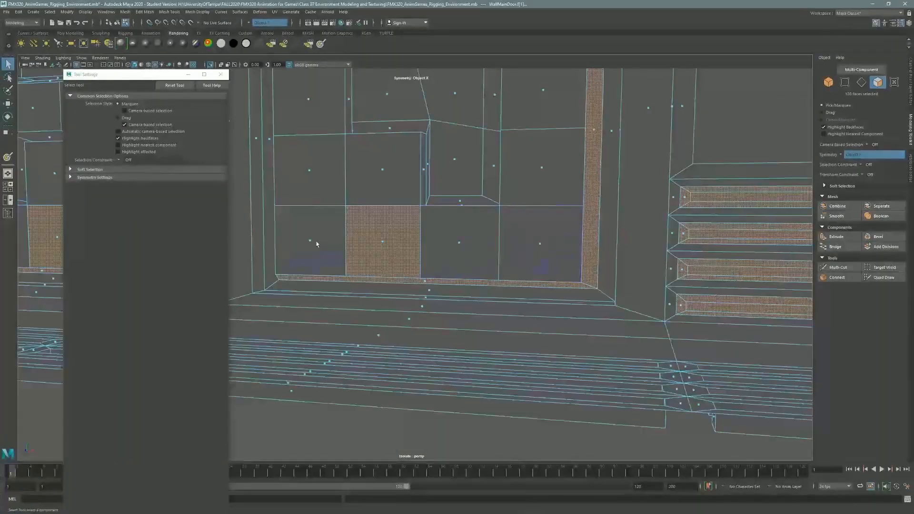
left_click(537, 242, "shift")
left_click(536, 172, "shift")
middle_click_drag(524, 146, 508, 315, "alt")
left_click(522, 264, "shift")
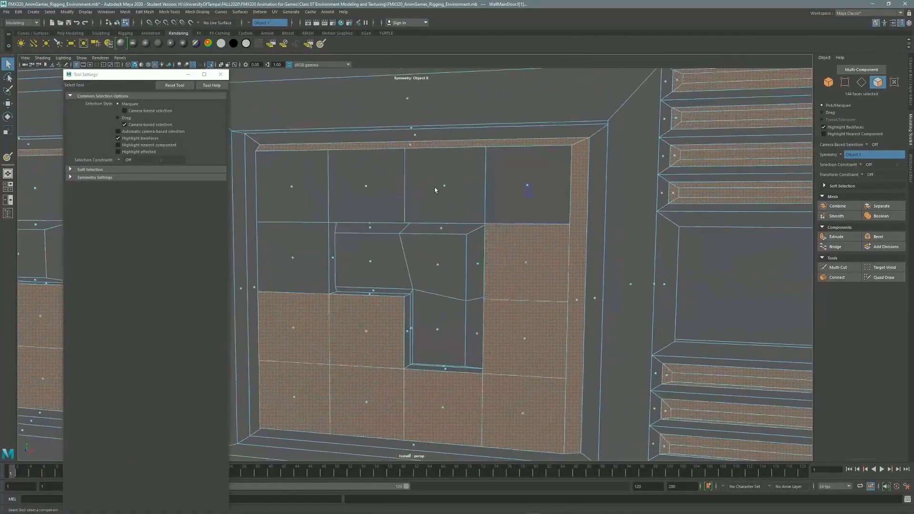
left_click(297, 258, "shift")
Add the faces of WallMainDoor's projecting ceiling beam above the doors to the selection.
scroll(398, 219, "down", 4)
middle_click_drag(397, 219, 519, 197, "alt")
mouse_move(519, 197)
left_mouse_down("alt")
mouse_move(484, 205)
mouse_move(499, 220)
mouse_move(532, 205)
left_mouse_up("alt")
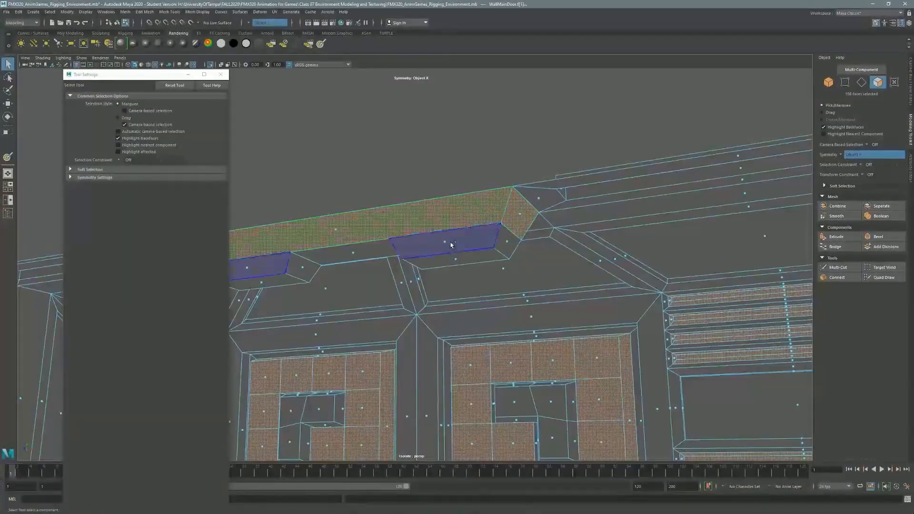
left_click(433, 261, "shift")
Add the sloped ceiling panel and the side wall panel faces next to the slats to the selection.
scroll(433, 261, "down", 3)
left_click_drag(433, 261, 464, 247, "alt")
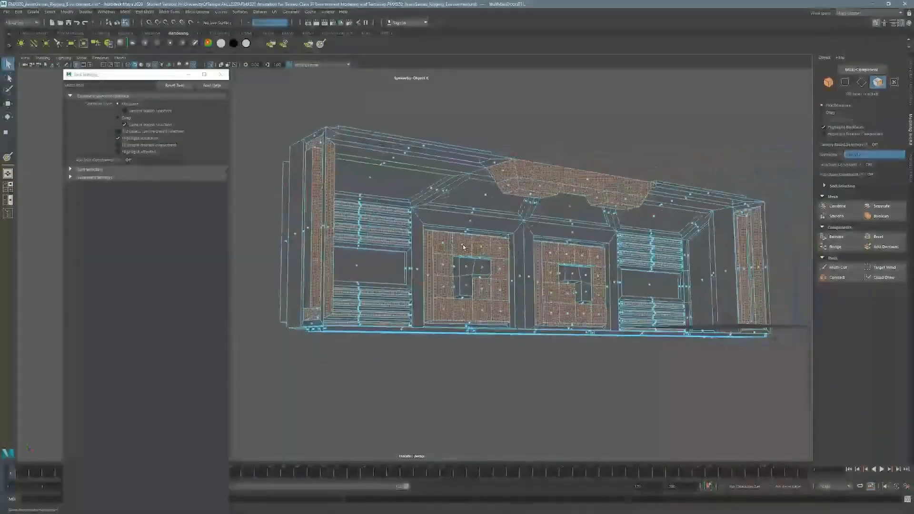
left_click_drag(499, 420, 510, 352, "alt")
left_click(722, 250, "shift")
left_click_drag(653, 262, 679, 301, "alt")
left_click(681, 300, "shift")
Flood-paint the selected slat, door, beam and pillar faces of WallMainDoor with dark blue.
left_click_drag(539, 290, 453, 281, "alt")
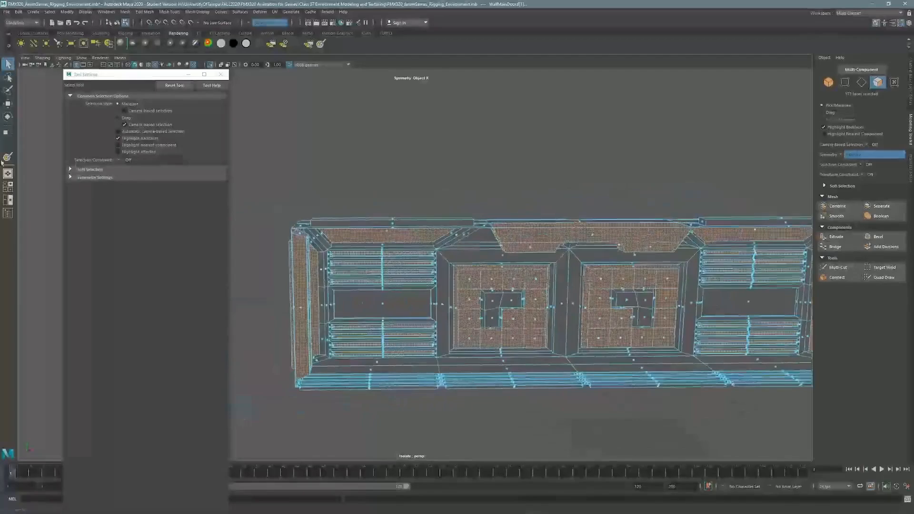
left_click(98, 198)
mouse_move(611, 263)
left_mouse_down("alt")
mouse_move(535, 300)
mouse_move(577, 291)
mouse_move(581, 260)
mouse_move(611, 243)
mouse_move(661, 285)
mouse_move(619, 233)
mouse_move(644, 226)
mouse_move(613, 284)
mouse_move(521, 245)
mouse_move(470, 249)
mouse_move(493, 273)
mouse_move(503, 171)
left_mouse_up("alt")
Select WallMainDoor's accent faces: the L-shaped door recesses, pillar slots, panels between slats and trapezoids above the doors.
left_click(7, 64)
left_click(470, 249)
left_click(592, 312, "shift")
left_click_drag(593, 313, 421, 253, "alt")
left_click(436, 262, "shift")
left_click(547, 204, "shift")
left_click(421, 253, "shift")
double_click(403, 279, "shift")
left_click(470, 312, "shift")
left_click_drag(471, 312, 556, 291, "alt")
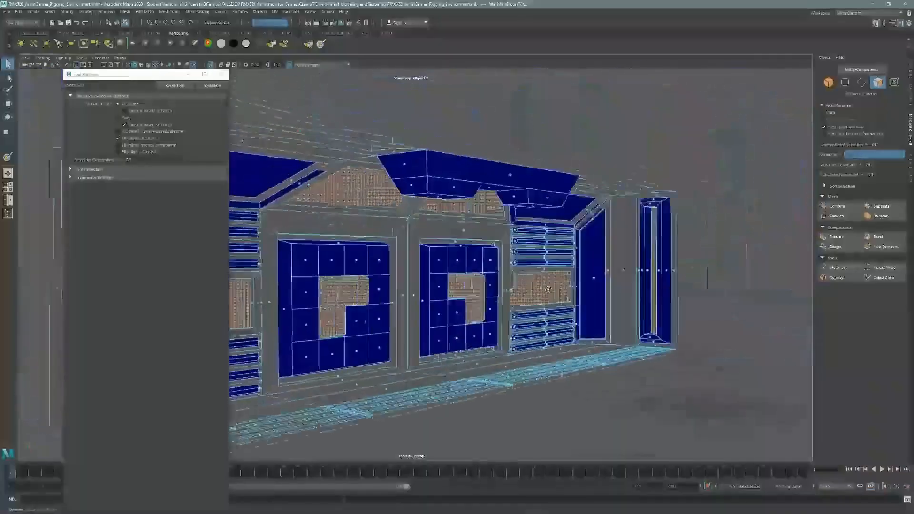
Flood-paint the selected accent faces of WallMainDoor with yellow.
left_click(128, 203)
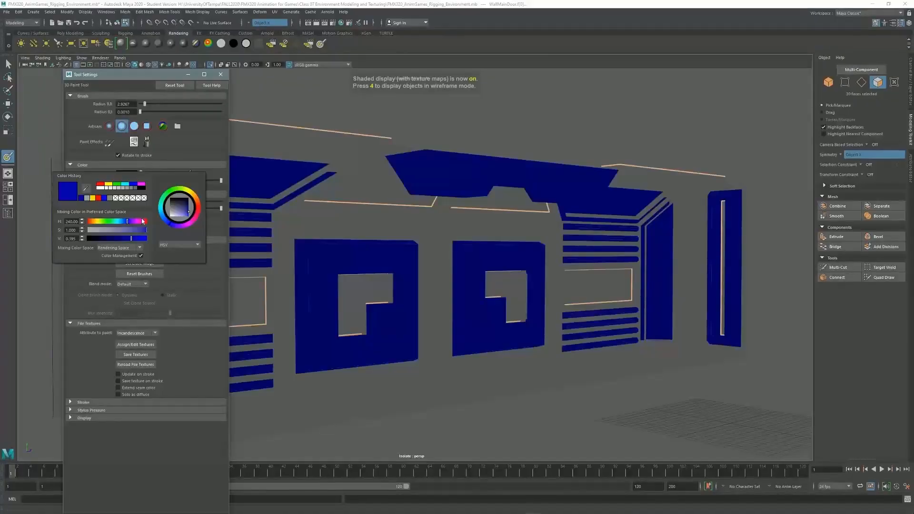
left_click_drag(425, 211, 370, 206, "alt")
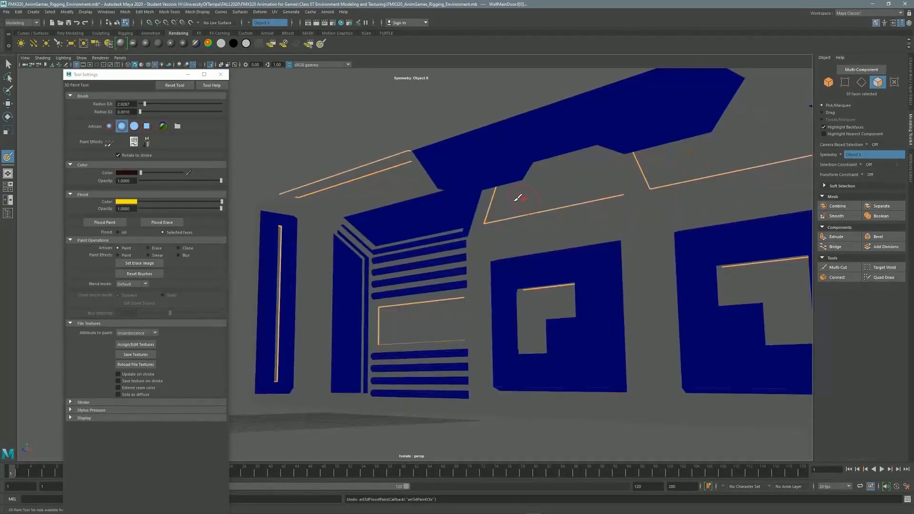
left_click(8, 64)
mouse_move(481, 267)
left_mouse_down("alt")
mouse_move(564, 259)
mouse_move(582, 229)
mouse_move(552, 273)
mouse_move(429, 188)
mouse_move(410, 186)
left_mouse_up("alt")
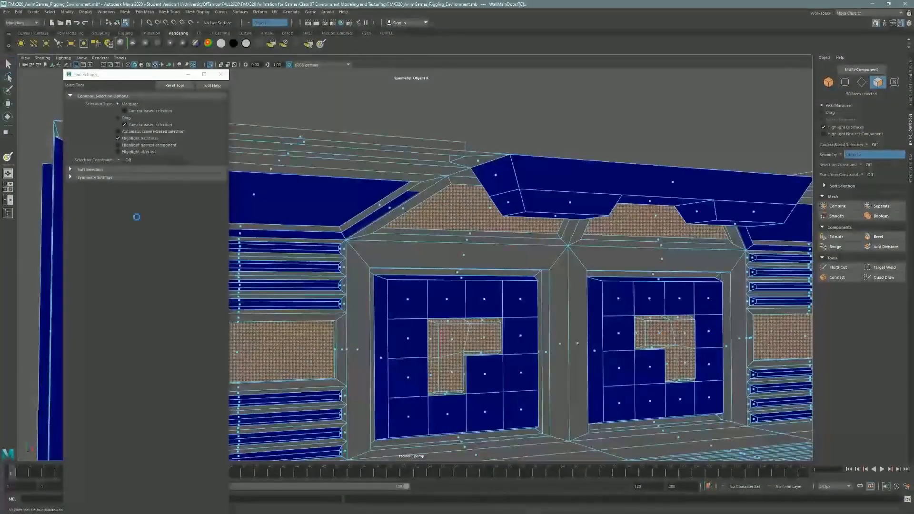
key("y")
mouse_move(548, 259)
left_mouse_down("alt")
mouse_move(562, 260)
mouse_move(472, 251)
mouse_move(535, 230)
mouse_move(536, 264)
mouse_move(449, 262)
mouse_move(436, 258)
mouse_move(460, 257)
mouse_move(426, 249)
left_mouse_up("alt")
right_click_drag(426, 248, 392, 248, "alt")
left_click_drag(448, 267, 476, 286, "alt")
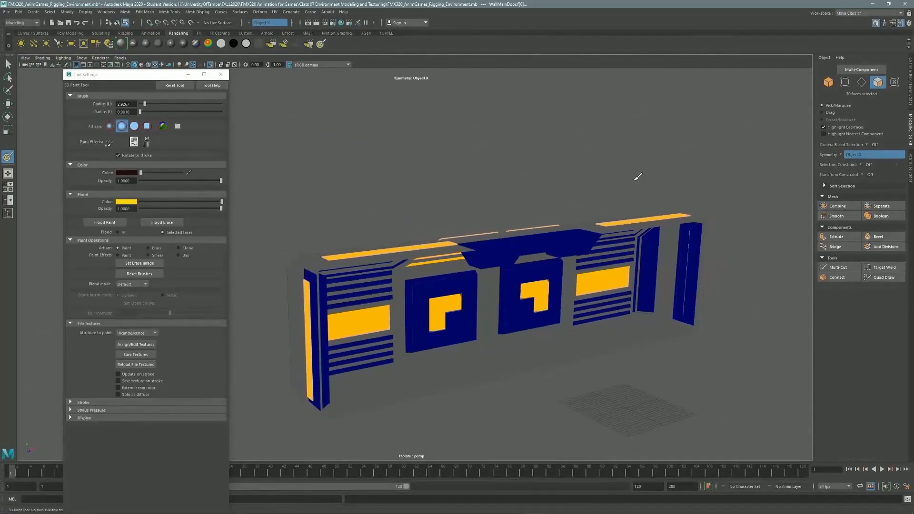
Bring back the full scene and select WallHangarEntrance as a whole object.
left_click(81, 58)
mouse_move(98, 71)
left_click(171, 71)
key("q")
scroll(691, 266, "down", 3)
left_click(691, 266)
left_click(830, 83)
Assign incandescence file textures to WallHangarEntrance and flood-paint it with gray.
key("y")
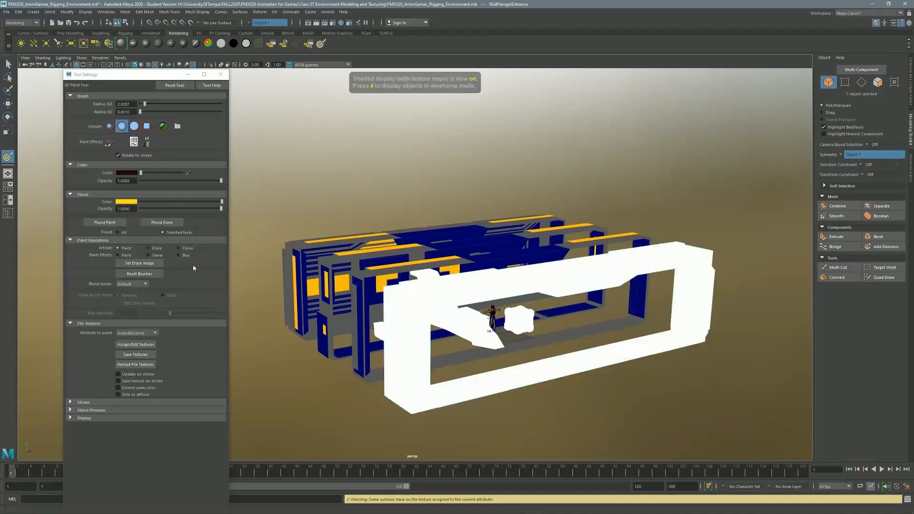
left_click(135, 345)
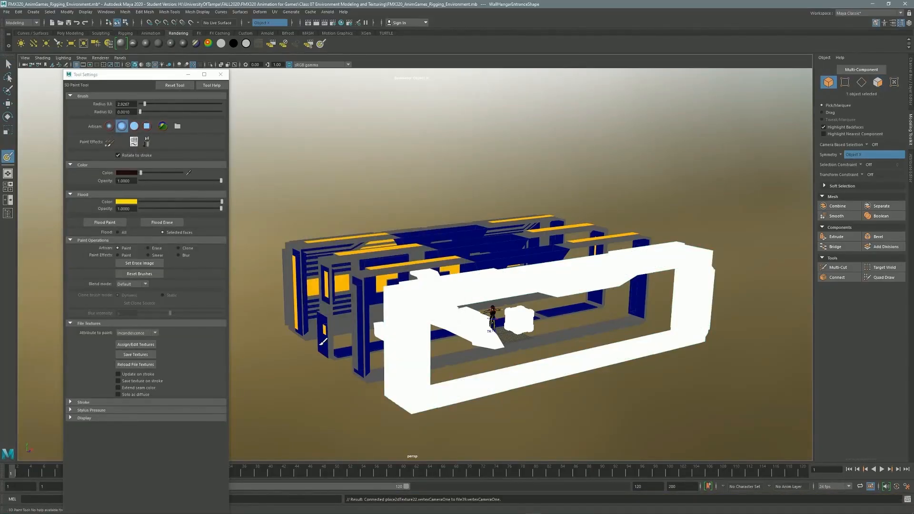
left_click(123, 202)
left_click(115, 223)
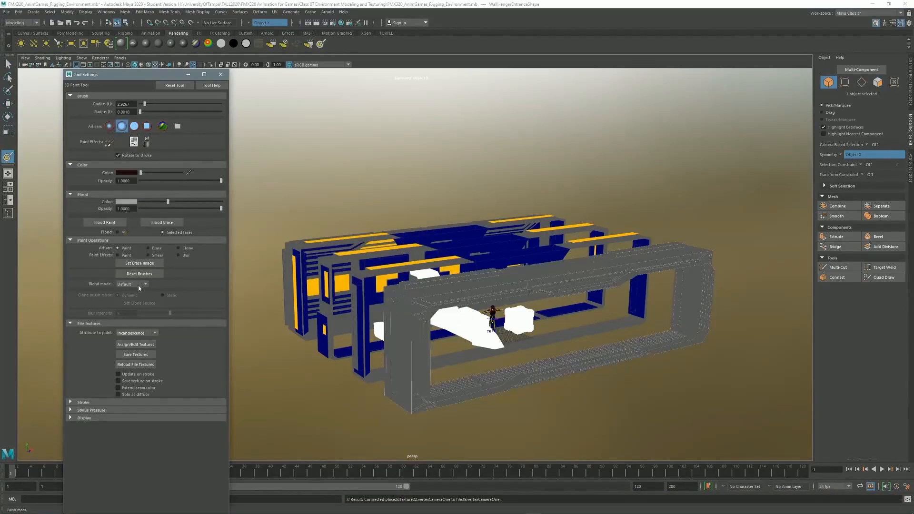
Reassign WallHangarEntrance's file textures and repeat the gray flood paint.
right_click_drag(495, 275, 624, 253, "alt")
left_click(144, 348)
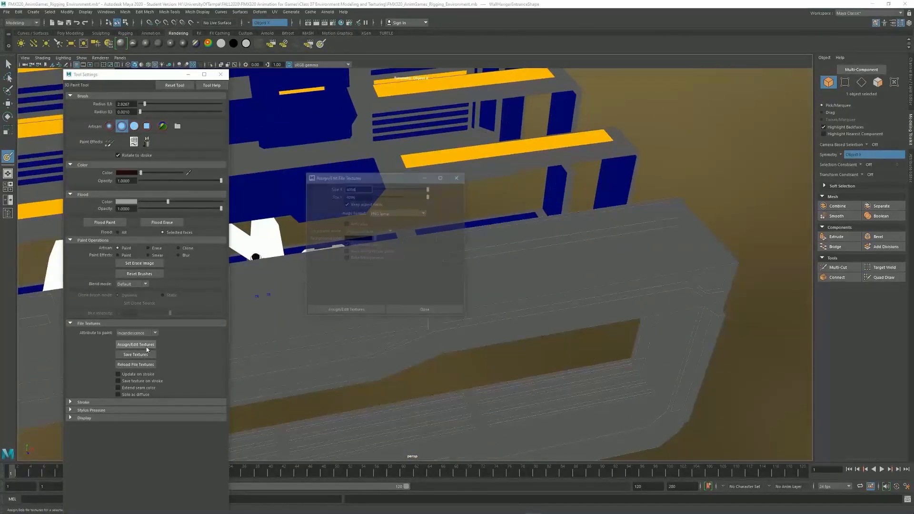
left_click(345, 310)
mouse_move(293, 315)
left_mouse_down("alt")
mouse_move(299, 327)
mouse_move(334, 300)
left_mouse_up("alt")
left_click(113, 225)
Switch WallHangarEntrance to face selection, isolate it and frame it in the view.
left_click_drag(409, 200, 497, 210, "alt")
key("F11")
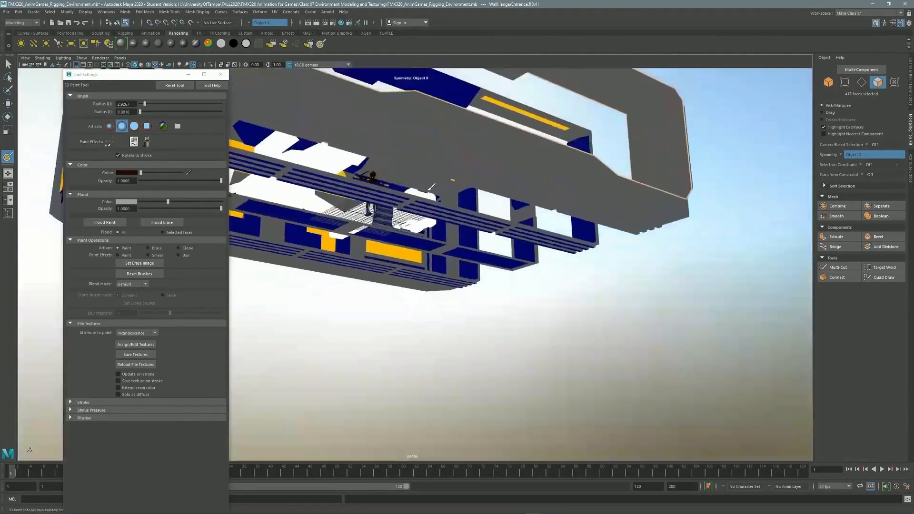
left_click(8, 64)
left_click(81, 58)
mouse_move(112, 70)
left_click(170, 70)
key("f")
Select the faces of the large recessed center panel along WallHangarEntrance's main beam.
scroll(584, 241, "up", 5)
left_click_drag(584, 241, 684, 243, "alt")
middle_click_drag(684, 243, 560, 190, "alt")
left_click(710, 196)
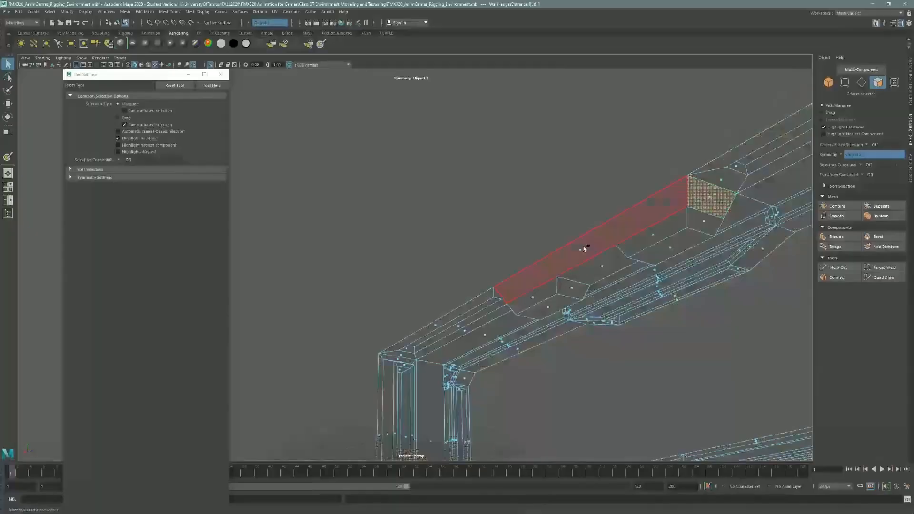
left_click_drag(555, 307, 659, 242, "alt")
left_click(657, 372, "ctrl")
left_click_drag(642, 374, 547, 361, "alt")
Add the parallel recessed groove strips on both floor sections of WallHangarEntrance to the face selection.
left_click_drag(540, 256, 561, 220, "alt")
left_click(503, 235, "shift")
left_click(472, 229, "shift")
middle_click_drag(508, 284, 558, 102, "alt")
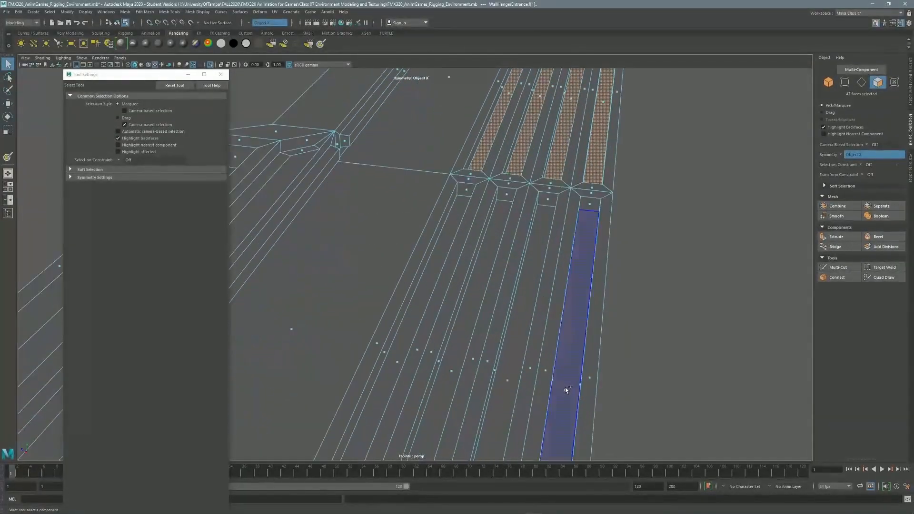
left_click(452, 373, "shift")
left_click(398, 363, "shift")
scroll(411, 204, "down", 3)
Add the long inset panel and the narrow strip below it on the raised sill to the face selection.
middle_click_drag(410, 204, 418, 347, "alt")
left_click_drag(418, 347, 505, 172, "alt")
middle_click_drag(505, 171, 491, 243, "alt")
left_click_drag(491, 243, 422, 305, "alt")
middle_click_drag(422, 305, 333, 259, "alt")
right_click_drag(333, 260, 451, 262, "alt")
middle_click_drag(451, 262, 465, 261, "alt")
left_click(452, 310, "shift")
left_click(501, 352, "shift")
Add the small end faces and the remaining inset strips along the lower beam to the face selection.
left_click_drag(400, 286, 415, 340, "alt")
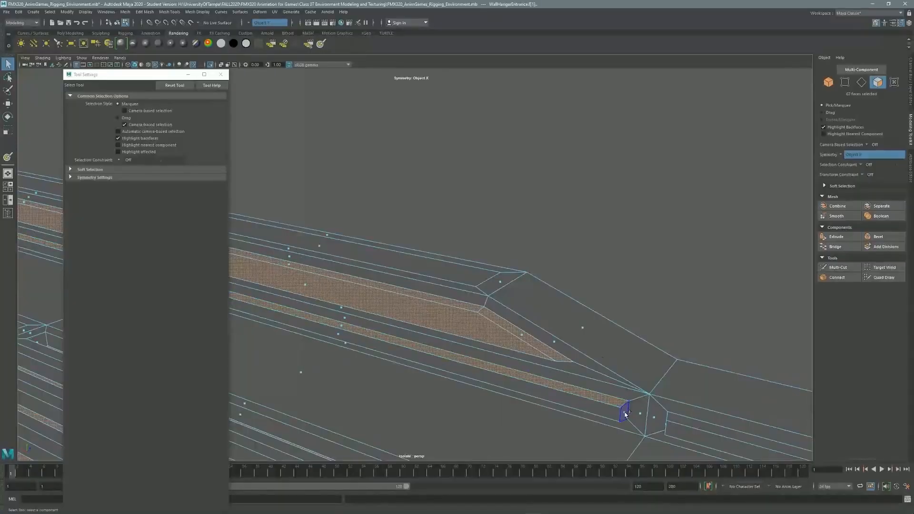
middle_click_drag(653, 325, 451, 266, "alt")
scroll(451, 265, "down", 2)
left_click(602, 370, "shift")
left_click_drag(602, 370, 496, 311, "alt")
left_click(493, 312, "shift")
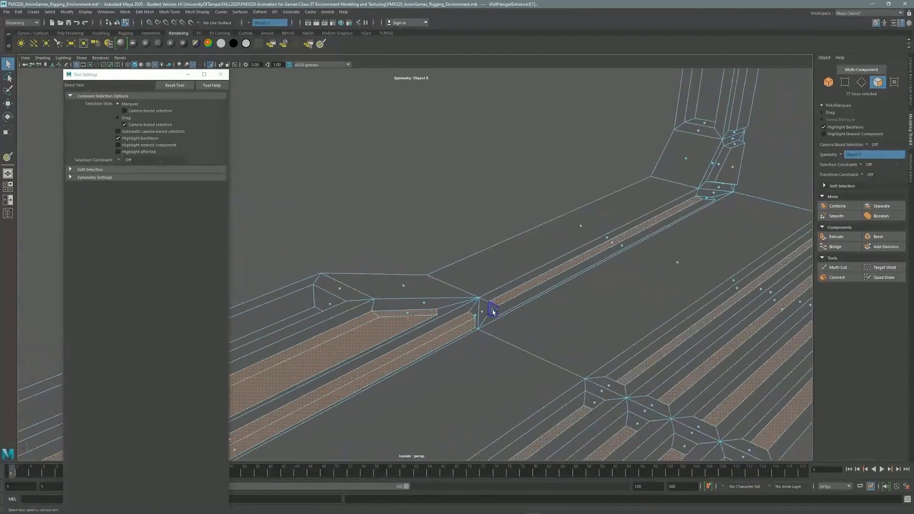
left_click_drag(621, 234, 543, 210, "alt")
left_click(608, 288, "shift")
left_click_drag(608, 287, 533, 247, "alt")
middle_click_drag(533, 248, 380, 237, "alt")
left_click_drag(380, 237, 520, 285, "alt")
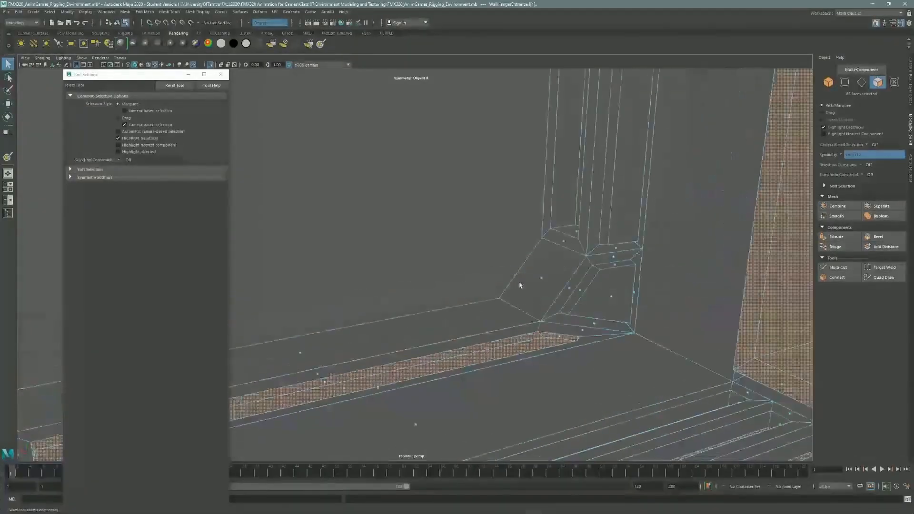
Add the recessed faces of the lower inner corner and the vertical post to the face selection.
left_click(614, 268, "shift")
left_click_drag(614, 268, 620, 279, "alt")
left_click_drag(612, 219, 582, 239, "alt")
left_click(567, 217, "shift")
left_click(582, 238, "shift")
right_click_drag(582, 239, 516, 215, "alt")
middle_click_drag(517, 214, 579, 262, "alt")
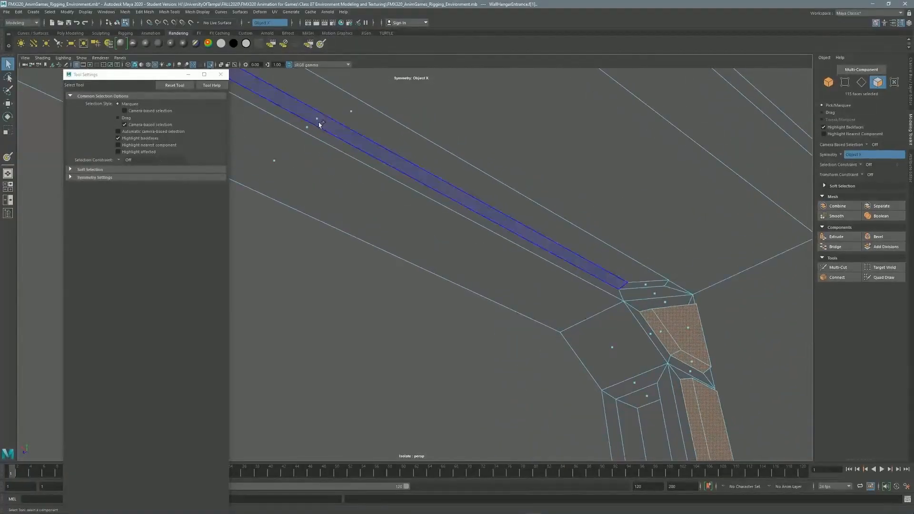
Add the inset strips along the upper inner beam to the face selection.
left_click(352, 113, "shift")
left_click_drag(352, 112, 535, 224, "alt")
left_click(407, 295, "shift")
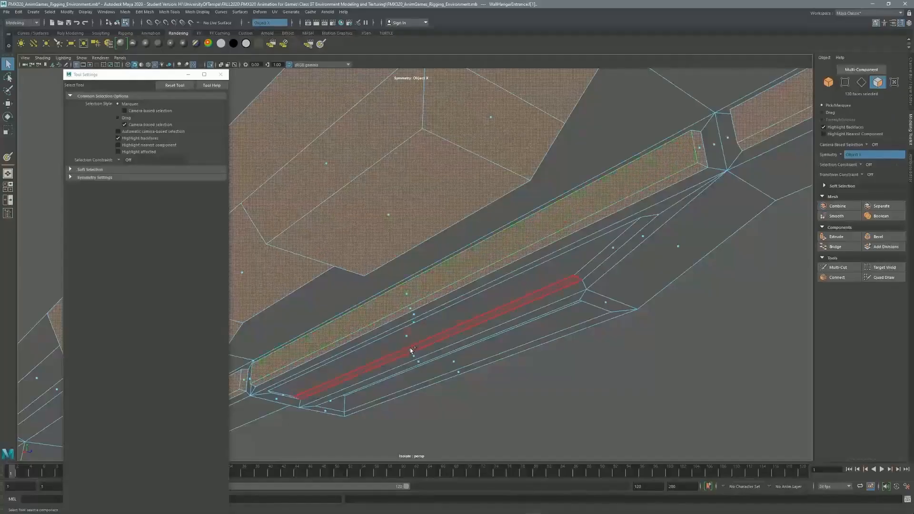
Flood-paint the selected WallHangarEntrance faces dark blue with the 3D Paint Tool, limited to selected faces.
left_click_drag(364, 316, 436, 260, "alt")
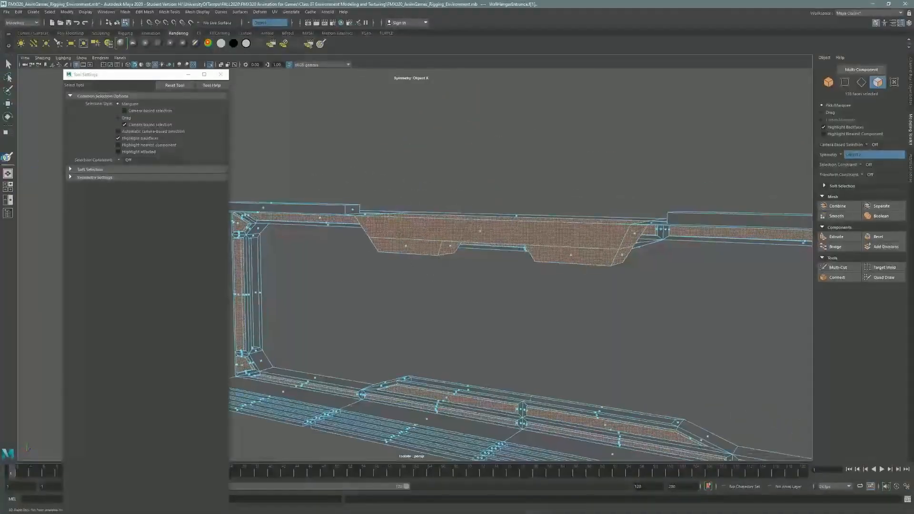
left_click(105, 183)
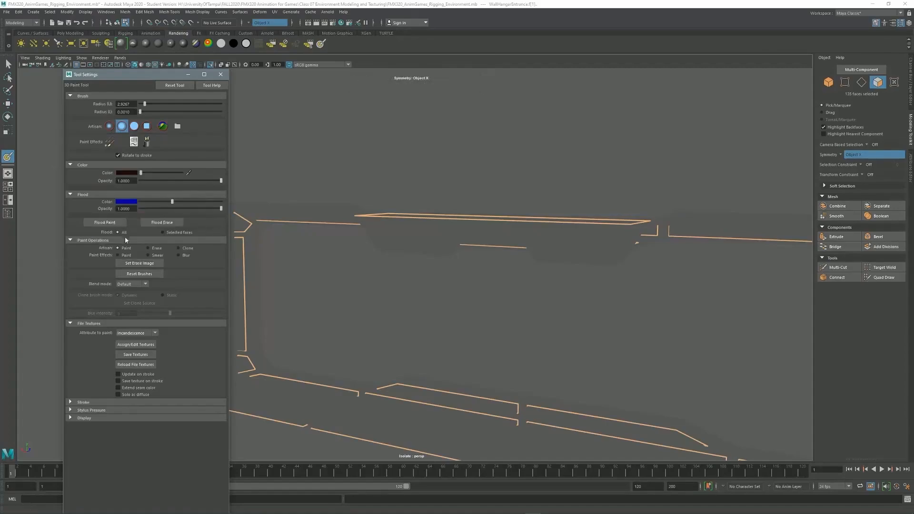
left_click_drag(301, 230, 791, 158, "alt")
Select the narrow light strip faces on WallHangarEntrance's posts and beams and flood-paint them yellow.
left_click(9, 63)
mouse_move(334, 238)
left_mouse_down("alt")
mouse_move(436, 239)
mouse_move(571, 194)
mouse_move(557, 241)
mouse_move(440, 245)
mouse_move(599, 334)
mouse_move(428, 267)
left_mouse_up("alt")
key("F11")
left_click(458, 227, "shift")
scroll(441, 245, "down", 5)
key("6")
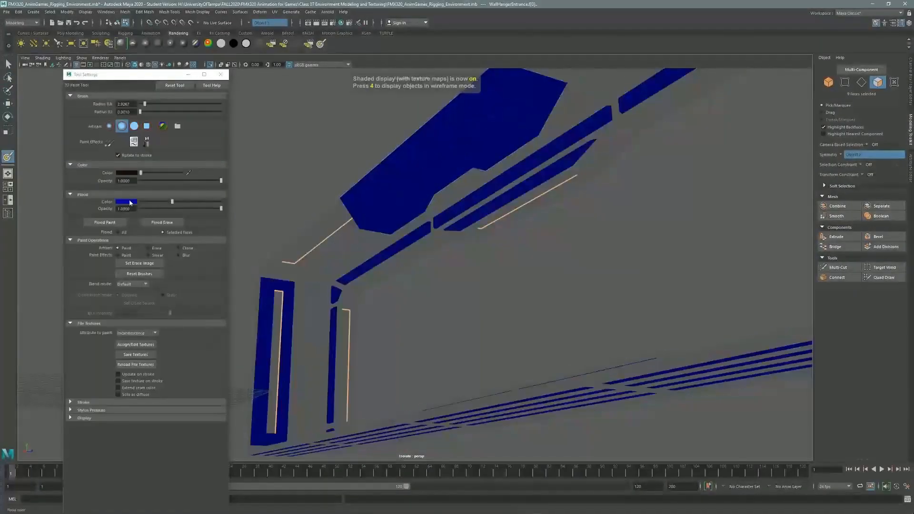
left_click(126, 181)
left_click_drag(459, 163, 392, 209, "alt")
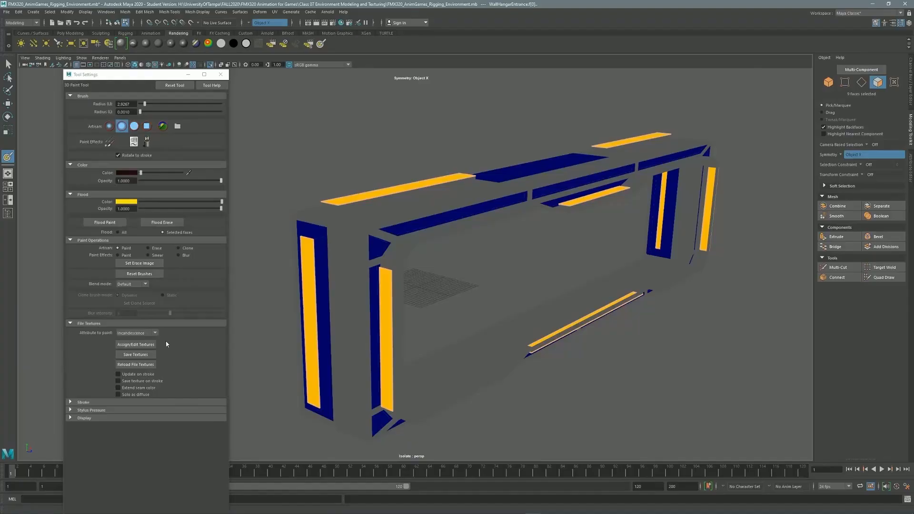
Save WallHangarEntrance's painted textures and turn off isolation to bring back the full scene.
left_click(145, 355)
left_click(81, 58)
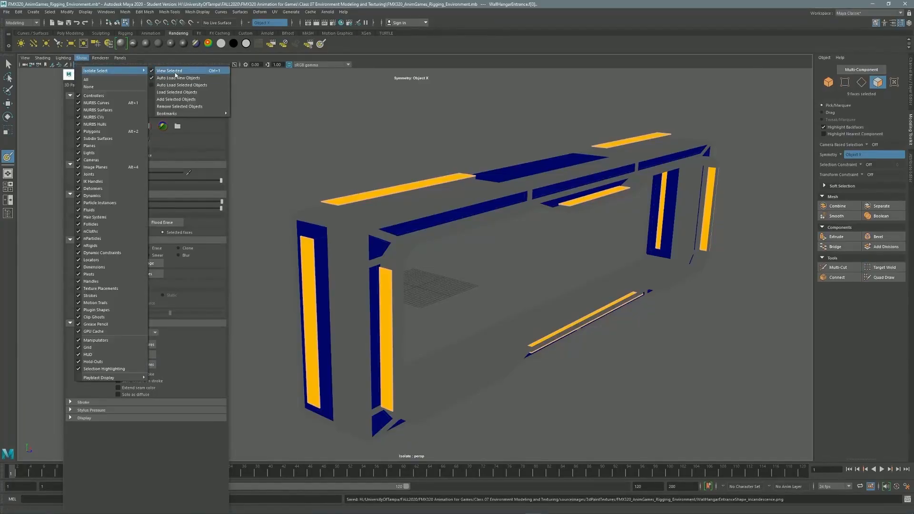
left_click(169, 71)
Save the painted file textures of WallBasic, WallSideDoor and WallMainDoor one after another.
key("q")
left_click(527, 178)
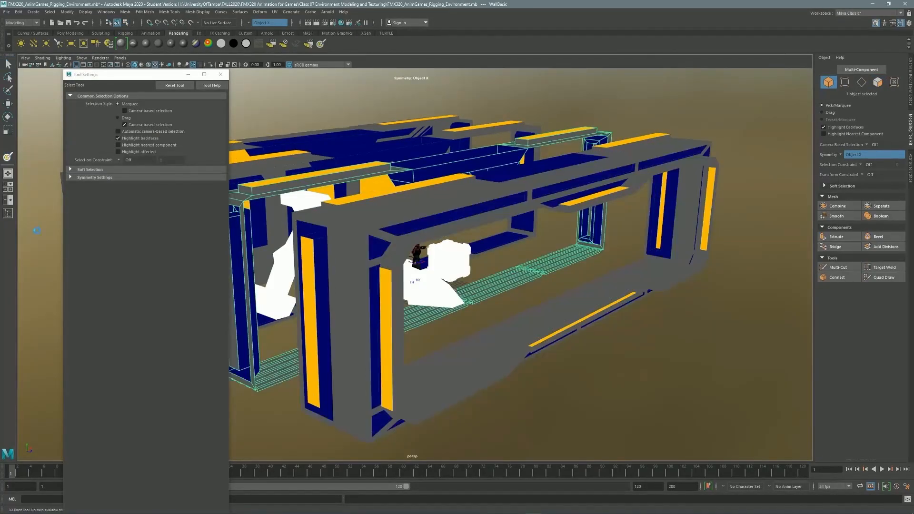
key("y")
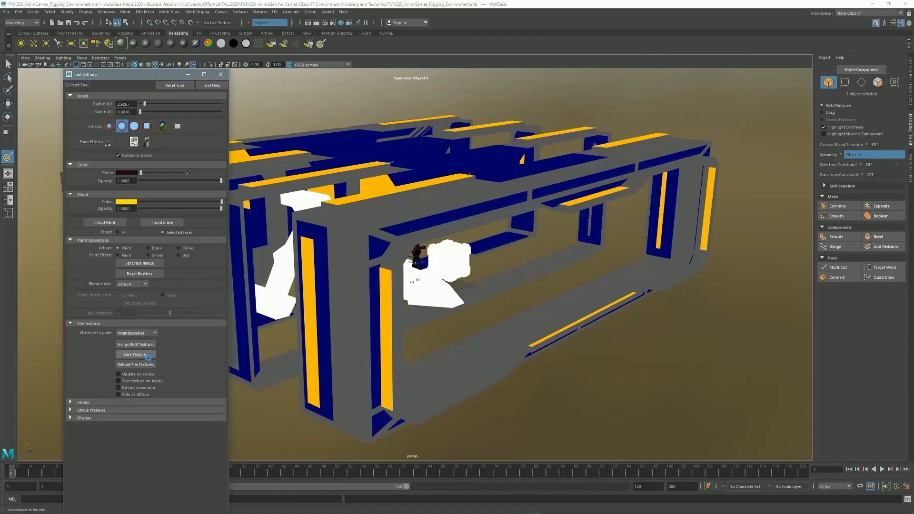
left_click(9, 68)
left_click(509, 150)
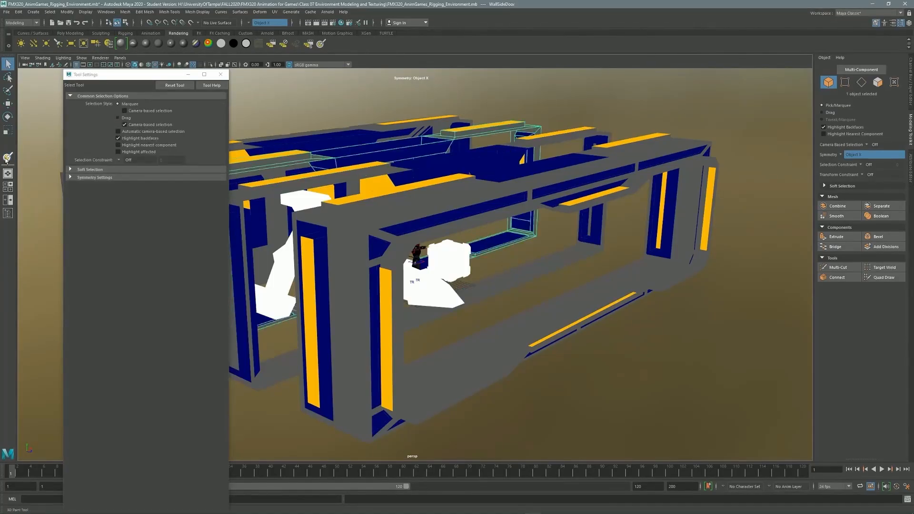
key("y")
left_click(149, 356)
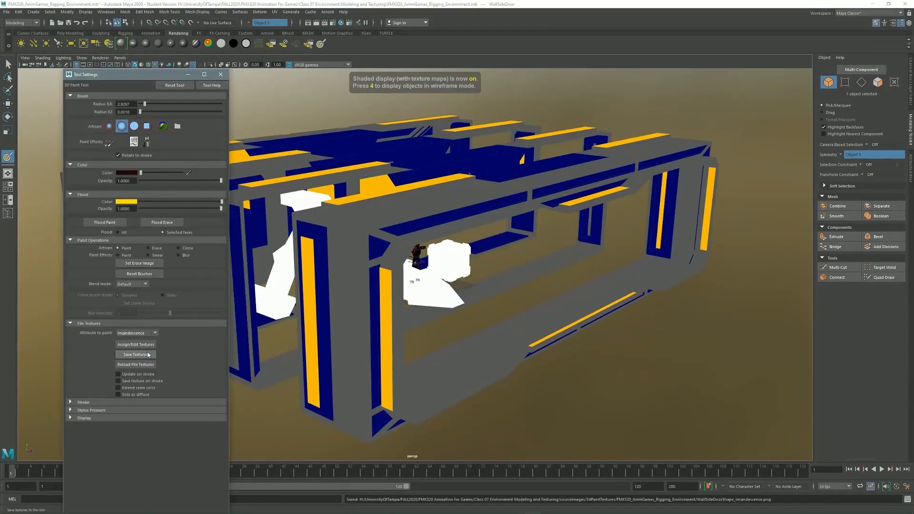
key("q")
left_click(395, 157)
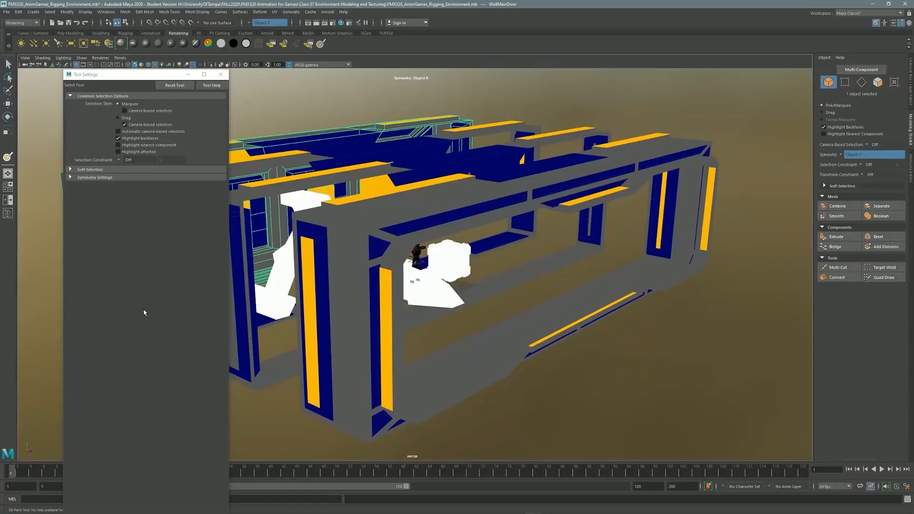
key("y")
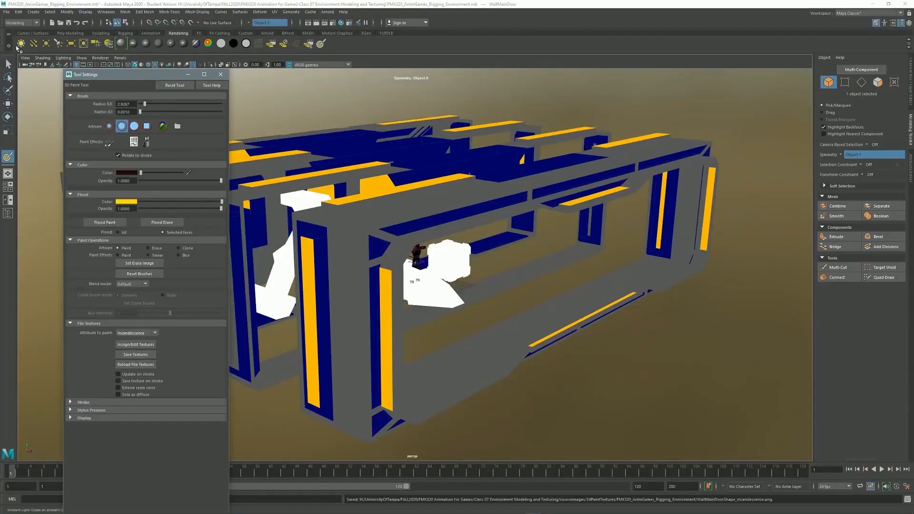
Select the crate inside the hangar and frame it in the view.
key("q")
left_click_drag(470, 164, 410, 212, "alt")
right_click_drag(410, 212, 694, 193, "alt")
left_click(470, 224)
middle_click_drag(470, 225, 361, 220, "alt")
left_click(548, 248)
key("f")
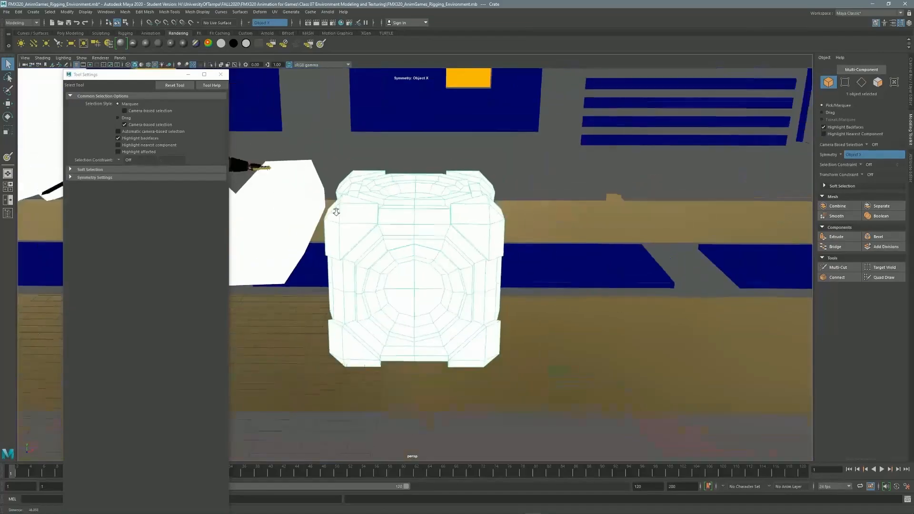
Try to assign incandescence file textures to the crate with its existing material.
left_click_drag(373, 207, 267, 181, "alt")
left_click(8, 157)
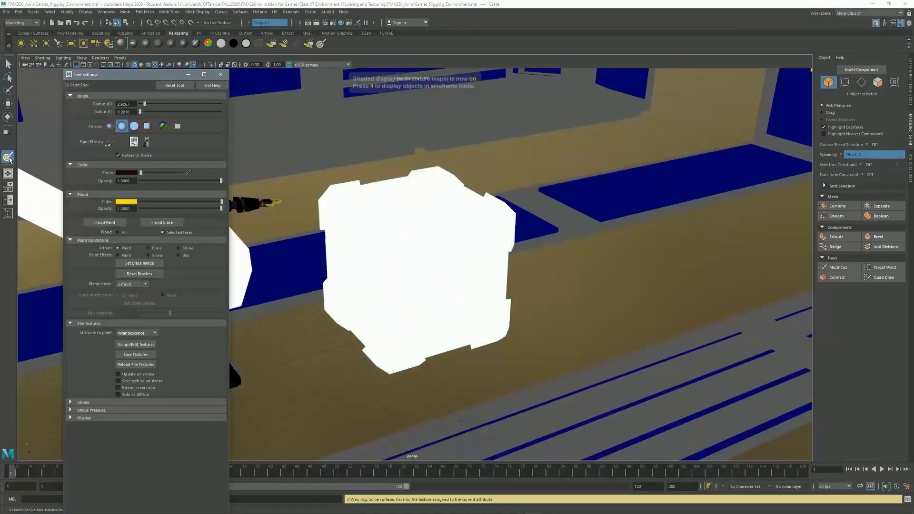
left_click(143, 346)
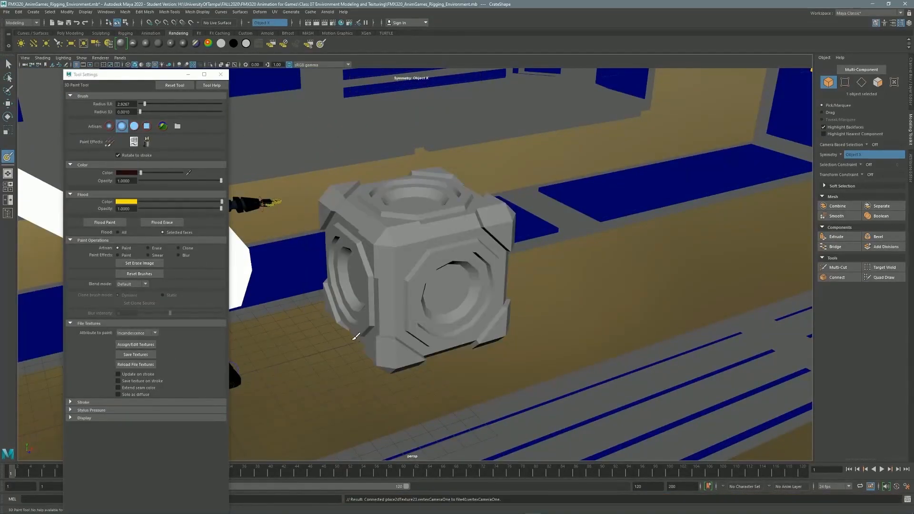
Create a Lambert material named Crate1 with white incandescence and assign it to the crate.
left_click(8, 65)
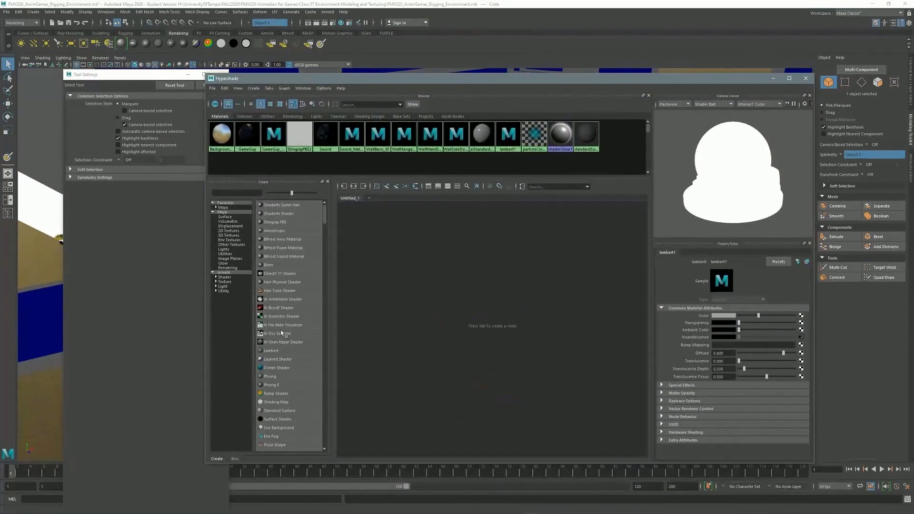
left_click(271, 351)
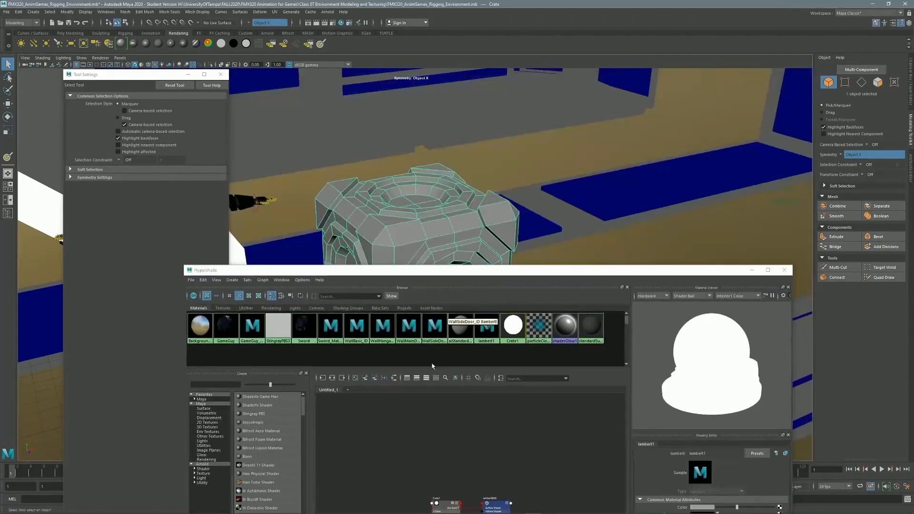
right_click_drag(518, 328, 514, 306)
left_click_drag(177, 79, 117, 267)
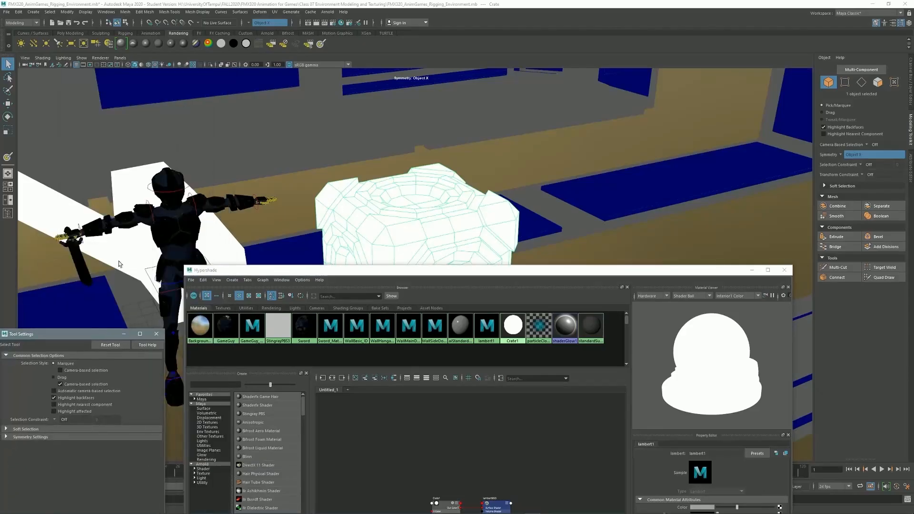
Select the starfighter and create a Lambert material named StarFighter with black color and white incandescence.
left_click(133, 268)
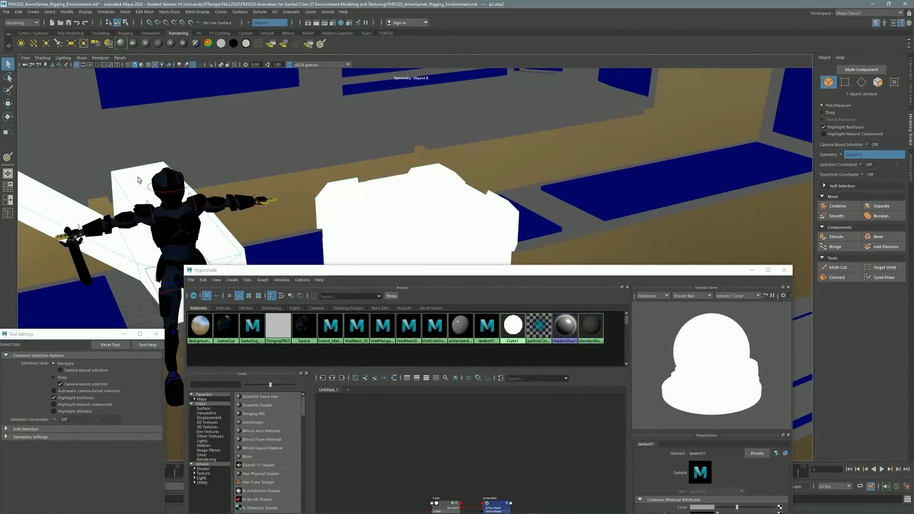
middle_click_drag(269, 187, 534, 151, "alt")
left_click_drag(212, 159, 330, 163, "alt")
left_click_drag(332, 276, 289, 106)
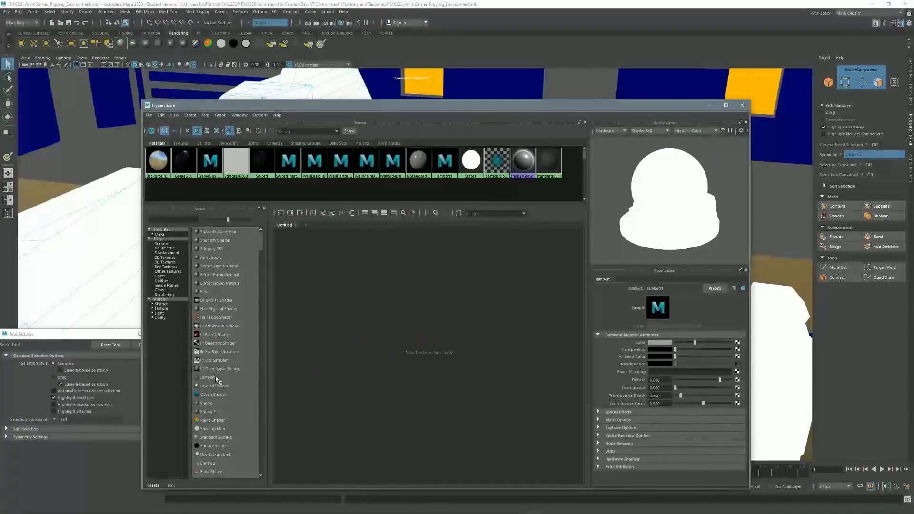
left_click(207, 378)
left_click(672, 288)
type("StarFighter")
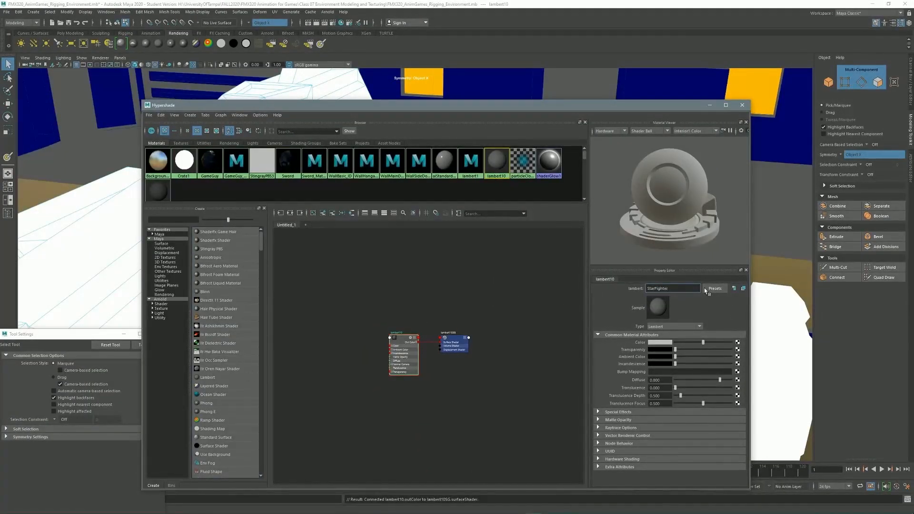
left_click(742, 105)
left_click_drag(343, 169, 403, 180, "alt")
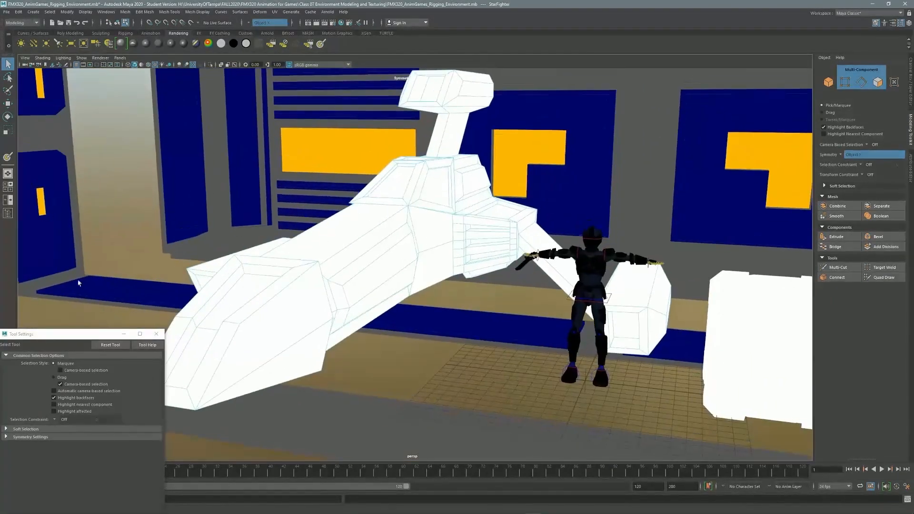
Assign the StarFighter material to the selected starfighter and close the material editor.
left_click(341, 22)
left_click_drag(443, 106, 507, 212)
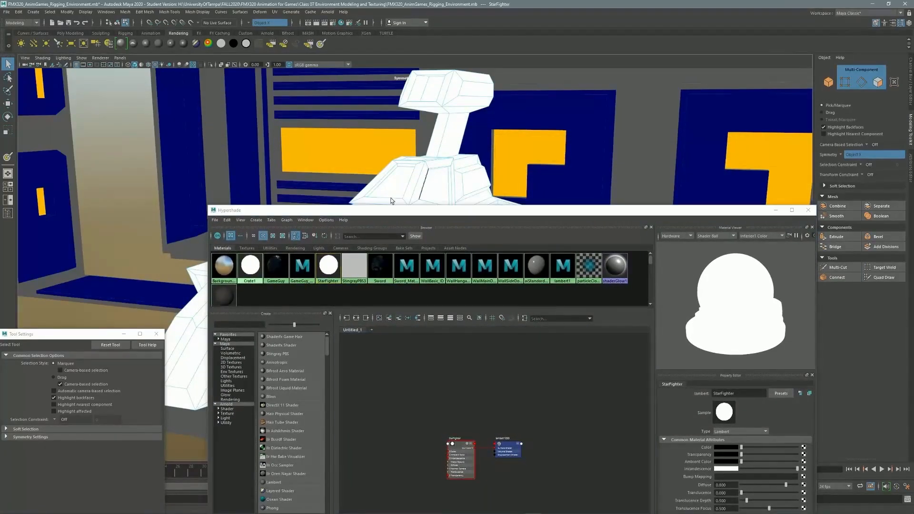
right_click_drag(219, 301, 233, 282)
left_click_drag(444, 214, 457, 252)
right_click_drag(348, 301, 344, 287)
left_click(822, 248)
Select the crate and assign incandescence file textures to it in the 3D Paint Tool.
left_click_drag(476, 238, 532, 267, "alt")
left_click(532, 271)
left_click(7, 158)
left_click_drag(72, 334, 242, 119)
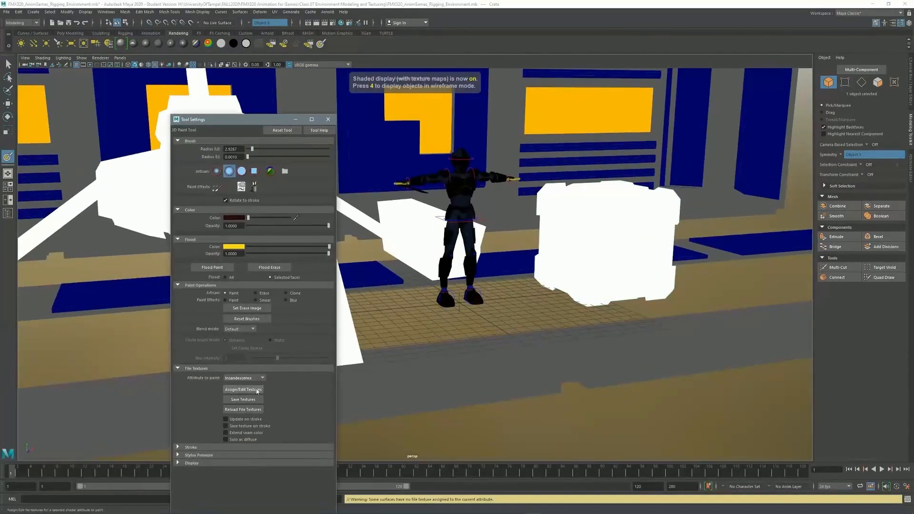
left_click(243, 390)
left_click(346, 311)
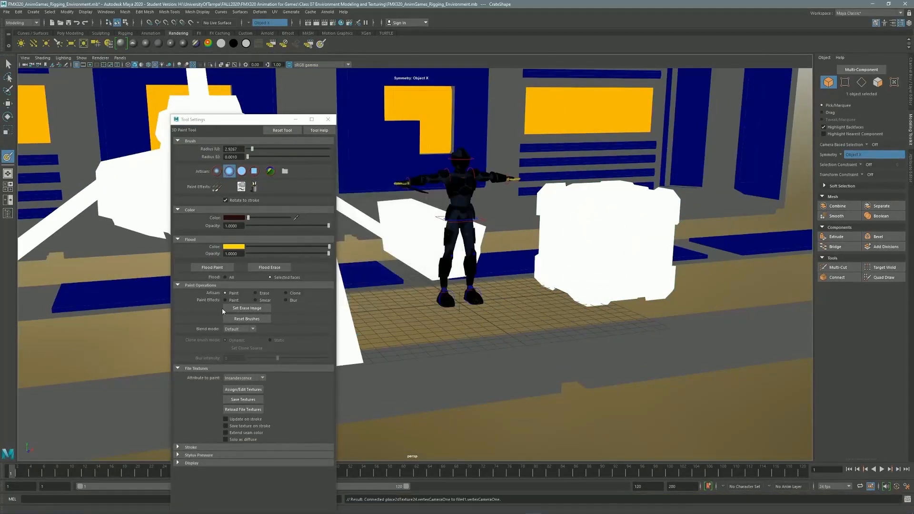
Set flooding to all faces, choose gray as the flood color and flood-paint the whole crate.
left_click(226, 276)
left_click(236, 246)
left_click(211, 247)
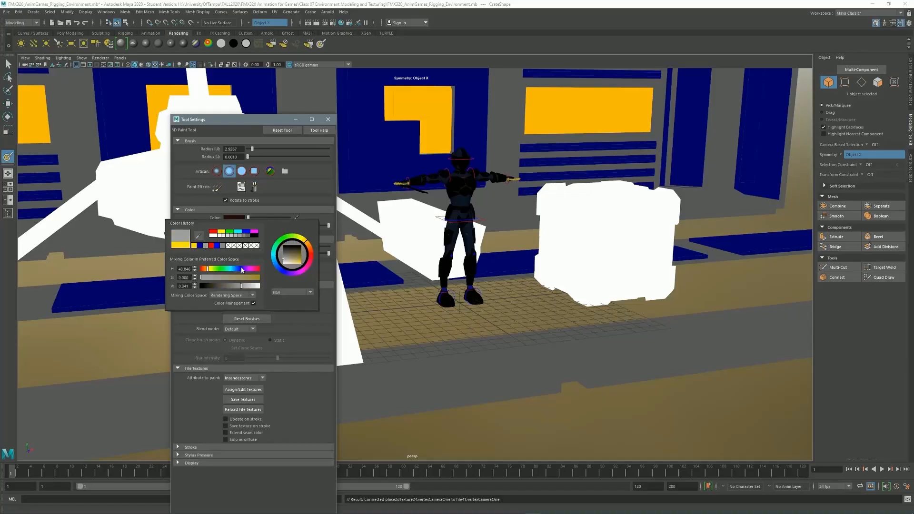
left_click(223, 269)
left_click_drag(490, 253, 535, 253, "alt")
scroll(534, 253, "up", 4)
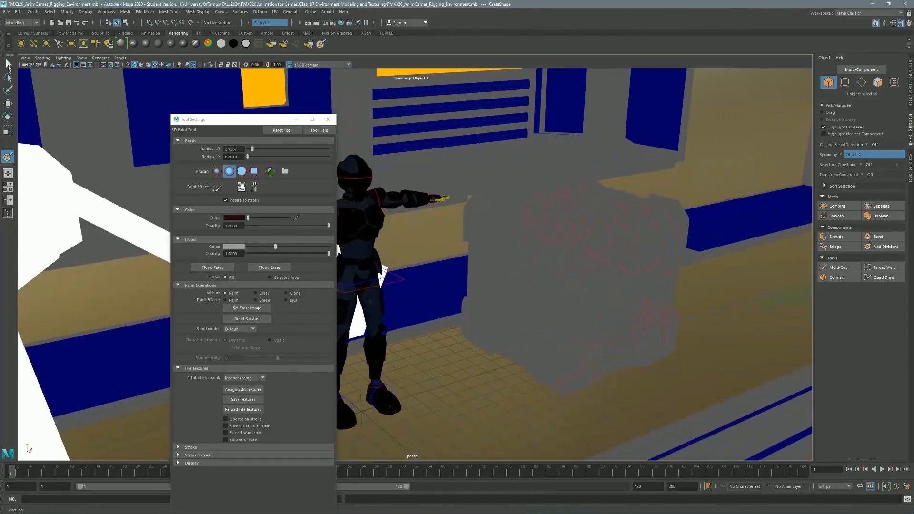
Switch to face selection and select the faces of the crate's first corner blocks.
left_click(7, 63)
key("ctrl+F11")
left_click_drag(778, 152, 743, 200, "alt")
scroll(638, 190, "up", 3)
left_click(625, 174)
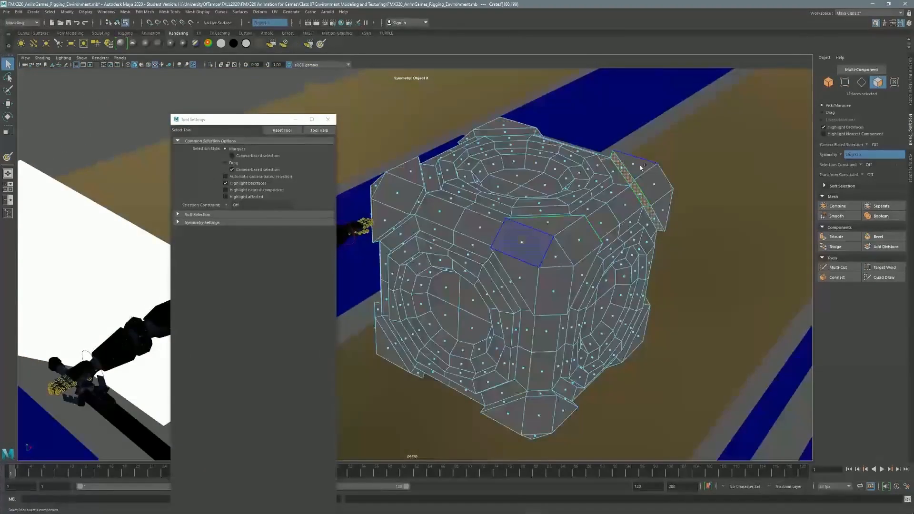
left_click(664, 210, "shift")
left_click_drag(663, 210, 519, 157, "alt")
left_click(447, 281, "shift")
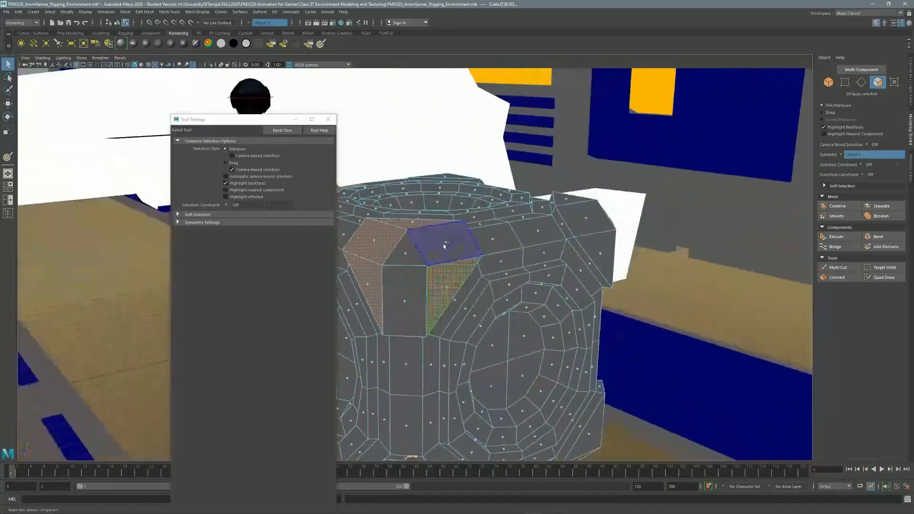
left_click(412, 256, "shift")
left_click_drag(412, 257, 567, 260, "alt")
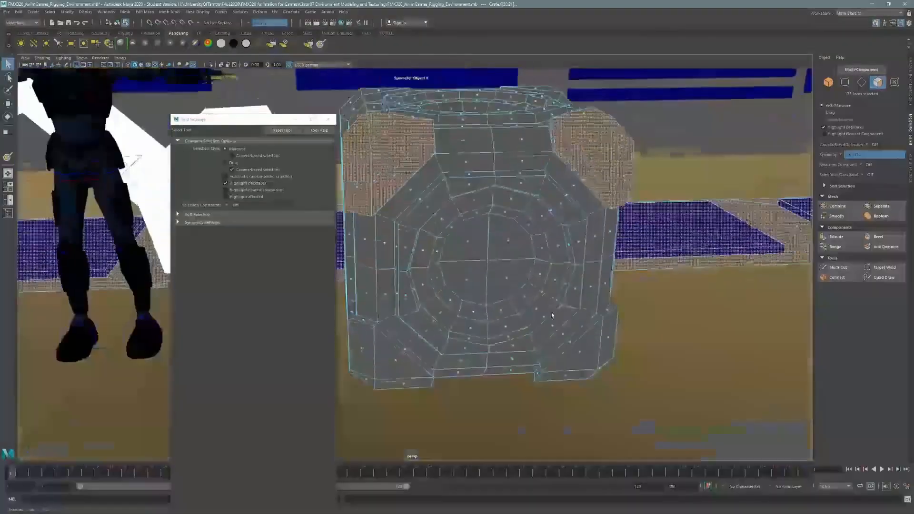
Add the faces of the crate's remaining corner blocks to the selection.
left_click(575, 368, "shift")
left_click_drag(575, 368, 410, 292, "alt")
left_click(470, 349, "shift")
left_click(415, 205, "shift")
left_click_drag(414, 205, 615, 217, "alt")
left_click(480, 332, "shift")
left_click_drag(479, 333, 573, 307, "alt")
left_click(564, 207, "shift")
left_click(584, 196, "shift")
Add the raised octagonal rim faces around the crate's circular panels to the selection.
left_click_drag(584, 196, 571, 267, "alt")
left_click(595, 273, "shift")
left_click(559, 220, "shift")
double_click(552, 310, "shift")
left_click(546, 297, "shift")
double_click(526, 242, "shift")
left_click(553, 207, "shift")
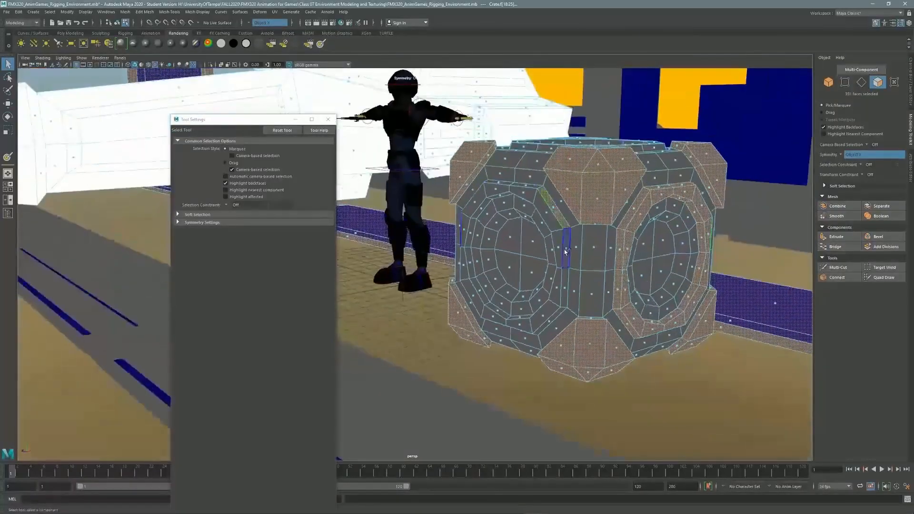
double_click(548, 217, "shift")
left_click_drag(548, 216, 444, 135, "alt")
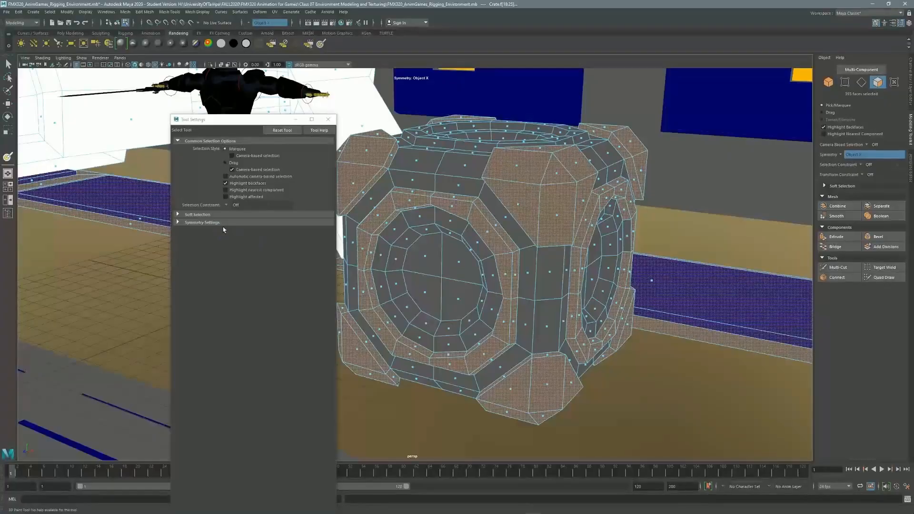
left_click(8, 157)
left_click(234, 247)
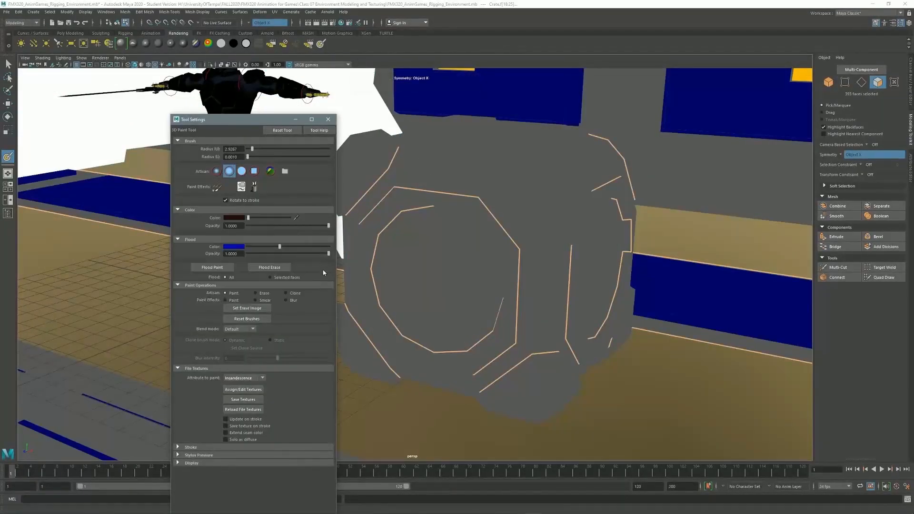
left_click(228, 267)
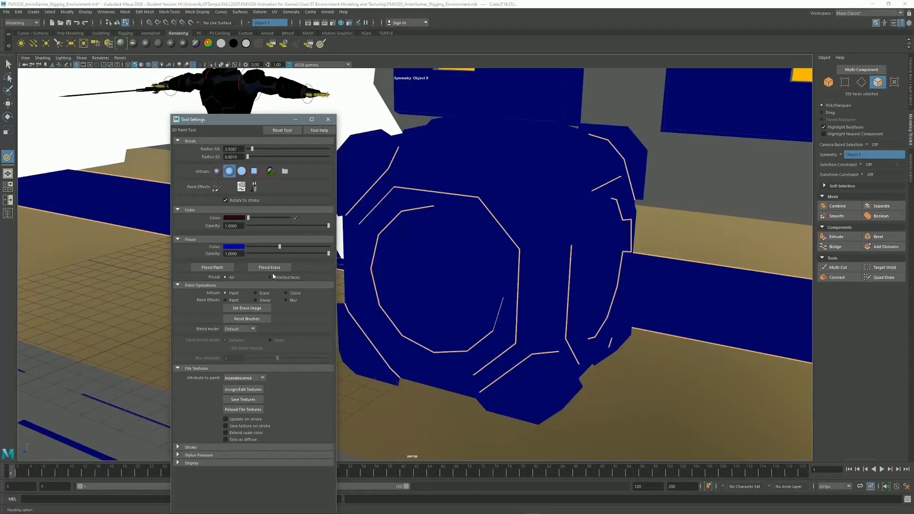
left_click(237, 248)
left_click(195, 247)
left_click(249, 268)
left_click(224, 247)
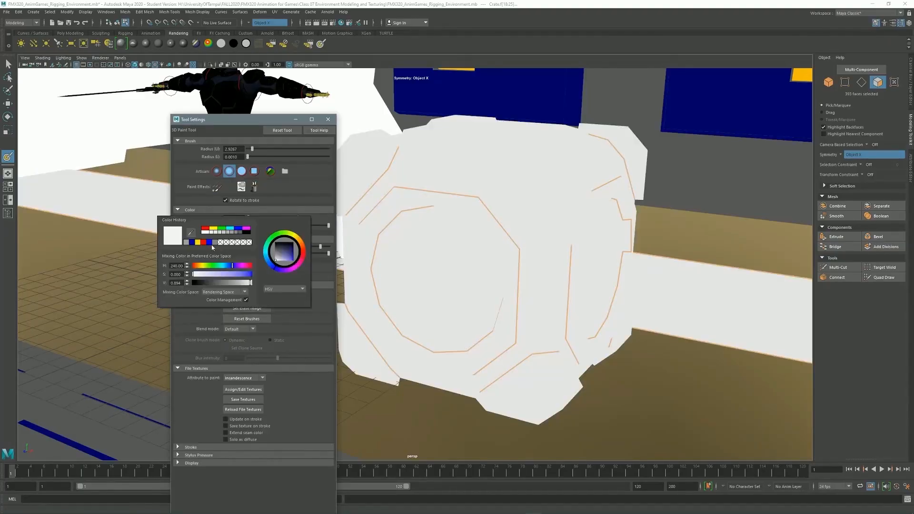
left_click(263, 268)
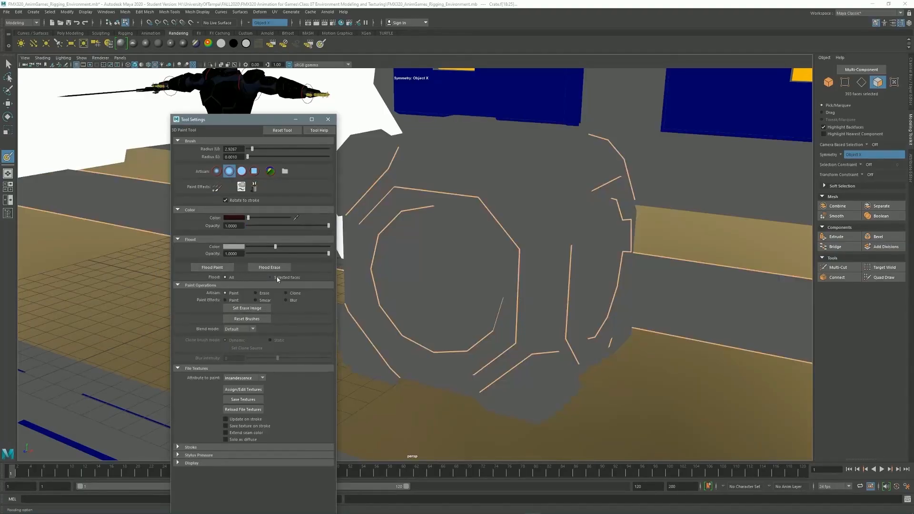
Restrict flooding to selected faces and flood-paint the crate's selected corner and rim faces dark blue.
left_click(233, 247)
left_click(196, 243)
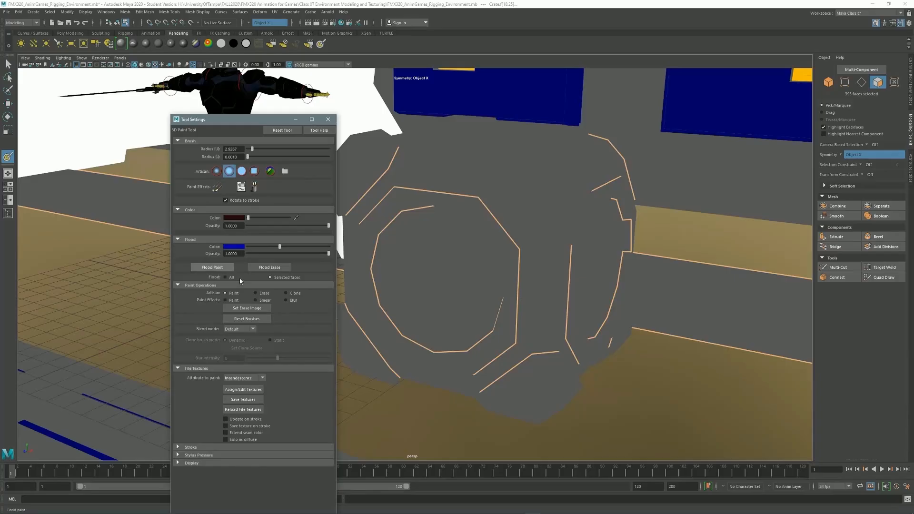
key("q")
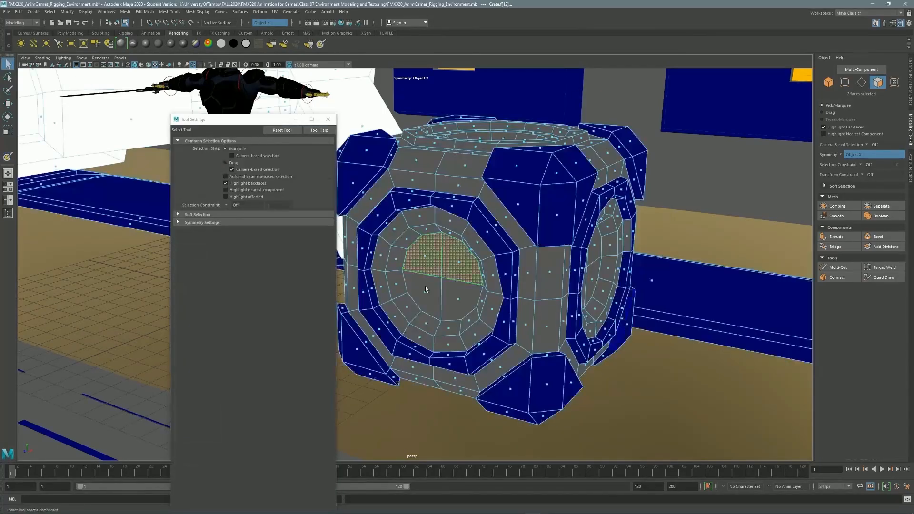
Select the central disc faces of the circular panels on every side of the crate.
left_click(430, 281, "shift")
left_click_drag(438, 286, 353, 305, "alt")
left_click(562, 319, "shift")
left_click(591, 322, "shift")
left_click_drag(592, 322, 538, 203, "alt")
left_click(506, 280, "shift")
left_click(500, 327, "shift")
mouse_move(518, 270)
left_mouse_down("alt")
mouse_move(527, 244)
mouse_move(586, 258)
mouse_move(495, 334)
mouse_move(618, 418)
mouse_move(674, 303)
mouse_move(771, 369)
left_mouse_up("alt")
left_click(493, 333, "shift")
left_click(489, 350, "shift")
Set the flood color to yellow and flood-paint the crate's selected disc faces.
left_click(7, 156)
left_click(233, 247)
left_click(215, 231)
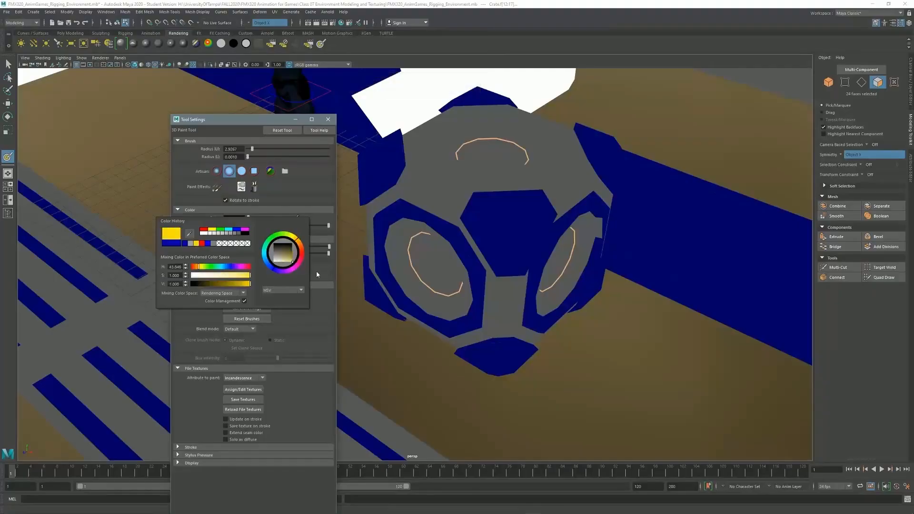
left_click(225, 270)
key("q")
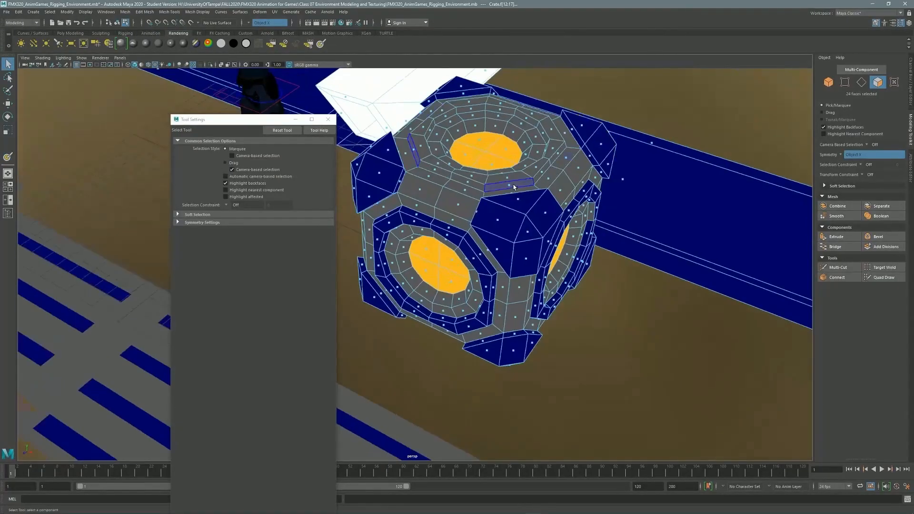
Select the inner ring faces around the crate's yellow discs and flood-paint them dark blue.
left_click_drag(545, 138, 514, 283, "alt")
double_click(471, 281, "shift")
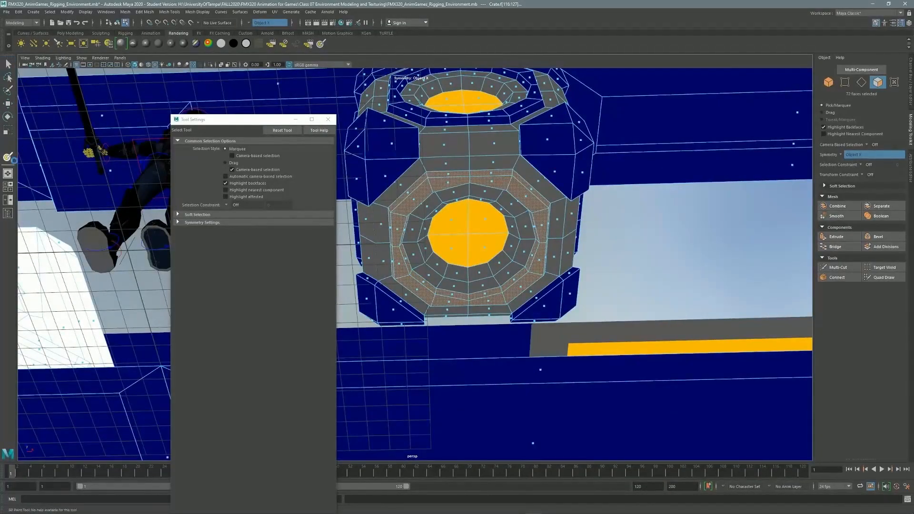
left_click(231, 247)
left_click(168, 241)
left_click(218, 271)
left_click_drag(485, 125, 528, 327, "alt")
Save the crate's painted file textures from the 3D Paint Tool.
key("q")
left_click(527, 326)
scroll(527, 327, "down", 3)
middle_click_drag(528, 327, 611, 372, "alt")
double_click(8, 157)
left_click(248, 401)
Assign 4096 by 4096 PNG incandescence file textures to the starfighter and flood-paint it gray.
key("q")
key("F8")
middle_click_drag(419, 119, 548, 188, "alt")
mouse_move(548, 188)
left_mouse_down("alt")
mouse_move(582, 200)
mouse_move(568, 244)
mouse_move(533, 233)
left_mouse_up("alt")
left_click(7, 157)
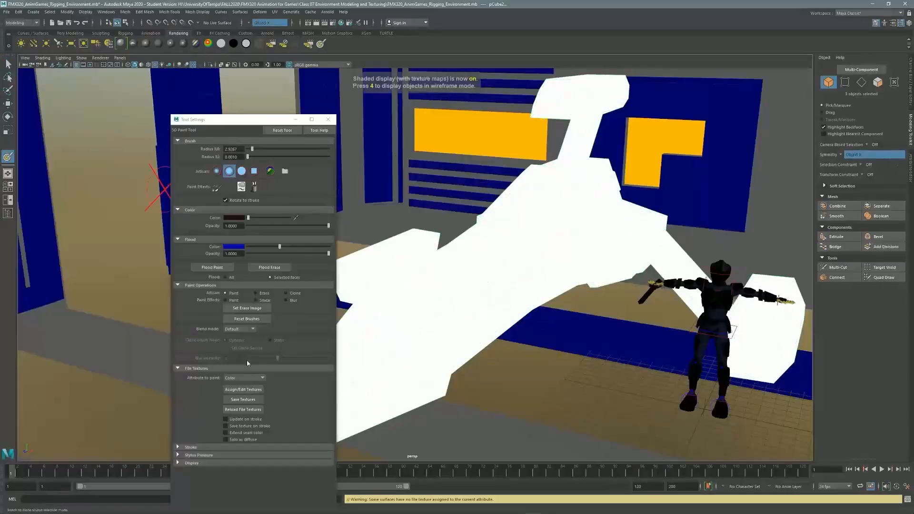
left_click(247, 378)
left_click(248, 420)
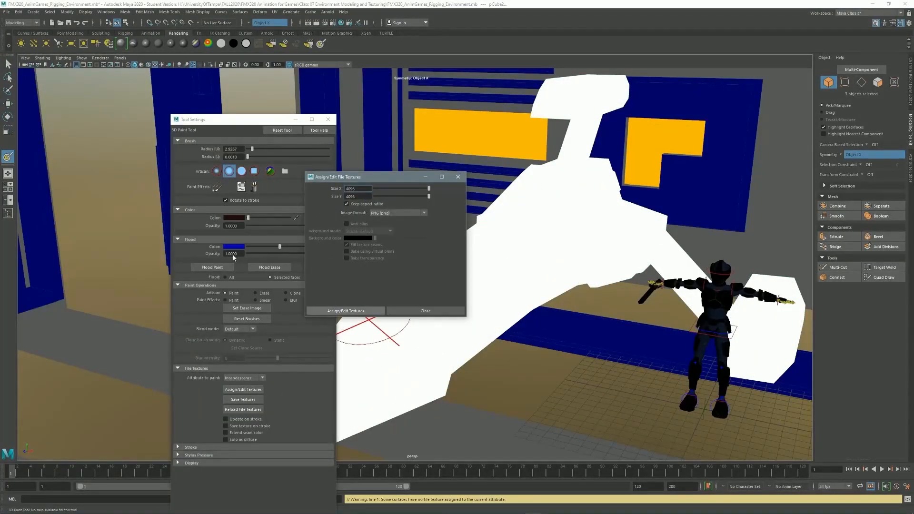
left_click(346, 311)
left_click(234, 246)
left_click(223, 281)
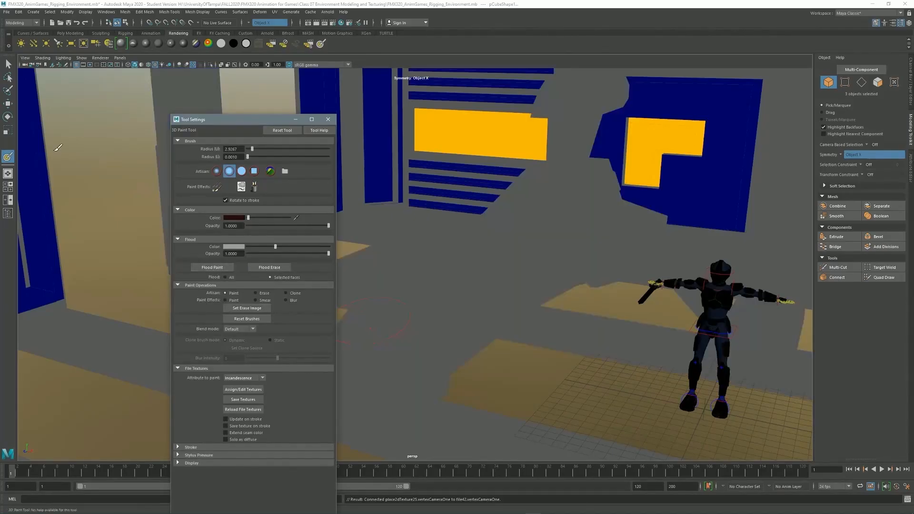
Switch to face selection and select the frame faces around the starfighter's front cockpit window.
left_click(8, 63)
left_click(877, 82)
mouse_move(677, 143)
left_mouse_down("alt")
mouse_move(650, 156)
mouse_move(656, 187)
left_mouse_up("alt")
middle_click_drag(655, 188, 527, 176, "alt")
left_click_drag(527, 176, 481, 174, "alt")
middle_click_drag(634, 95, 749, 206, "alt")
right_click_drag(749, 206, 765, 250, "alt")
left_click_drag(766, 249, 757, 238, "alt")
left_click(578, 257, "shift")
left_click(568, 251, "shift")
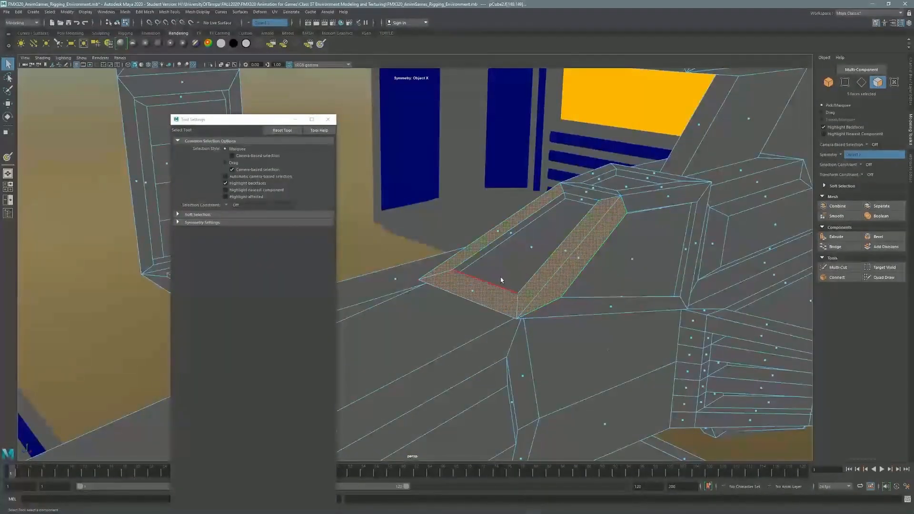
left_click(601, 309, "shift")
Add the remaining cockpit frame faces to the selection and flood-paint the frame black.
left_click_drag(601, 310, 715, 181, "alt")
left_click(584, 288, "shift")
left_click(397, 221, "shift")
middle_click_drag(714, 181, 855, 140, "alt")
left_click_drag(667, 172, 437, 189, "alt")
left_click_drag(531, 258, 520, 229, "alt")
left_click(425, 214, "shift")
left_click(381, 174, "shift")
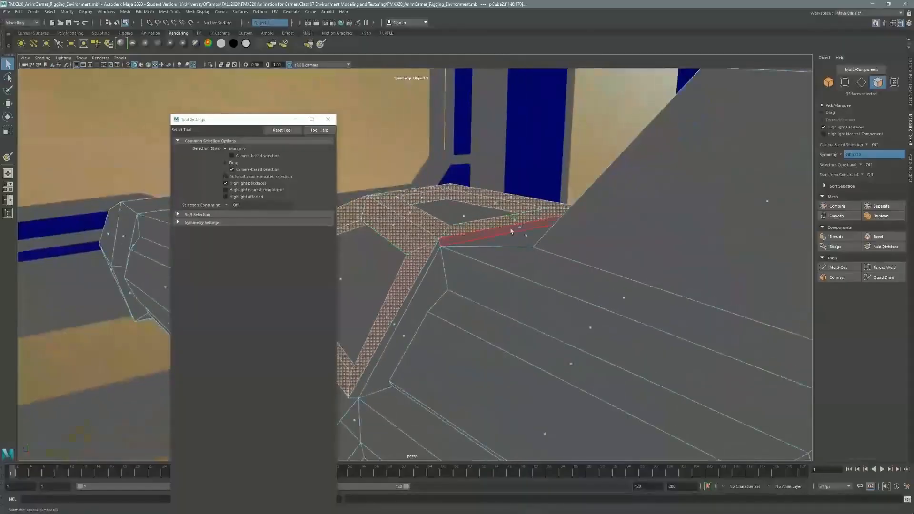
mouse_move(401, 276)
left_mouse_down("alt")
mouse_move(437, 235)
mouse_move(534, 188)
mouse_move(476, 214)
left_mouse_up("alt")
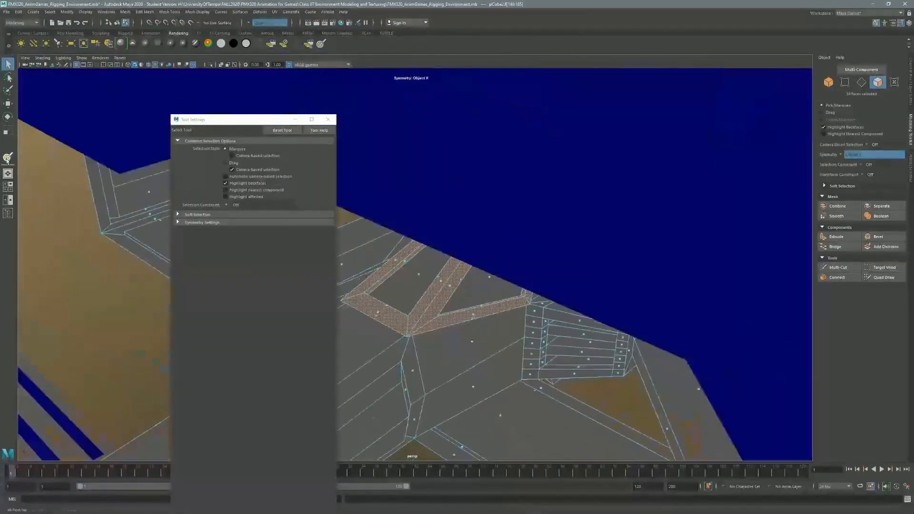
left_click(232, 225)
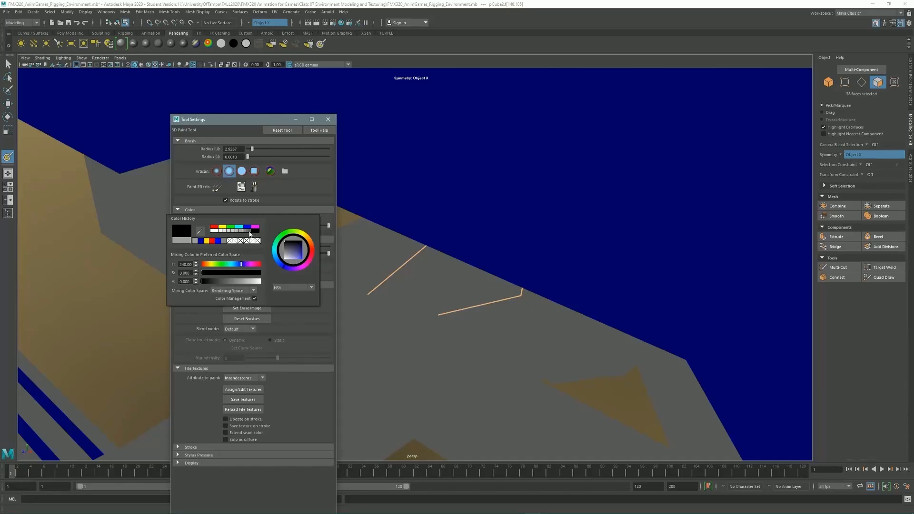
left_click_drag(419, 276, 500, 234, "alt")
Select the starfighter's cockpit window faces and flood-paint them yellow.
key("q")
scroll(527, 233, "up", 3)
left_click(412, 276)
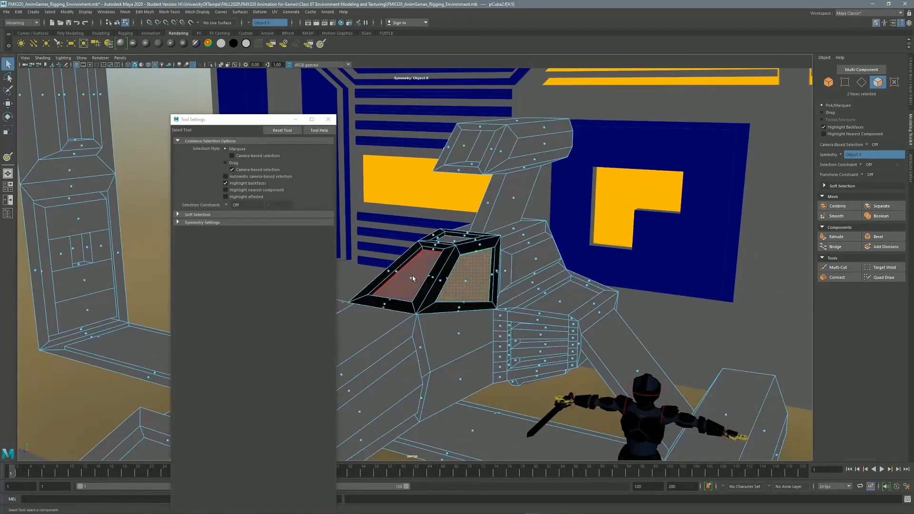
left_click_drag(412, 276, 580, 187, "alt")
left_click(464, 238, "shift")
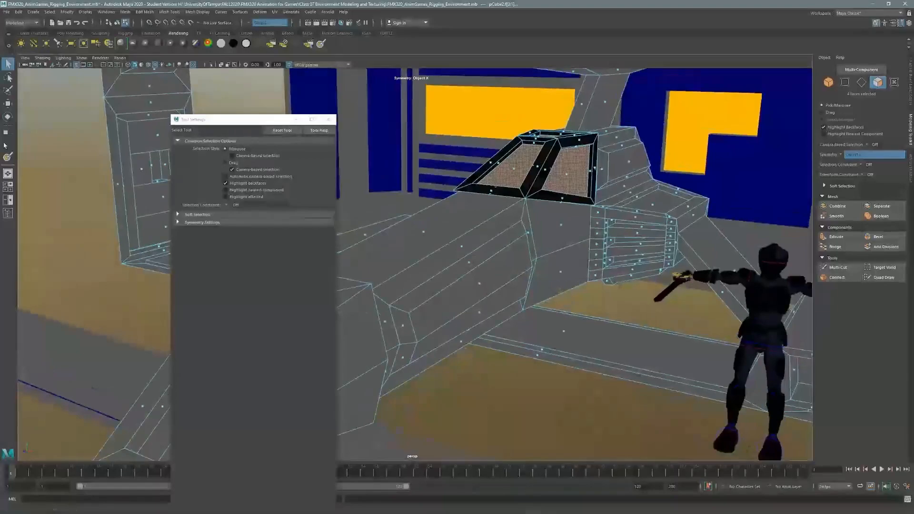
left_click(233, 246)
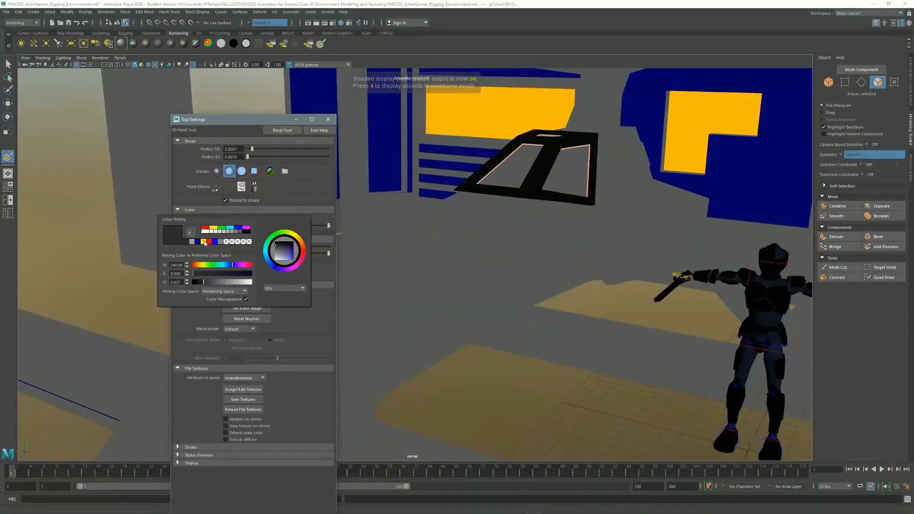
left_click(226, 270)
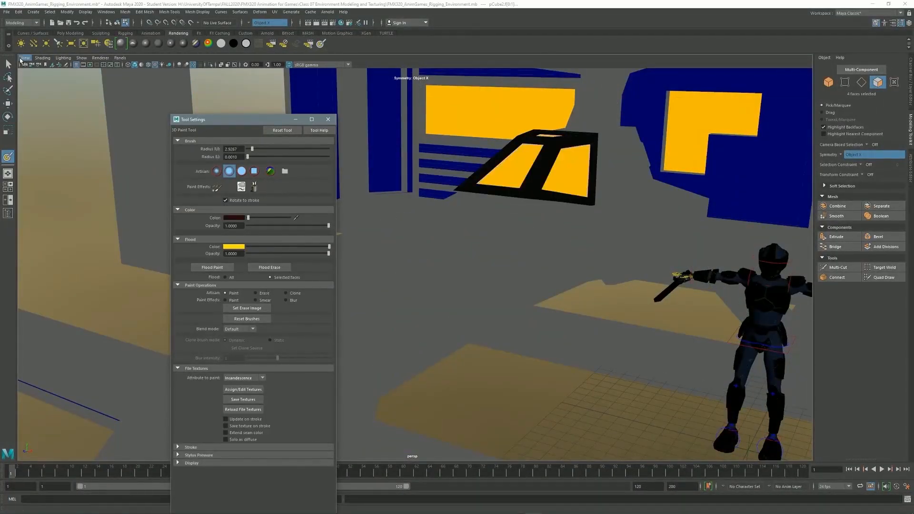
Select the faces of the starfighter's nose section.
key("q")
scroll(480, 200, "up", 5)
left_click_drag(480, 200, 522, 262, "alt")
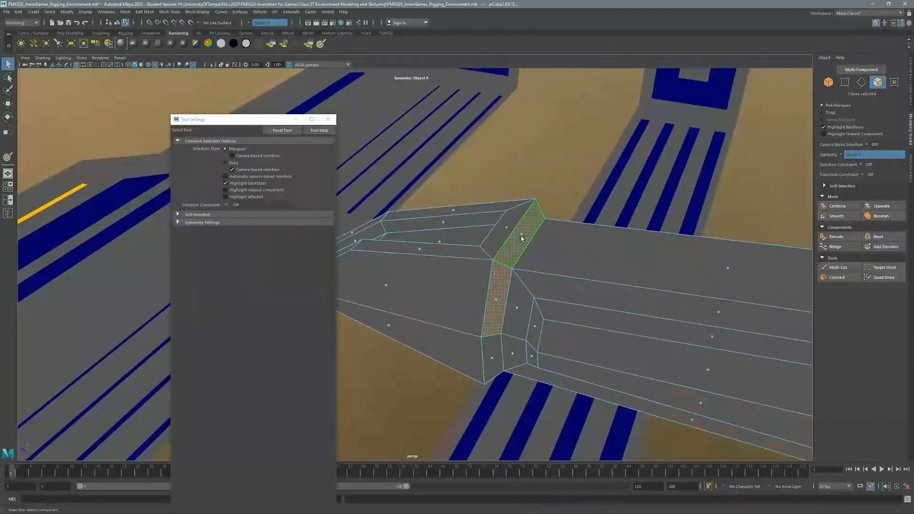
left_click(390, 285, "shift")
left_click(418, 250, "shift")
Add the outer and opening rim faces of the starfighter's wing pods to the selection.
left_click_drag(418, 250, 654, 222, "alt")
left_click(576, 208, "shift")
left_click(669, 121, "shift")
left_click(654, 222, "shift")
left_click(619, 209, "shift")
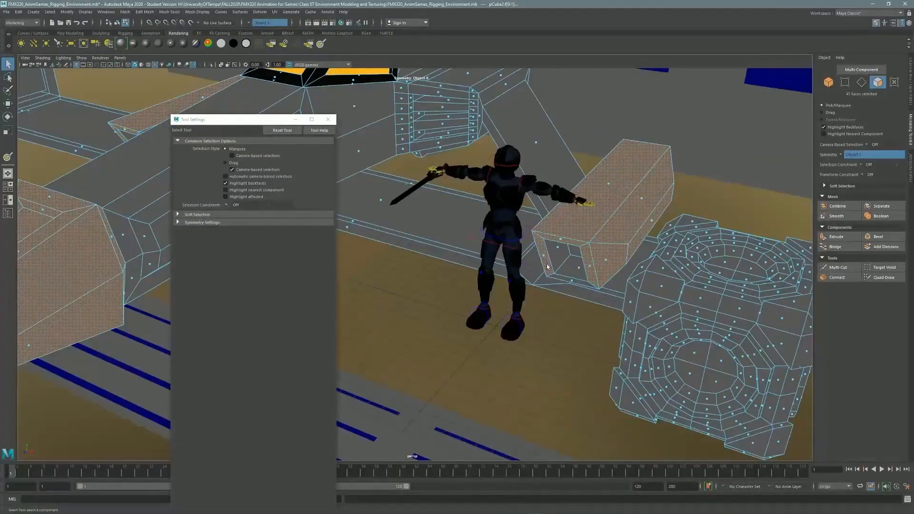
left_click(576, 268, "shift")
left_click_drag(576, 268, 435, 199, "alt")
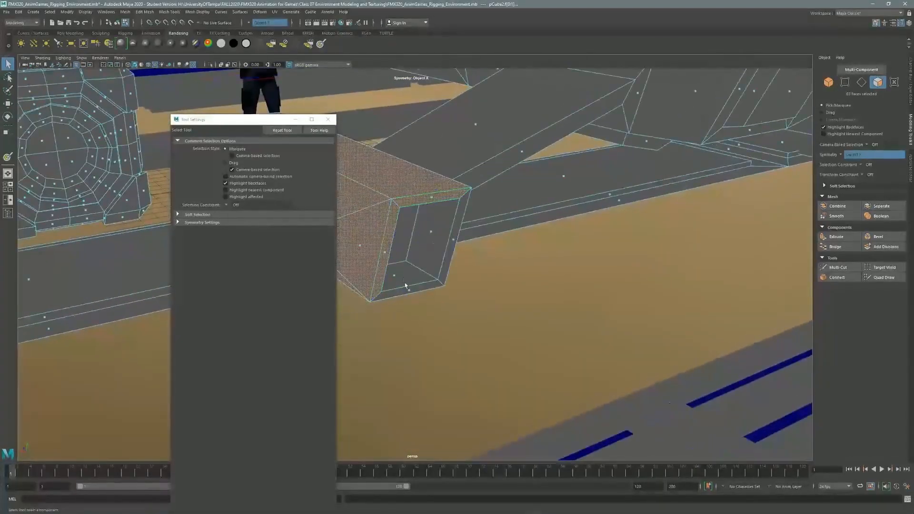
double_click(430, 237, "shift")
key("ctrl+c")
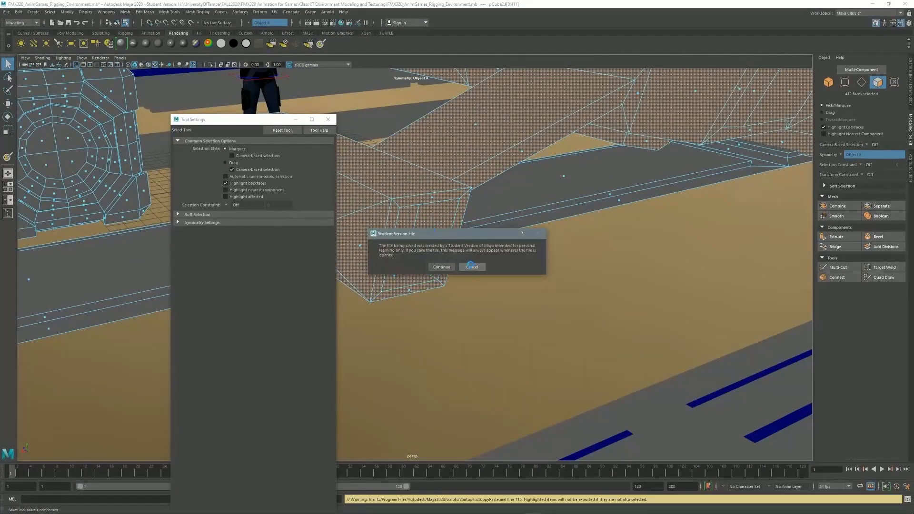
left_click(453, 268)
Add the side faces of the starfighter's tail pod to the selection.
left_click_drag(431, 245, 398, 234, "alt")
left_click_drag(445, 192, 530, 235, "alt")
left_click(520, 235, "shift")
double_click(529, 233, "shift")
left_click(536, 214, "shift")
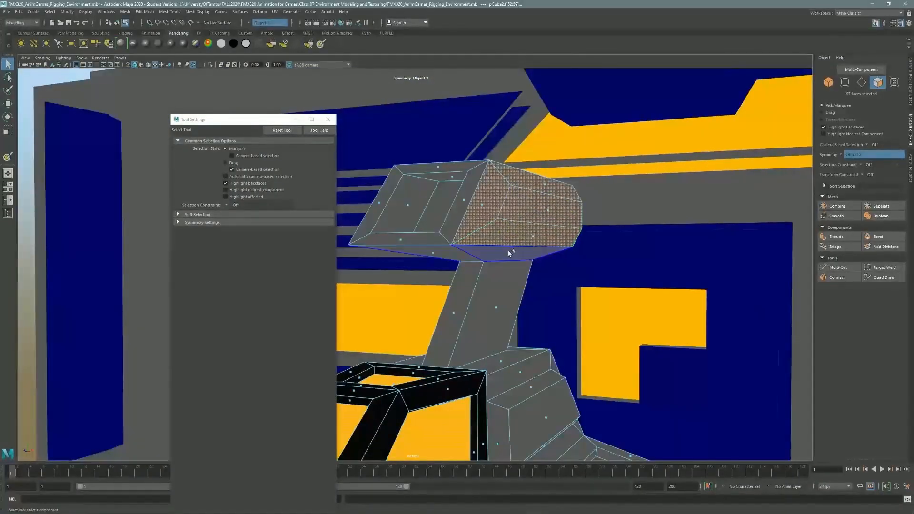
double_click(470, 263, "shift")
key("ctrl+z")
key("ctrl+z")
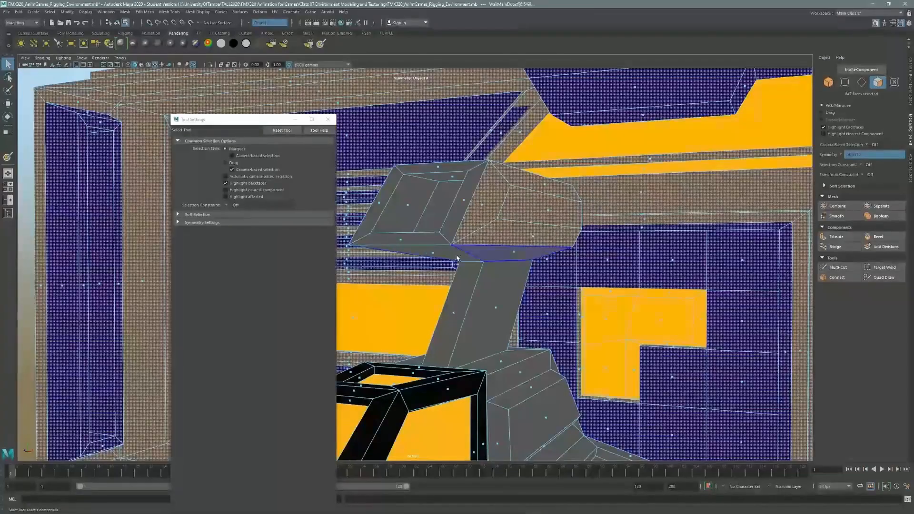
Select the starfighter as an object and isolate it in the viewport.
left_click_drag(516, 254, 503, 230, "alt")
left_click(81, 58)
left_click(174, 65)
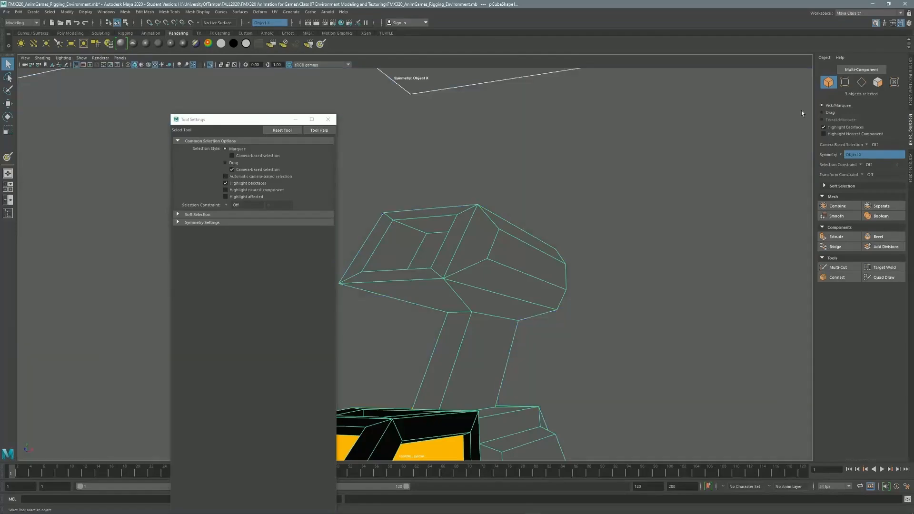
left_click(423, 302, "shift")
left_click_drag(423, 302, 614, 219, "alt")
left_click(829, 82)
left_click(511, 252)
left_click(81, 57)
left_click(167, 66)
left_click(82, 57)
mouse_move(87, 69)
left_click(166, 70)
left_click(82, 58)
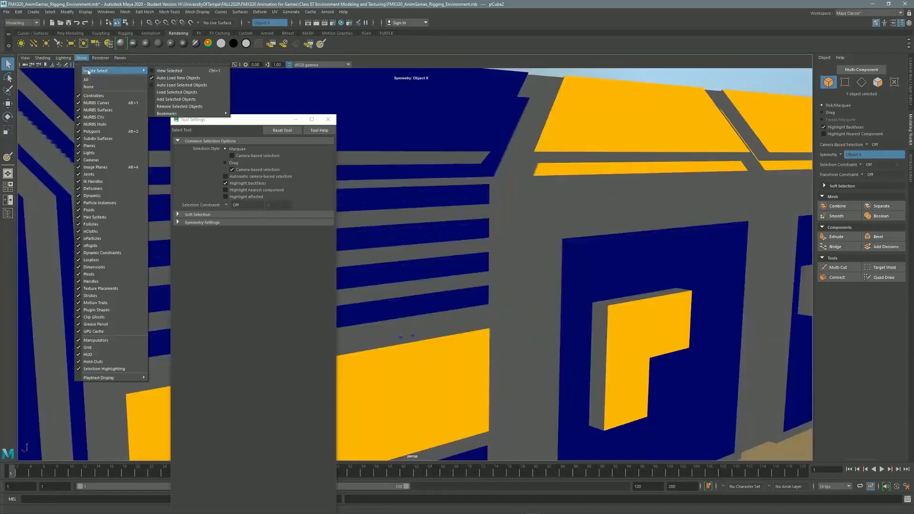
left_click(167, 70)
Finish the face selection on the starfighter's nose and pods and flood-paint those faces dark blue.
left_click(877, 82)
scroll(611, 196, "up", 5)
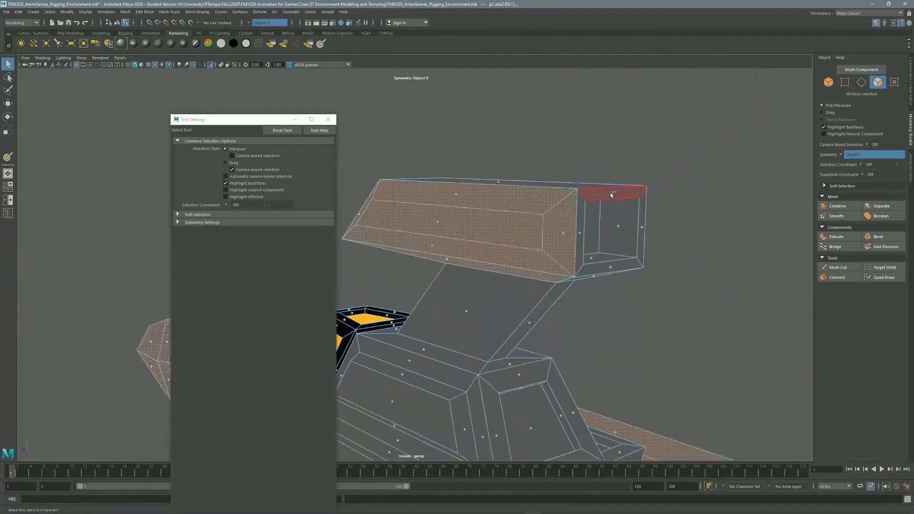
left_click_drag(616, 217, 400, 203, "alt")
key("a")
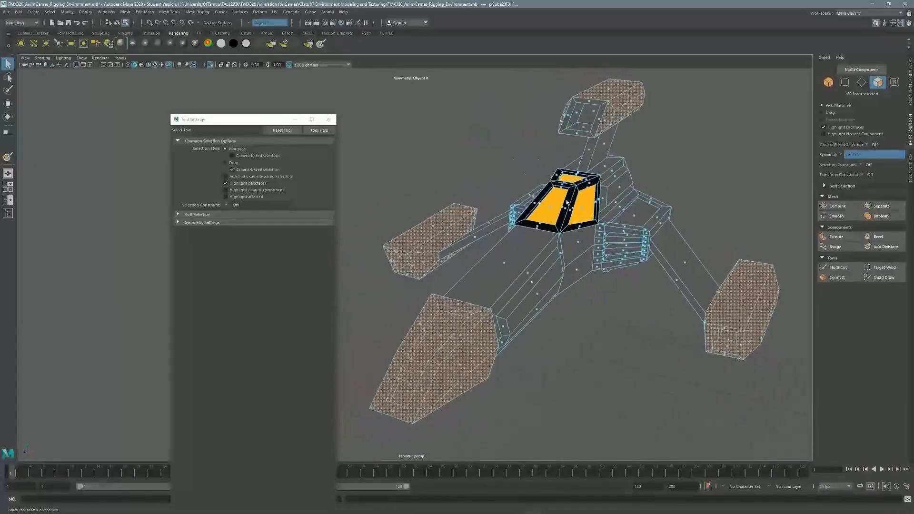
key("6")
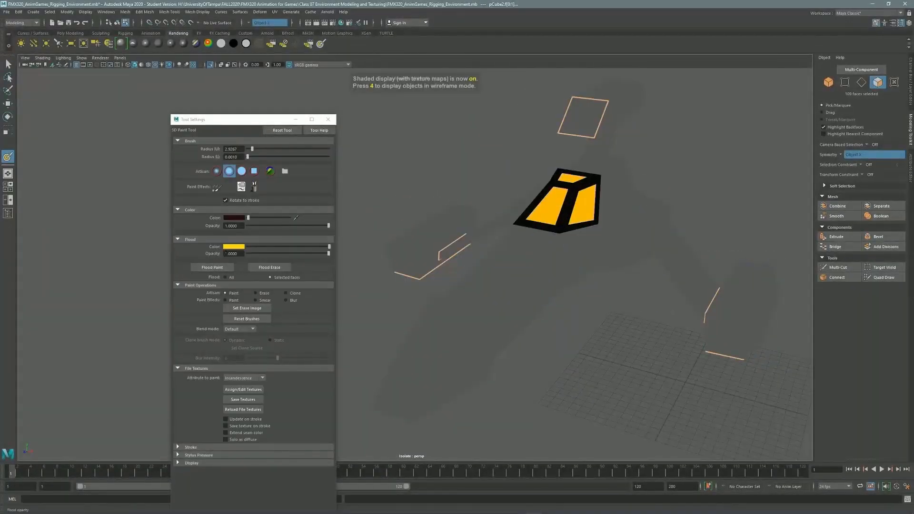
left_click(230, 246)
left_click(201, 246)
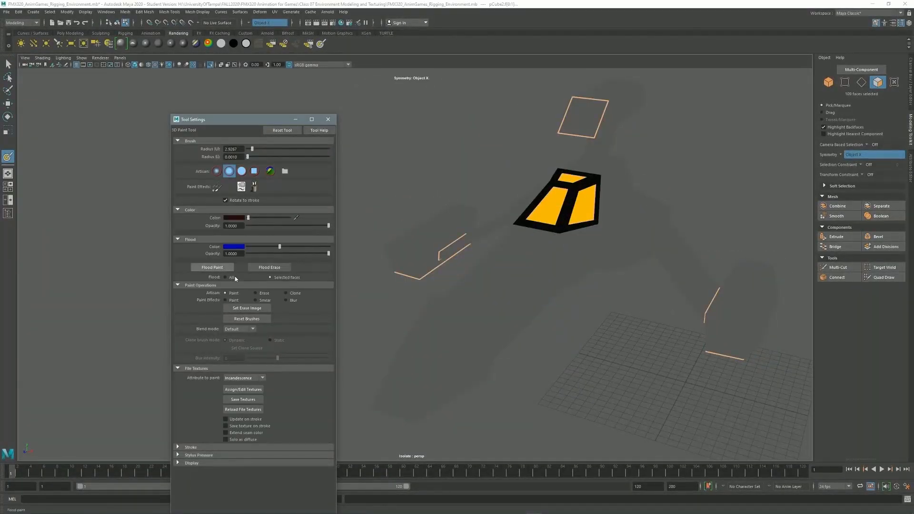
left_click(222, 268)
Add the tail pod's front rim faces, remove the cockpit window faces from the selection, and flood-paint the selection dark blue.
left_click_drag(650, 180, 628, 182, "alt")
middle_click_drag(572, 124, 535, 186, "alt")
key("F8")
key("q")
scroll(561, 180, "up", 4)
left_click(878, 83)
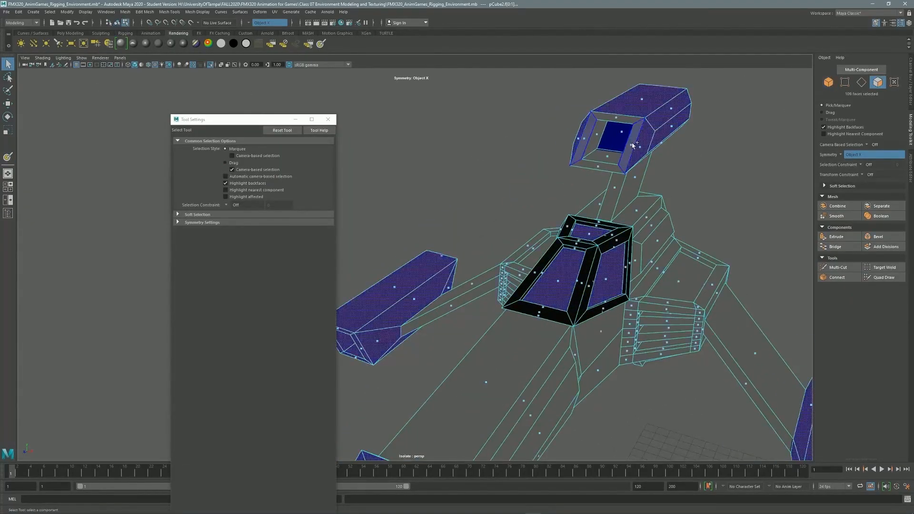
left_click(607, 158, "shift")
left_click(595, 137, "shift")
mouse_move(595, 137)
left_mouse_down("alt")
mouse_move(626, 125)
mouse_move(596, 131)
mouse_move(593, 152)
left_mouse_up("alt")
left_click(602, 268, "ctrl")
left_click(591, 220, "ctrl")
key("y")
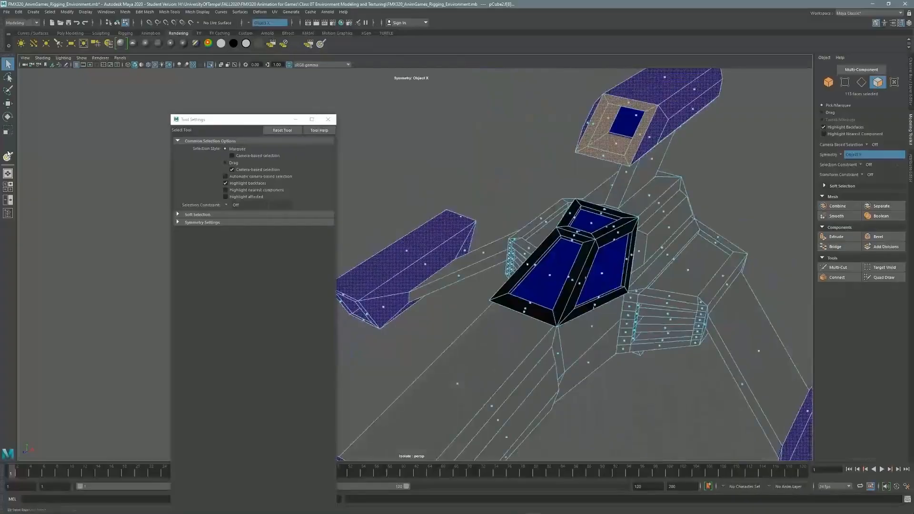
key("6")
left_click(212, 268)
Select the starfighter's cockpit window faces and flood-paint them yellow.
key("q")
left_click(587, 274)
left_click_drag(591, 228, 588, 248, "alt")
left_click(562, 180)
left_click_drag(562, 180, 559, 273, "alt")
left_click(559, 274, "shift")
left_click(605, 266, "shift")
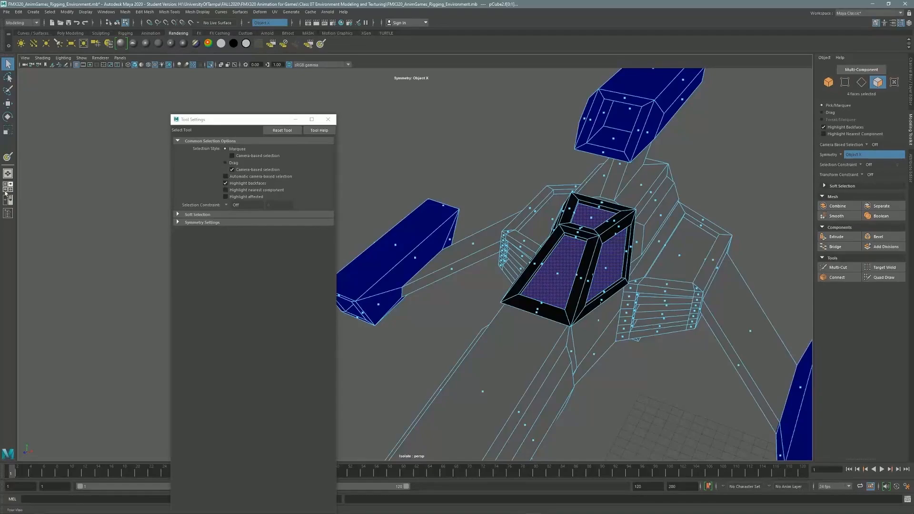
left_click(235, 246)
left_click(196, 242)
left_click(212, 267)
Select the starfighter's side vent slot faces and the pods' front opening faces and flood-paint them black.
scroll(546, 186, "down", 3)
key("q")
left_click_drag(578, 269, 511, 223, "alt")
scroll(533, 241, "up", 3)
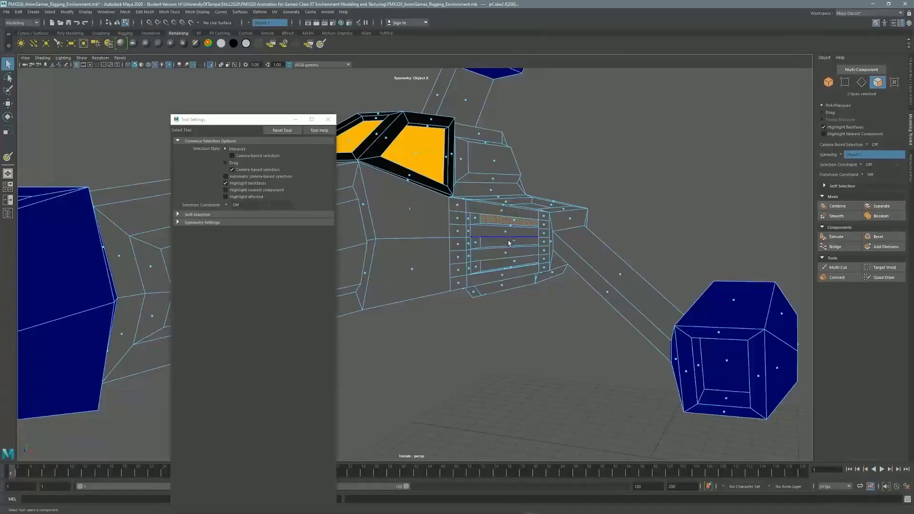
left_click(510, 261, "shift")
left_click_drag(509, 261, 452, 210, "alt")
left_click(645, 268, "shift")
left_click_drag(645, 268, 575, 197, "alt")
left_click(521, 193, "shift")
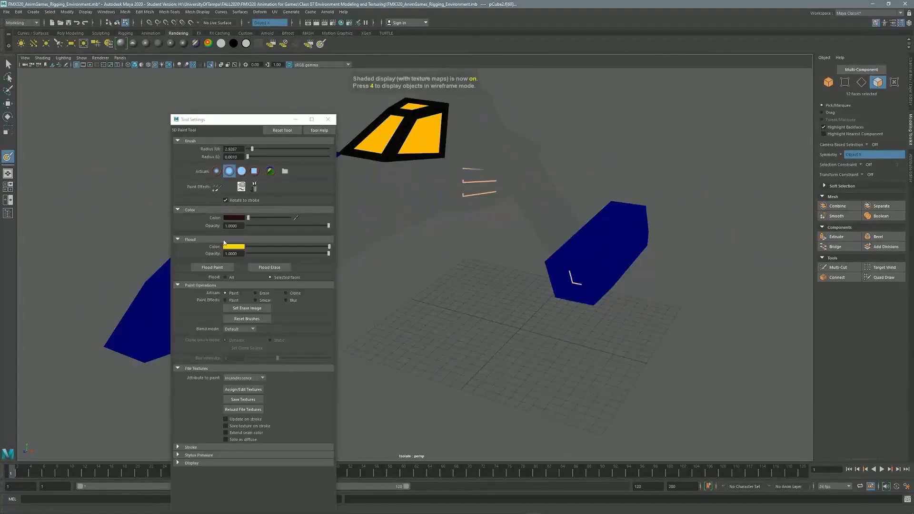
left_click(234, 246)
left_click_drag(471, 150, 548, 133, "alt")
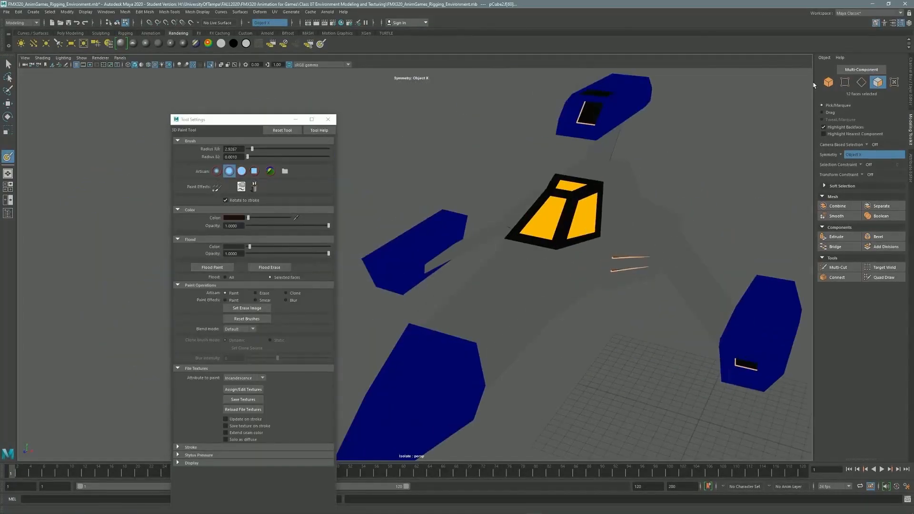
Select the top face of the starfighter's tail pod and flood-paint it dark blue.
middle_click_drag(670, 231, 645, 339, "alt")
key("F8")
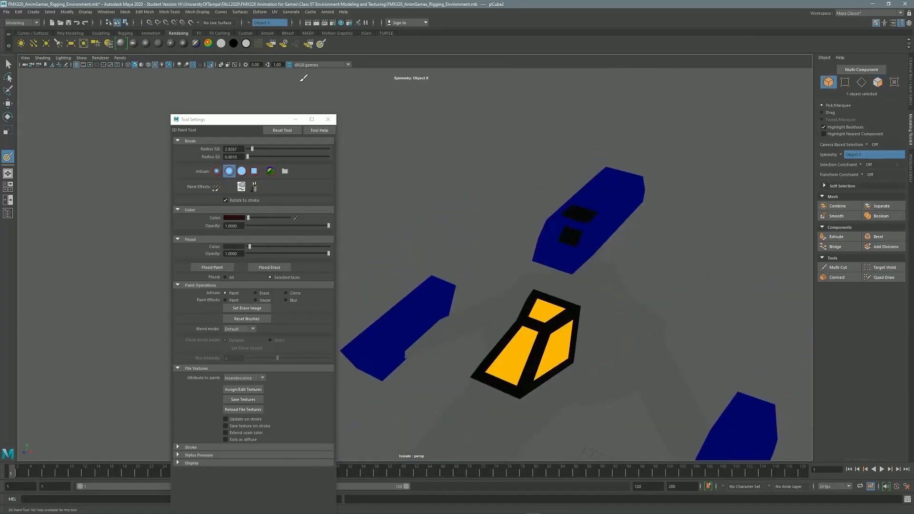
key("q")
middle_click_drag(629, 198, 616, 201, "alt")
left_click_drag(582, 215, 600, 223, "alt")
left_click(600, 223)
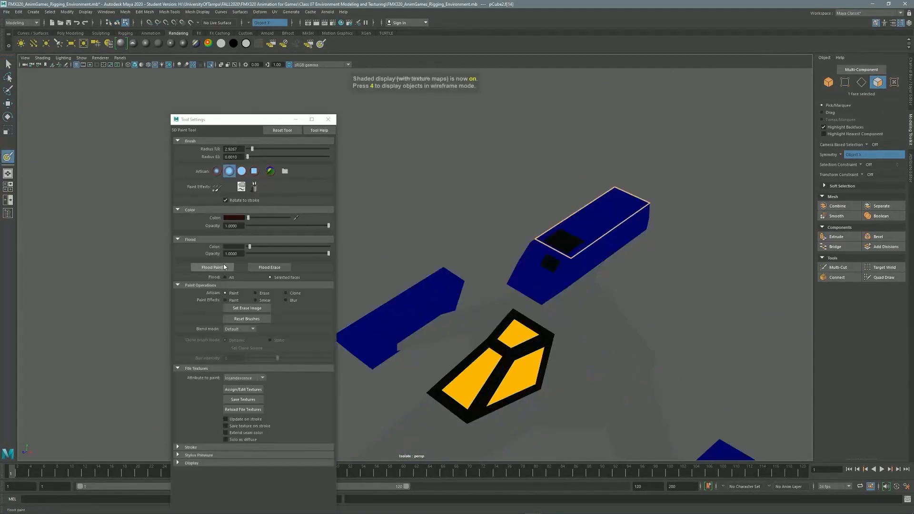
left_click(234, 246)
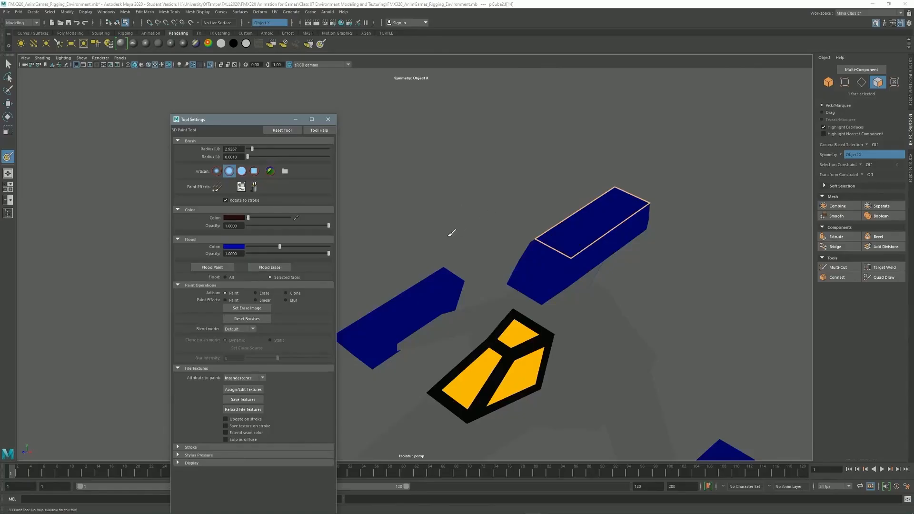
Select the front opening face of the starfighter's tail pod and flood-paint it black.
mouse_move(613, 228)
left_mouse_down("alt")
mouse_move(619, 209)
mouse_move(623, 231)
left_mouse_up("alt")
scroll(623, 230, "up", 5)
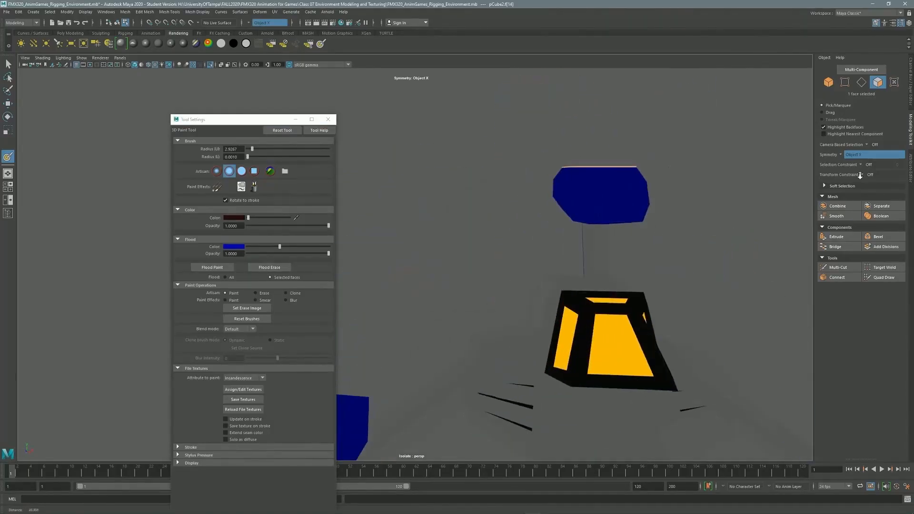
key("q")
left_click_drag(548, 248, 667, 301, "alt")
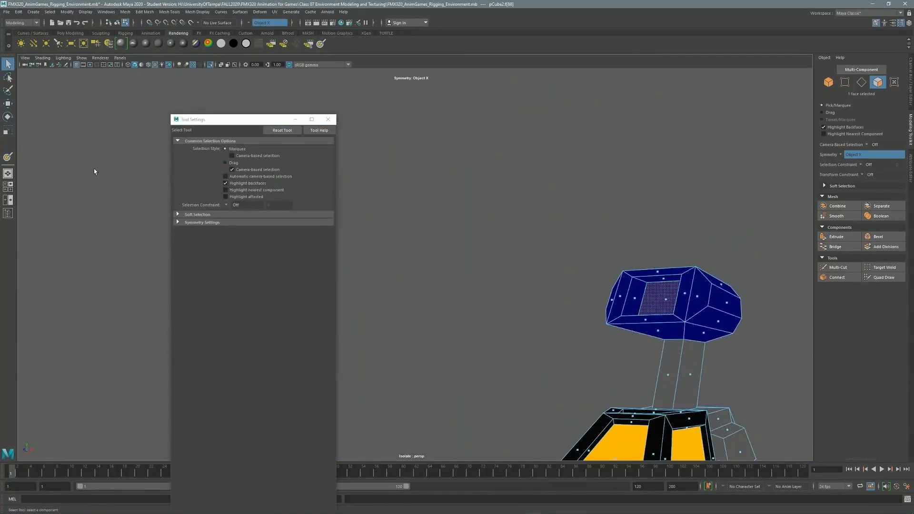
key("y")
left_click(234, 218)
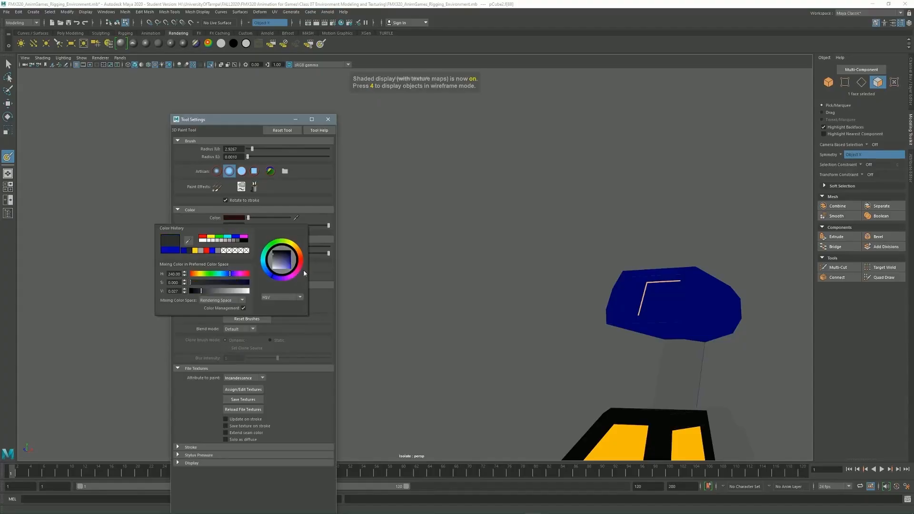
left_click(212, 267)
Select the recessed panel faces along the starfighter's hull and wing roots.
mouse_move(619, 266)
left_mouse_down("alt")
mouse_move(654, 288)
mouse_move(373, 216)
mouse_move(429, 200)
mouse_move(460, 165)
left_mouse_up("alt")
left_click(8, 64)
mouse_move(476, 238)
left_mouse_down("alt")
mouse_move(510, 266)
mouse_move(502, 209)
mouse_move(551, 210)
mouse_move(554, 248)
left_mouse_up("alt")
left_click(509, 265)
double_click(502, 209, "shift")
double_click(551, 210, "shift")
double_click(564, 206, "shift")
left_click_drag(564, 206, 552, 152, "alt")
left_click_drag(565, 196, 582, 194, "alt")
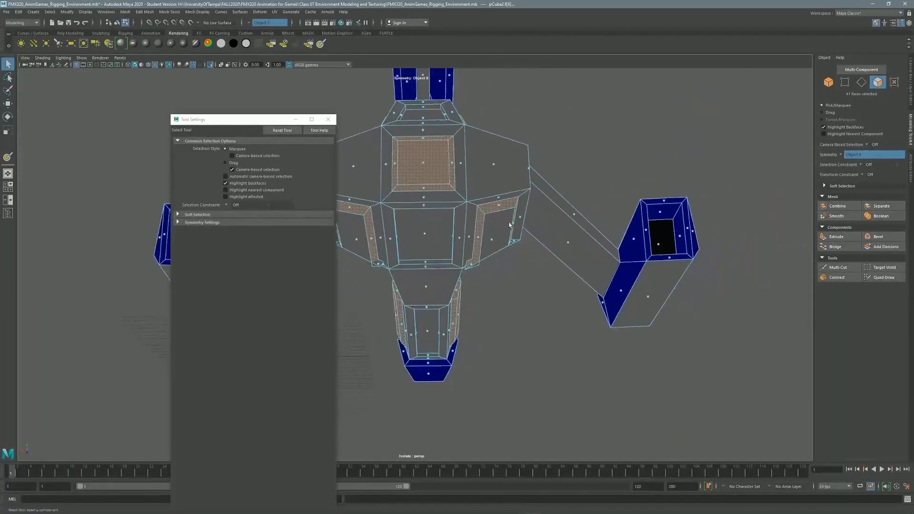
Try to weld and move the stray vertices at the starfighter's underside panel corners with symmetry on.
scroll(522, 342, "up", 8)
left_click_drag(522, 342, 548, 200, "alt")
key("ctrl+a")
key("ctrl+a")
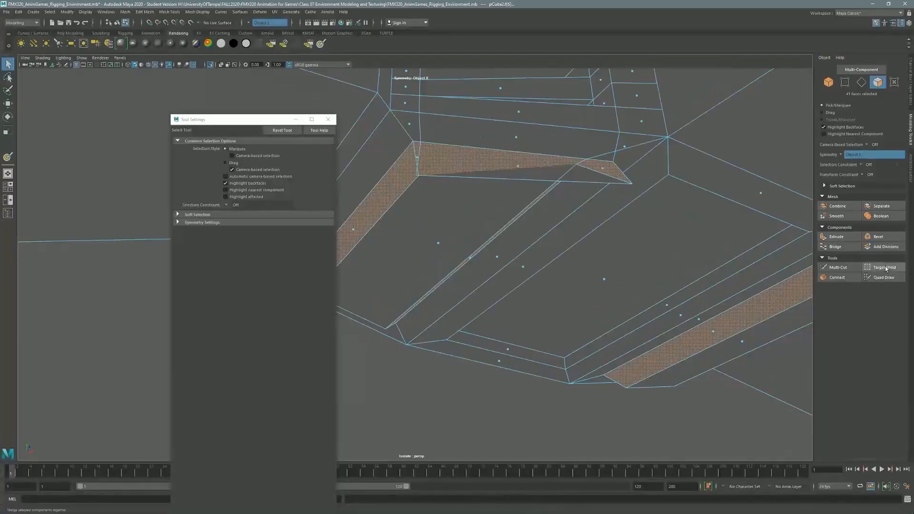
left_click(884, 268)
left_click_drag(547, 286, 643, 266, "alt")
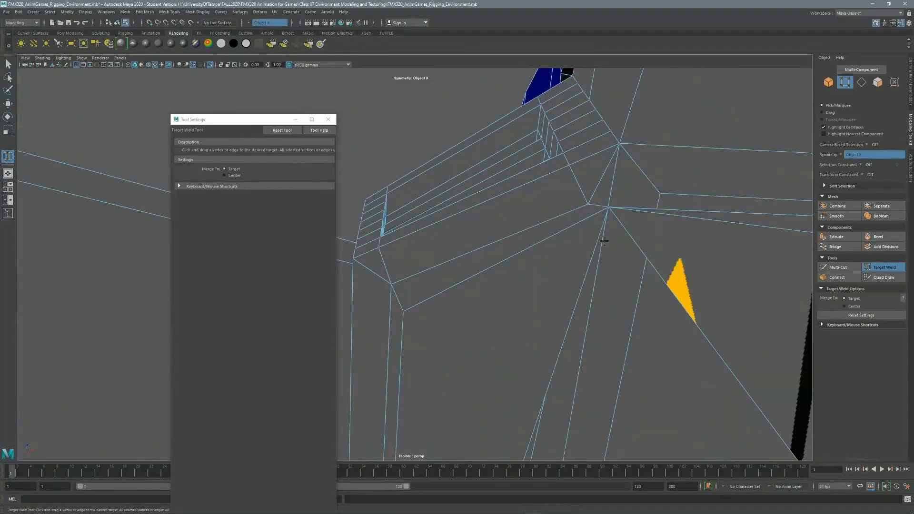
left_click_drag(524, 191, 458, 131, "alt")
left_click_drag(548, 223, 521, 205, "alt")
key("w")
left_click(488, 301)
left_click_drag(496, 272, 429, 214, "alt")
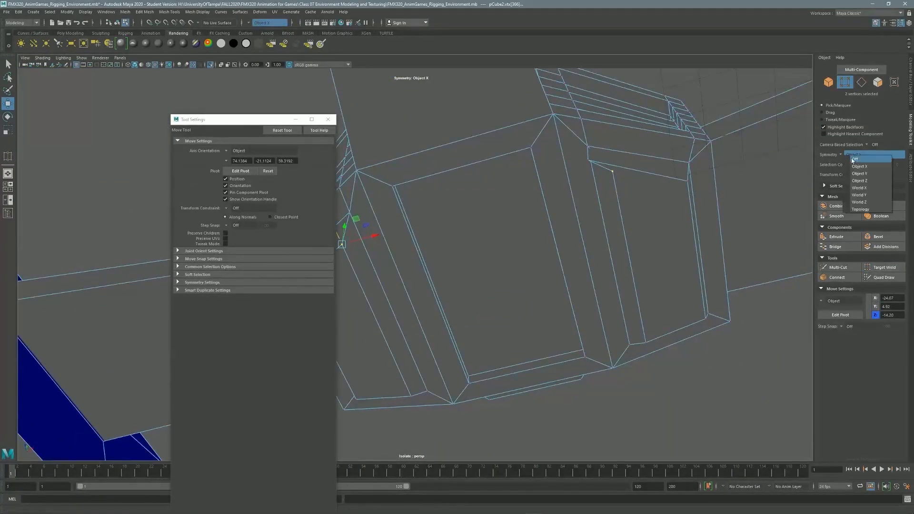
Target-weld the stray vertices at the starfighter's underside panel corners with symmetry off.
key("q")
left_click_drag(714, 267, 786, 267, "alt")
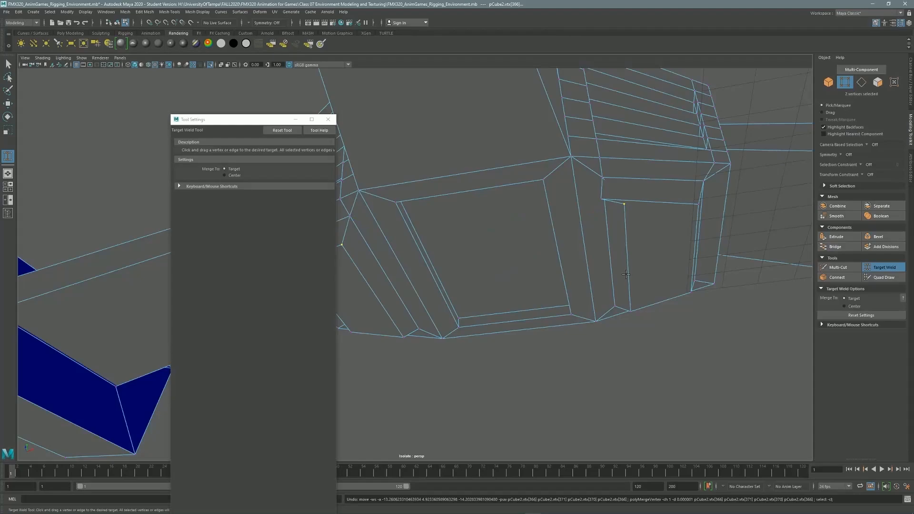
left_click(885, 268)
left_click_drag(619, 214, 476, 172, "alt")
Select the starfighter's recessed hull panels with Object X symmetry and flood-paint them dark blue.
left_click(878, 81)
key("q")
left_click_drag(381, 238, 415, 284, "alt")
left_click(416, 284)
left_click(858, 163)
left_click_drag(619, 238, 562, 296, "alt")
left_click(542, 233, "shift")
left_click_drag(661, 404, 546, 177, "shift")
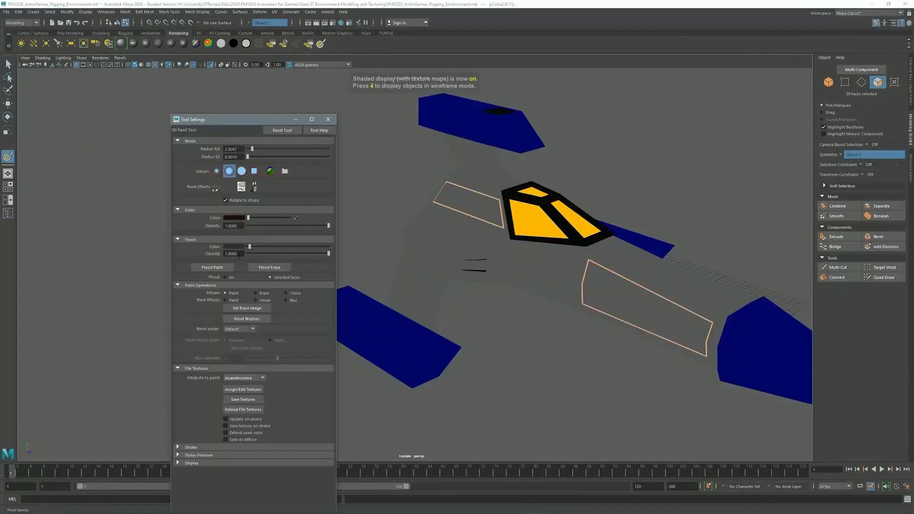
left_click(234, 217)
left_click(212, 268)
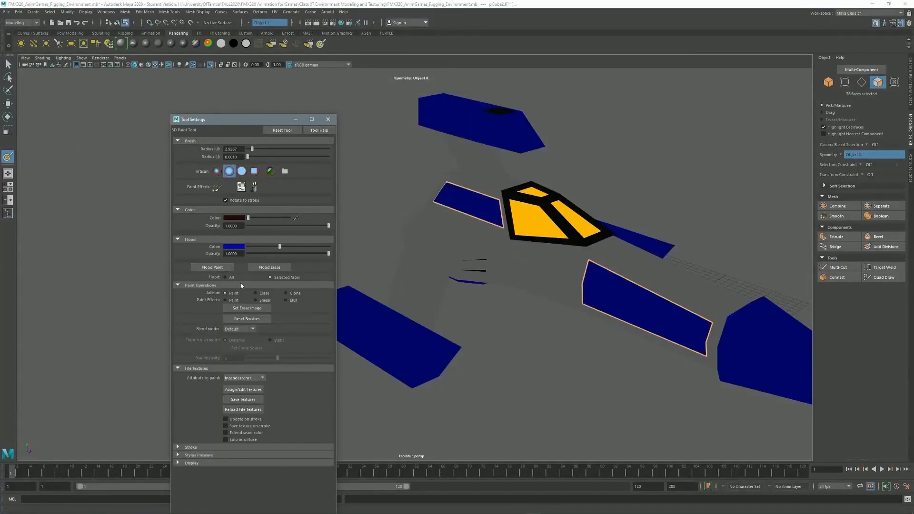
Select the recessed panel faces on top of the starfighter's wing roots and flood-paint them red.
left_click(8, 64)
mouse_move(476, 219)
left_mouse_down("alt")
mouse_move(447, 241)
mouse_move(488, 237)
left_mouse_up("alt")
left_click(503, 269)
right_click_drag(503, 268, 631, 232, "alt")
middle_click_drag(631, 232, 570, 276, "alt")
left_click_drag(570, 276, 643, 243, "alt")
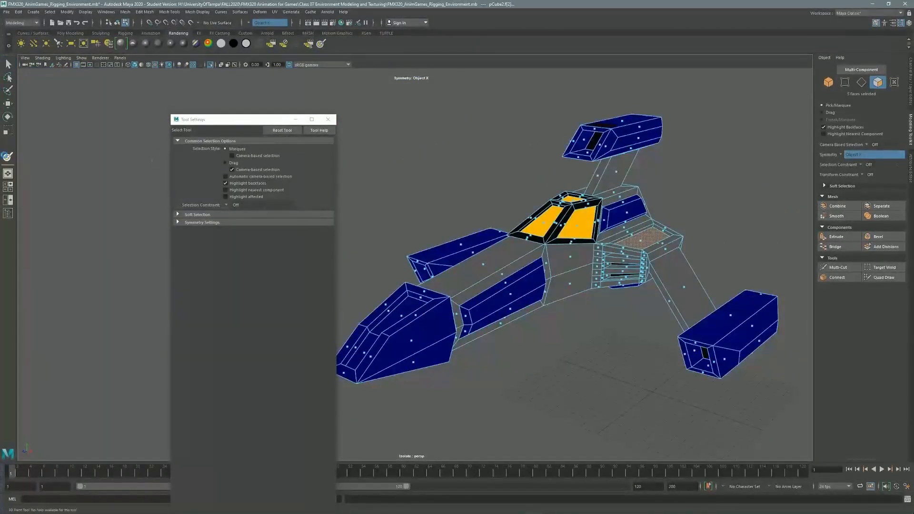
left_click(233, 217)
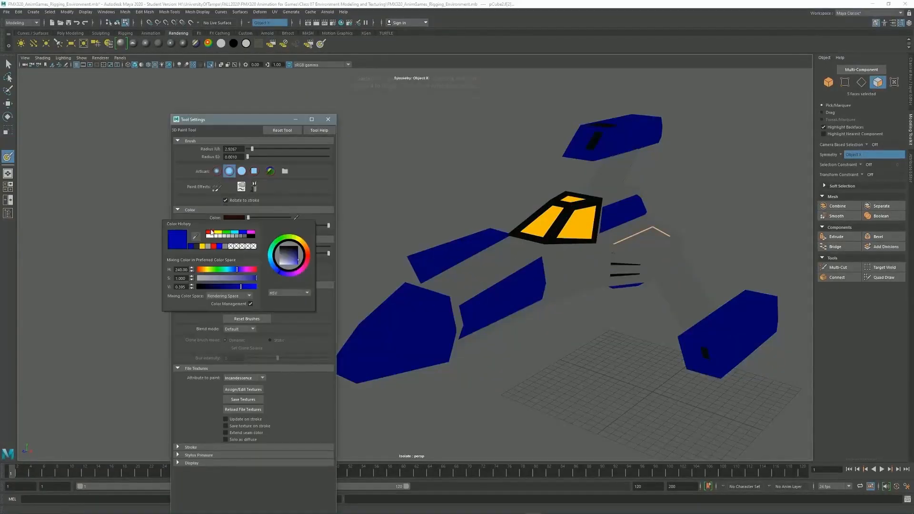
left_click_drag(241, 288, 237, 288)
left_click(226, 268)
mouse_move(500, 266)
left_mouse_down("alt")
mouse_move(626, 259)
mouse_move(563, 165)
mouse_move(575, 193)
mouse_move(559, 189)
left_mouse_up("alt")
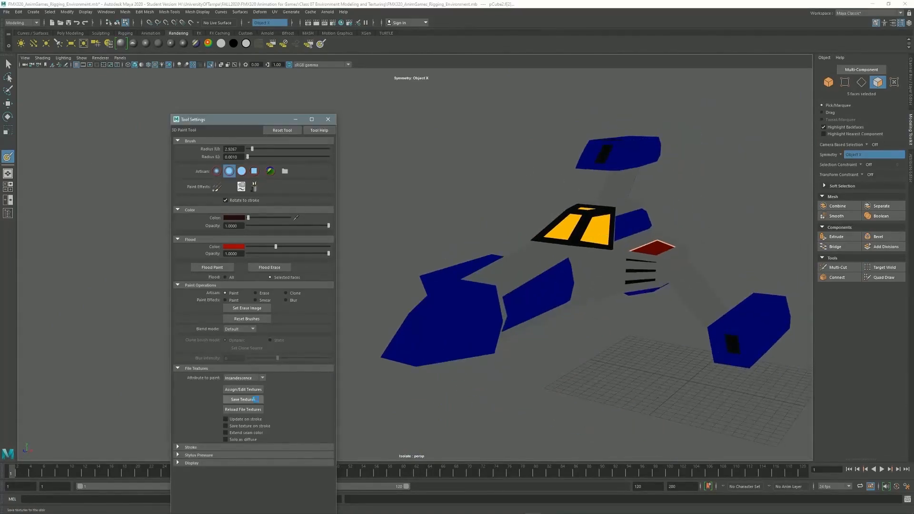
Save the painted textures, close the tool settings and show the whole scene again.
left_click(243, 400)
key("q")
left_click(327, 119)
left_click(82, 58)
mouse_move(114, 71)
left_click(173, 70)
Save the scene.
left_click_drag(362, 219, 303, 212, "alt")
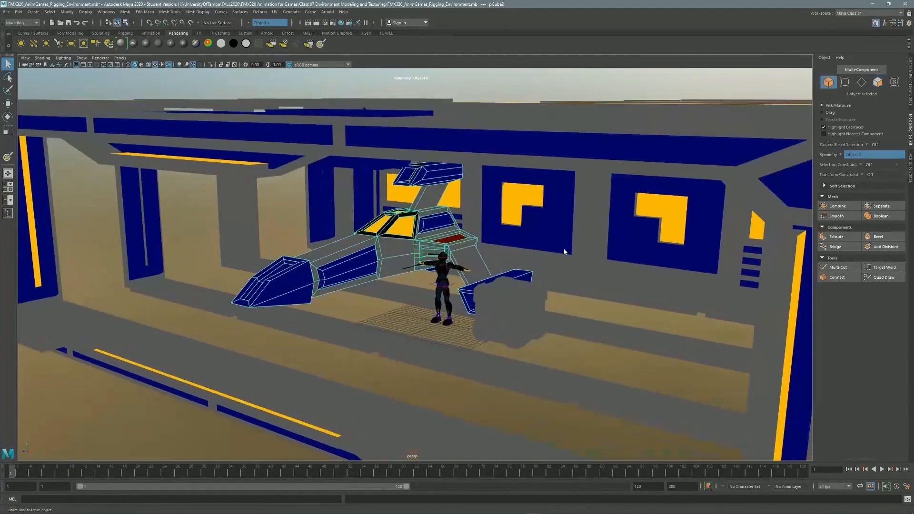
left_click(602, 244)
right_click_drag(603, 245, 584, 204, "alt")
left_click_drag(584, 204, 307, 190, "alt")
left_click(7, 11)
left_click(90, 59)
left_click(448, 267)
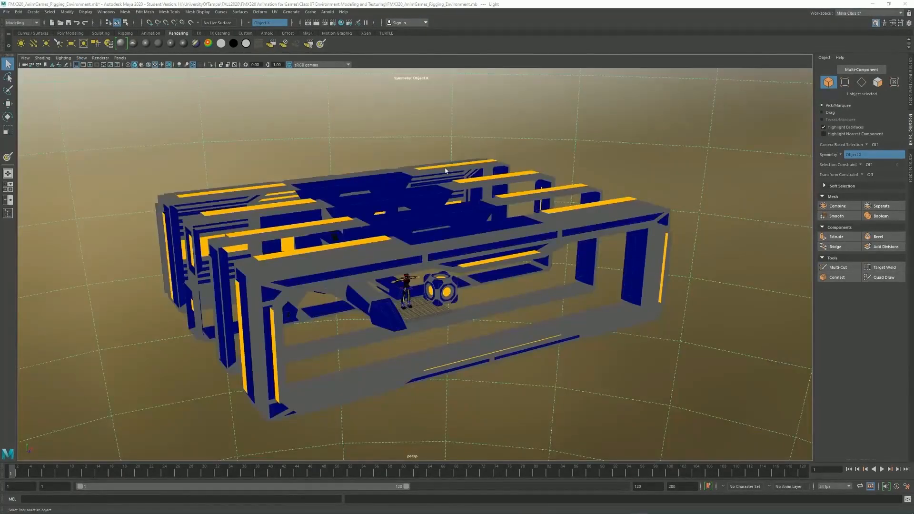
Select the hangar parts, crate and starfighter and export them as an FBX file named Environment_Parts_Export.
left_click(447, 171, "shift")
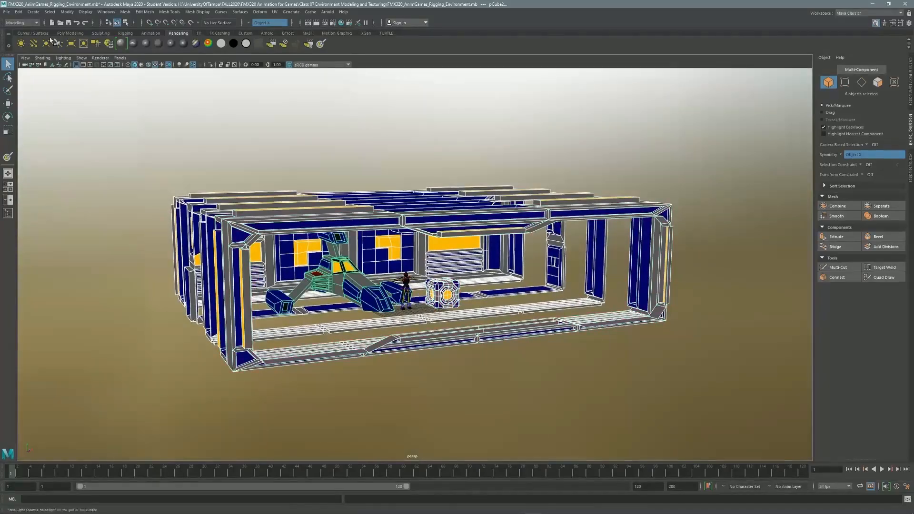
left_click(6, 11)
mouse_move(34, 128)
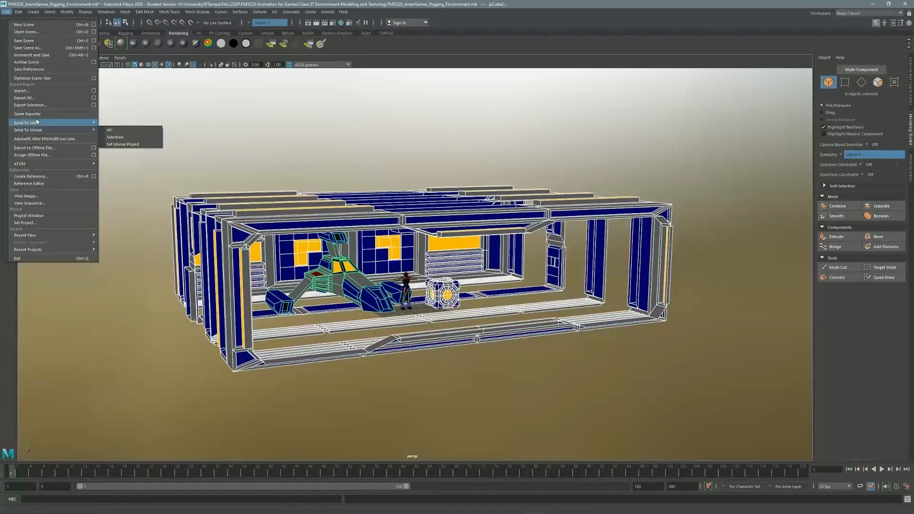
left_click(44, 106)
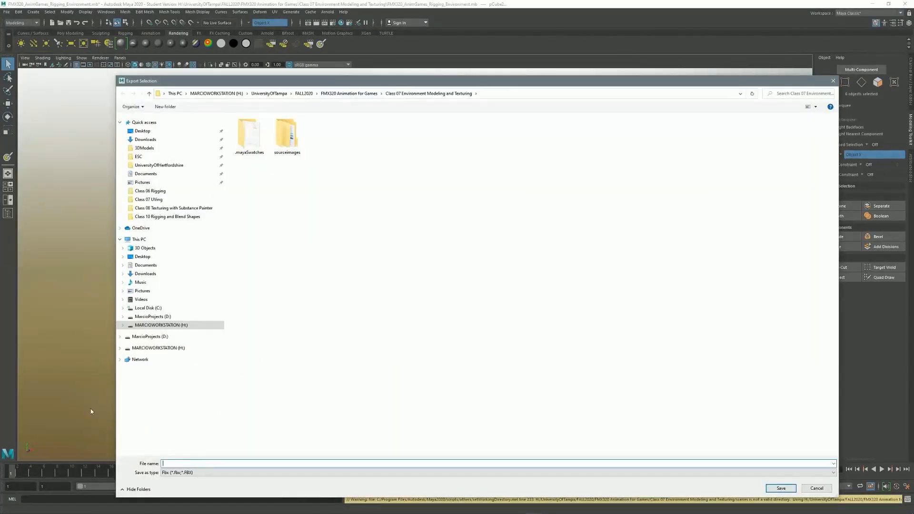
type("Environment_Parts_Export")
left_click(780, 488)
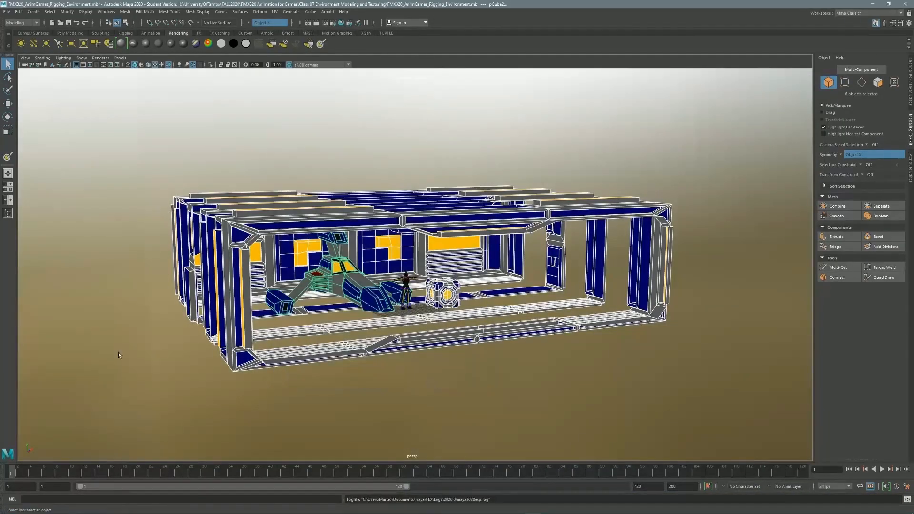